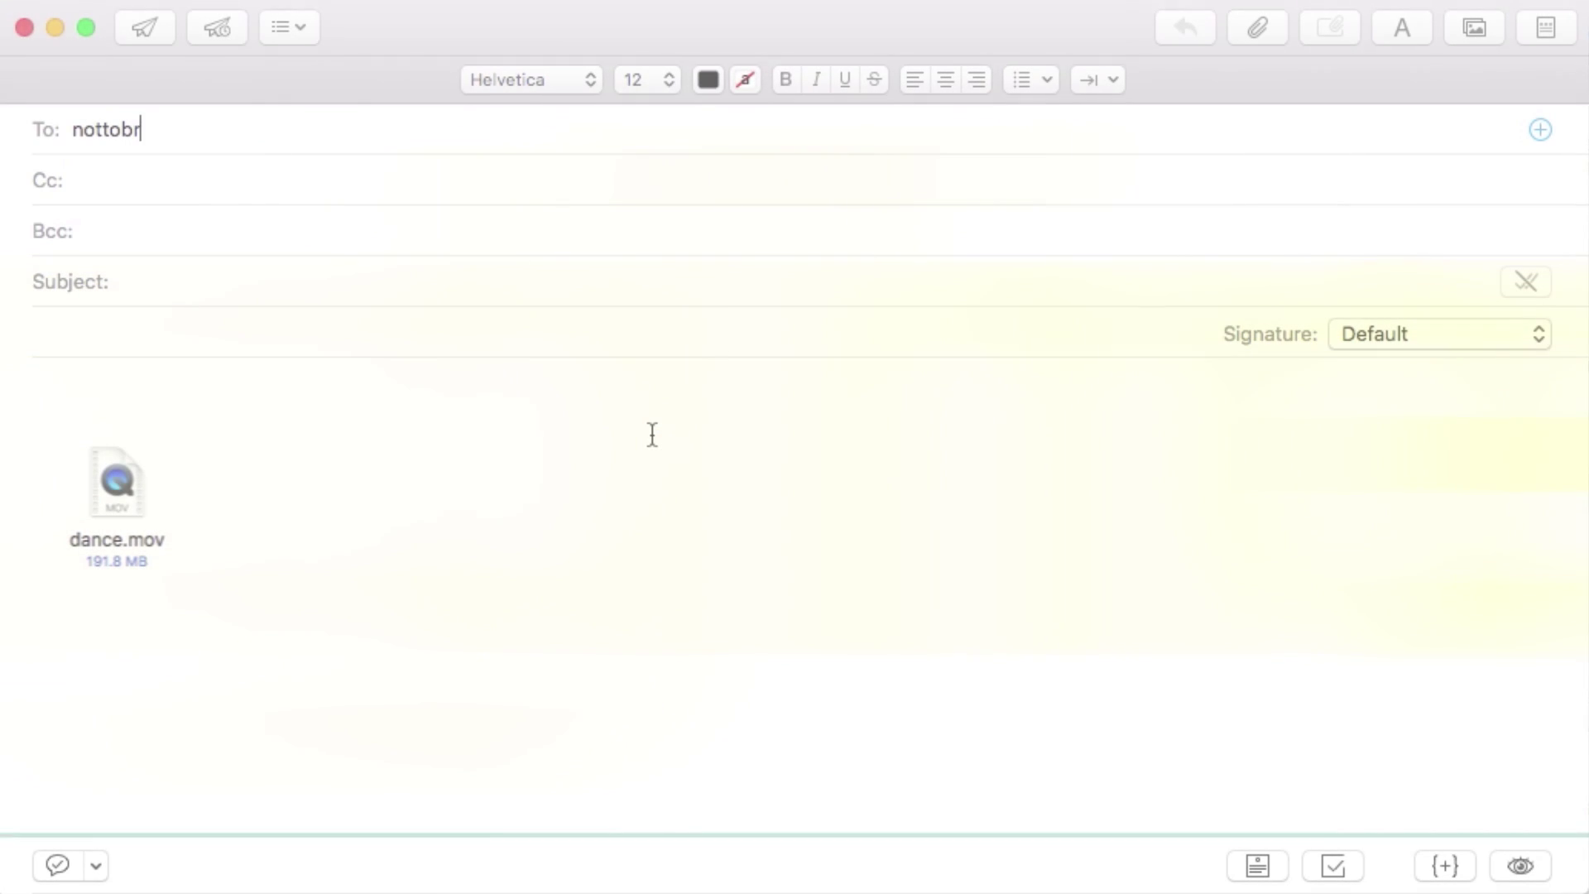
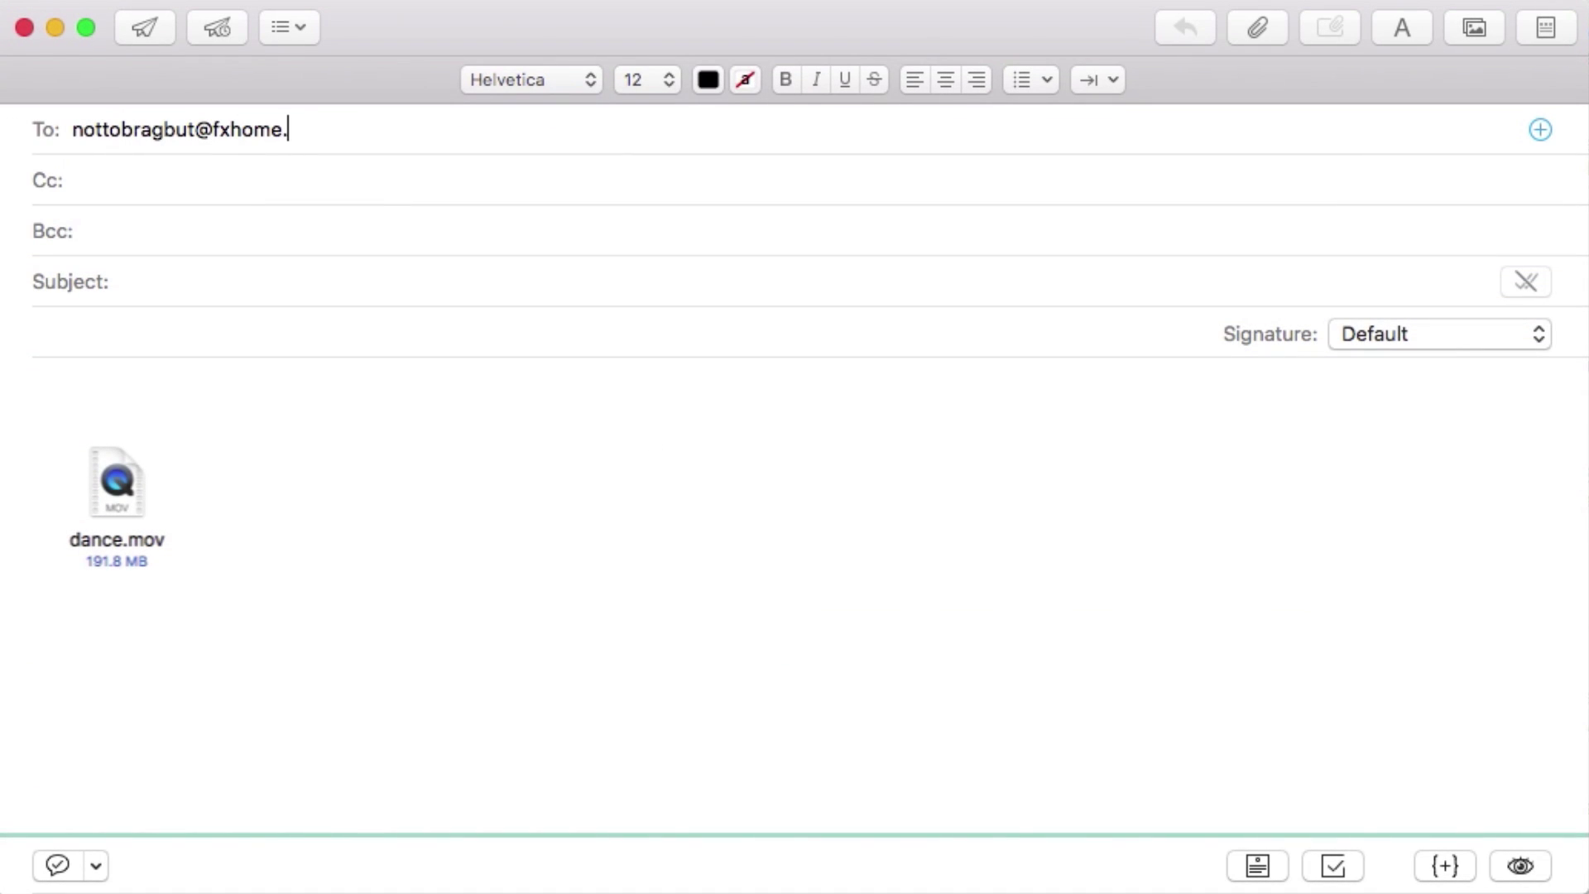
Finish entering the recipient's e-mail address and confirm it in the To field.
{"action": "left_click", "coordinate": [120, 282]}
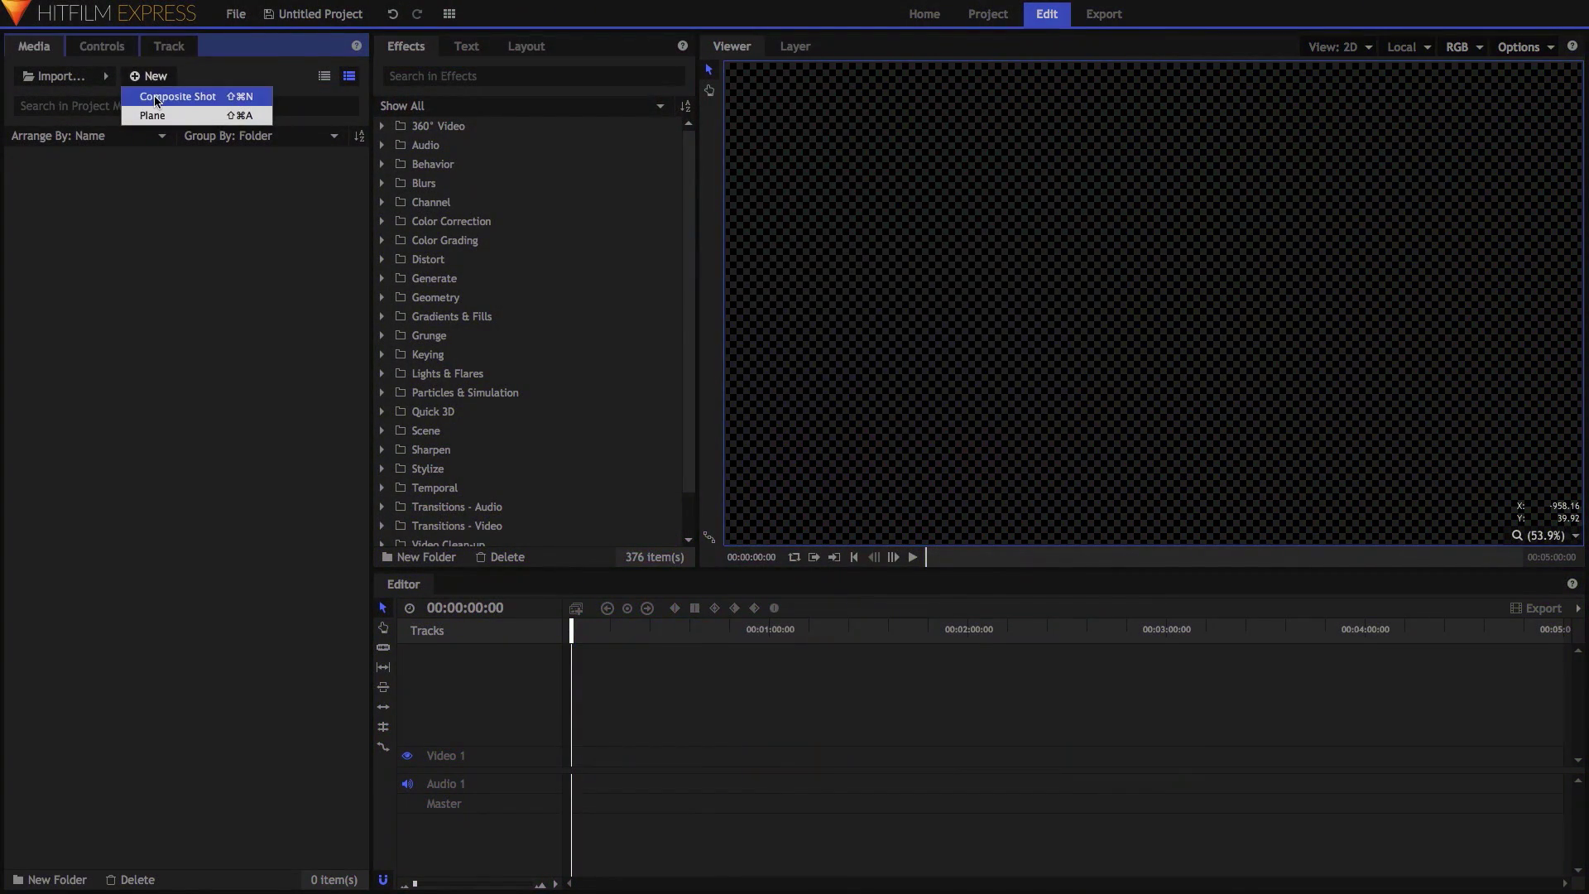
Create a default composite shot holding a black plane layer, then search effects for 'lights'.
{"action": "left_click", "coordinate": [157, 99]}
{"action": "key", "text": "Return"}
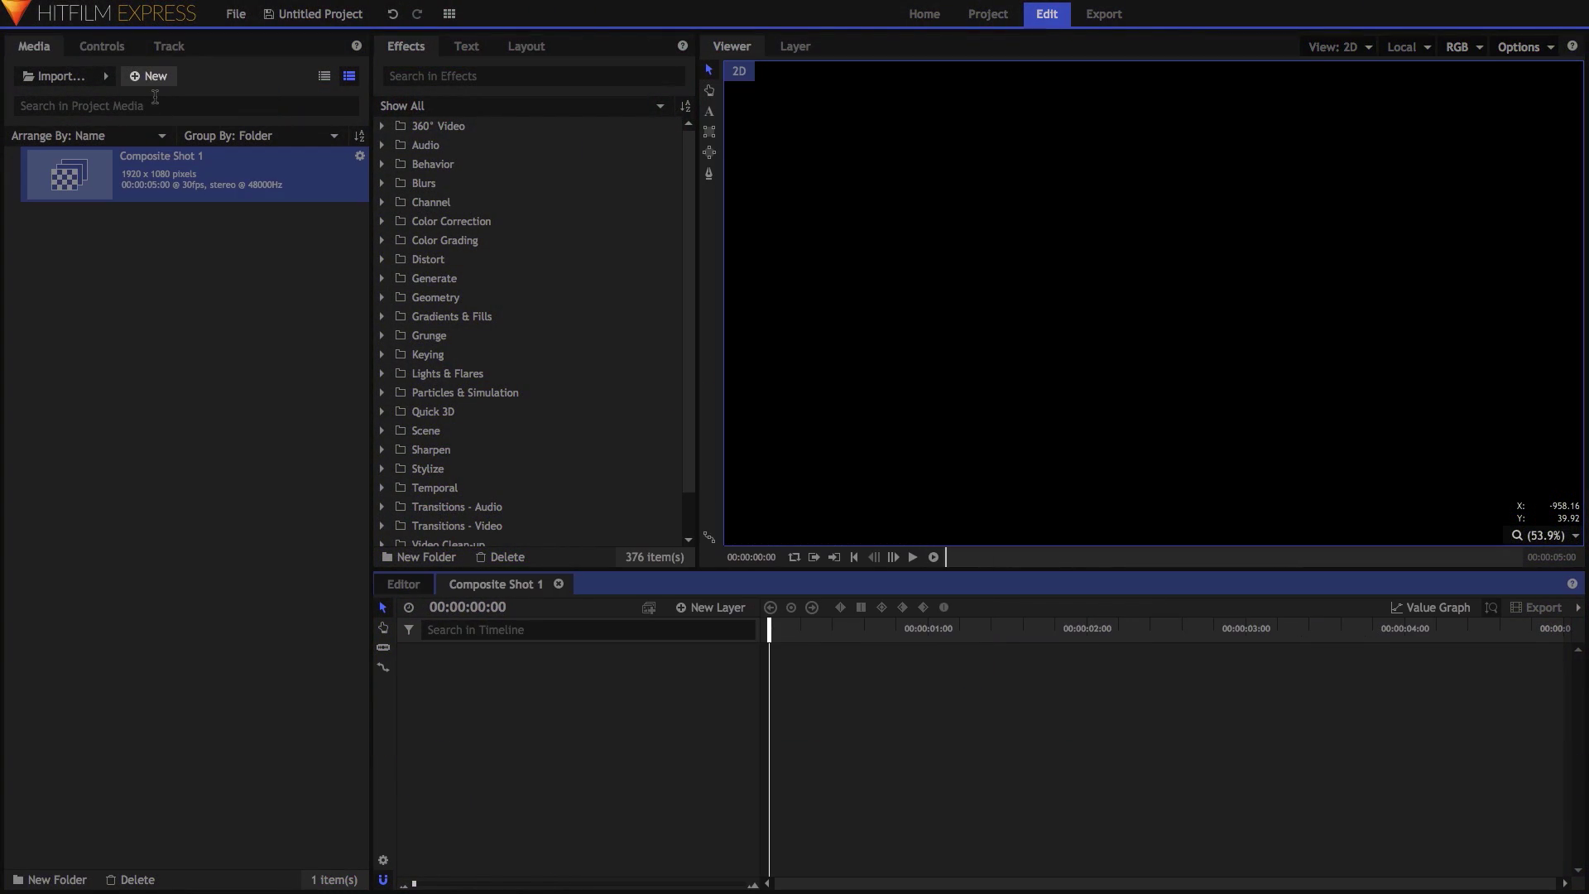
{"action": "left_click", "coordinate": [709, 613]}
{"action": "left_click", "coordinate": [719, 628]}
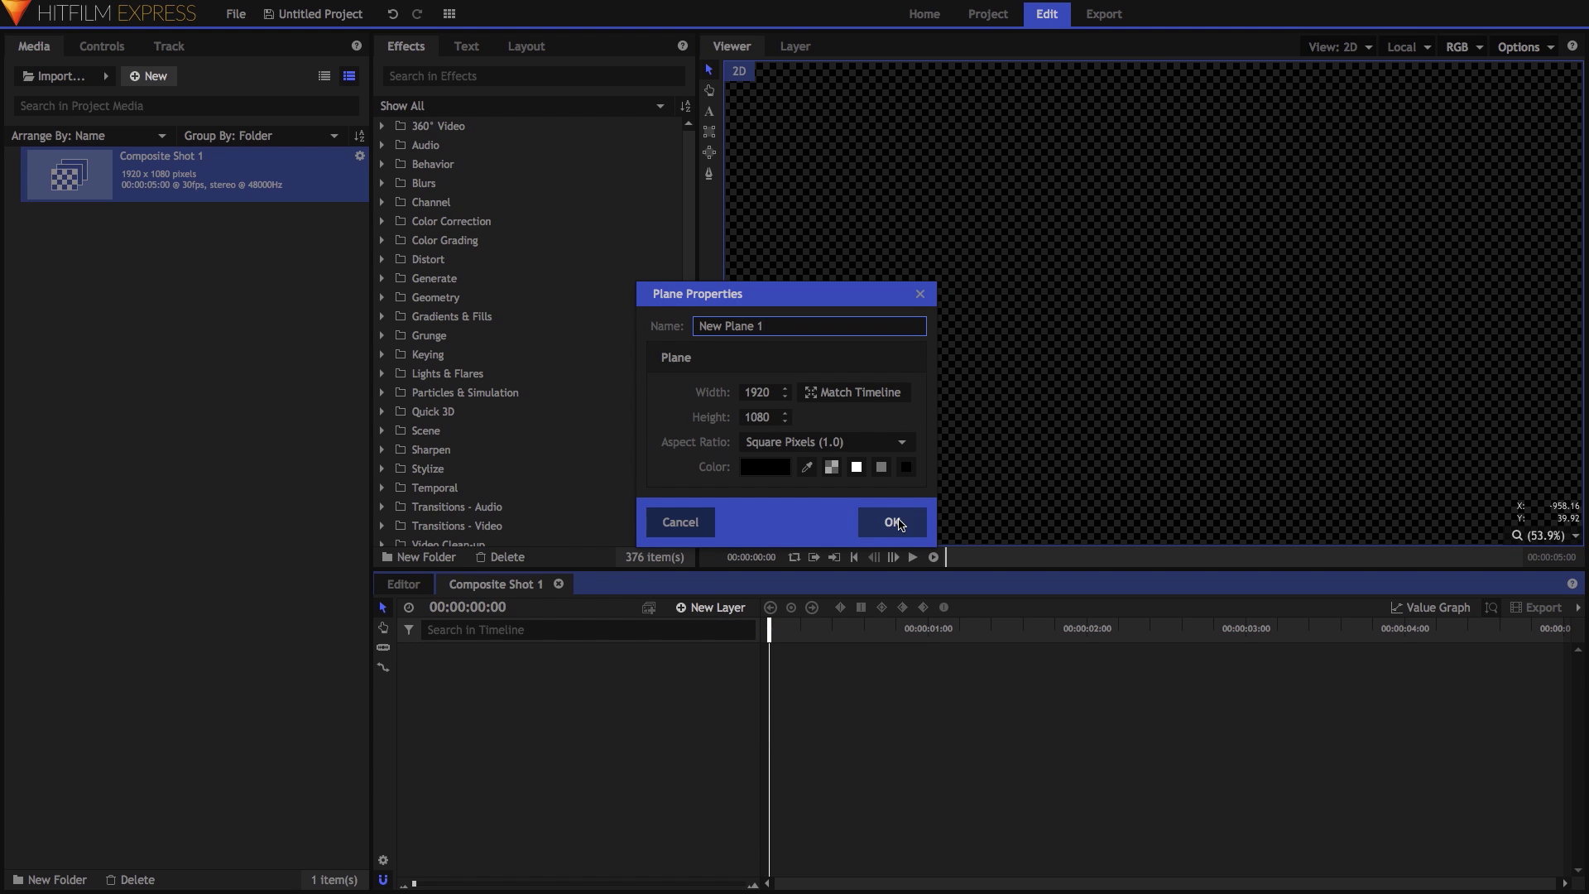
{"action": "left_click", "coordinate": [900, 524]}
{"action": "left_click", "coordinate": [464, 77]}
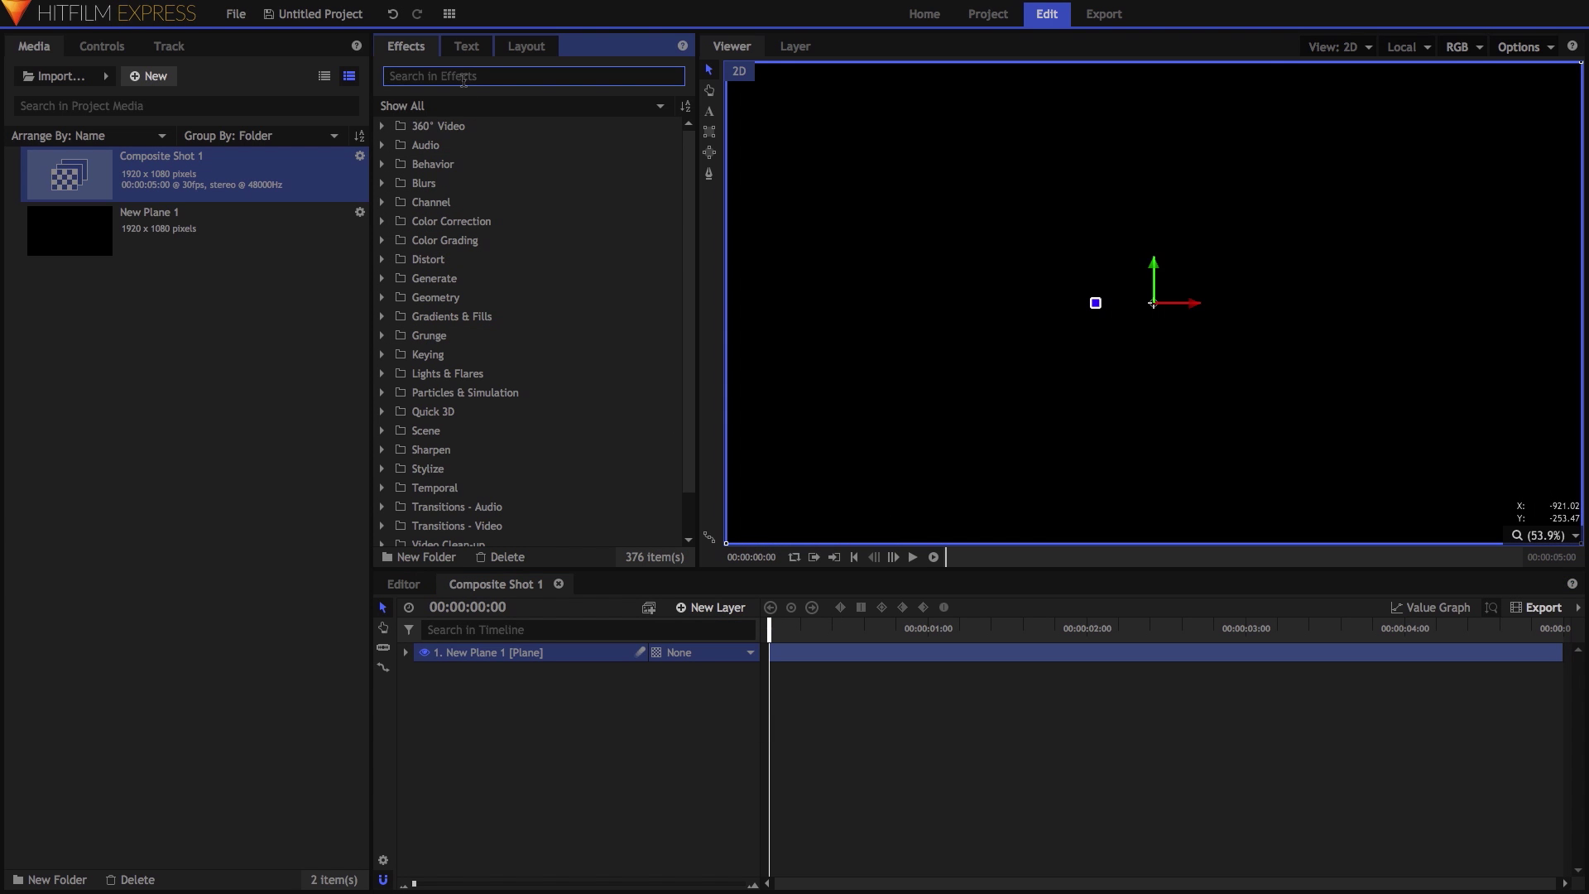
{"action": "type", "text": "lights"}
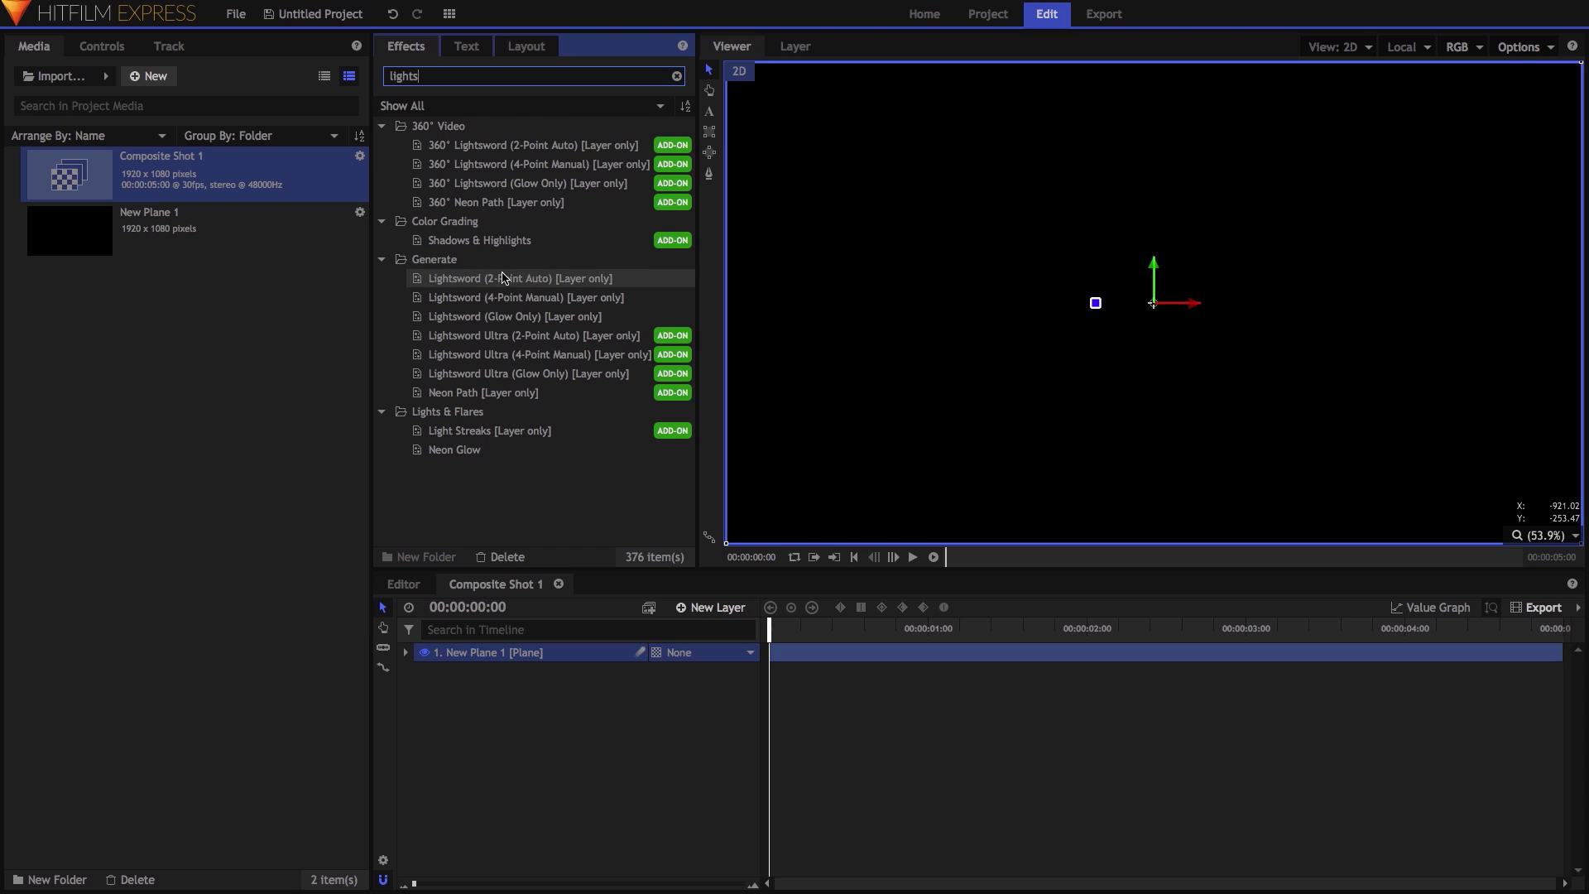
Apply Lightsword (2-Point Auto) to New Plane 1 and set Inner Glow Width to 0.
{"action": "left_click_drag", "start_coordinate": [533, 654], "coordinate": [536, 656]}
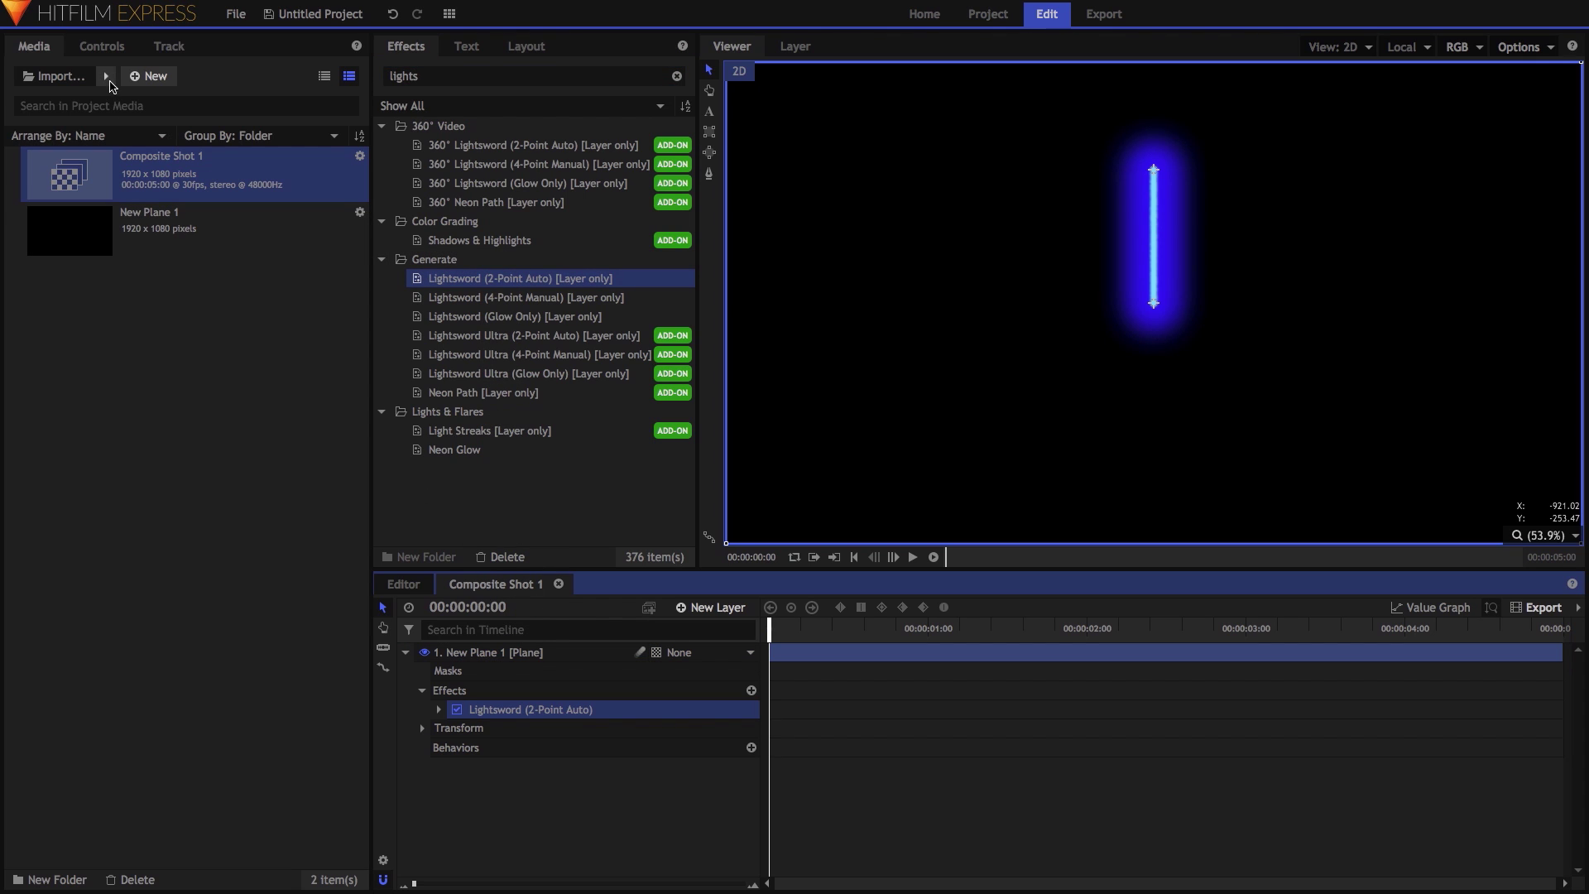
{"action": "left_click", "coordinate": [102, 46]}
{"action": "left_click", "coordinate": [30, 191]}
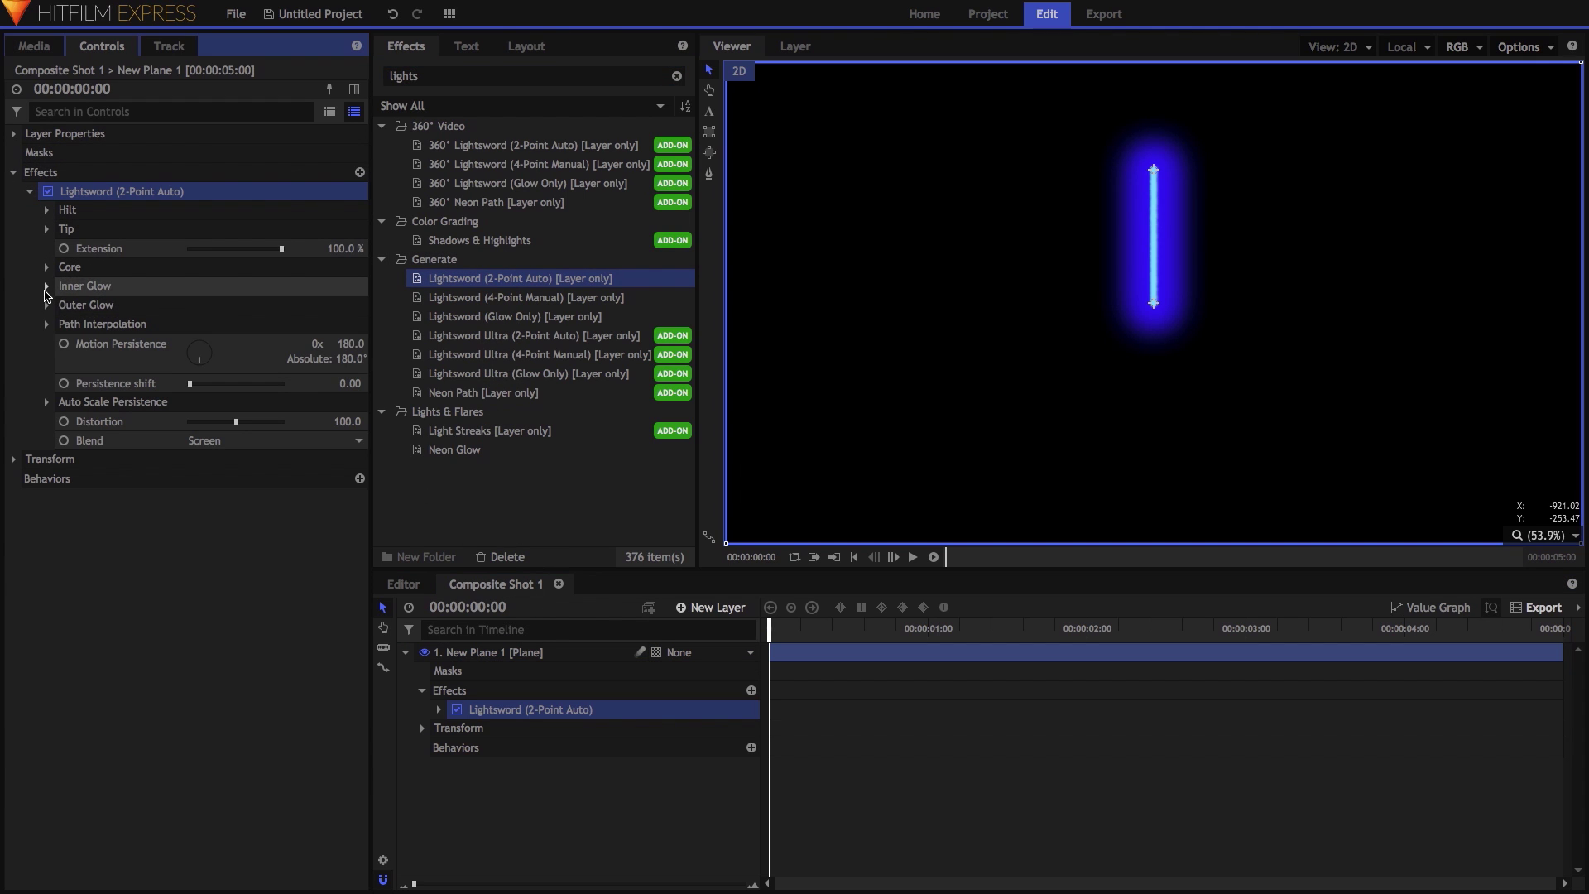
{"action": "left_click", "coordinate": [46, 286]}
{"action": "left_click_drag", "start_coordinate": [337, 307], "coordinate": [354, 309]}
Make the lightsword core white with Feather 0 and Stability 100.
{"action": "left_click", "coordinate": [47, 266]}
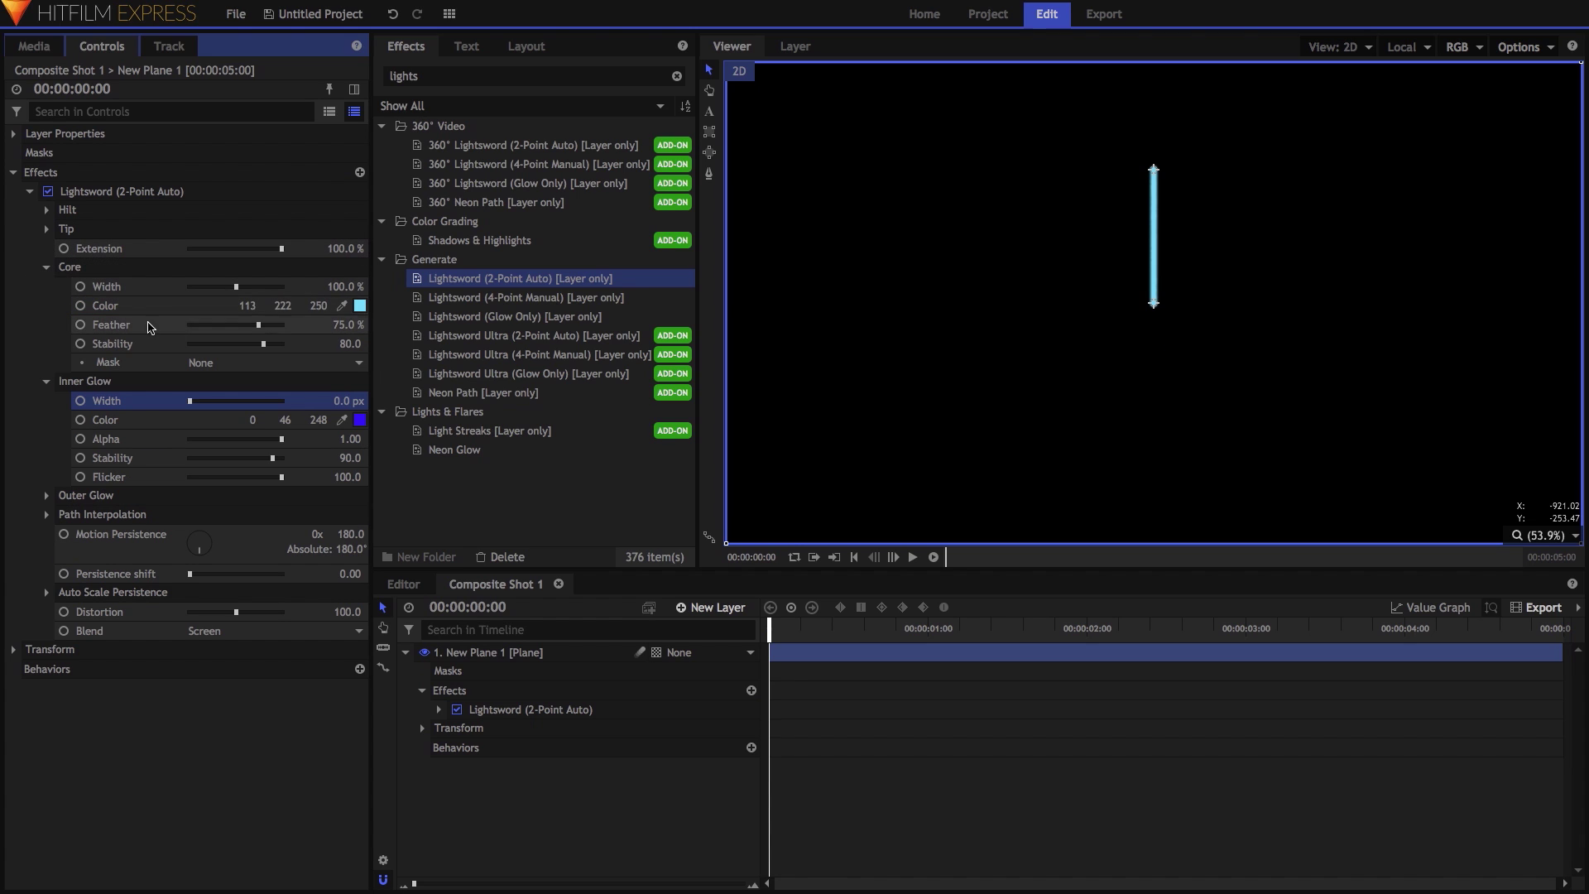
{"action": "left_click", "coordinate": [359, 306]}
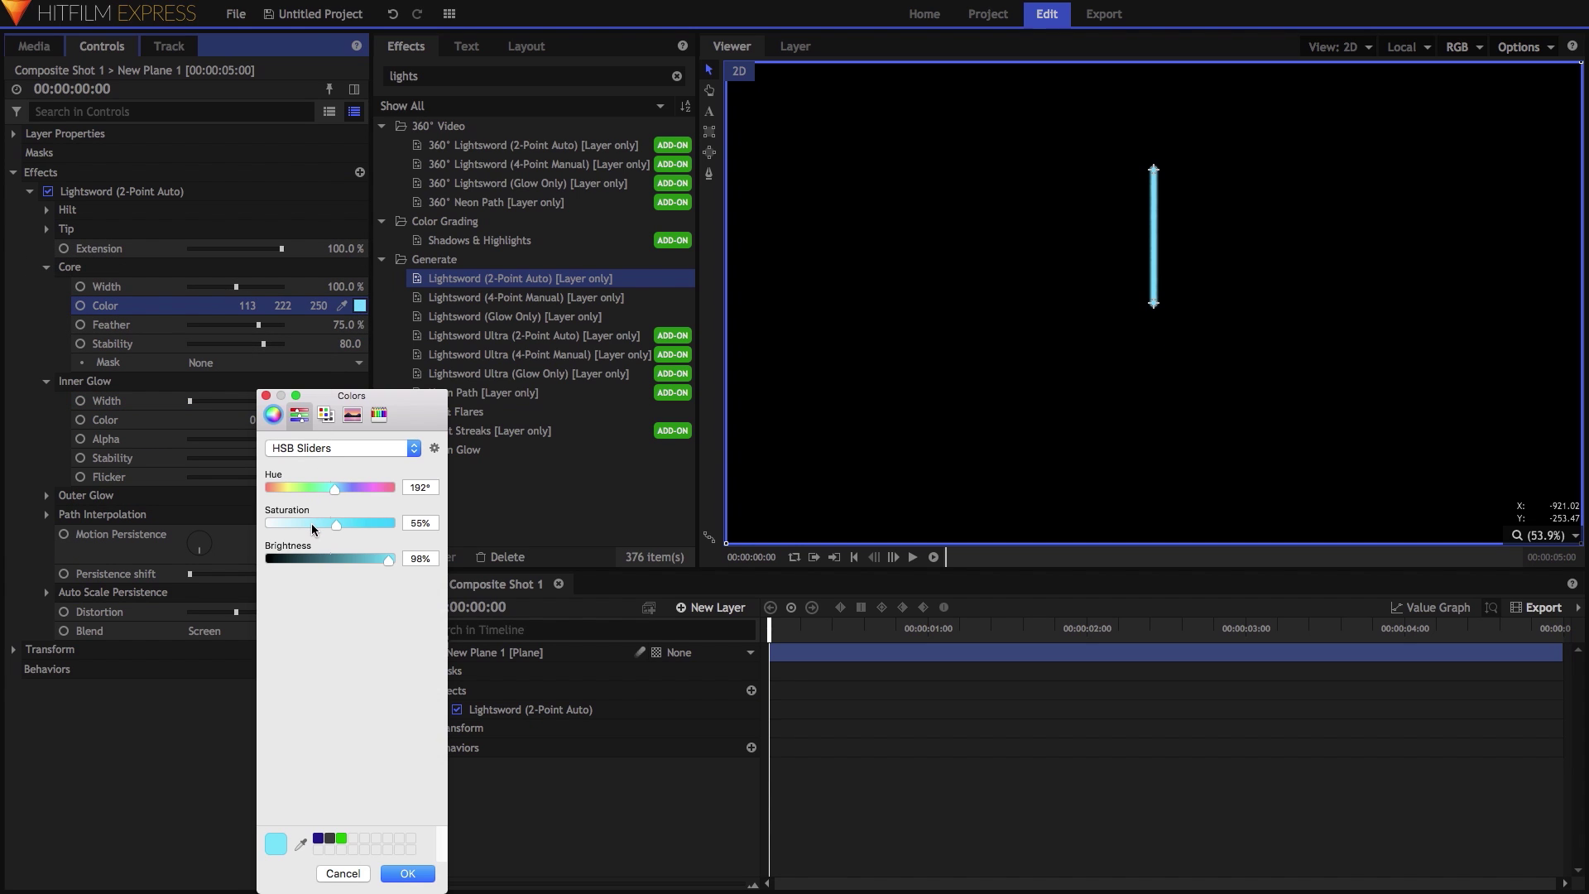
{"action": "left_click_drag", "start_coordinate": [314, 527], "coordinate": [277, 660]}
{"action": "left_click", "coordinate": [405, 874]}
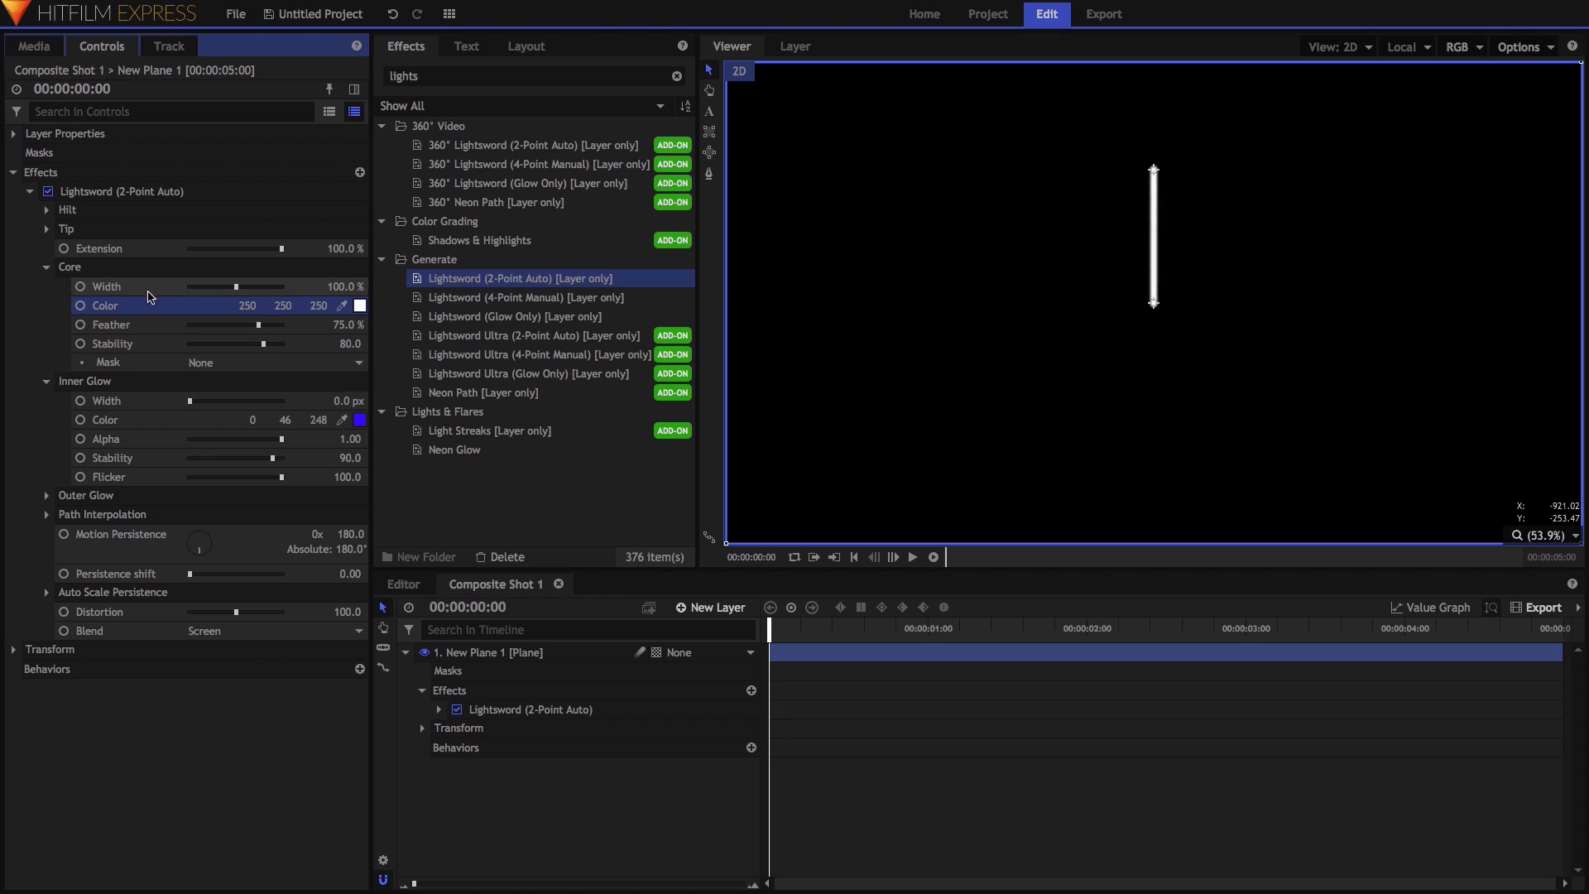
{"action": "key", "text": "Tab"}
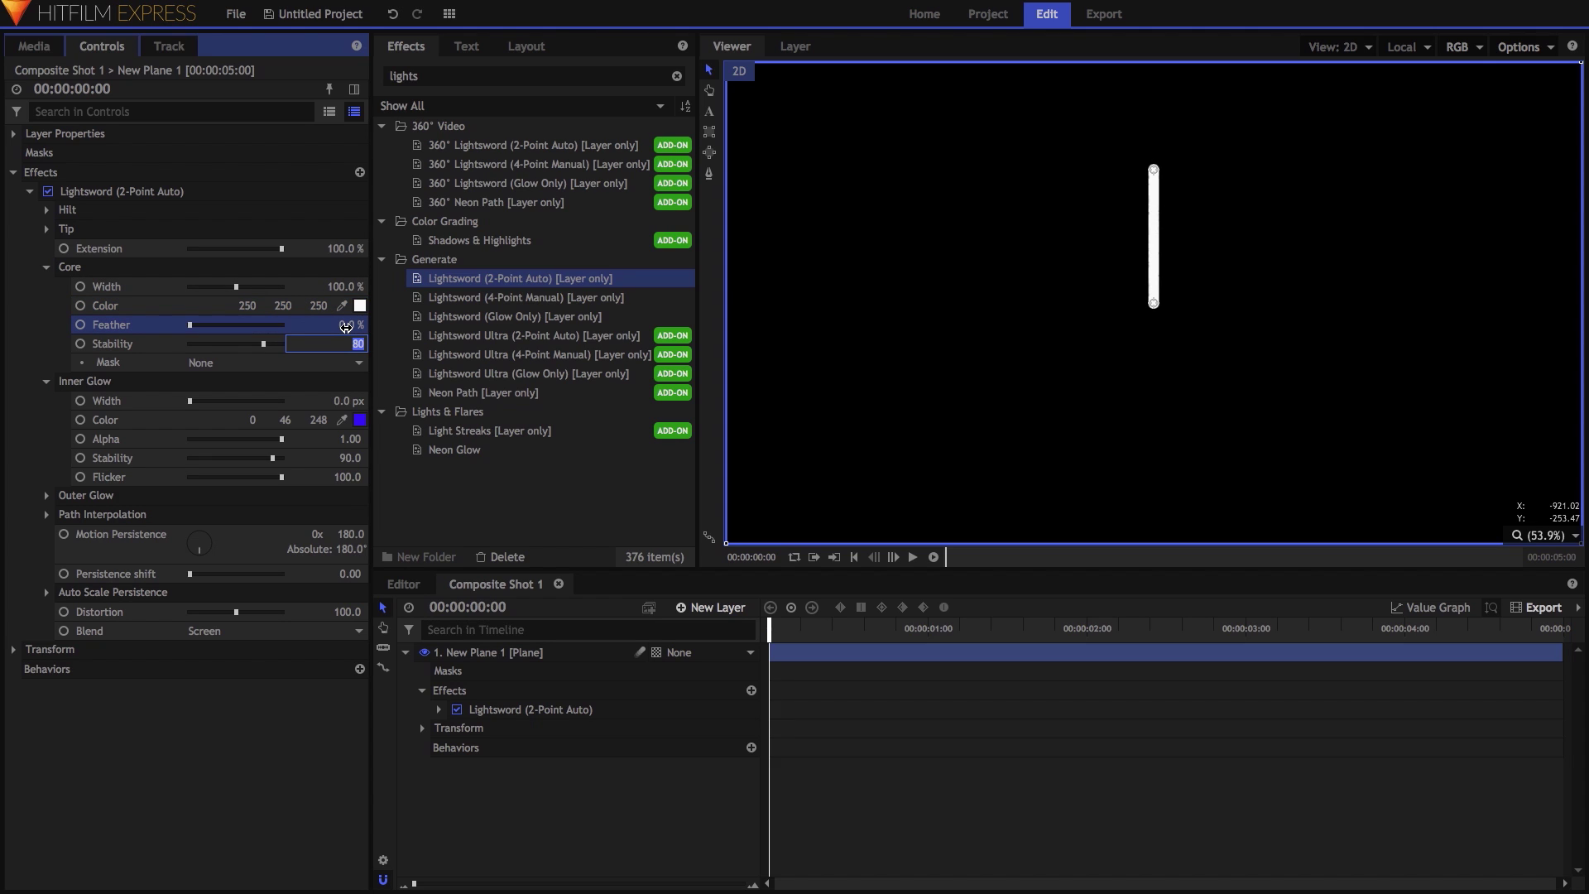
{"action": "type", "text": "100"}
{"action": "key", "text": "Return"}
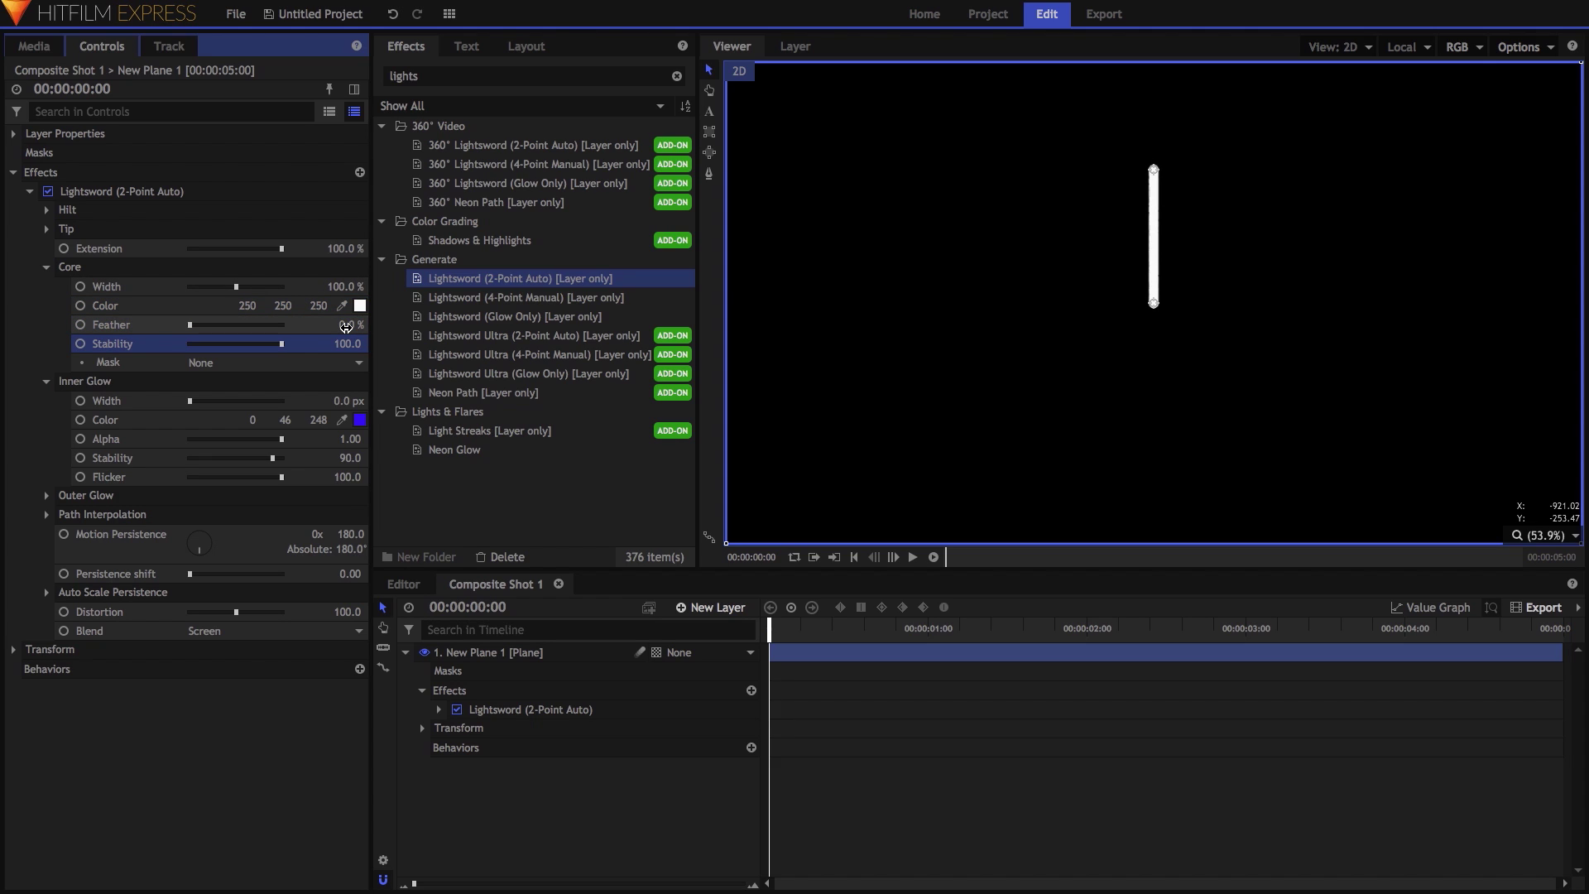
Set the Tip Position to 0 and Tip Width to 0 px.
{"action": "left_click", "coordinate": [46, 266]}
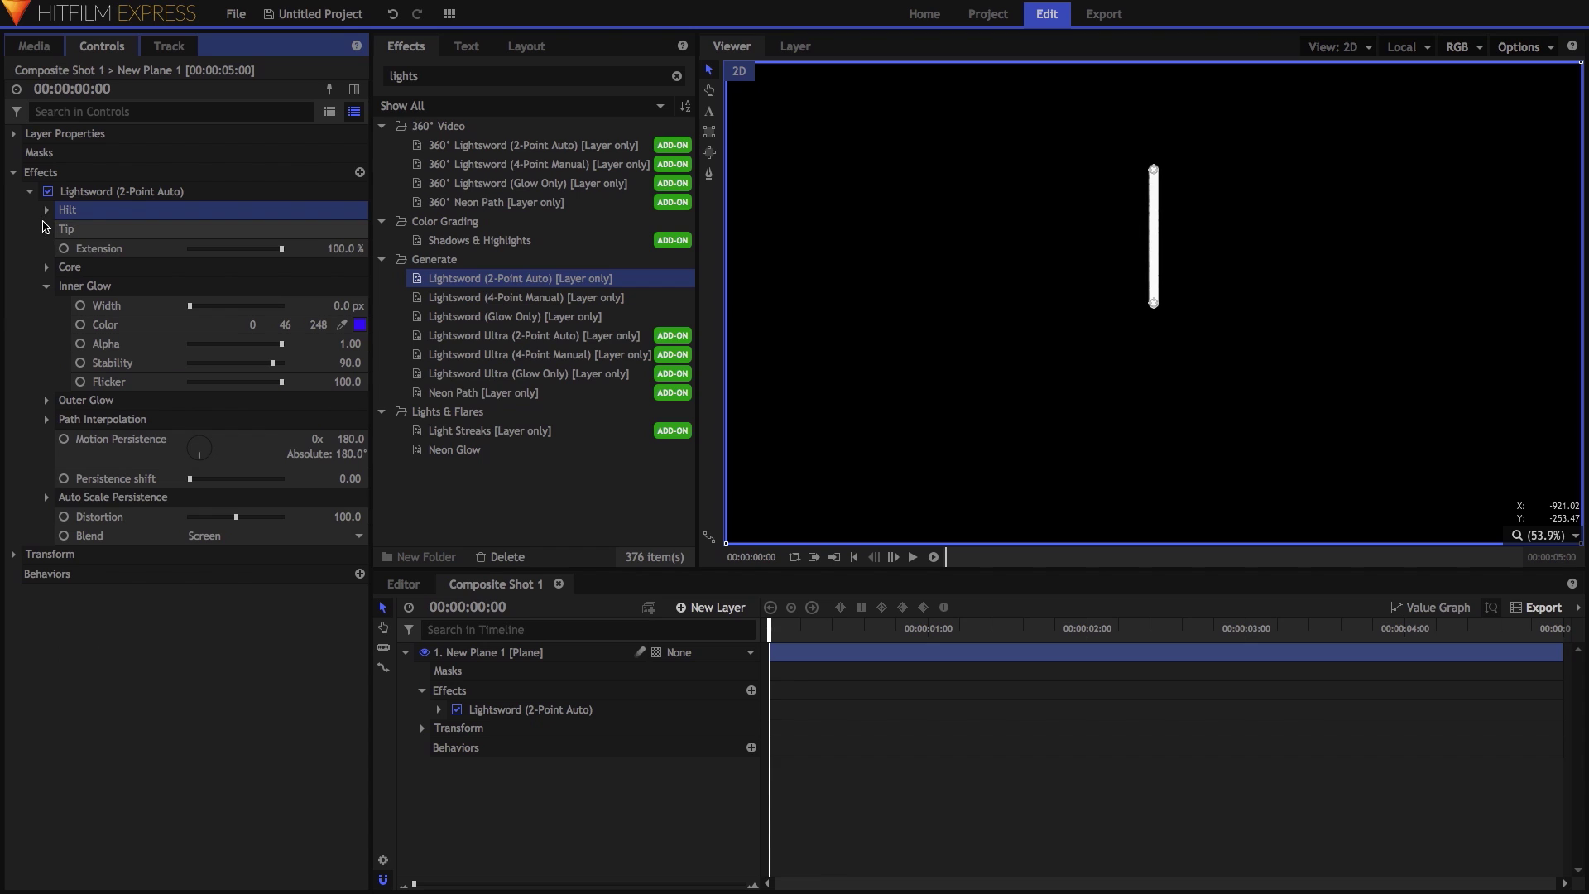
{"action": "left_click", "coordinate": [47, 228]}
{"action": "left_click", "coordinate": [47, 210]}
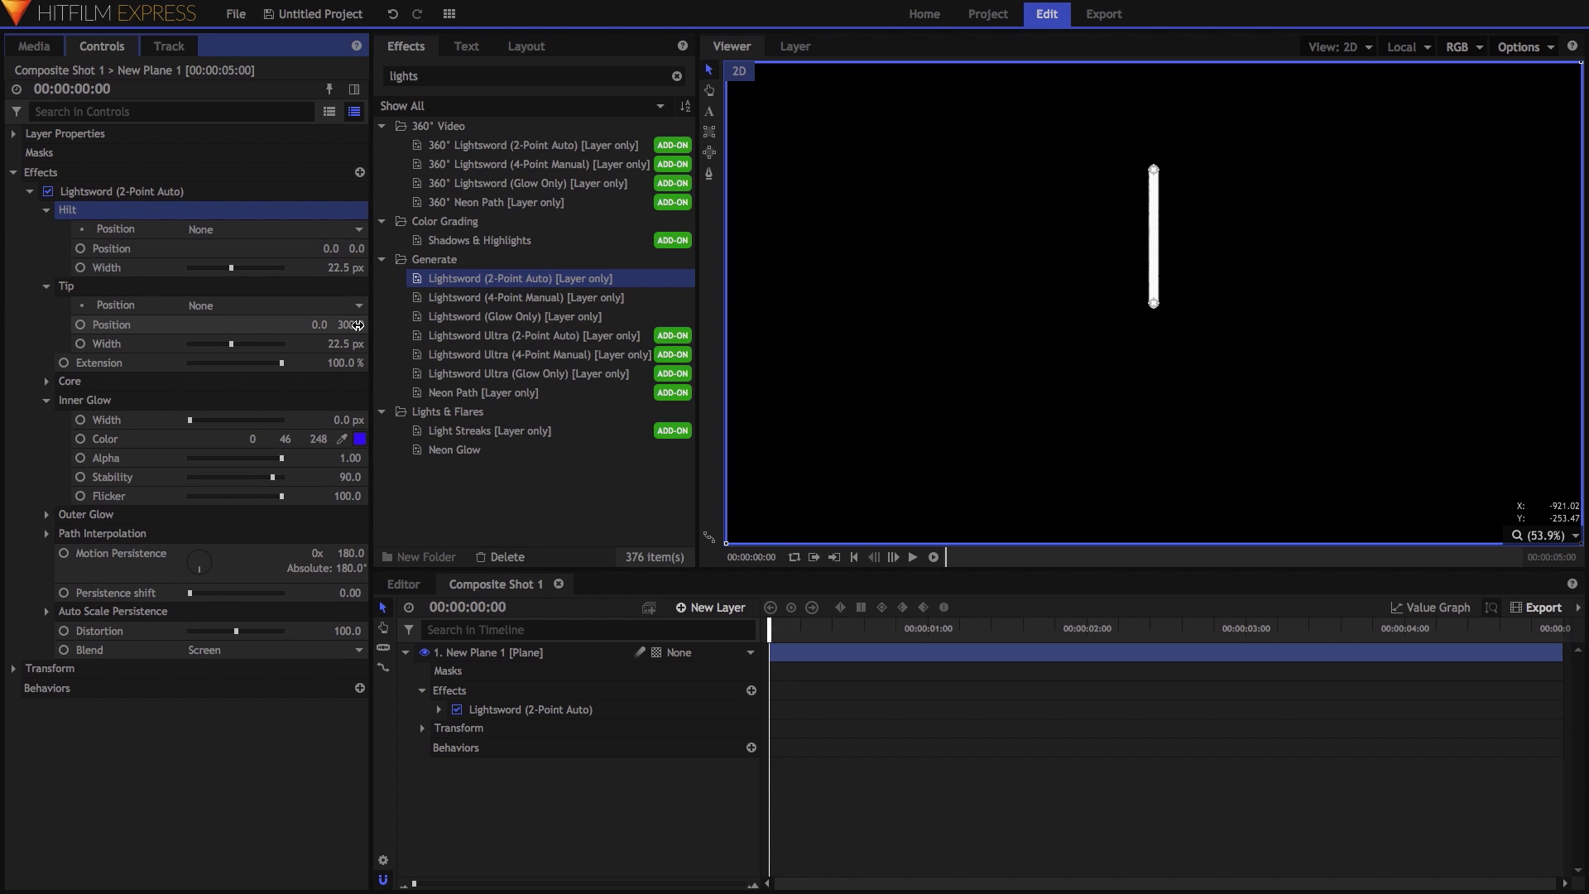
{"action": "key", "text": "Tab"}
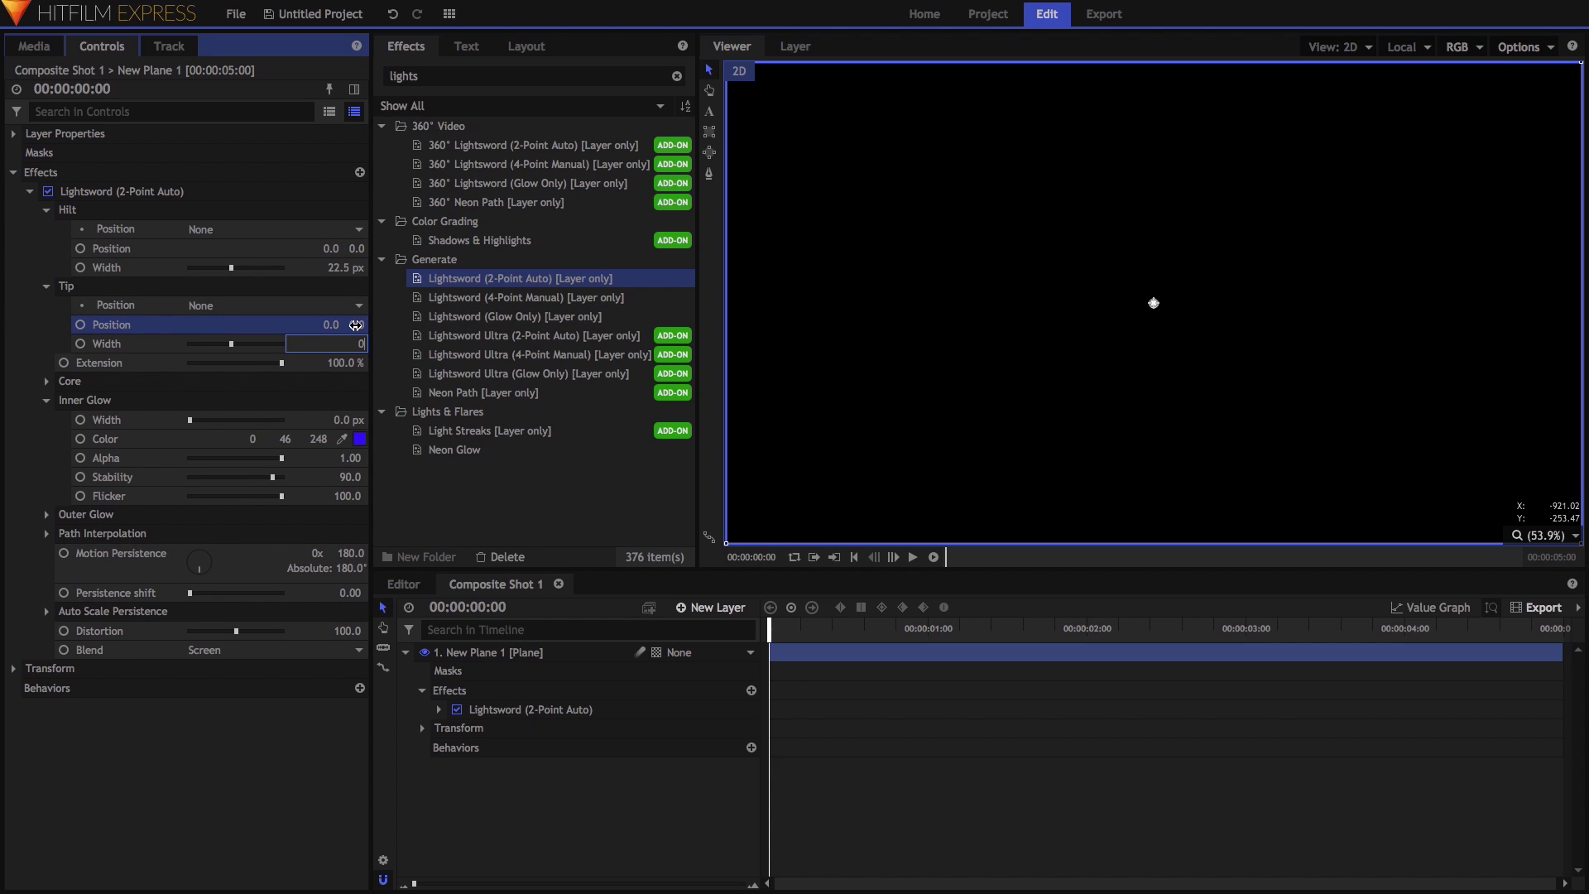
{"action": "type", "text": "0"}
{"action": "key", "text": "Return"}
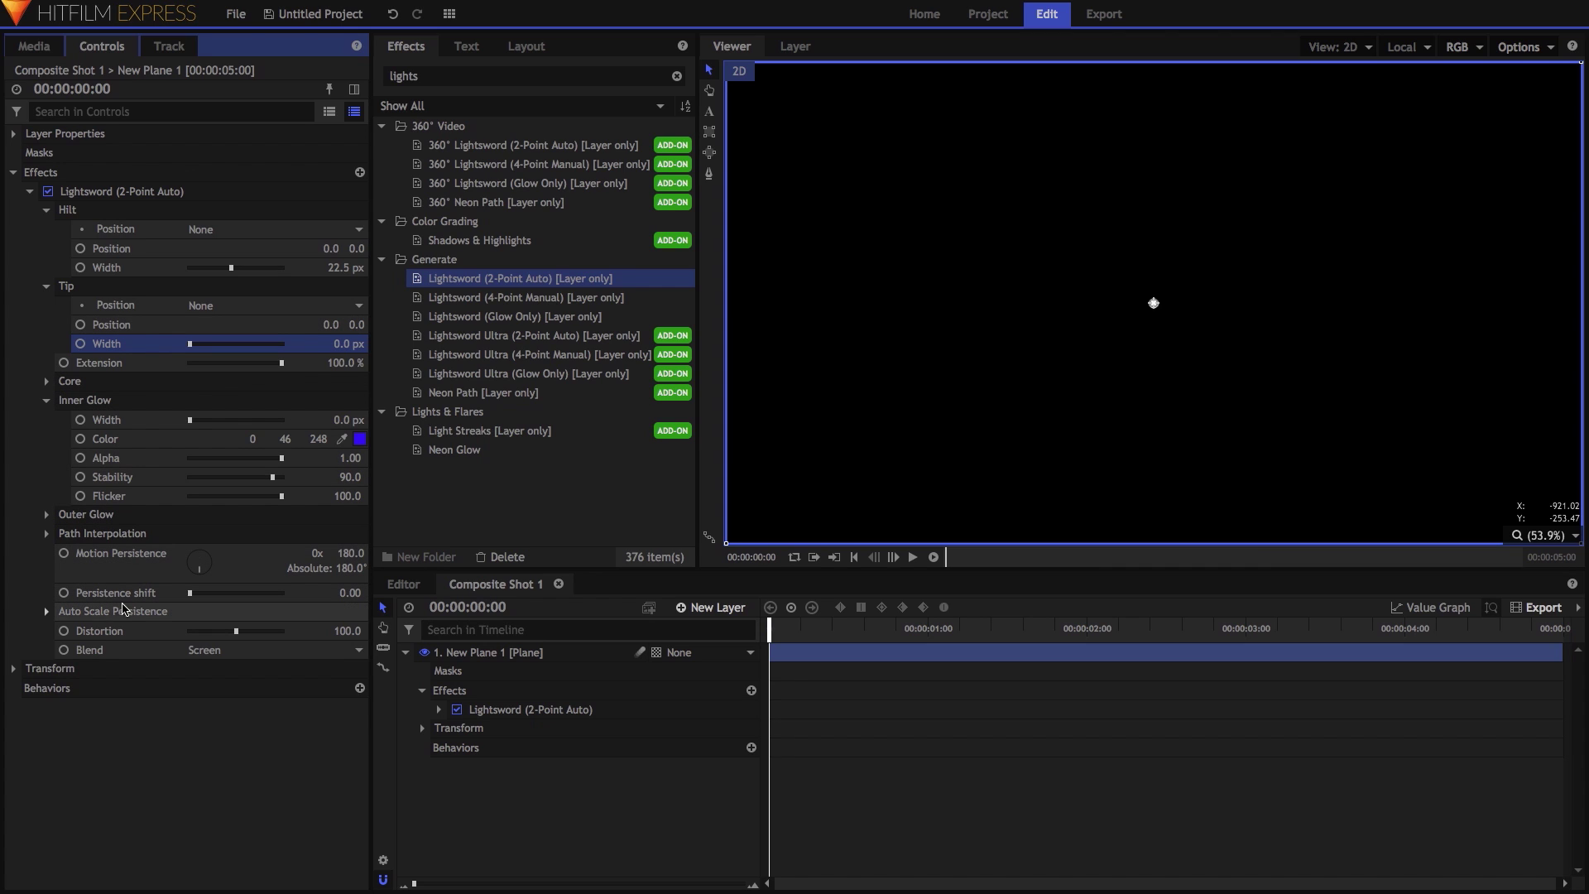
Toggle the Auto Scale Persistence option and set the lightsword blend mode to None.
{"action": "left_click", "coordinate": [47, 612]}
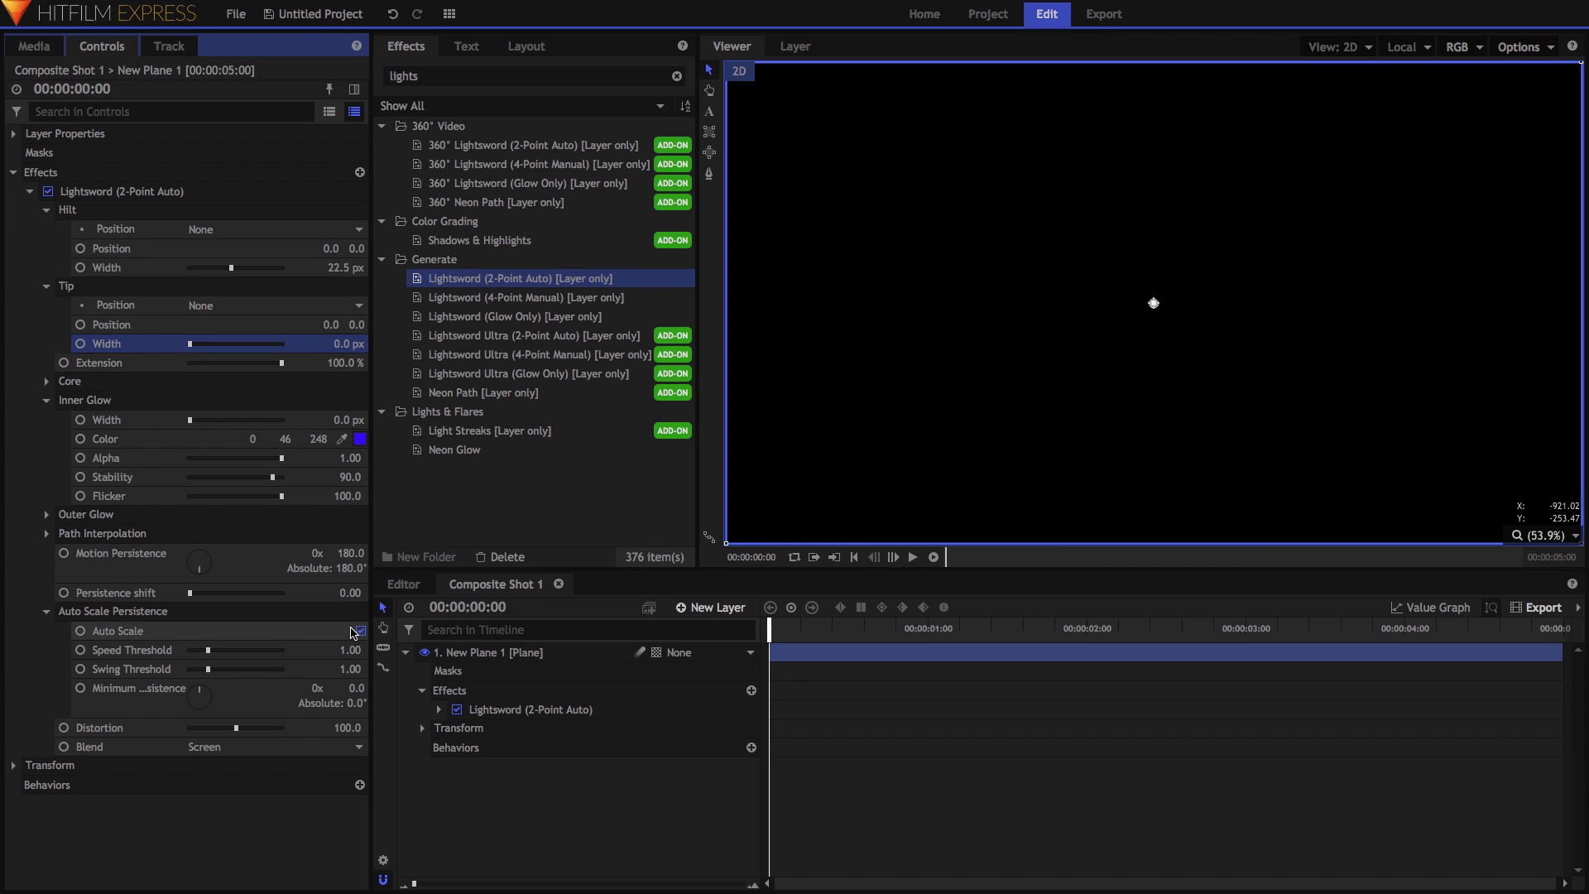
{"action": "left_click", "coordinate": [360, 632]}
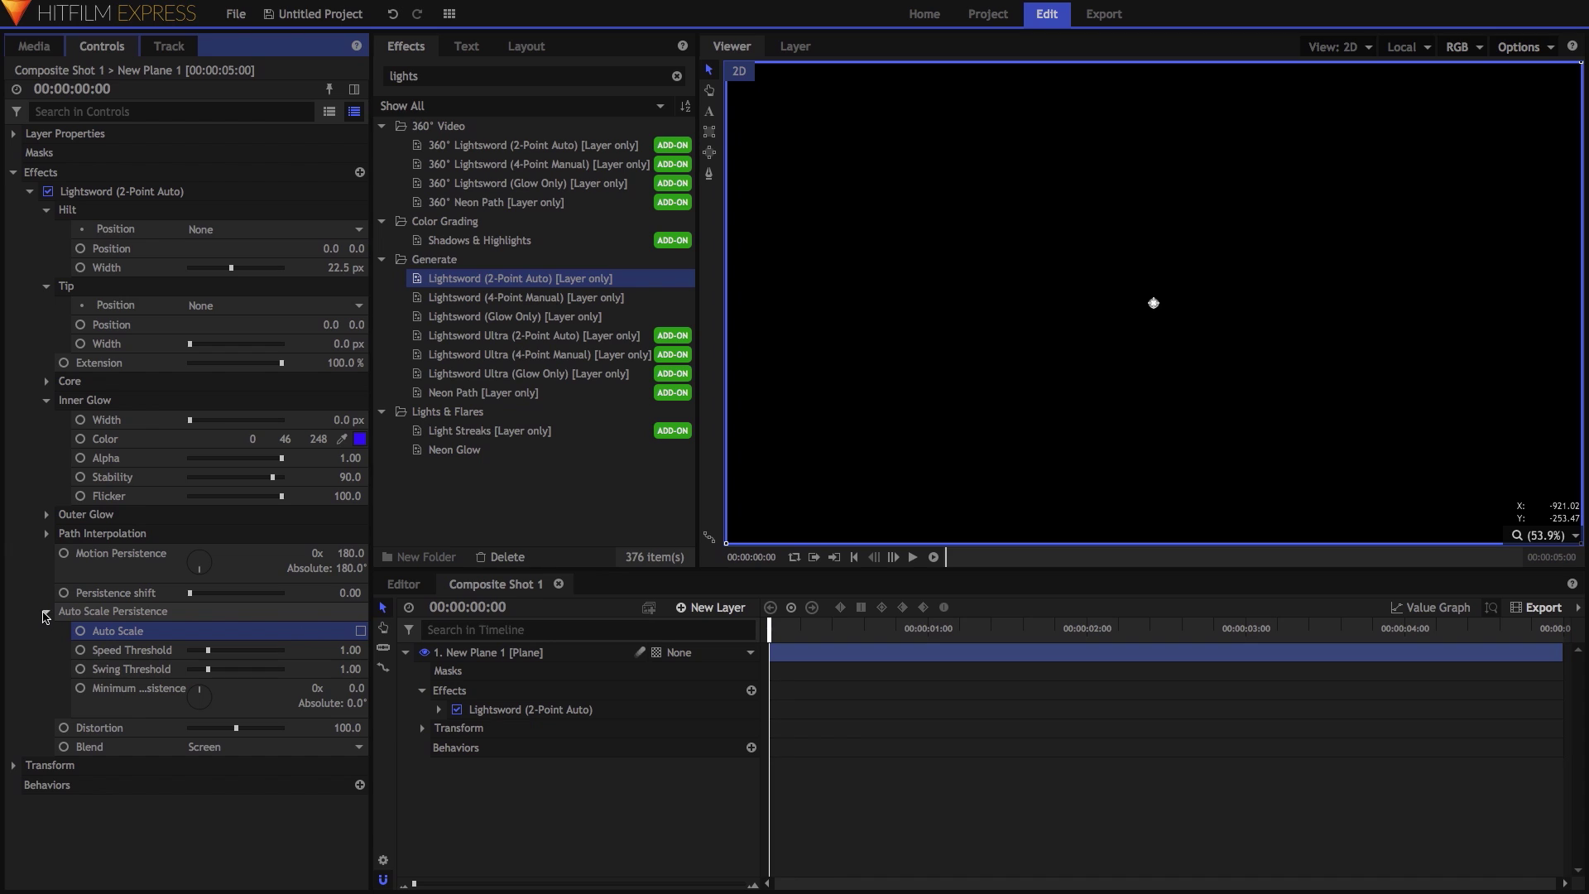
{"action": "left_click", "coordinate": [46, 612]}
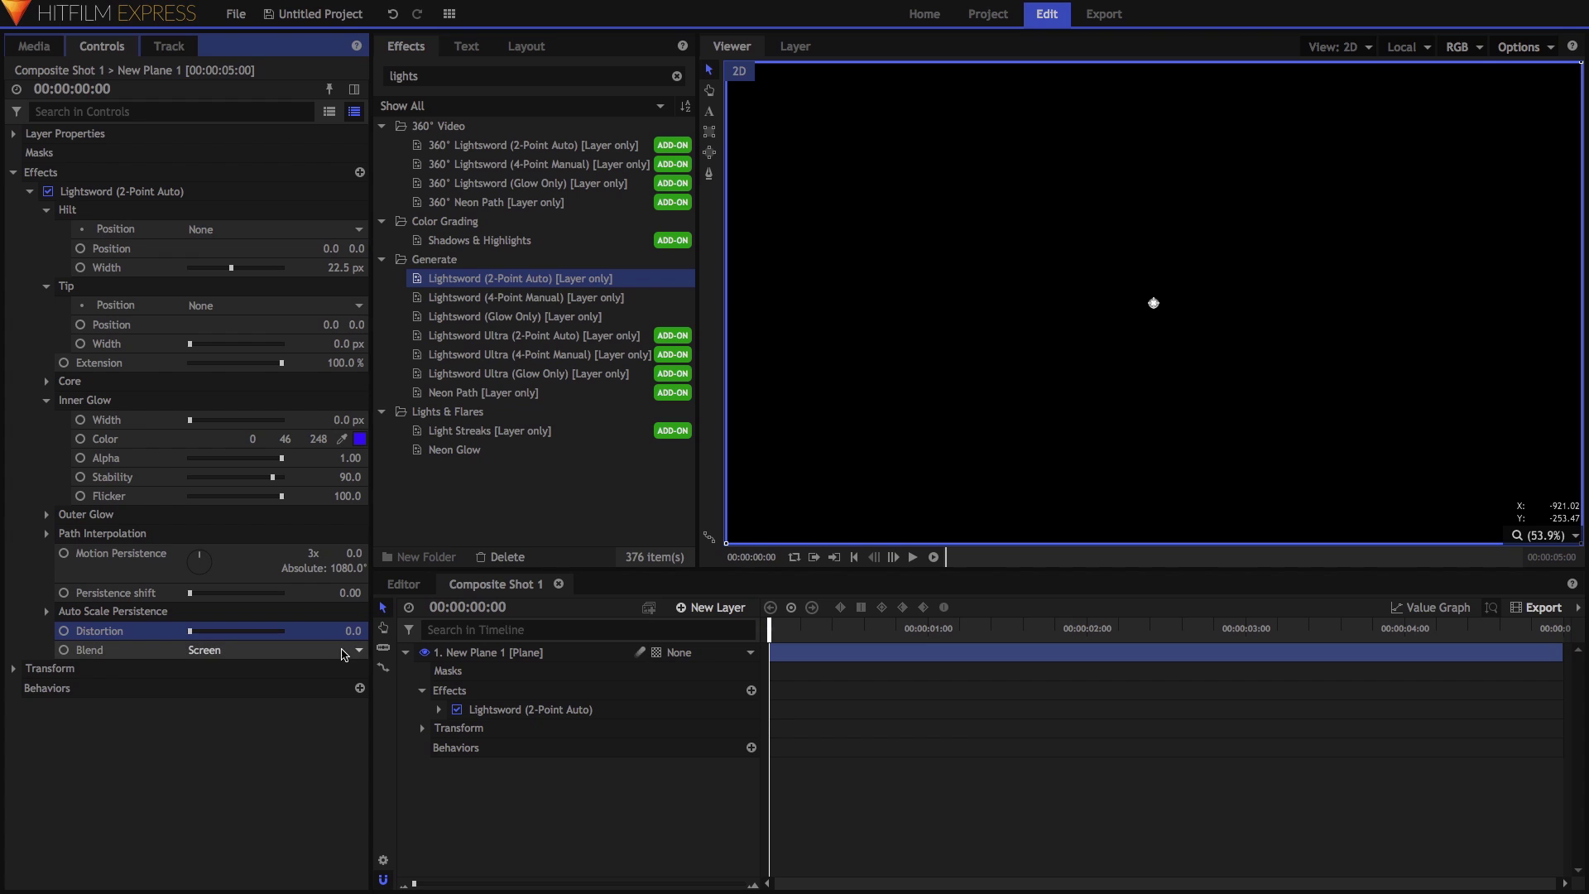
{"action": "left_click", "coordinate": [314, 649]}
{"action": "left_click", "coordinate": [292, 651]}
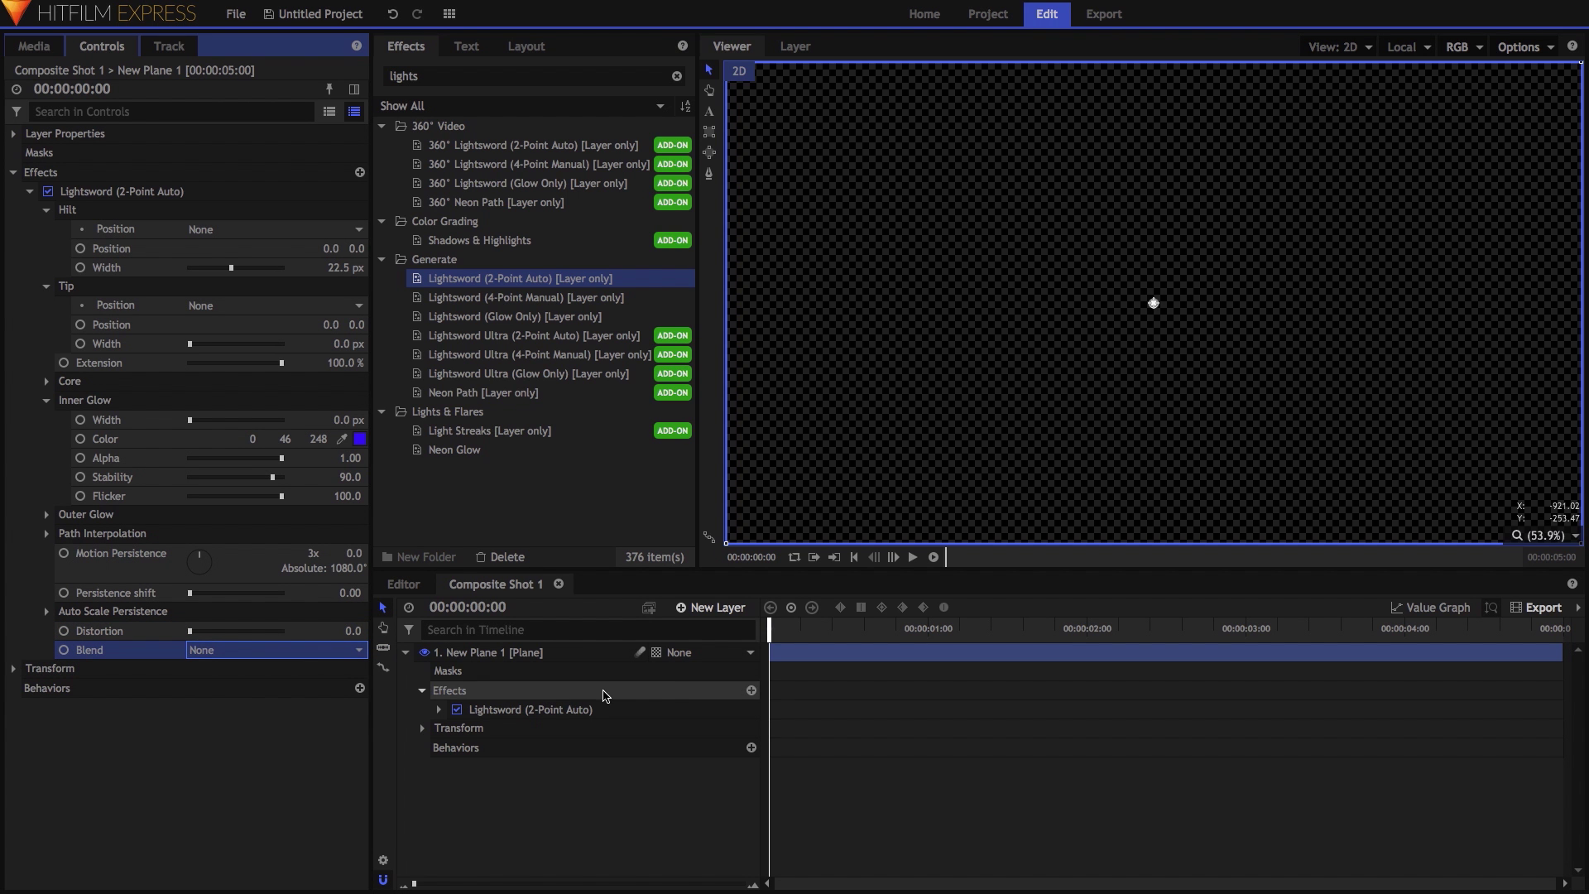
Add a point layer named 'Drawing Point' to the shot.
{"action": "left_click", "coordinate": [702, 610]}
{"action": "left_click", "coordinate": [702, 722]}
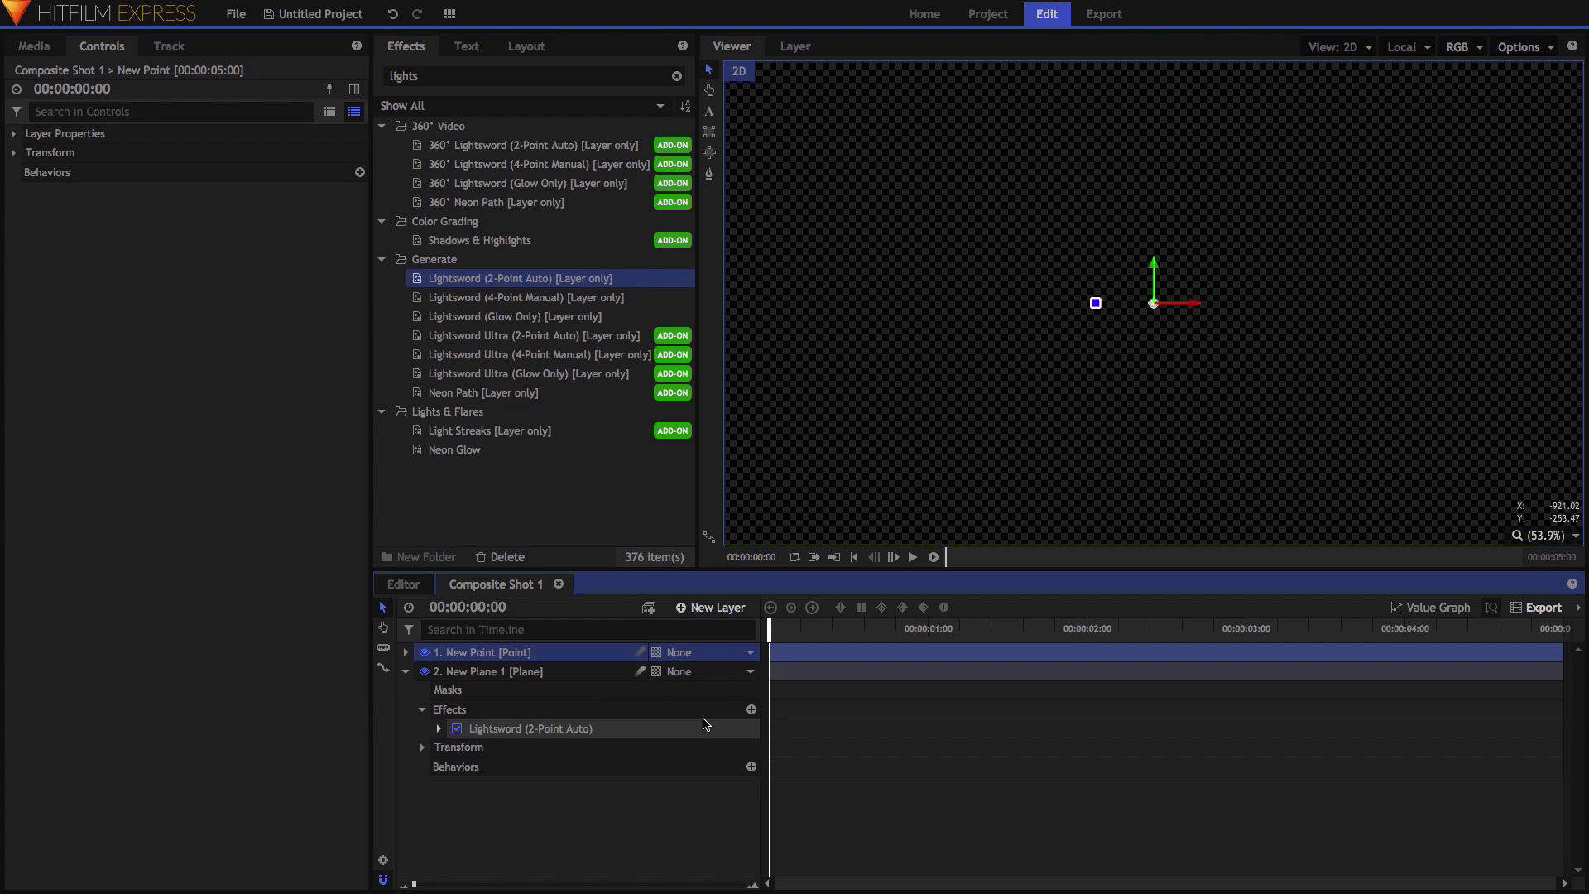
{"action": "type", "text": "Drawing Point"}
{"action": "key", "text": "Return"}
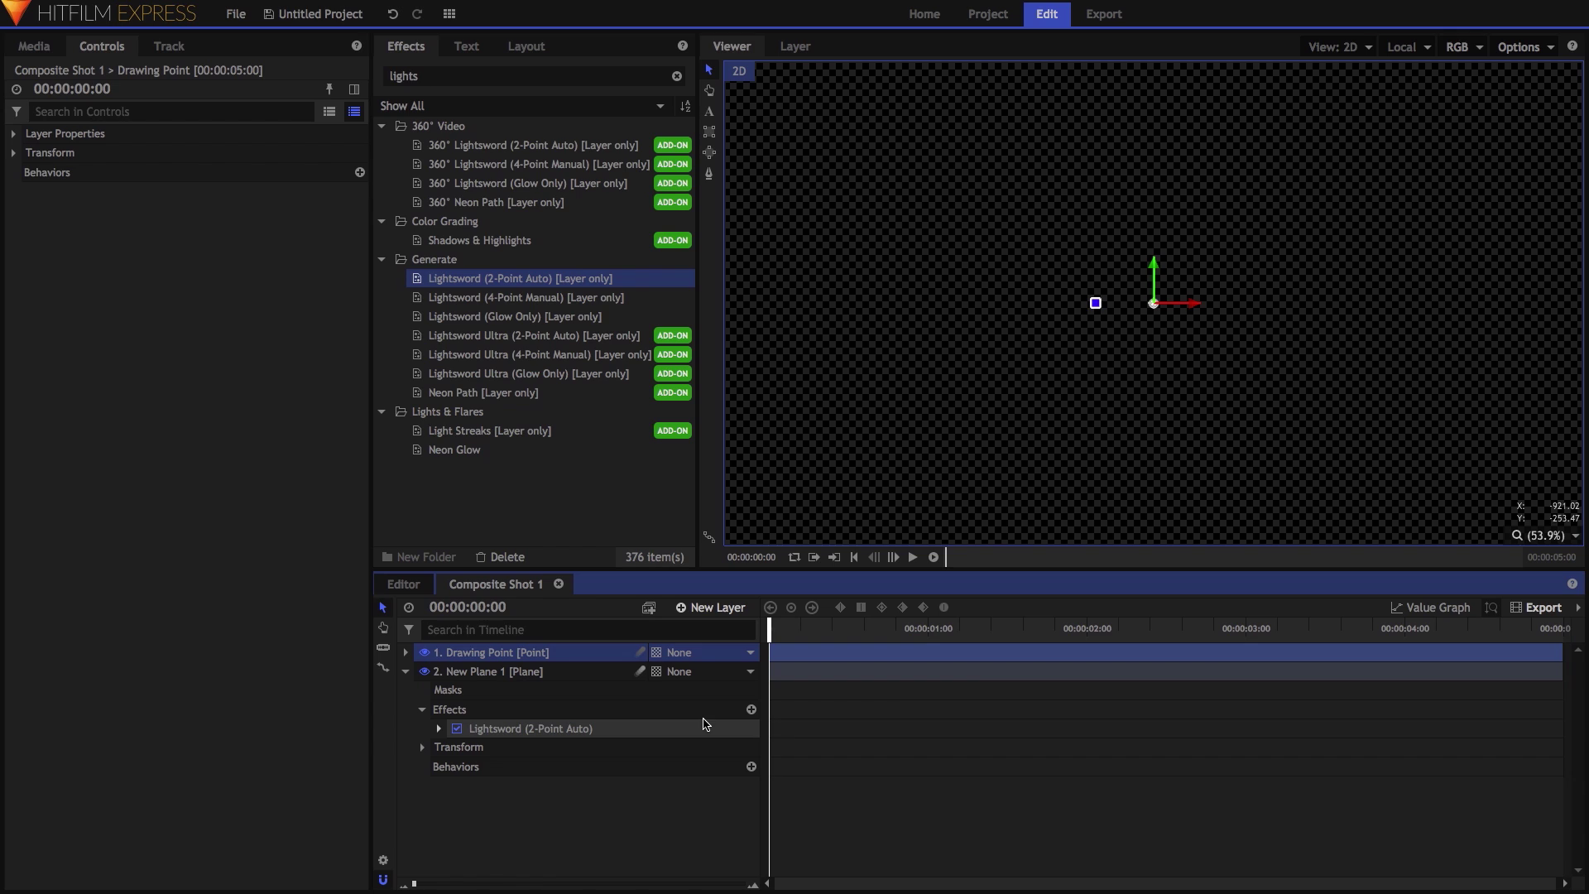
Link the lightsword's Hilt and Tip Positions to Drawing Point and expand its Transform.
{"action": "left_click", "coordinate": [579, 729]}
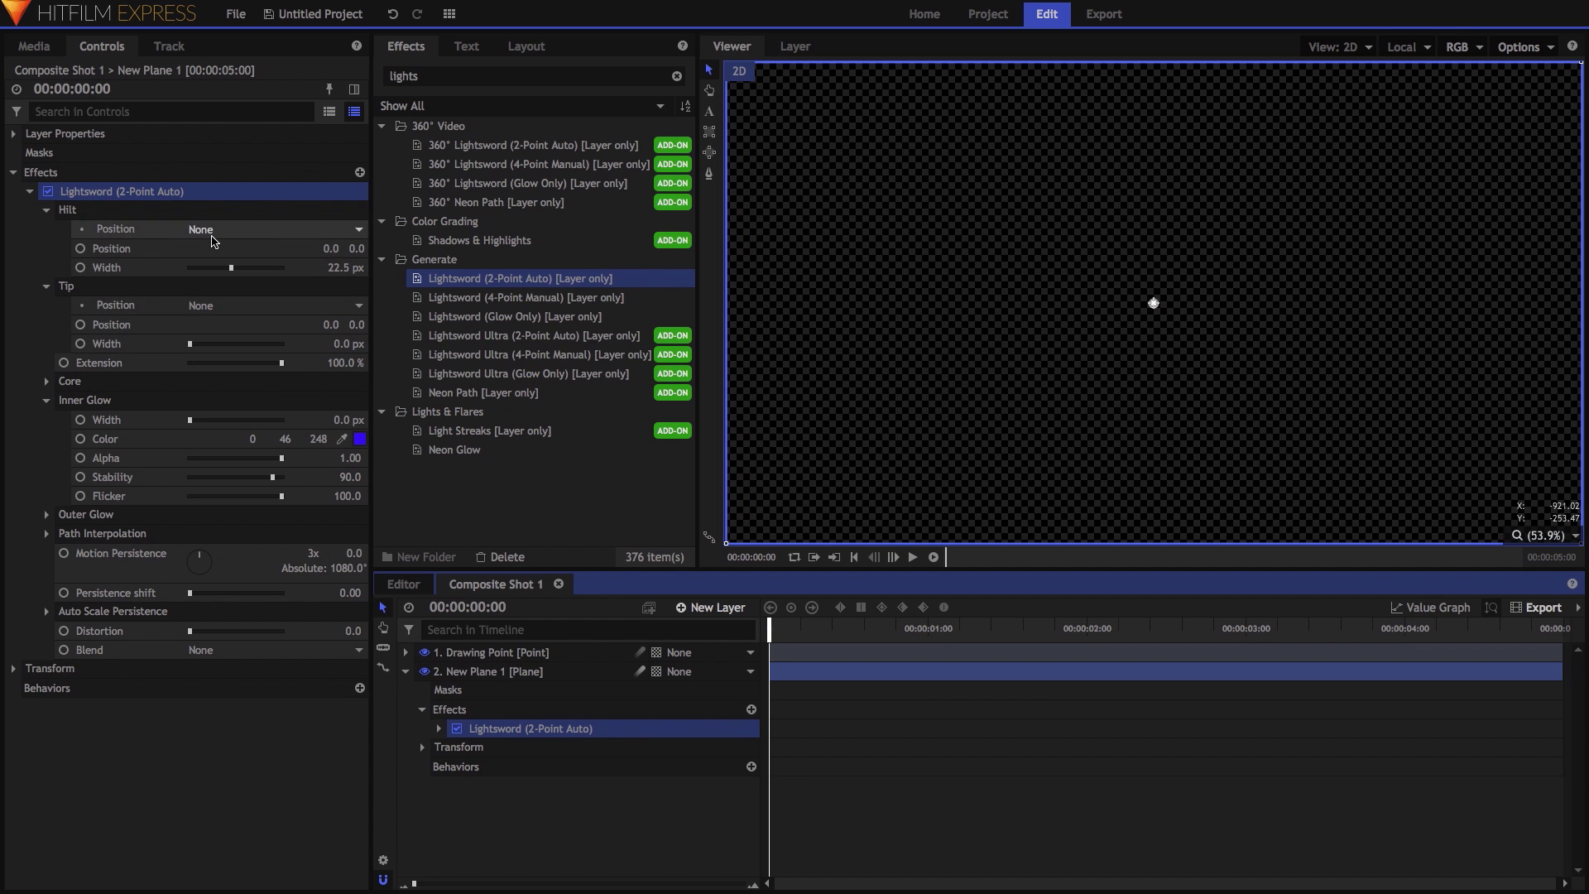
{"action": "left_click", "coordinate": [213, 229]}
{"action": "left_click", "coordinate": [224, 247]}
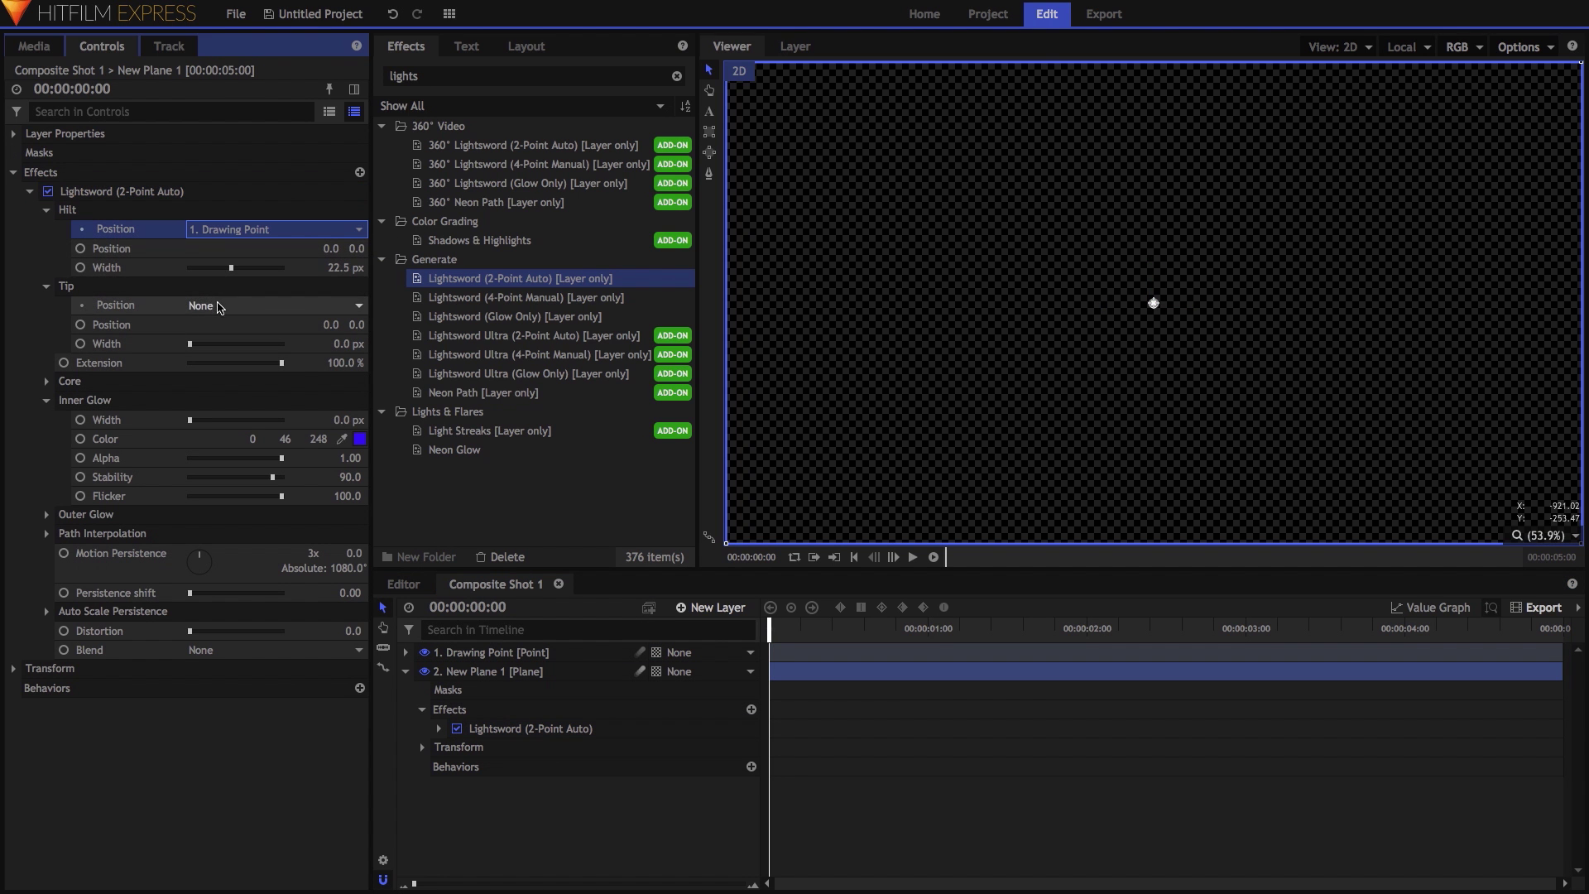
{"action": "left_click", "coordinate": [213, 305]}
{"action": "left_click", "coordinate": [226, 328]}
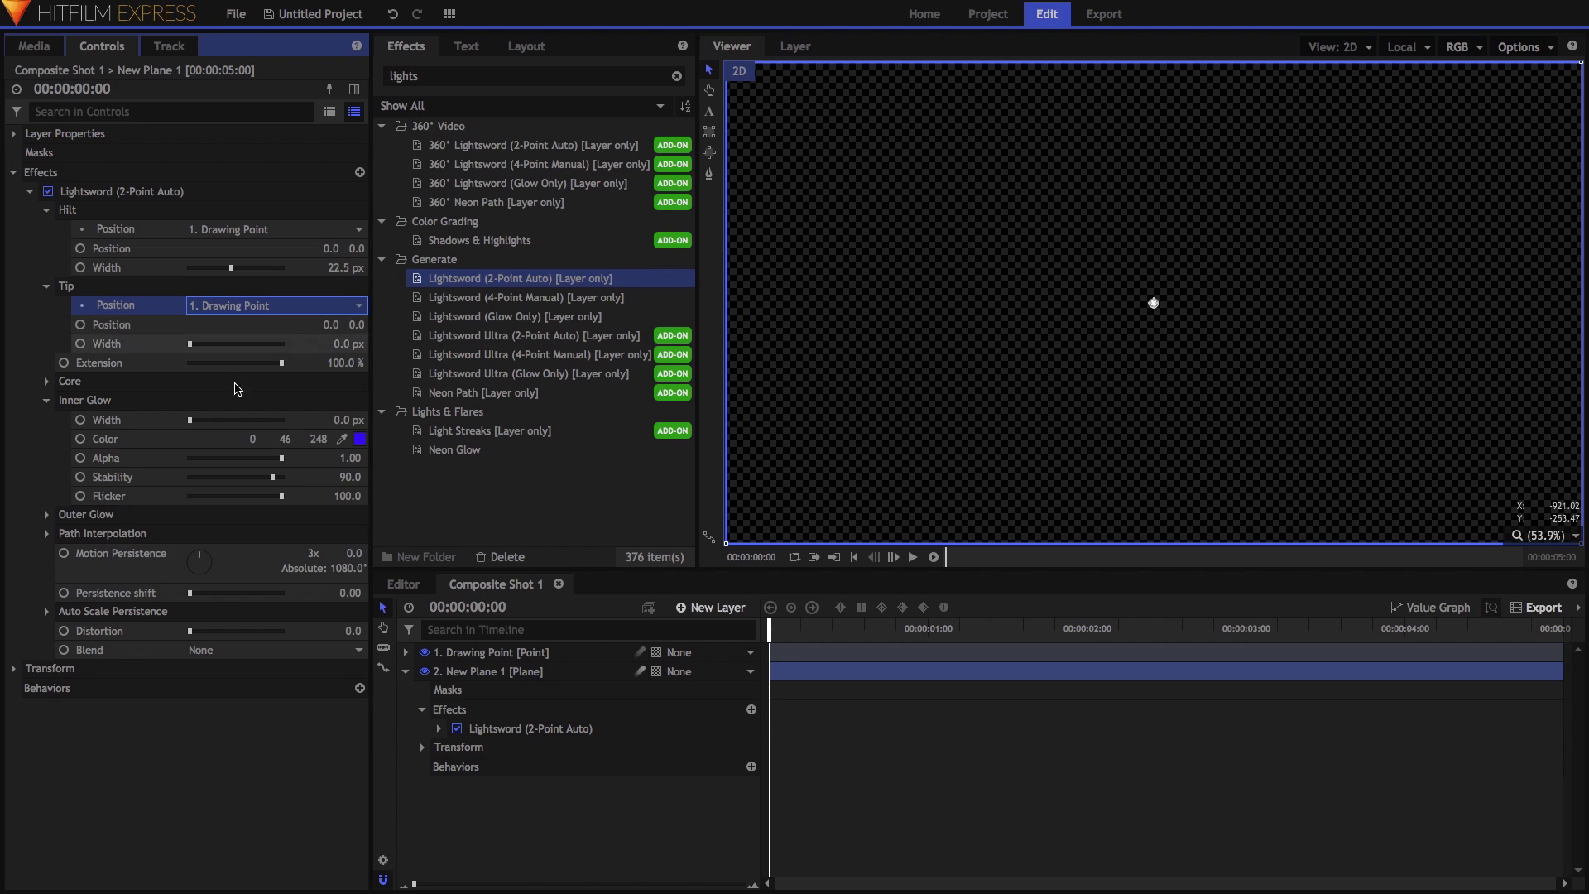
{"action": "left_click", "coordinate": [438, 652]}
{"action": "left_click", "coordinate": [405, 652]}
{"action": "left_click", "coordinate": [423, 671]}
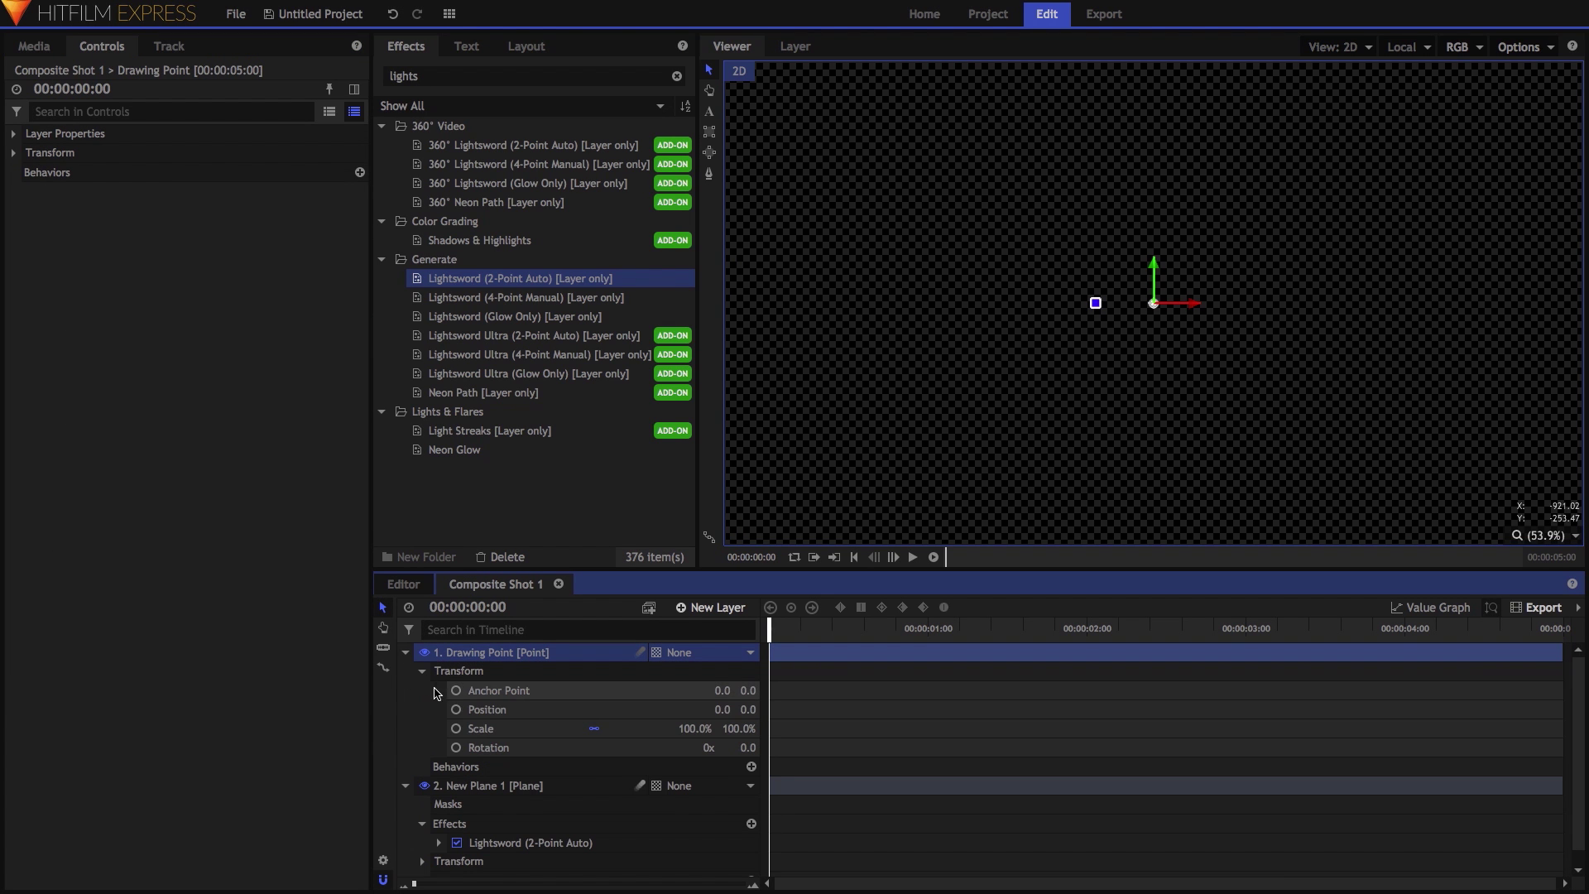
Keyframe Drawing Point's position moving between 1:00 and 1:16, then preview the stroke.
{"action": "left_click", "coordinate": [456, 709]}
{"action": "left_click", "coordinate": [1040, 236]}
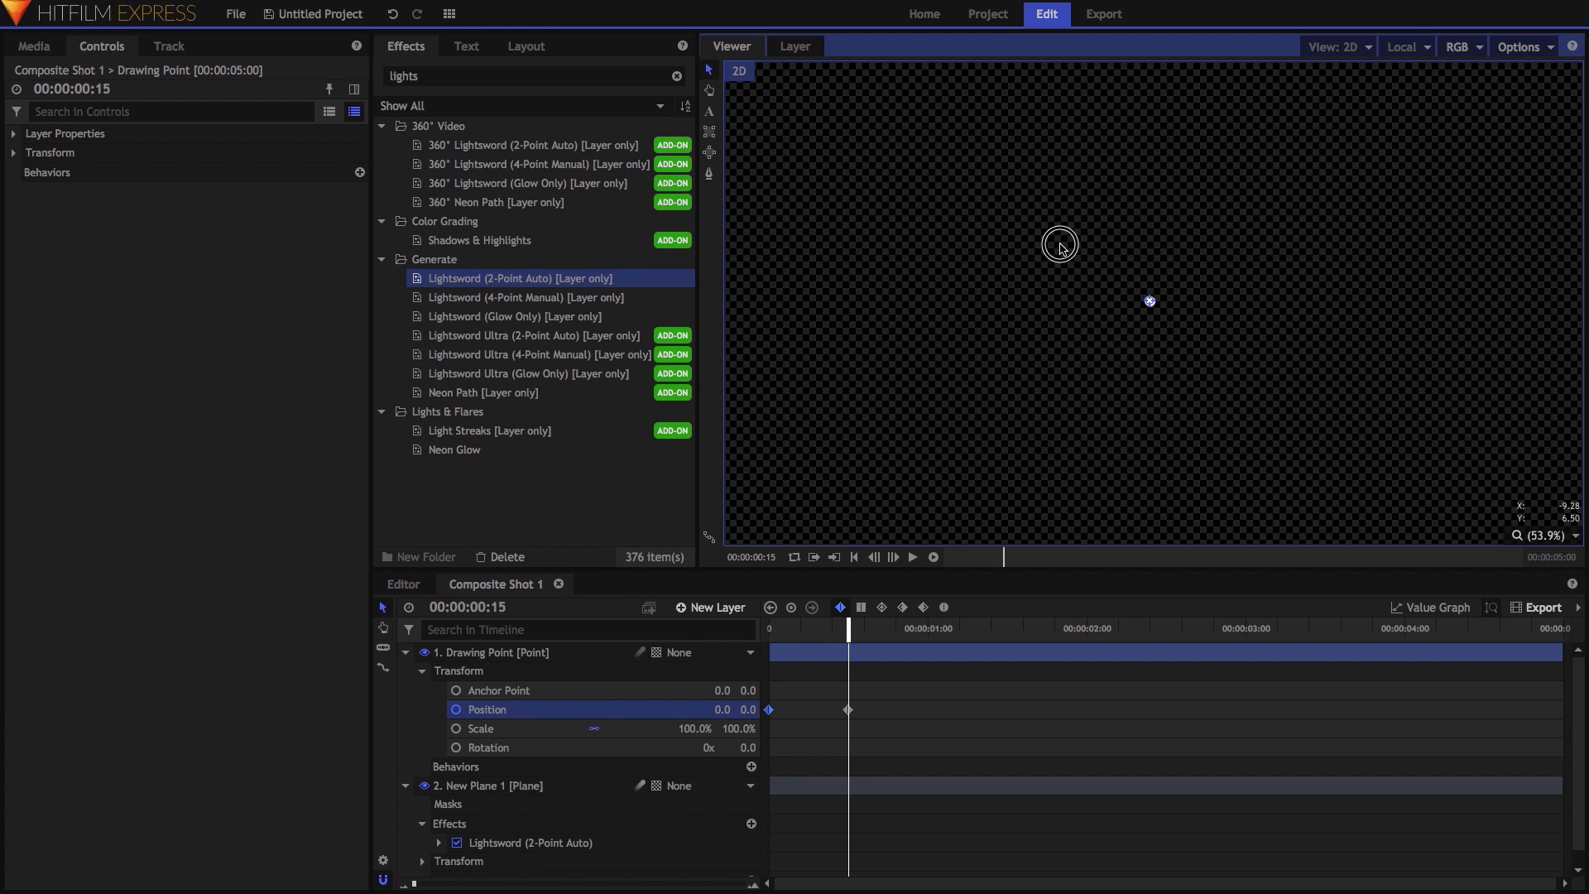
{"action": "left_click", "coordinate": [930, 628]}
{"action": "mouse_move", "coordinate": [849, 137]}
{"action": "left_mouse_down"}
{"action": "mouse_move", "coordinate": [861, 430]}
{"action": "mouse_move", "coordinate": [1466, 157]}
{"action": "left_mouse_up"}
{"action": "left_click", "coordinate": [1012, 634]}
{"action": "mouse_move", "coordinate": [969, 637]}
{"action": "left_mouse_down"}
{"action": "mouse_move", "coordinate": [788, 637]}
{"action": "mouse_move", "coordinate": [962, 650]}
{"action": "left_mouse_up"}
{"action": "key", "text": "space"}
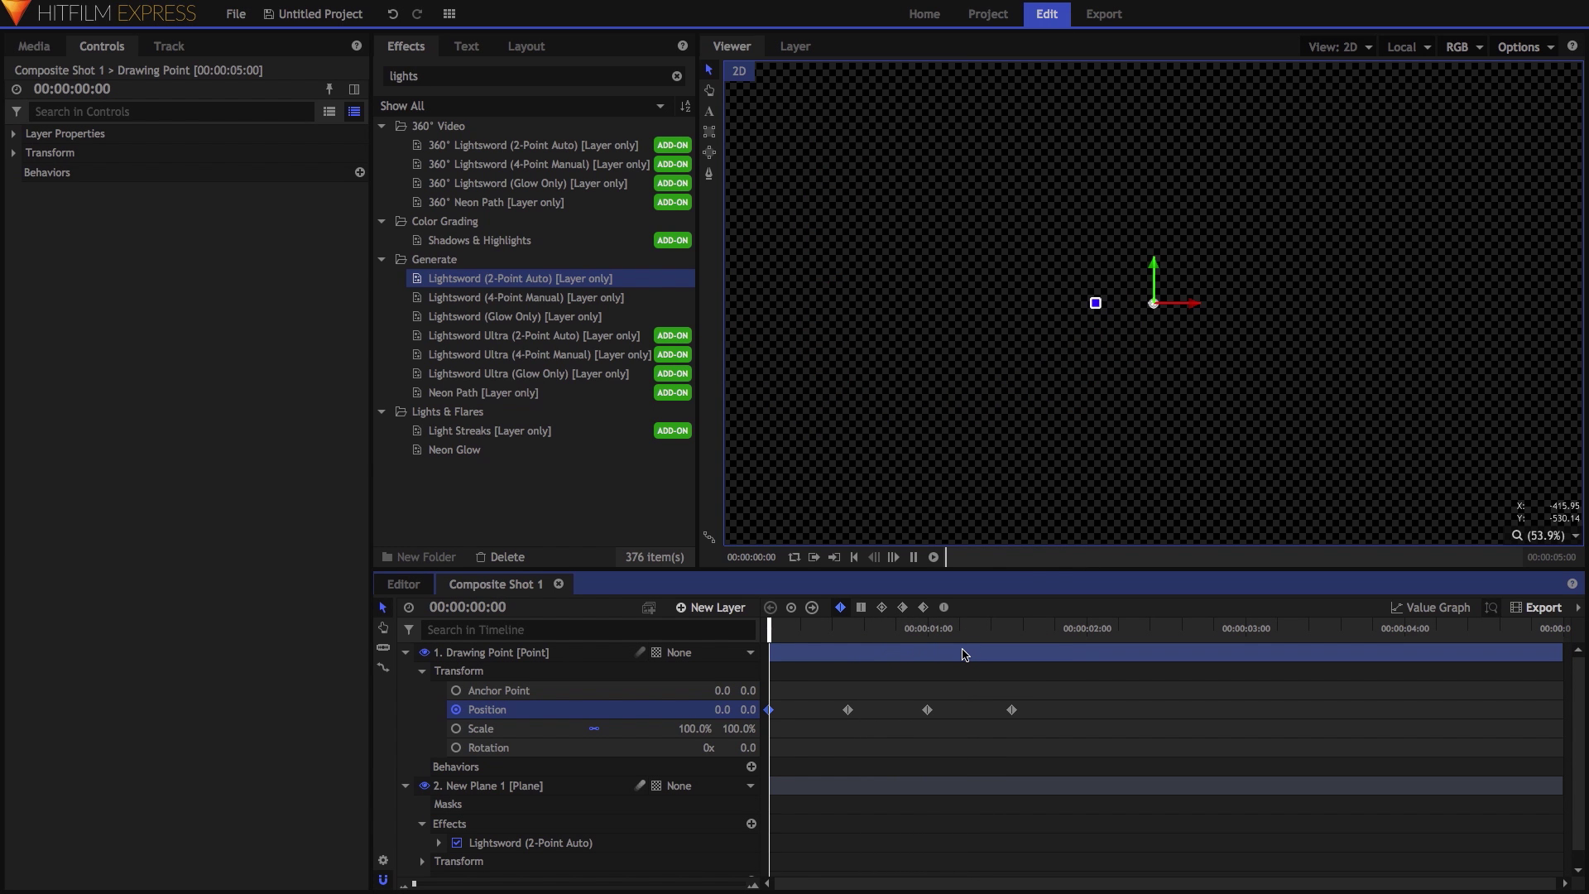
{"action": "key", "text": "space"}
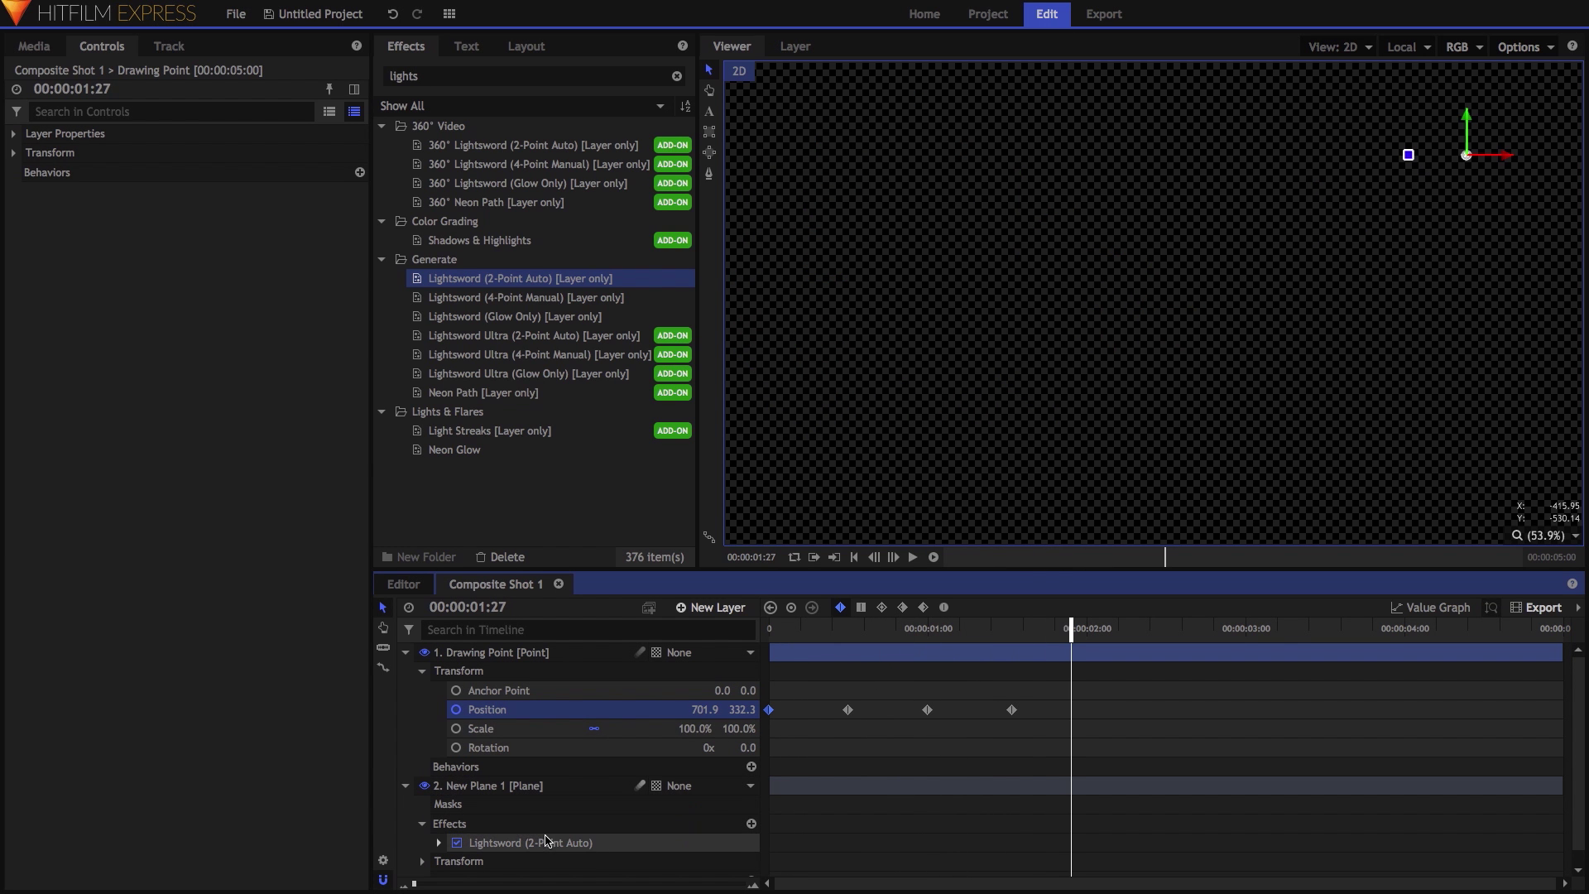
Raise the Lightsword's Motion Persistence to about 2,165x for a long trailing curve.
{"action": "left_click", "coordinate": [513, 842]}
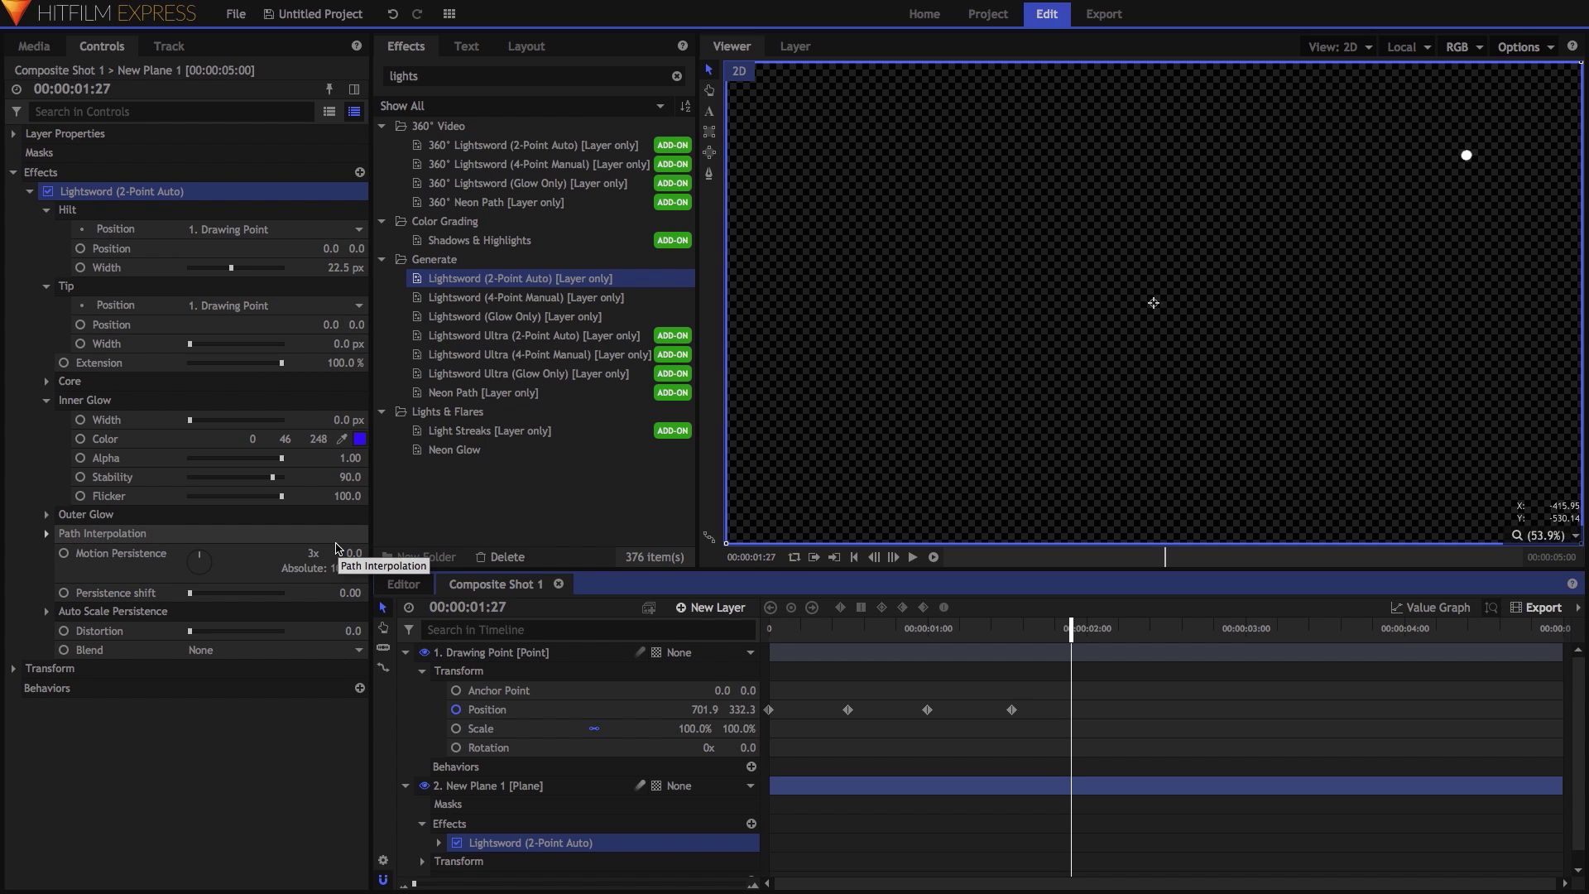
{"action": "left_click", "coordinate": [912, 628]}
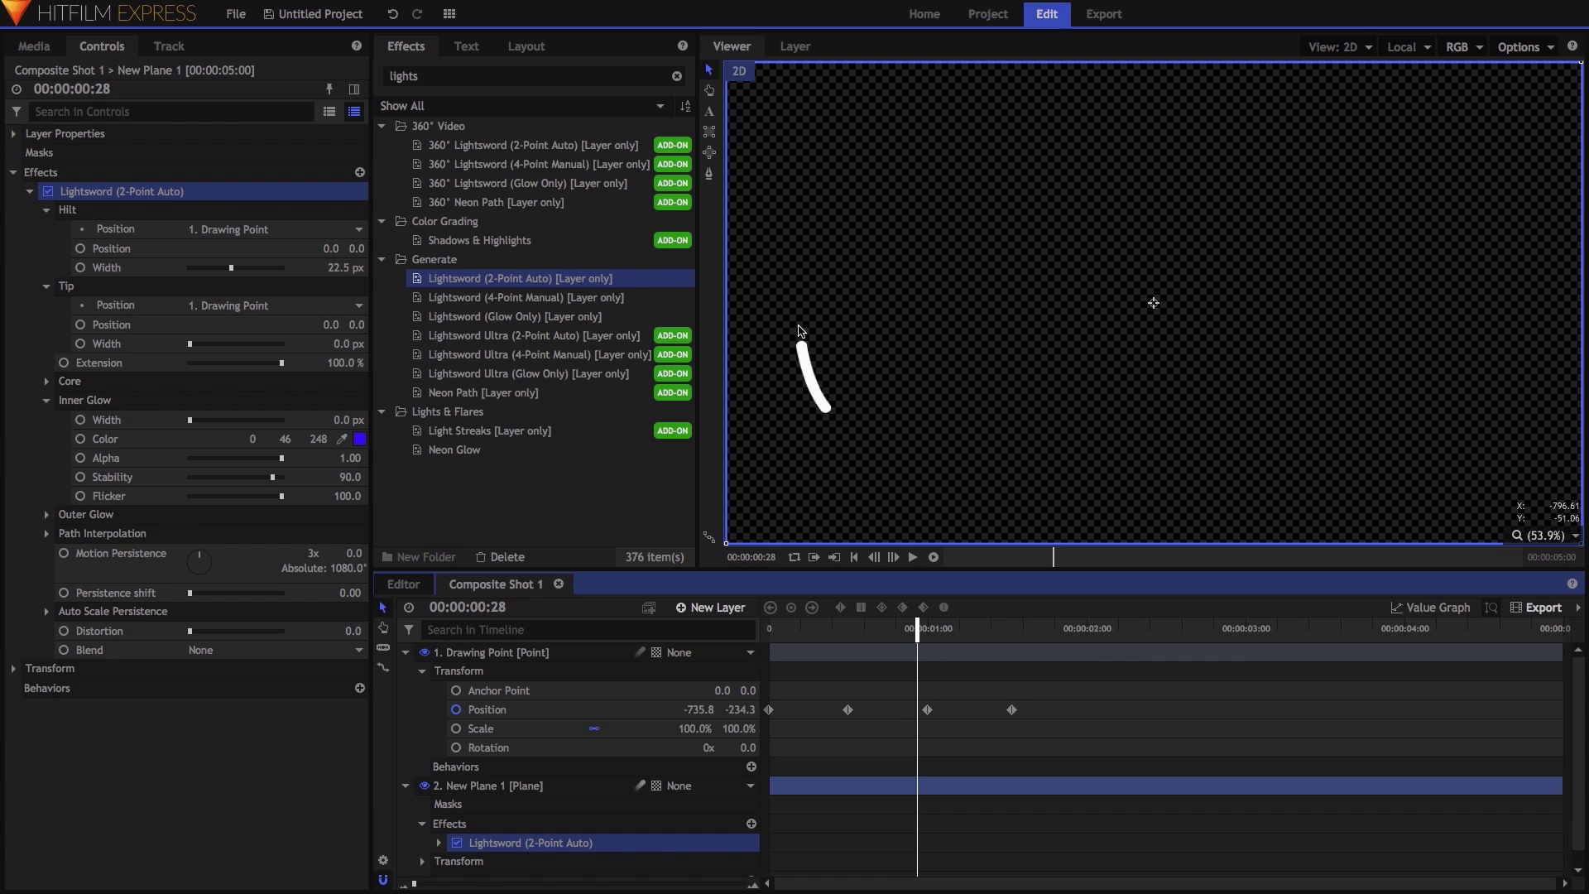
{"action": "key", "text": "Right"}
{"action": "key", "text": "Right"}
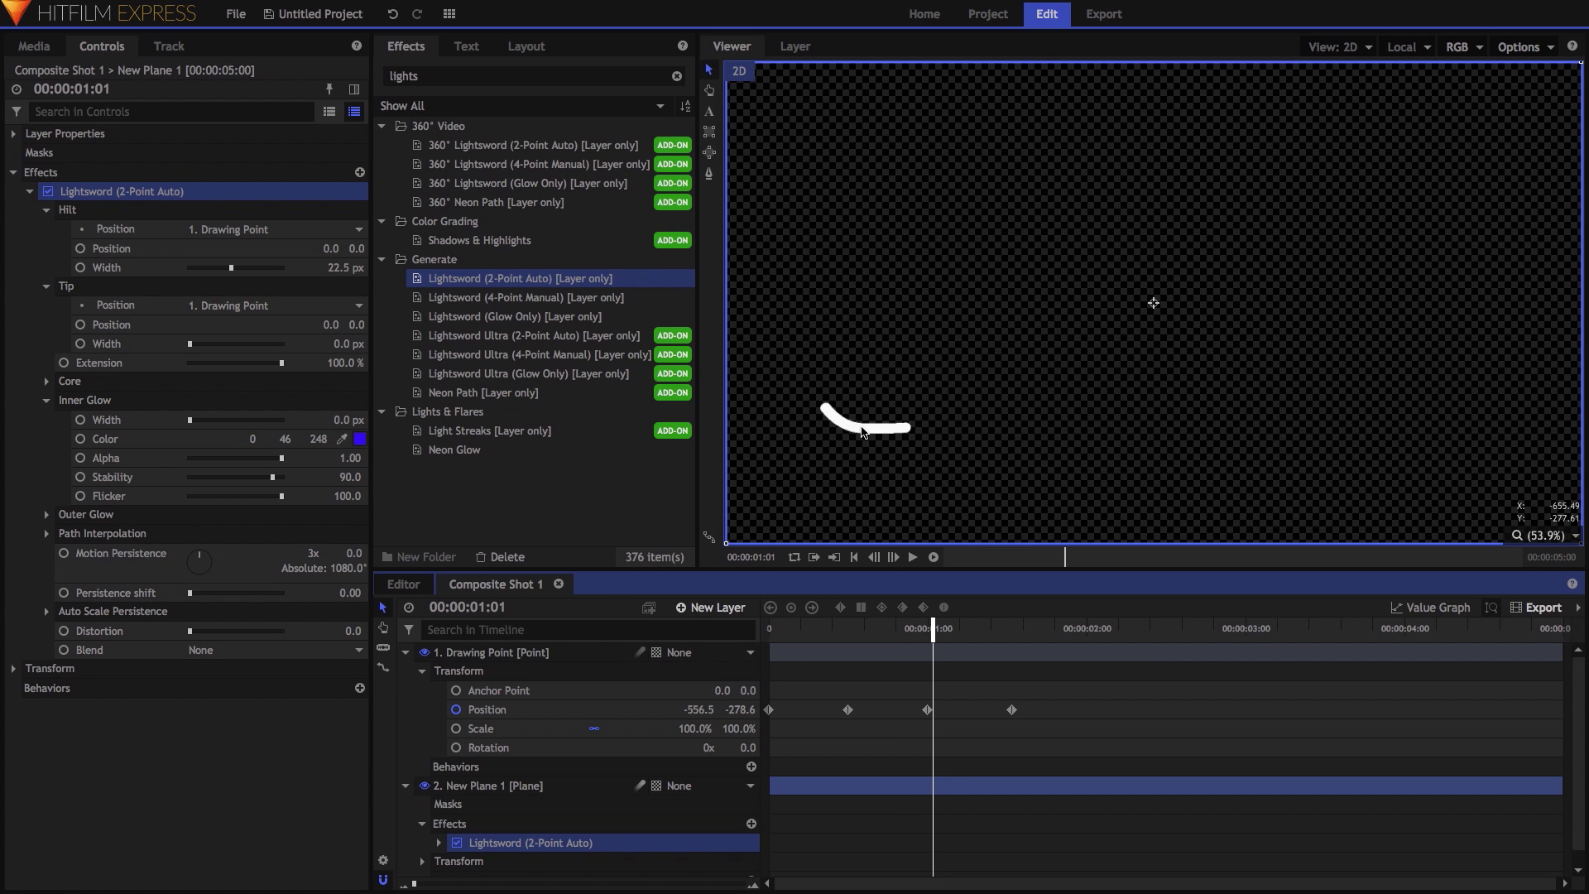
{"action": "key", "text": "Right"}
{"action": "left_click_drag", "start_coordinate": [313, 552], "coordinate": [380, 553]}
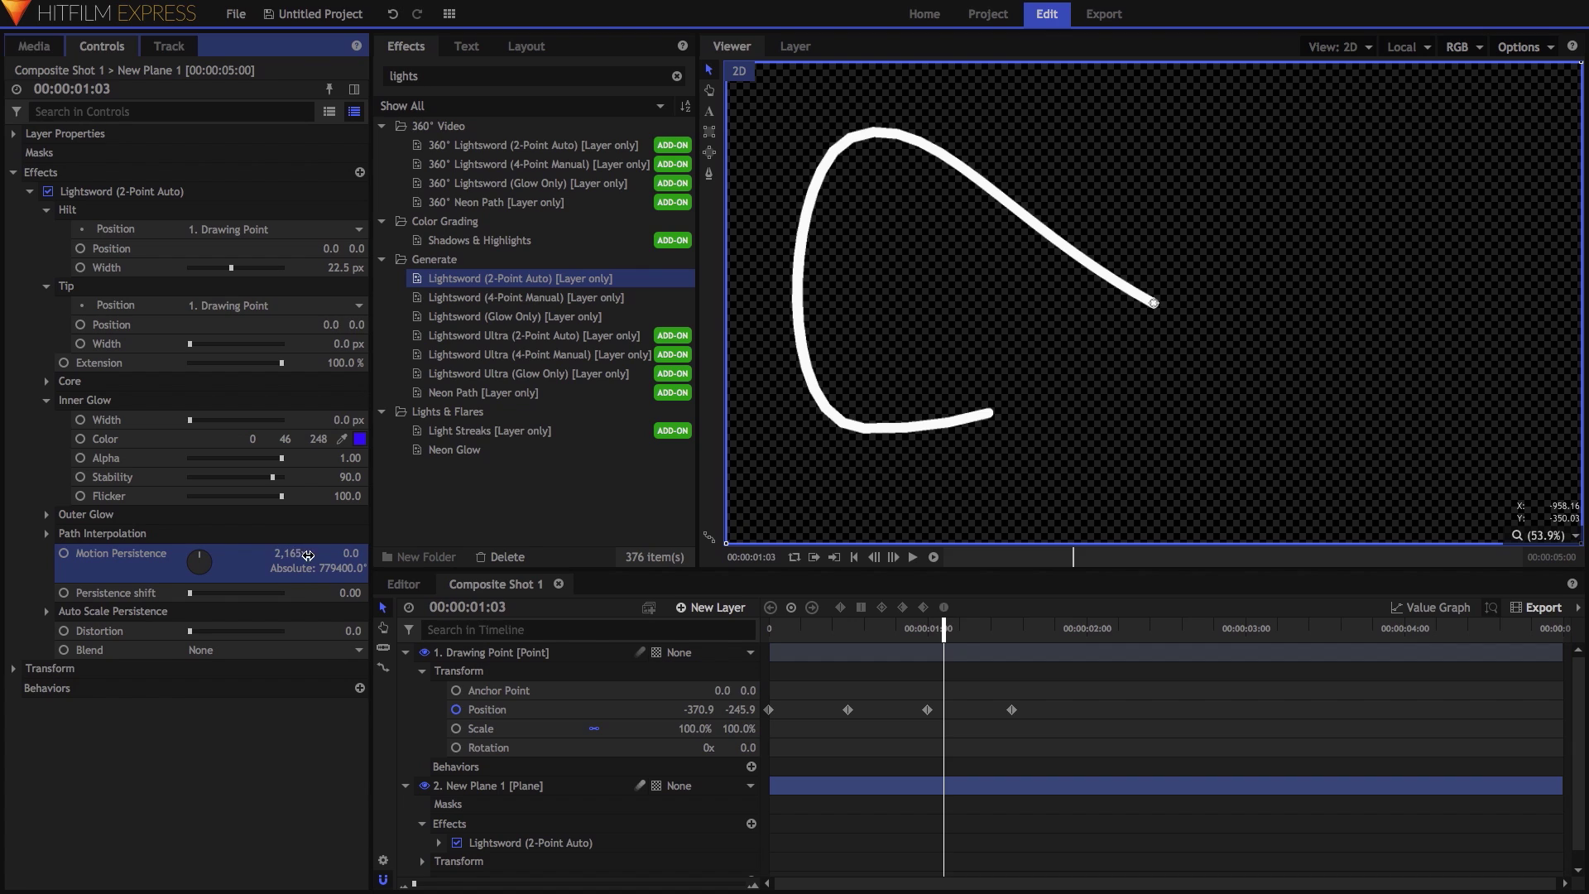
{"action": "mouse_move", "coordinate": [927, 624]}
{"action": "left_mouse_down"}
{"action": "mouse_move", "coordinate": [812, 634]}
{"action": "mouse_move", "coordinate": [950, 647]}
{"action": "left_mouse_up"}
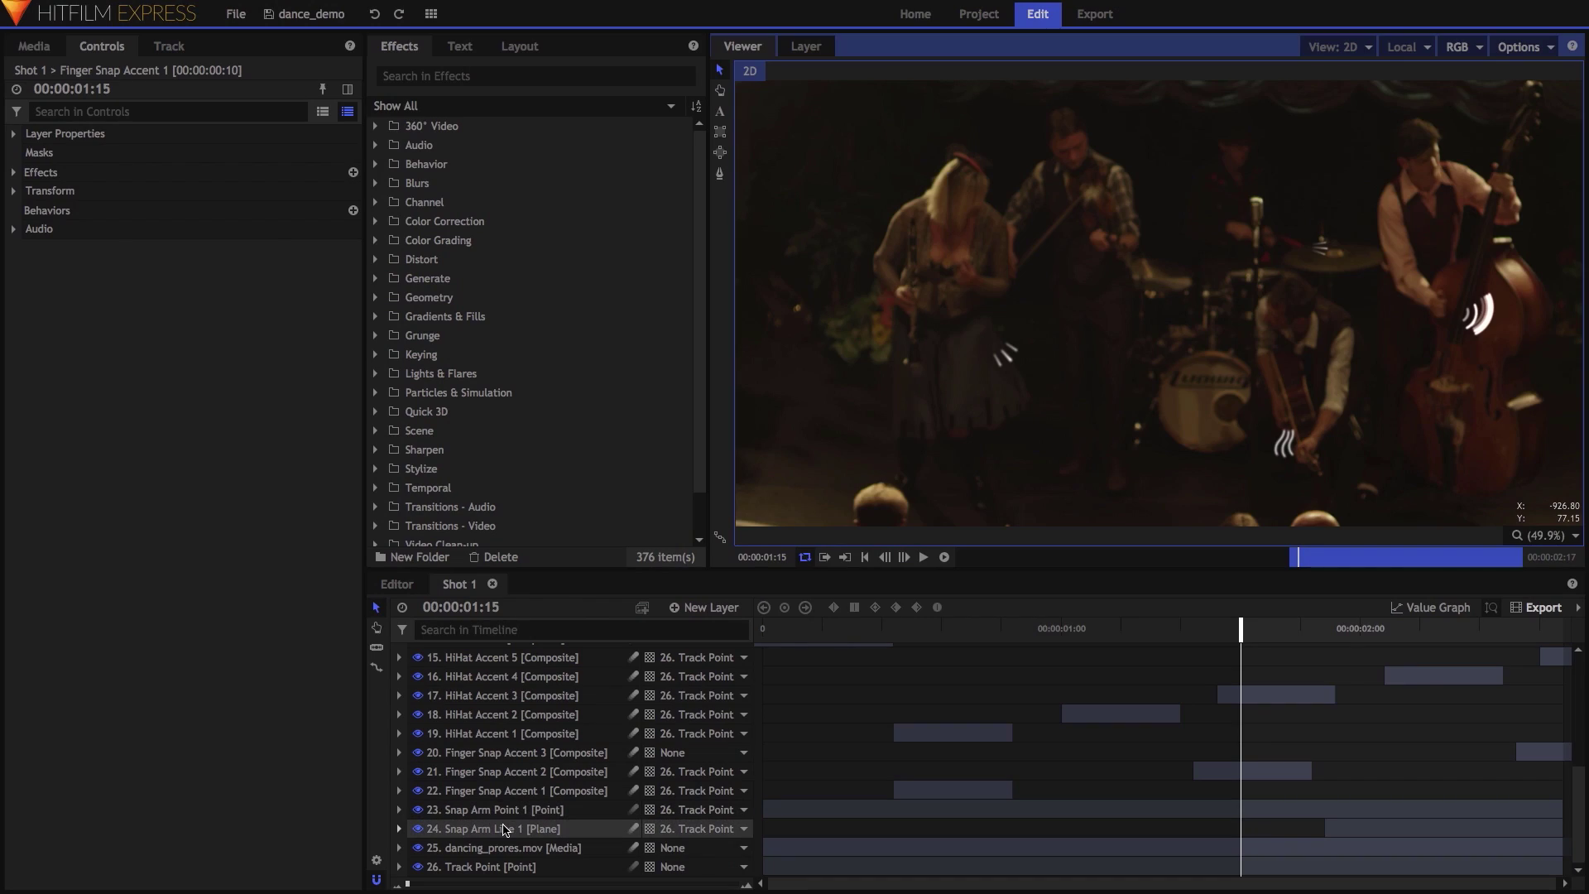
At 00:00:02:06, shift the Snap Arm Line 1 clip slightly later, then select layers 1–22.
{"action": "left_click", "coordinate": [496, 829]}
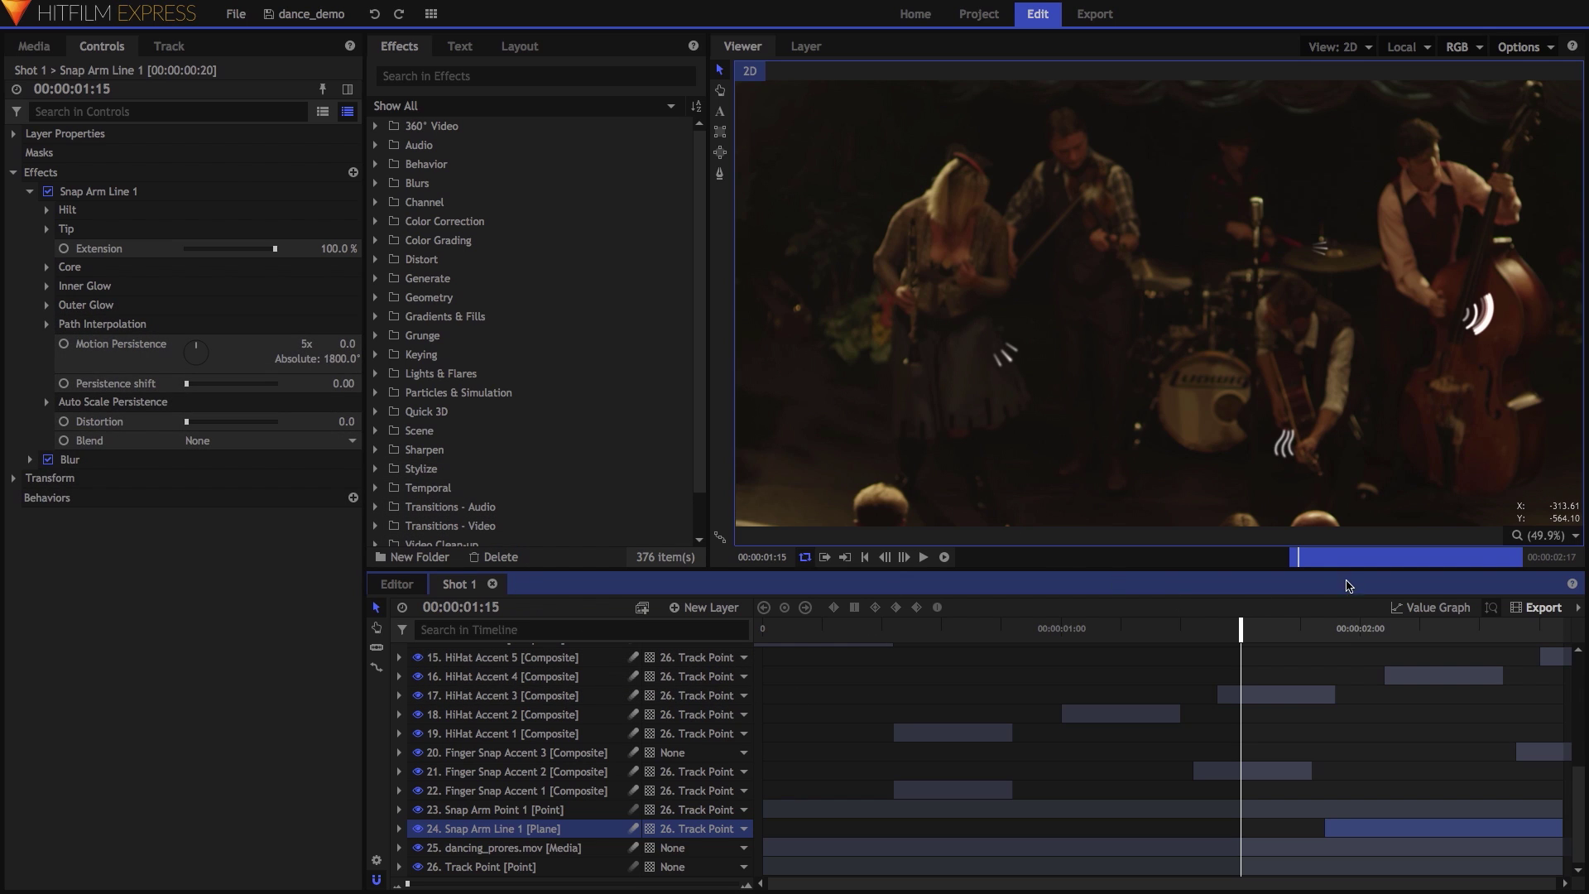
{"action": "left_click_drag", "start_coordinate": [1272, 628], "coordinate": [1434, 641]}
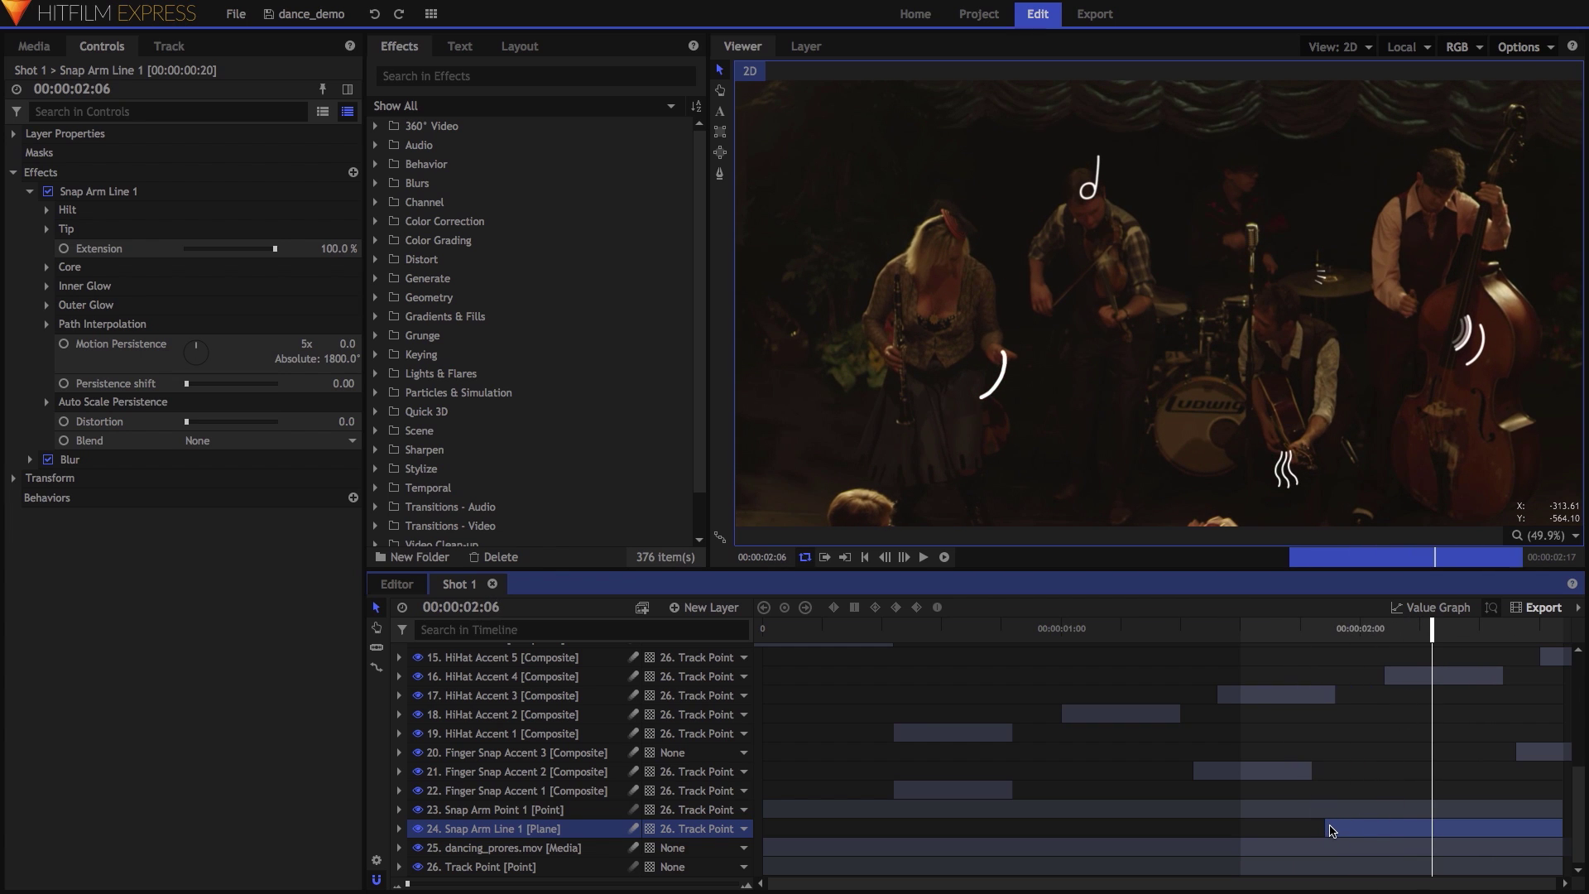
{"action": "left_click_drag", "start_coordinate": [1321, 828], "coordinate": [1333, 829]}
{"action": "left_click", "coordinate": [517, 790]}
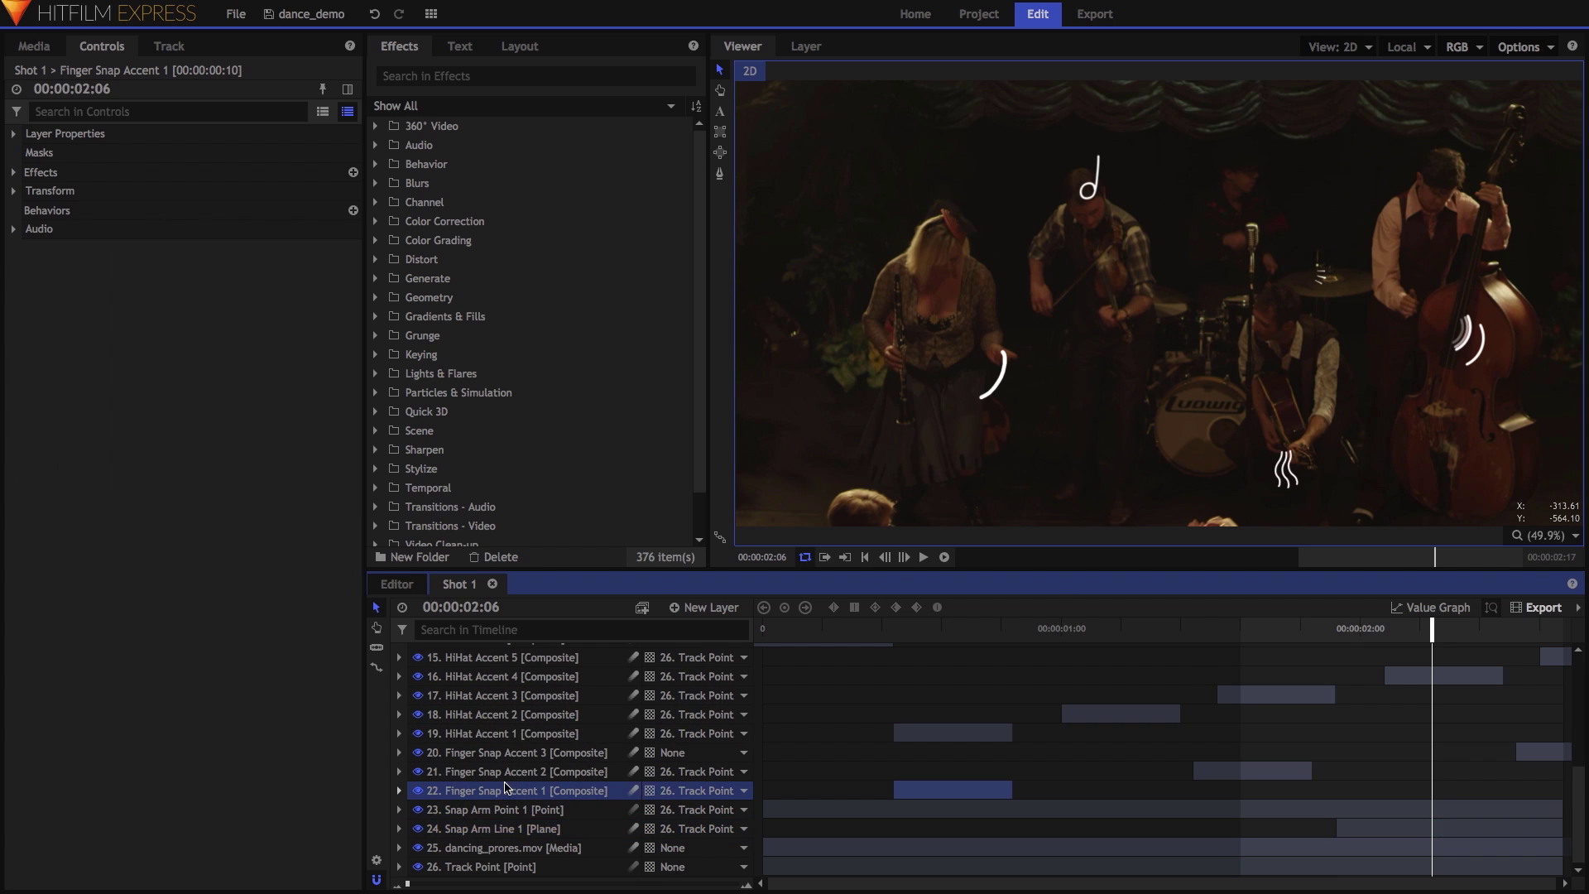
{"action": "scroll", "coordinate": [480, 745], "scroll_direction": "up", "scroll_amount": 5}
{"action": "left_click", "coordinate": [431, 654], "text": "shift"}
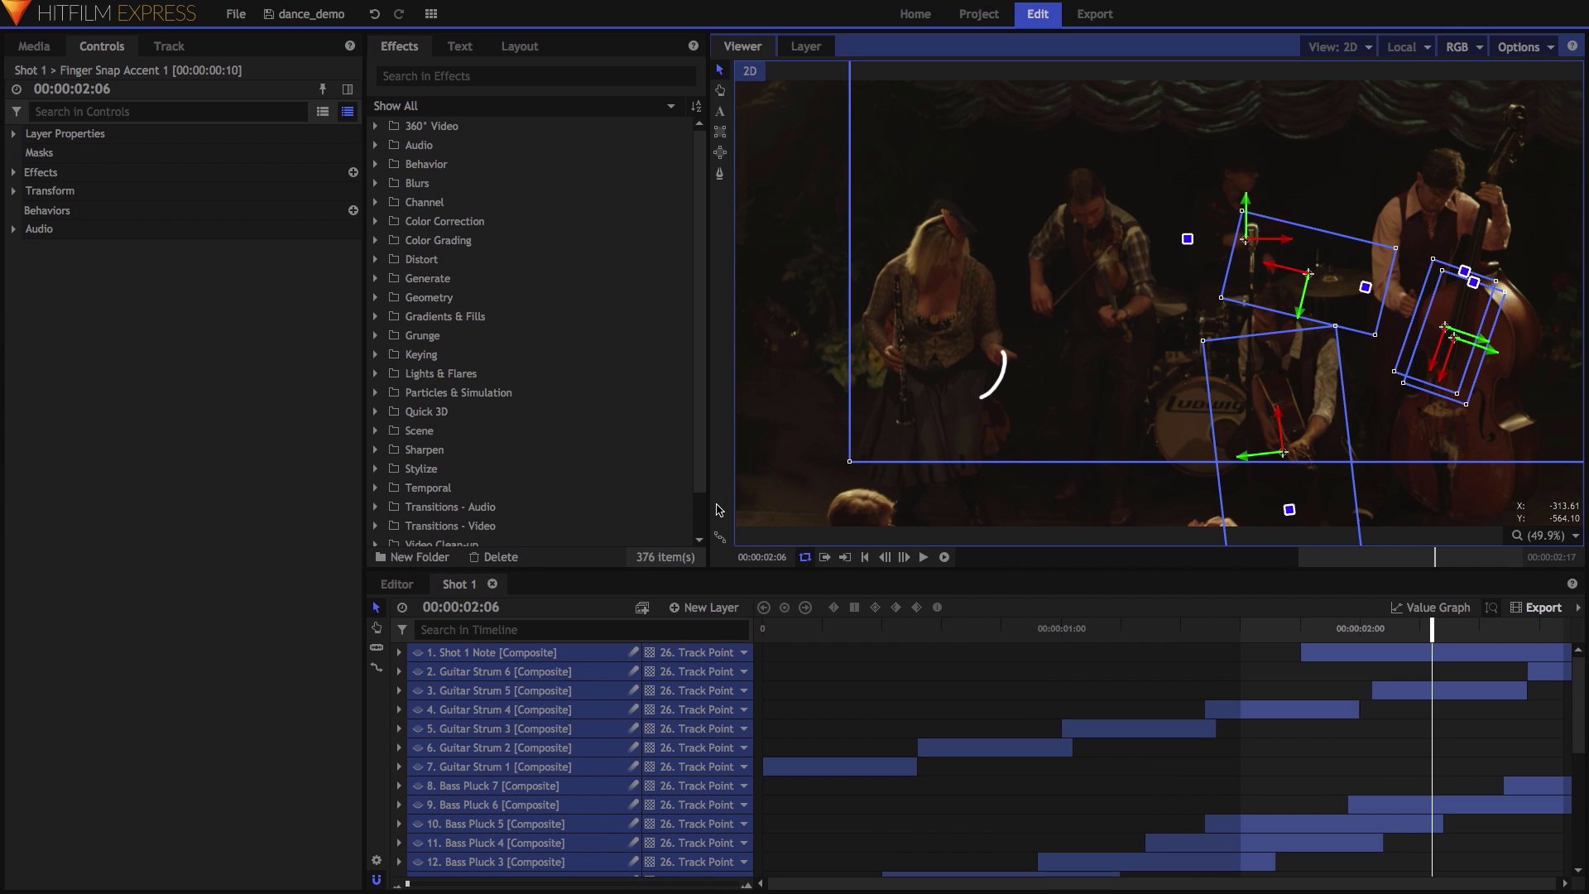
Select Snap Arm Point 1, expand its Transform and select the current Position keyframe.
{"action": "scroll", "coordinate": [610, 714], "scroll_direction": "down", "scroll_amount": 5}
{"action": "left_click", "coordinate": [541, 809]}
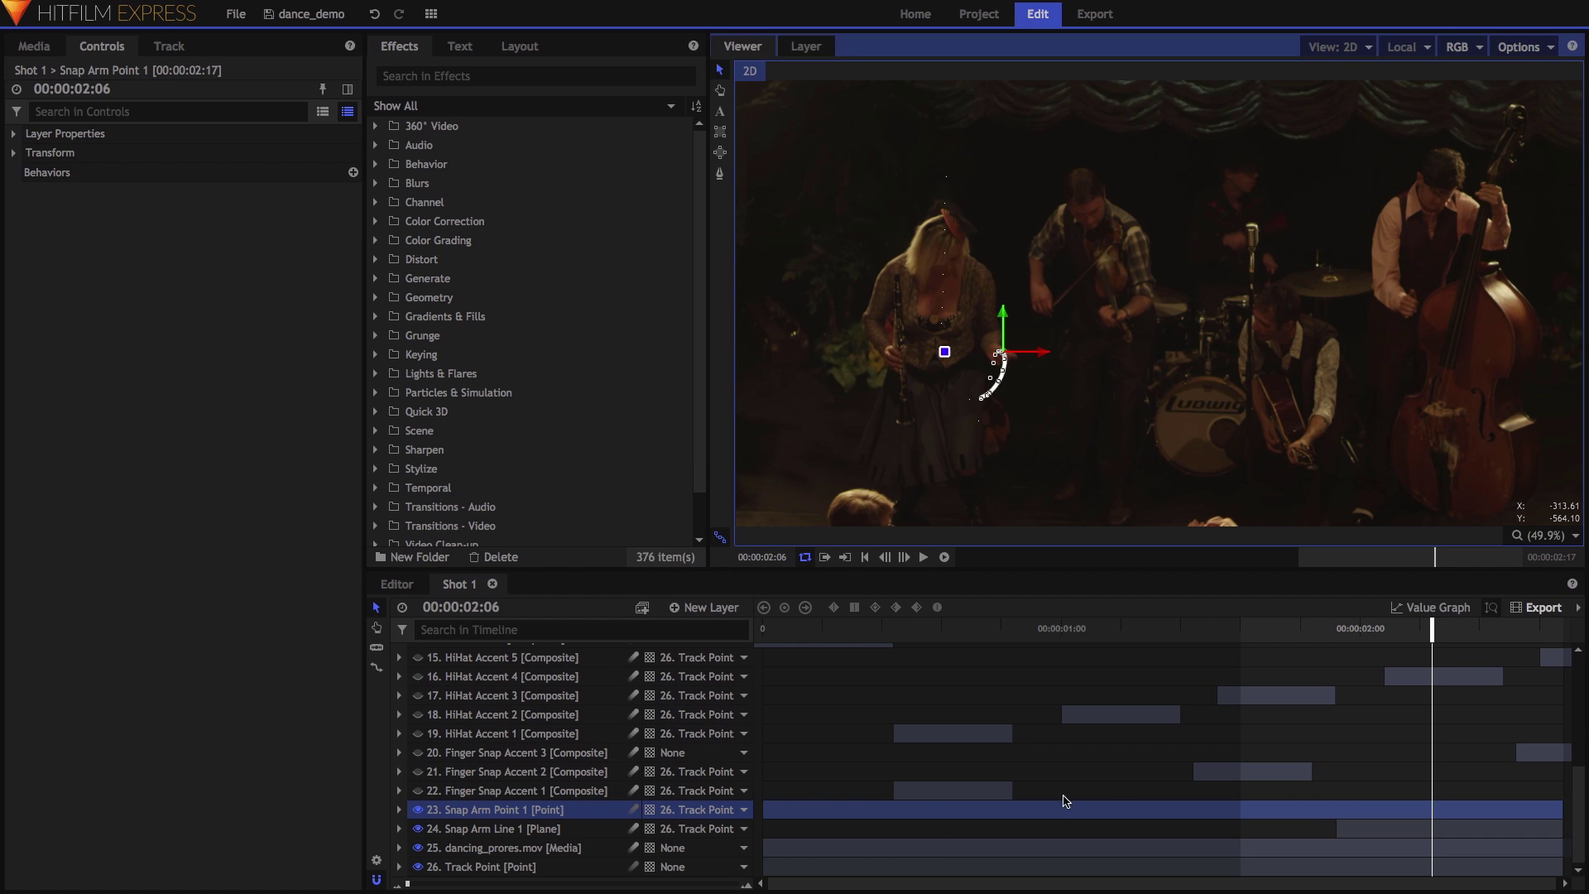
{"action": "scroll", "coordinate": [1003, 398], "scroll_direction": "up", "scroll_amount": 5}
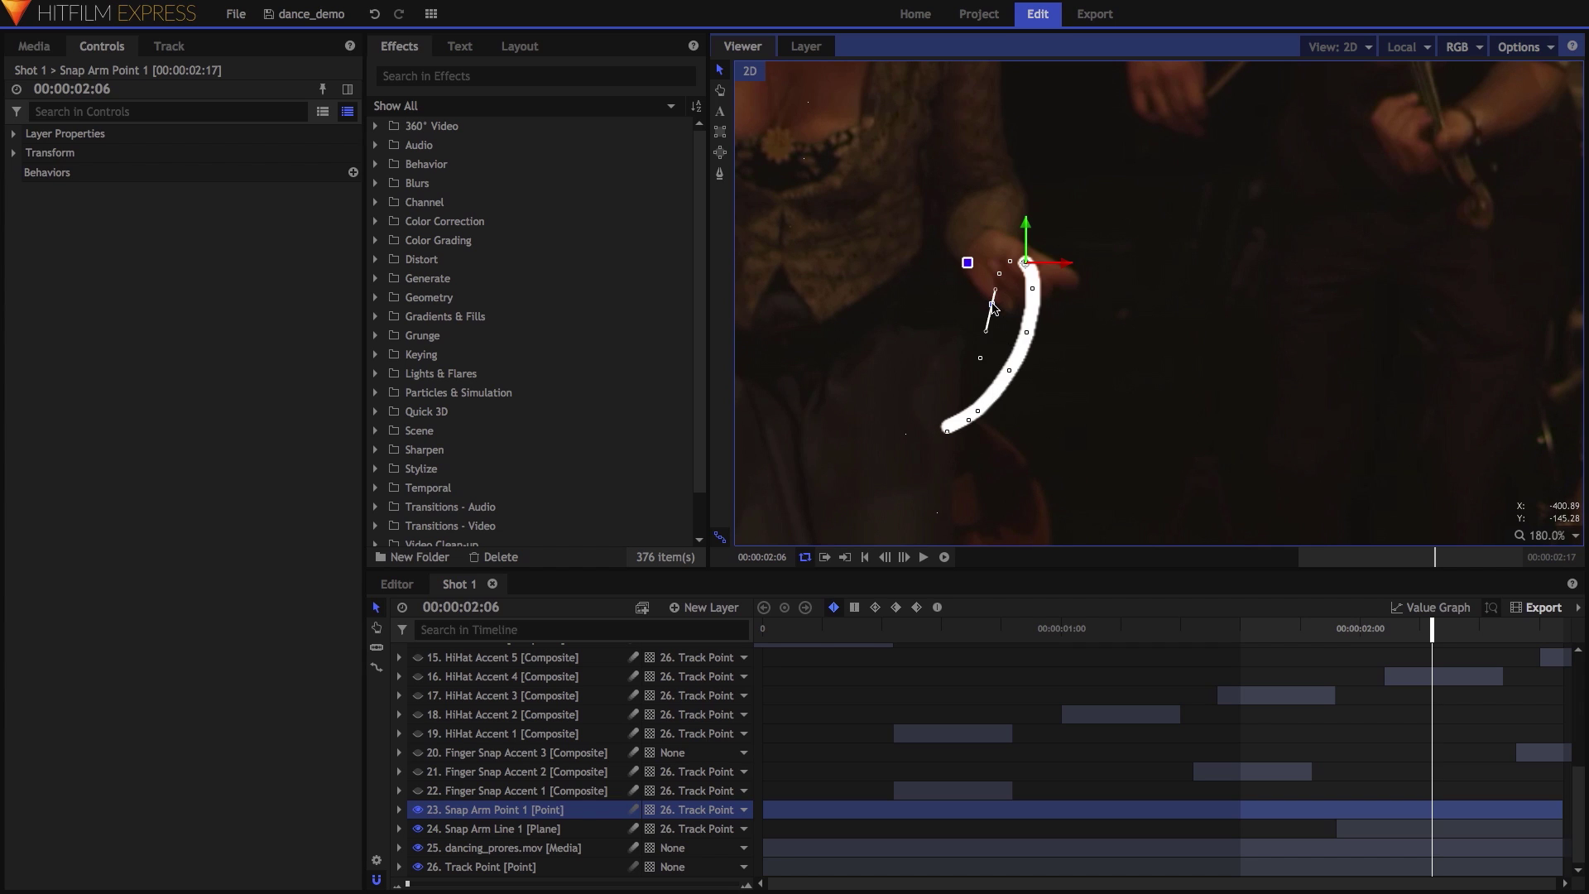
{"action": "left_click", "coordinate": [398, 810]}
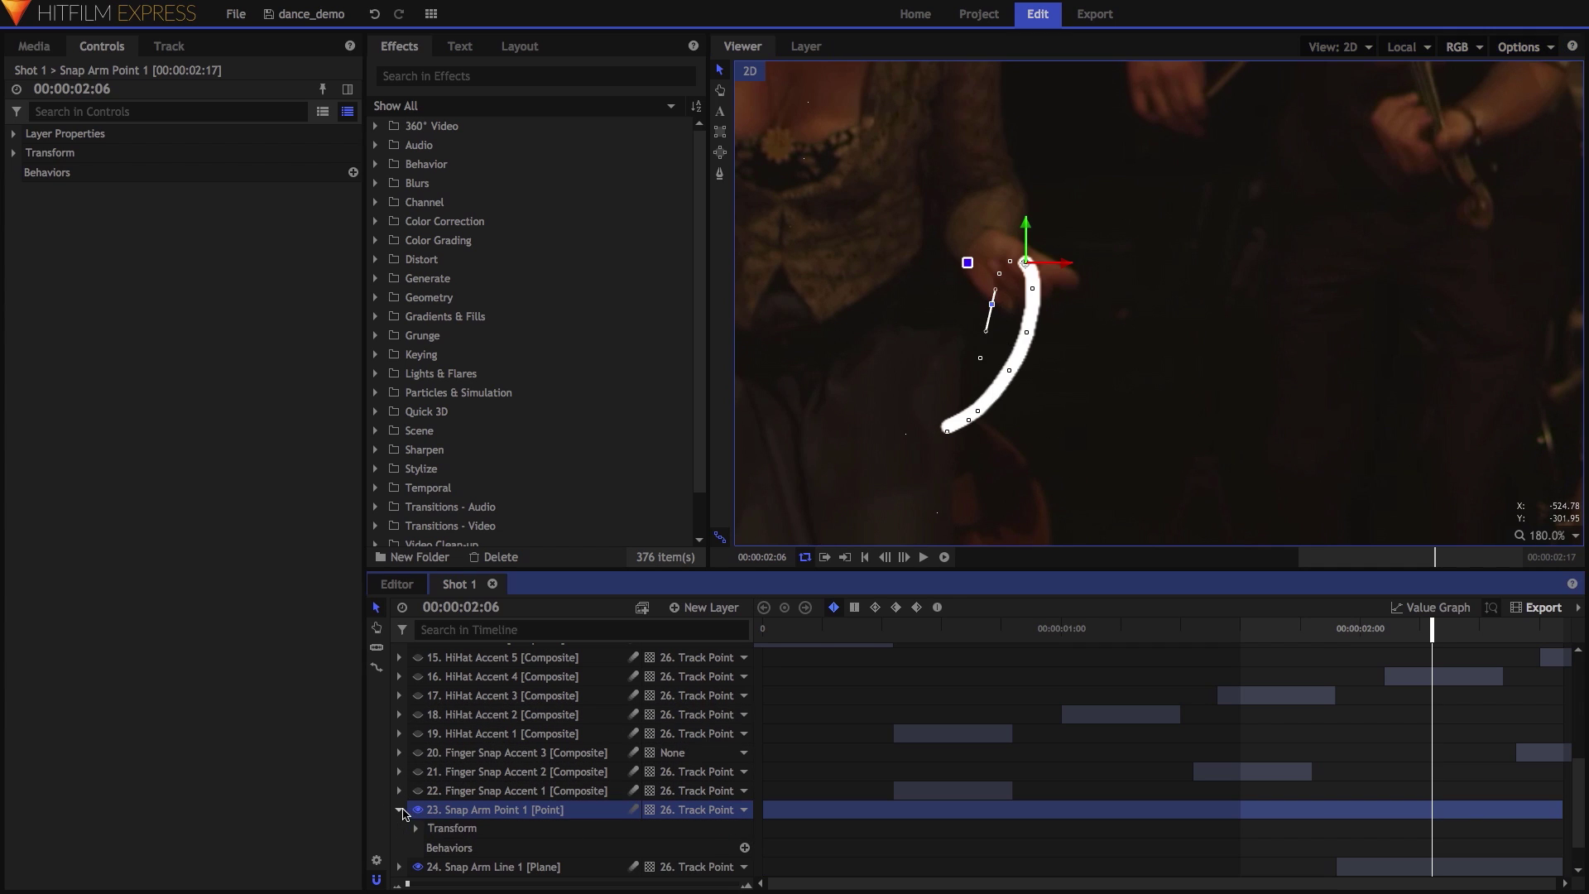
{"action": "scroll", "coordinate": [447, 799], "scroll_direction": "down", "scroll_amount": 1}
{"action": "left_click", "coordinate": [415, 796]}
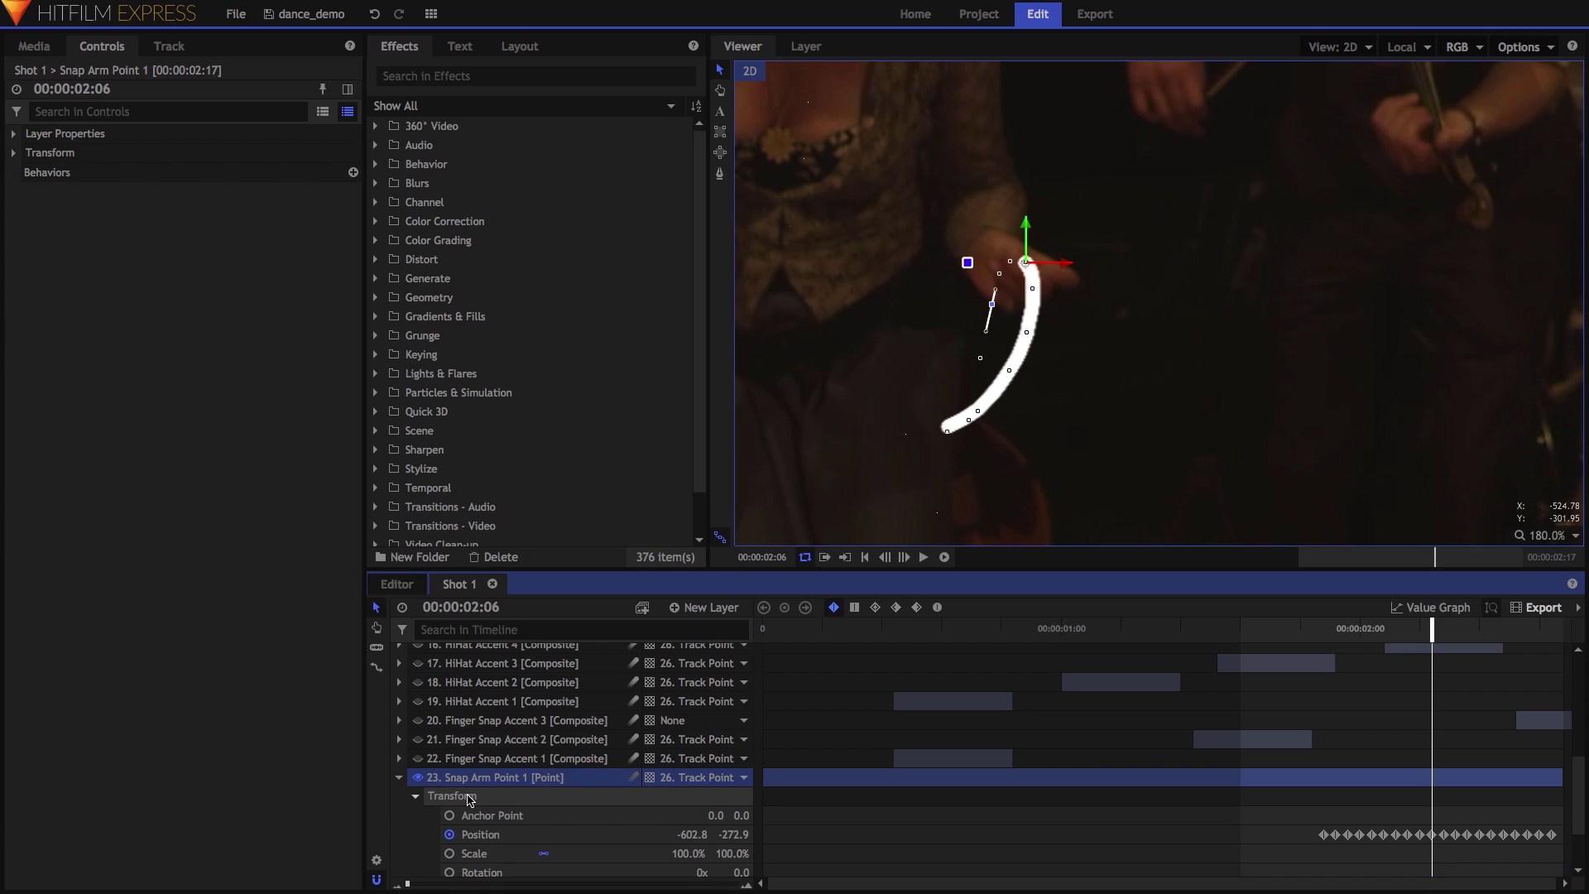
{"action": "scroll", "coordinate": [854, 836], "scroll_direction": "down", "scroll_amount": 1}
{"action": "left_click", "coordinate": [1419, 801]}
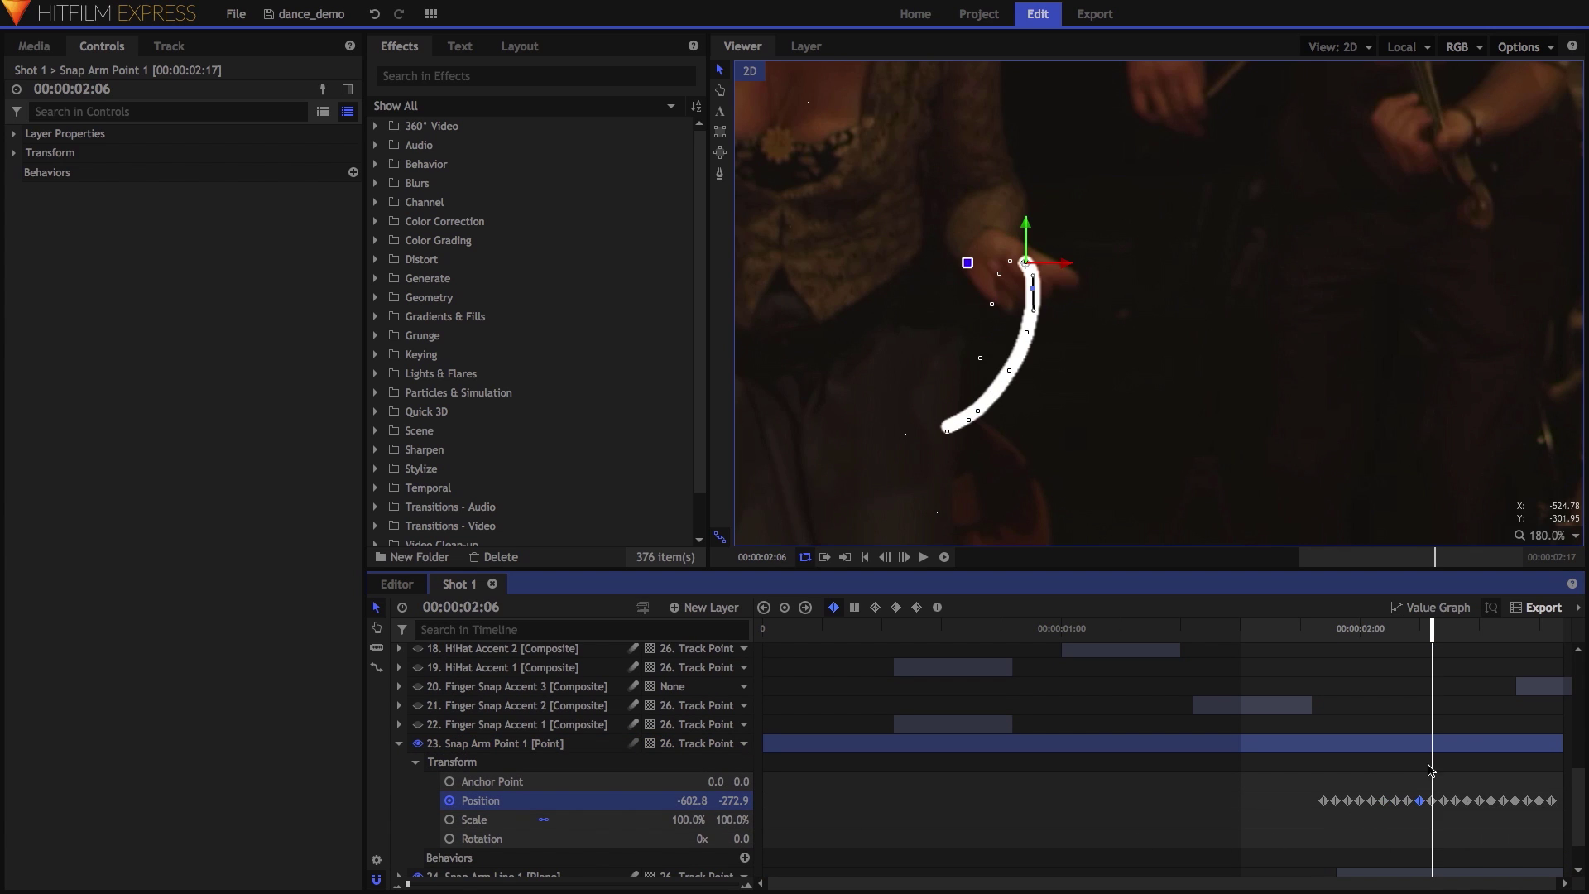
{"action": "scroll", "coordinate": [1079, 287], "scroll_direction": "up", "scroll_amount": 3}
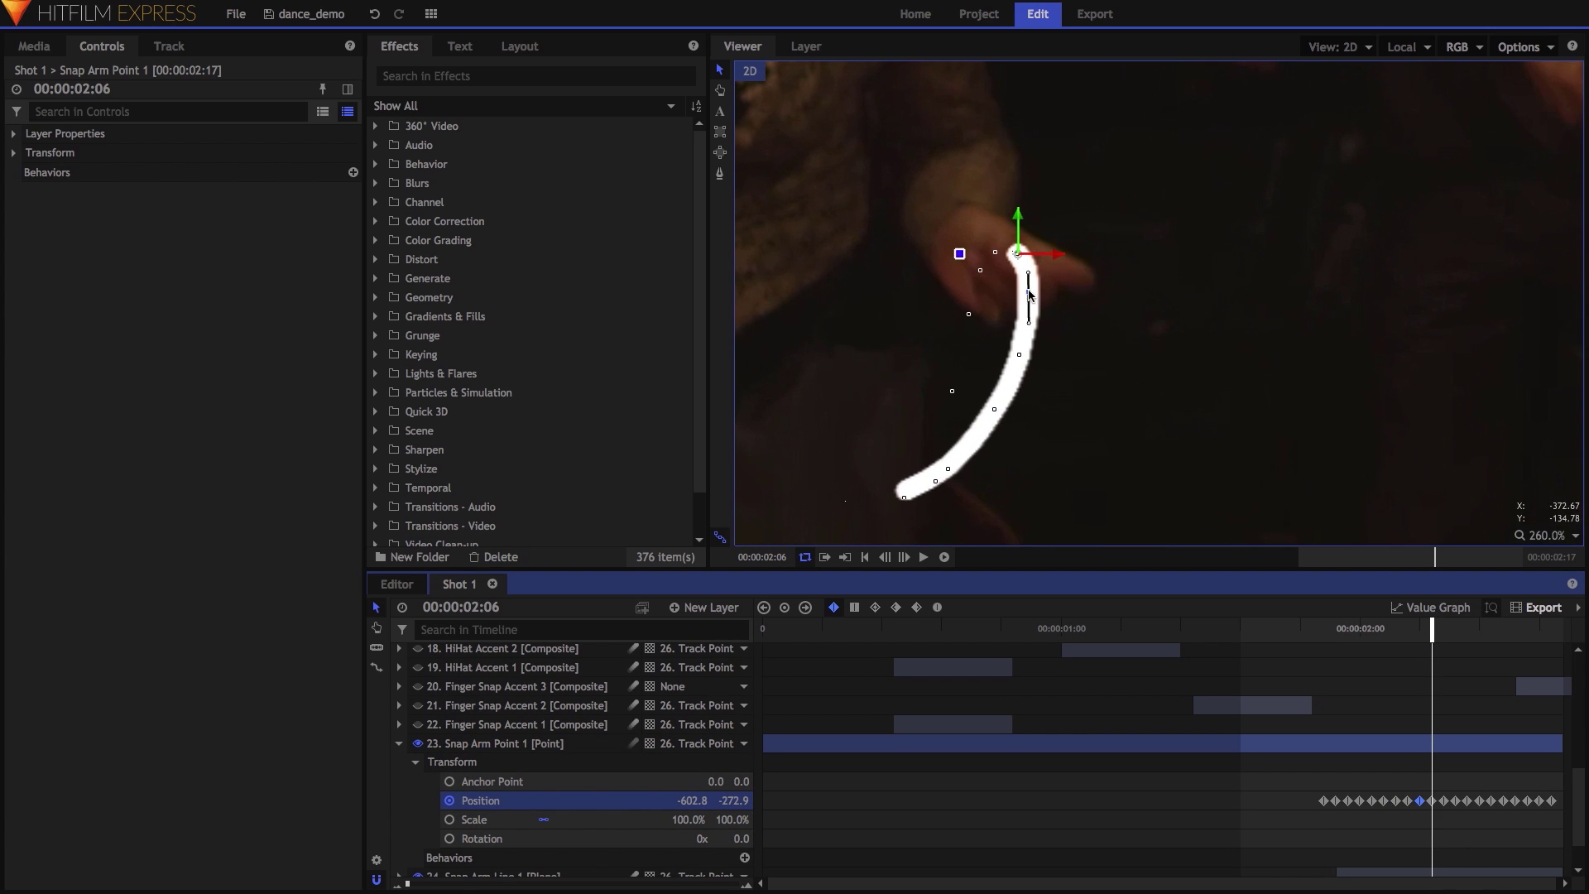
{"action": "left_click", "coordinate": [1030, 324]}
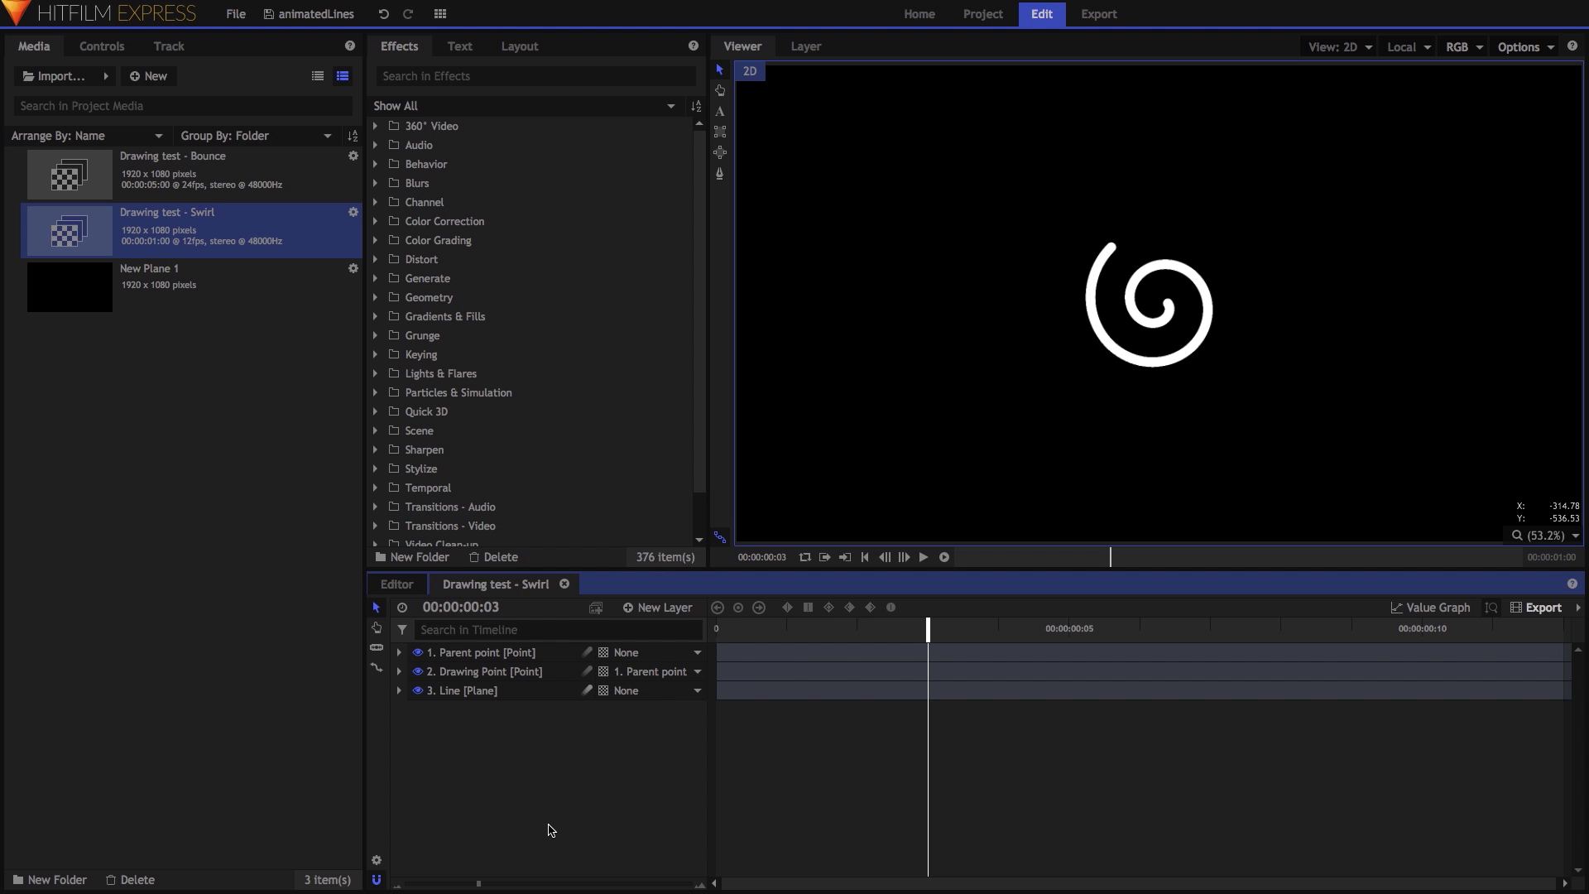
Add New Plane 1 below the Line layer and apply Fractal Noise to it.
{"action": "left_click_drag", "start_coordinate": [224, 283], "coordinate": [553, 733]}
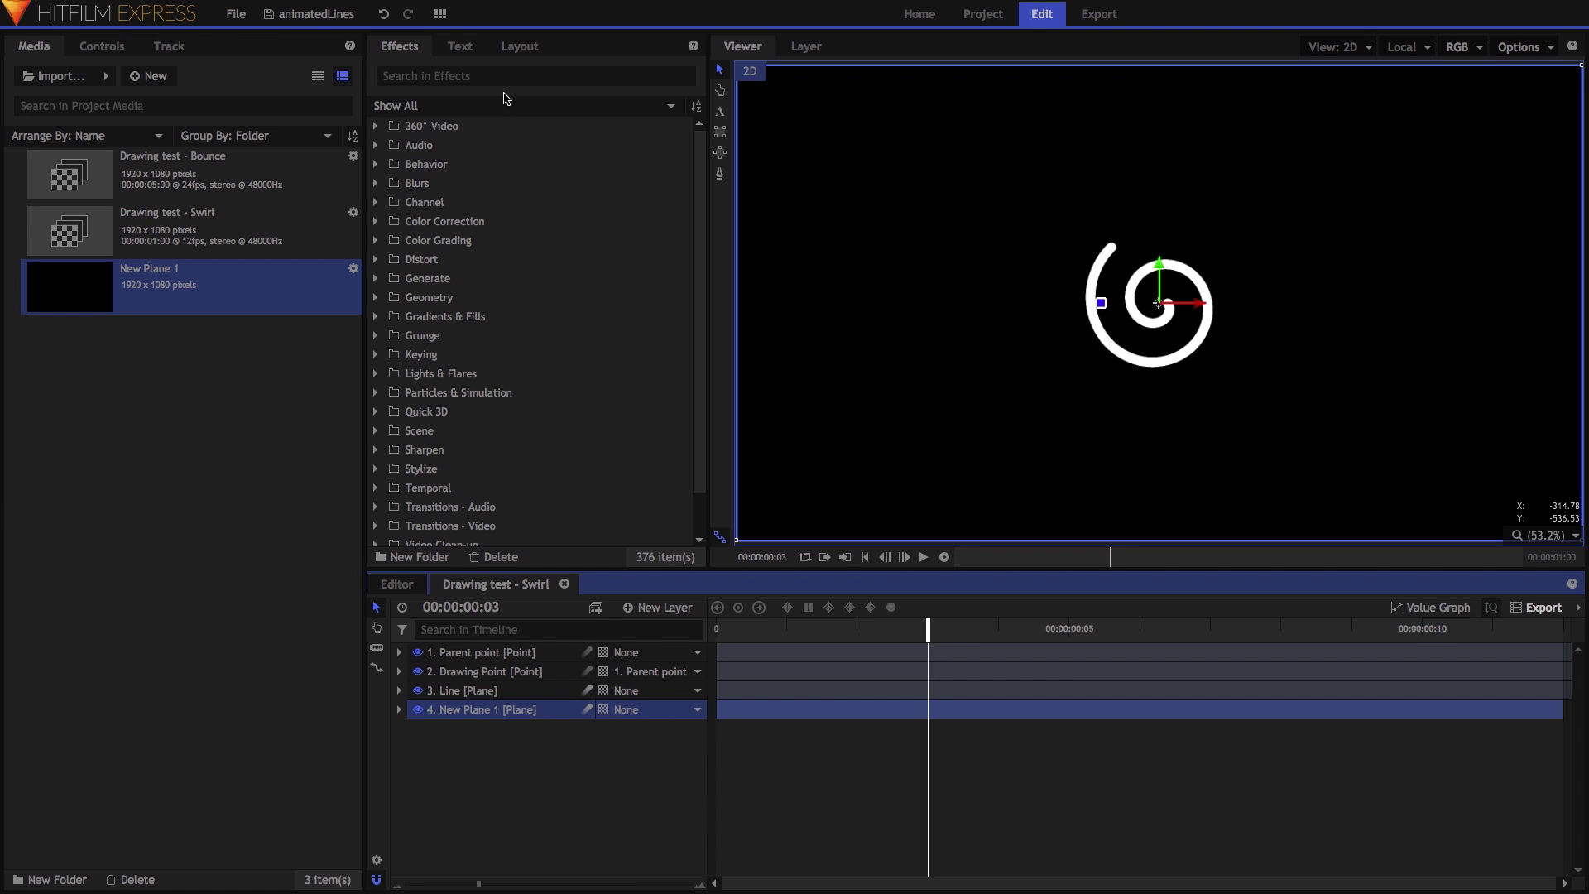
{"action": "left_click", "coordinate": [494, 77]}
{"action": "type", "text": "frac"}
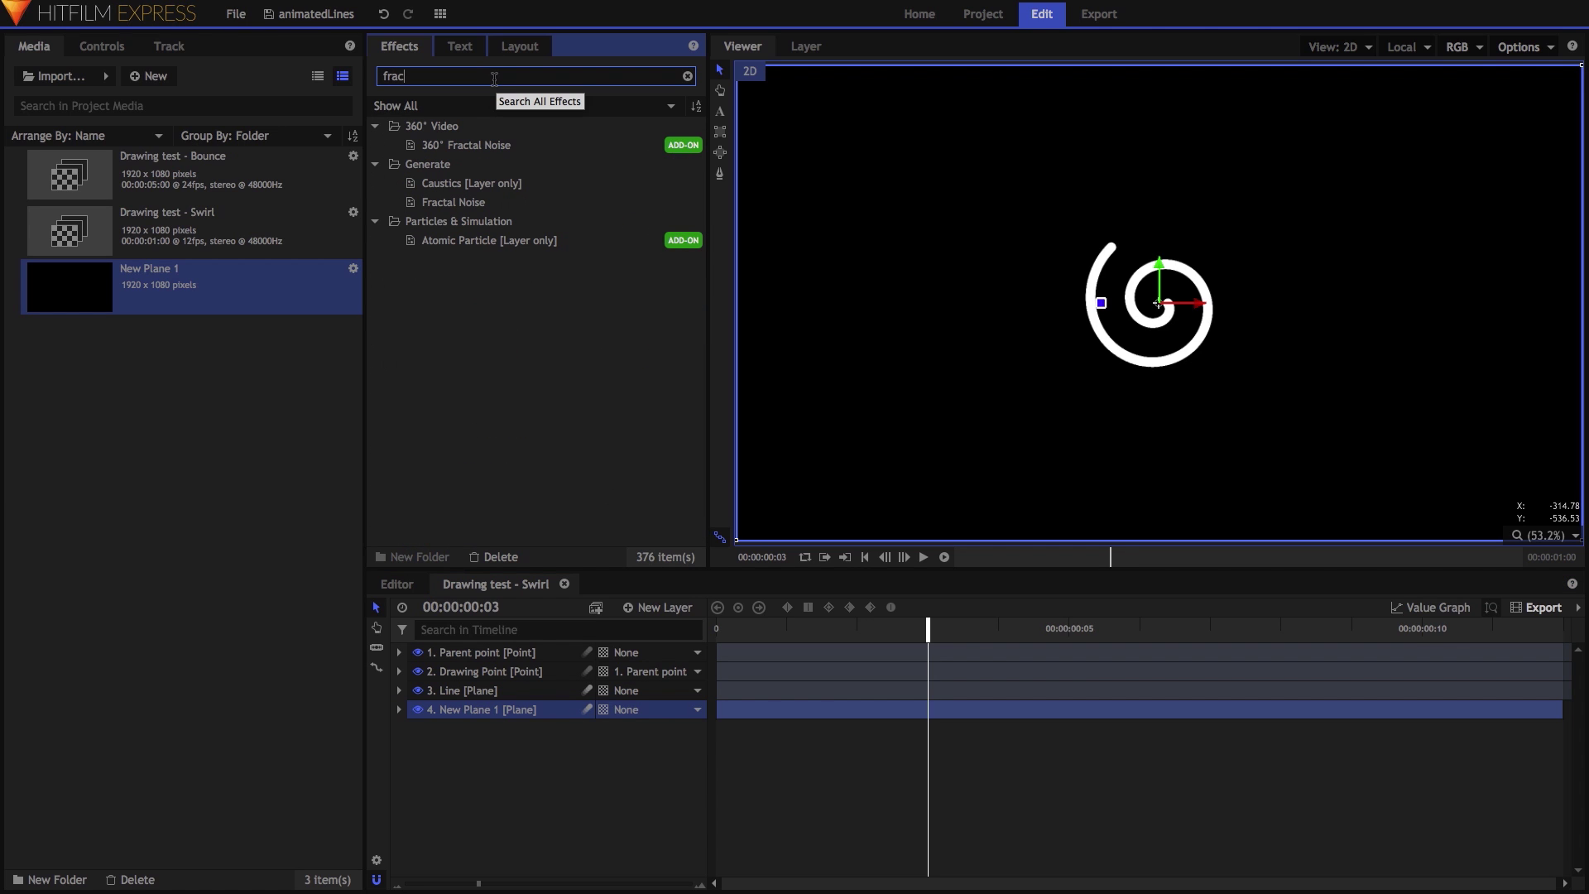
{"action": "left_click_drag", "start_coordinate": [469, 202], "coordinate": [469, 708]}
{"action": "left_click", "coordinate": [113, 47]}
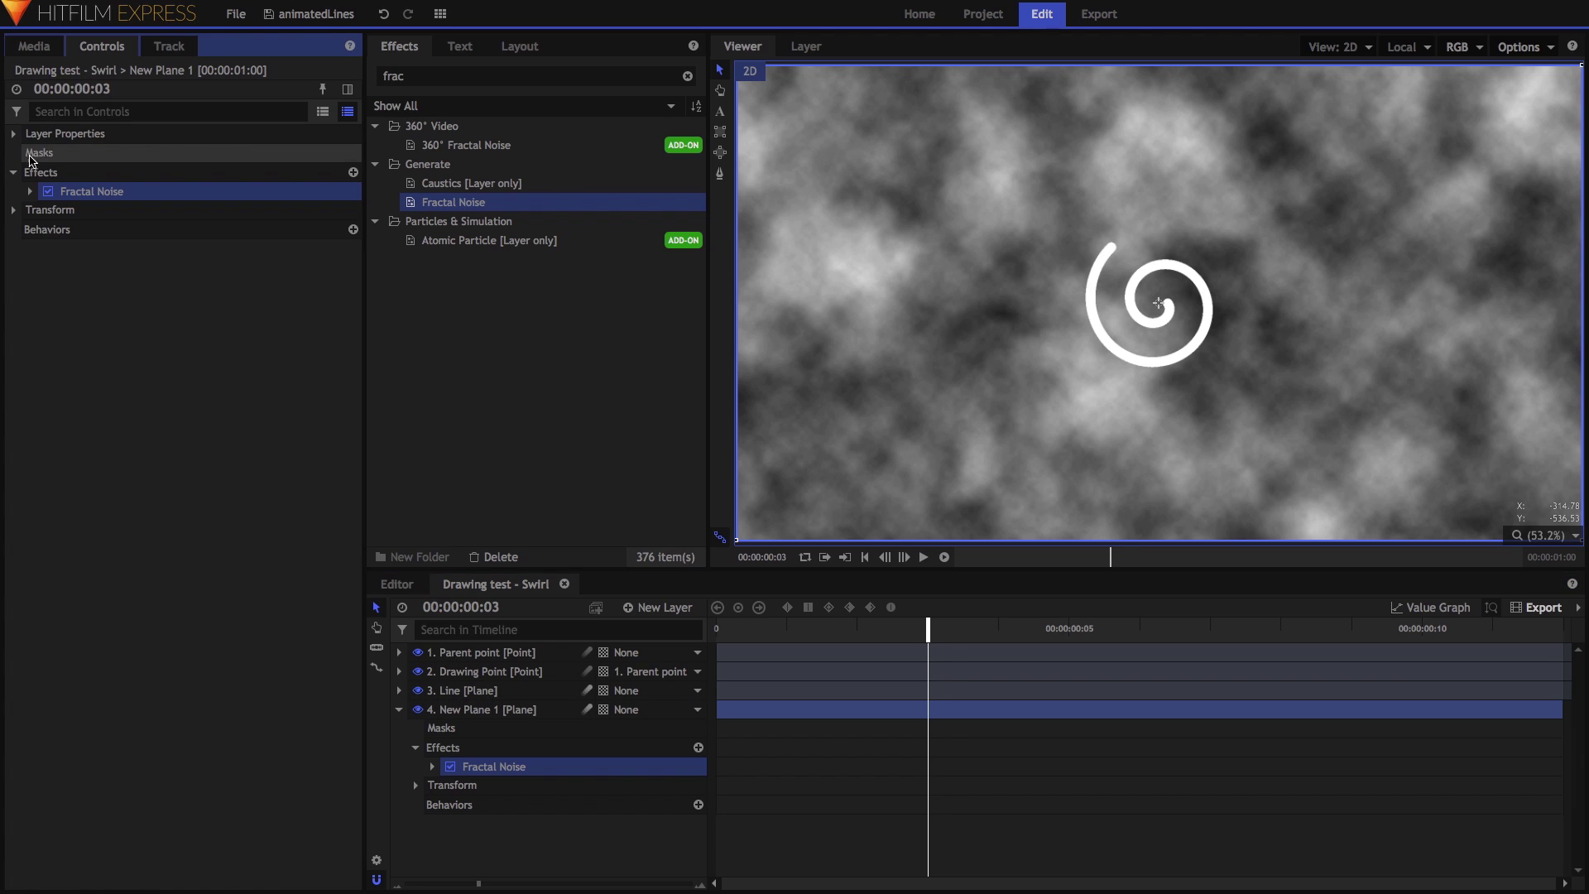
{"action": "left_click", "coordinate": [30, 191]}
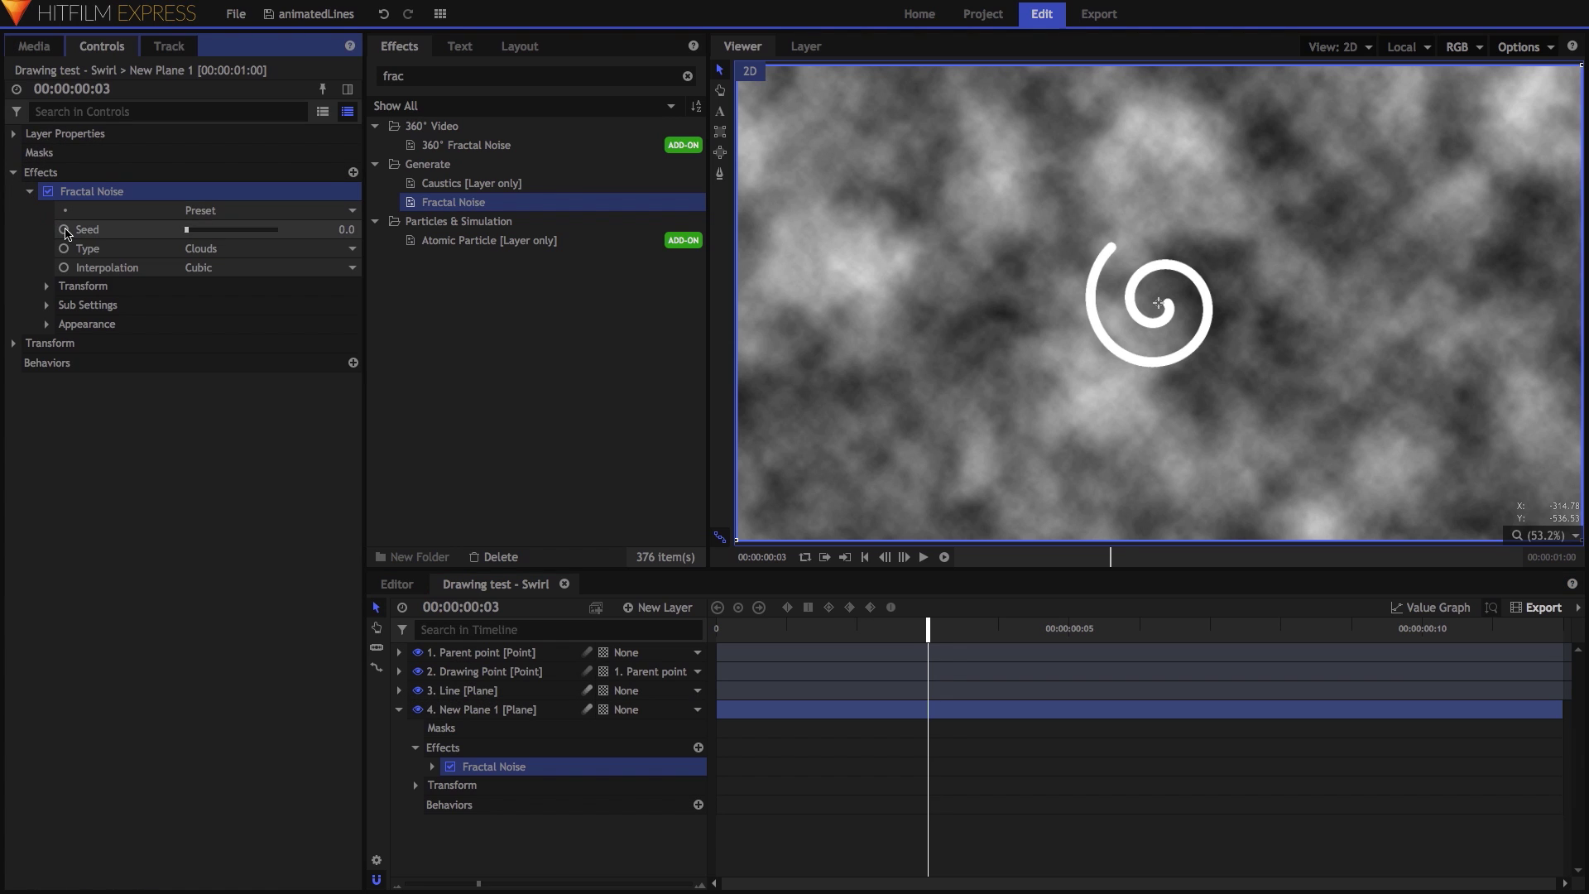
Keyframe the Fractal Noise Seed at frame 0 and raise it at 00:00:00:11.
{"action": "left_click_drag", "start_coordinate": [1033, 629], "coordinate": [717, 629]}
{"action": "left_click", "coordinate": [63, 230]}
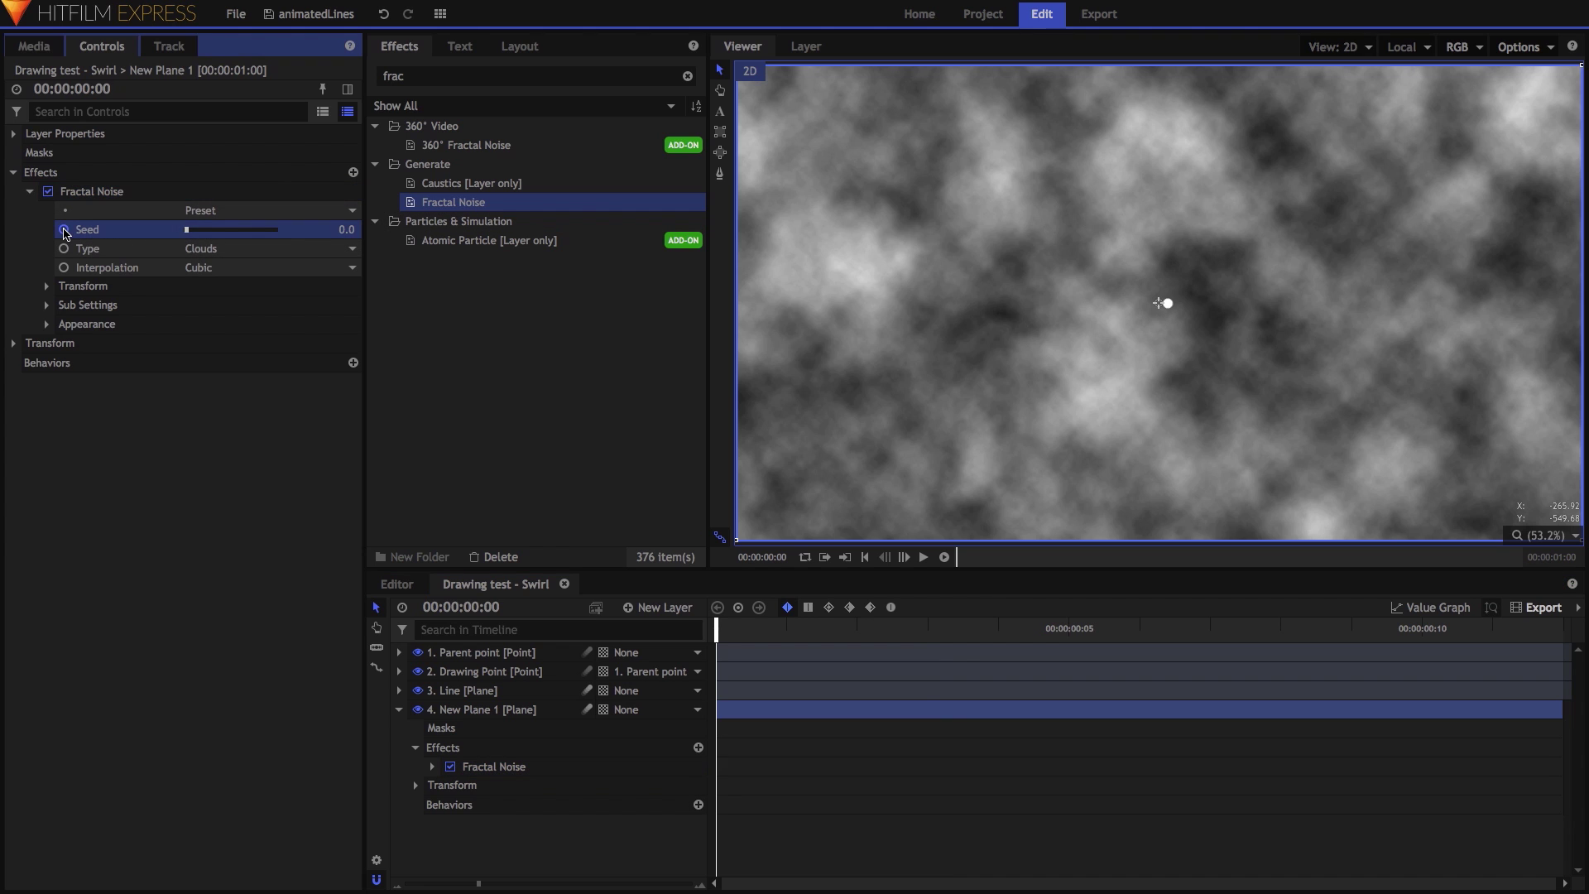
{"action": "left_click", "coordinate": [1503, 628]}
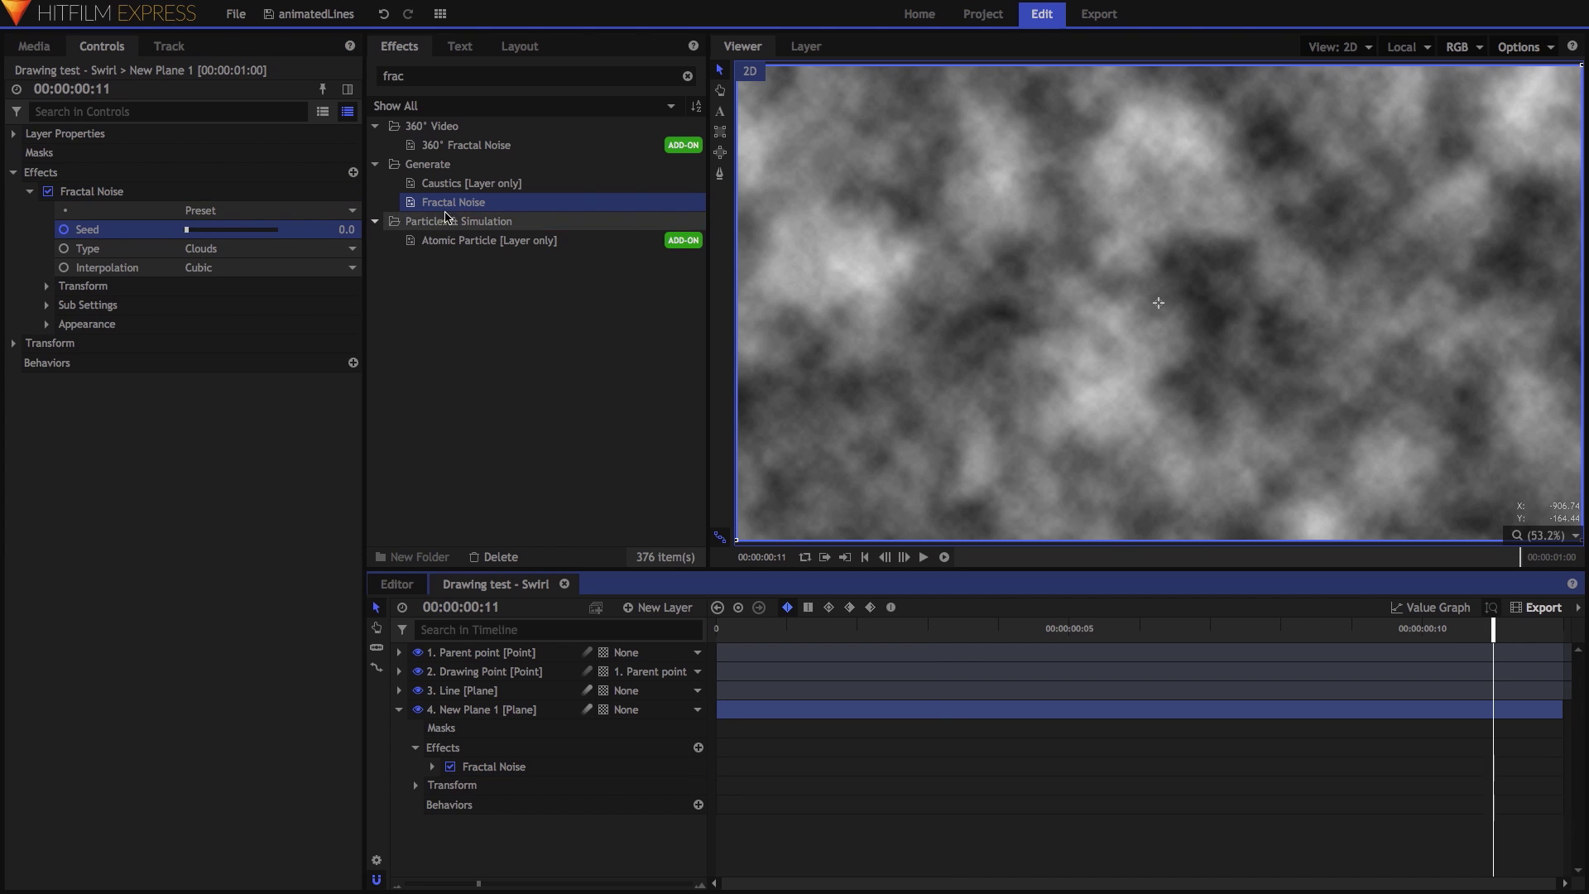
{"action": "left_click_drag", "start_coordinate": [346, 230], "coordinate": [344, 232]}
{"action": "left_click_drag", "start_coordinate": [1067, 633], "coordinate": [1069, 637]}
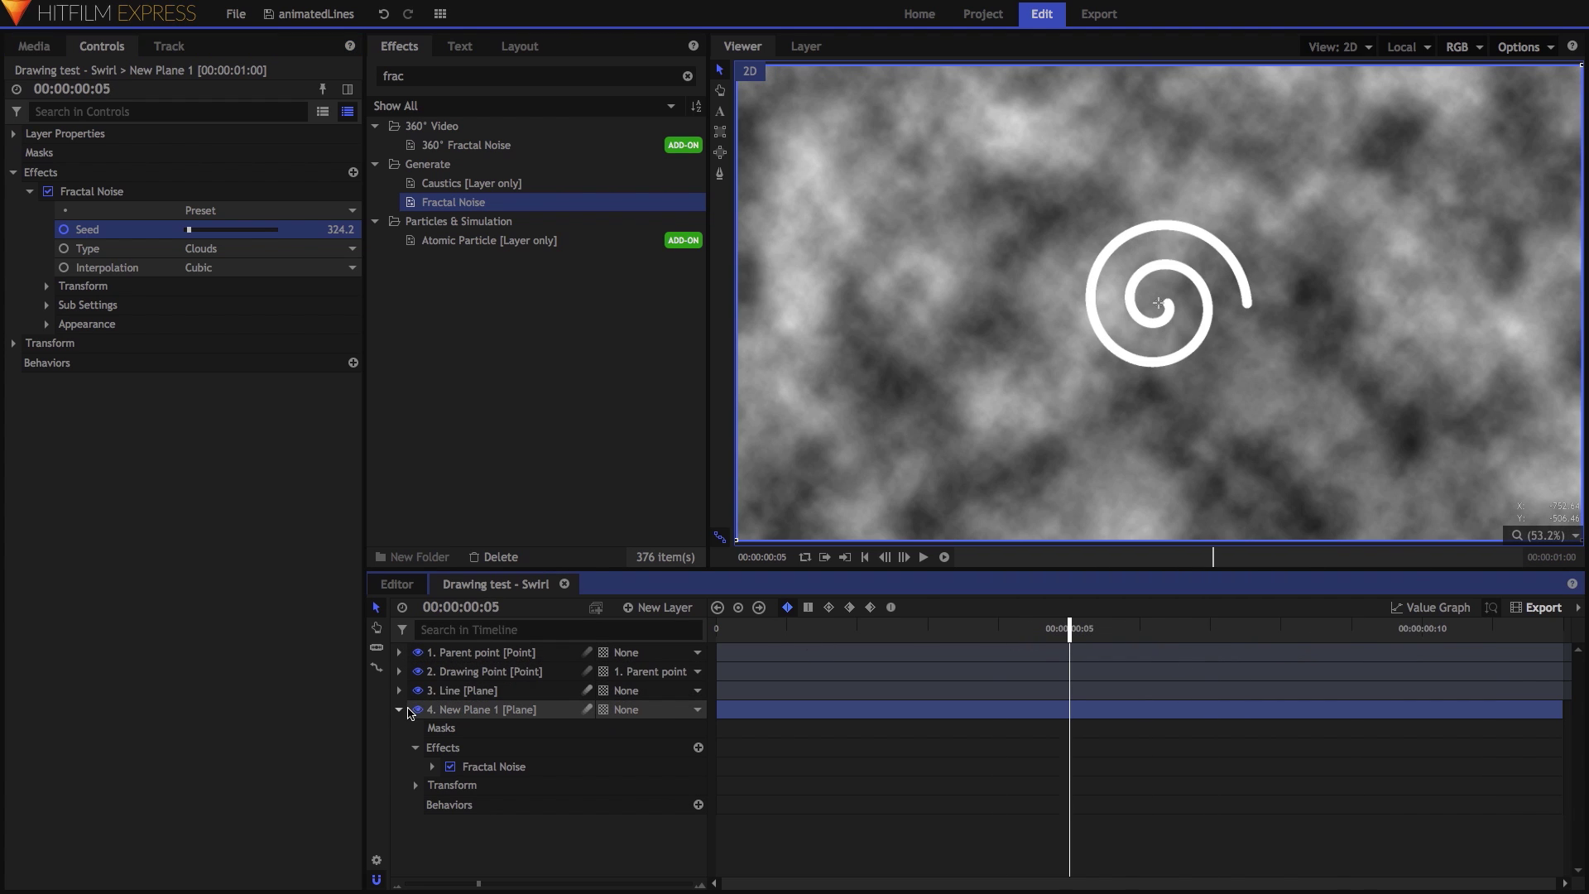
Hide the noise plane and add a new grade layer at row 4.
{"action": "left_click", "coordinate": [399, 710]}
{"action": "left_click", "coordinate": [417, 710]}
{"action": "left_click", "coordinate": [661, 607]}
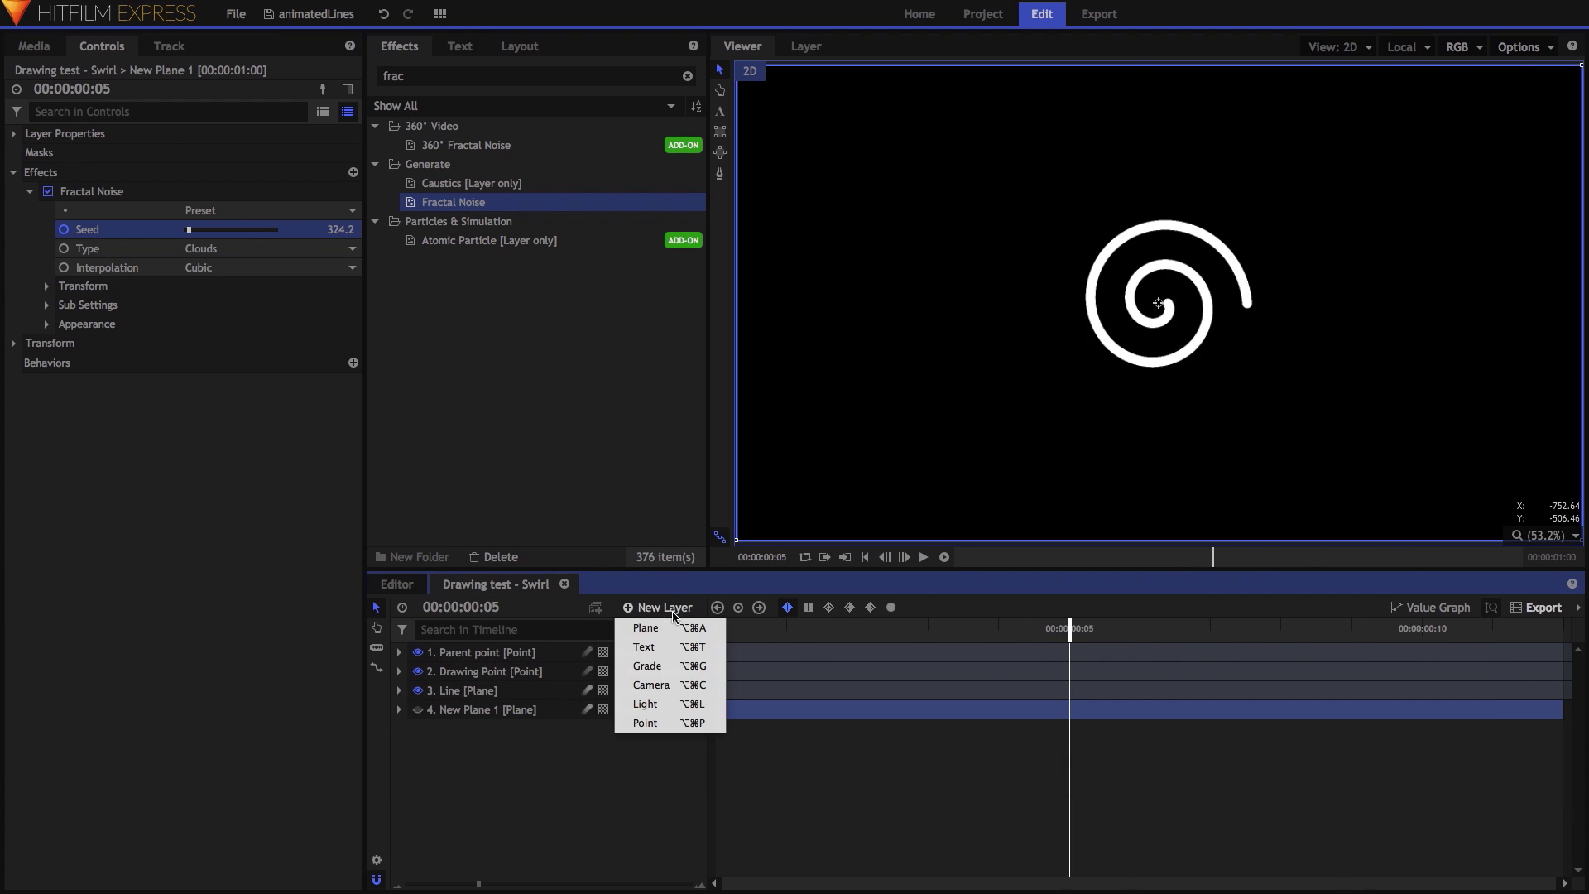
{"action": "left_click", "coordinate": [653, 665]}
{"action": "left_click_drag", "start_coordinate": [546, 652], "coordinate": [455, 720]}
Apply Displacement to the Line layer with New Grade as its source layer.
{"action": "left_click", "coordinate": [439, 77]}
{"action": "type", "text": "disp"}
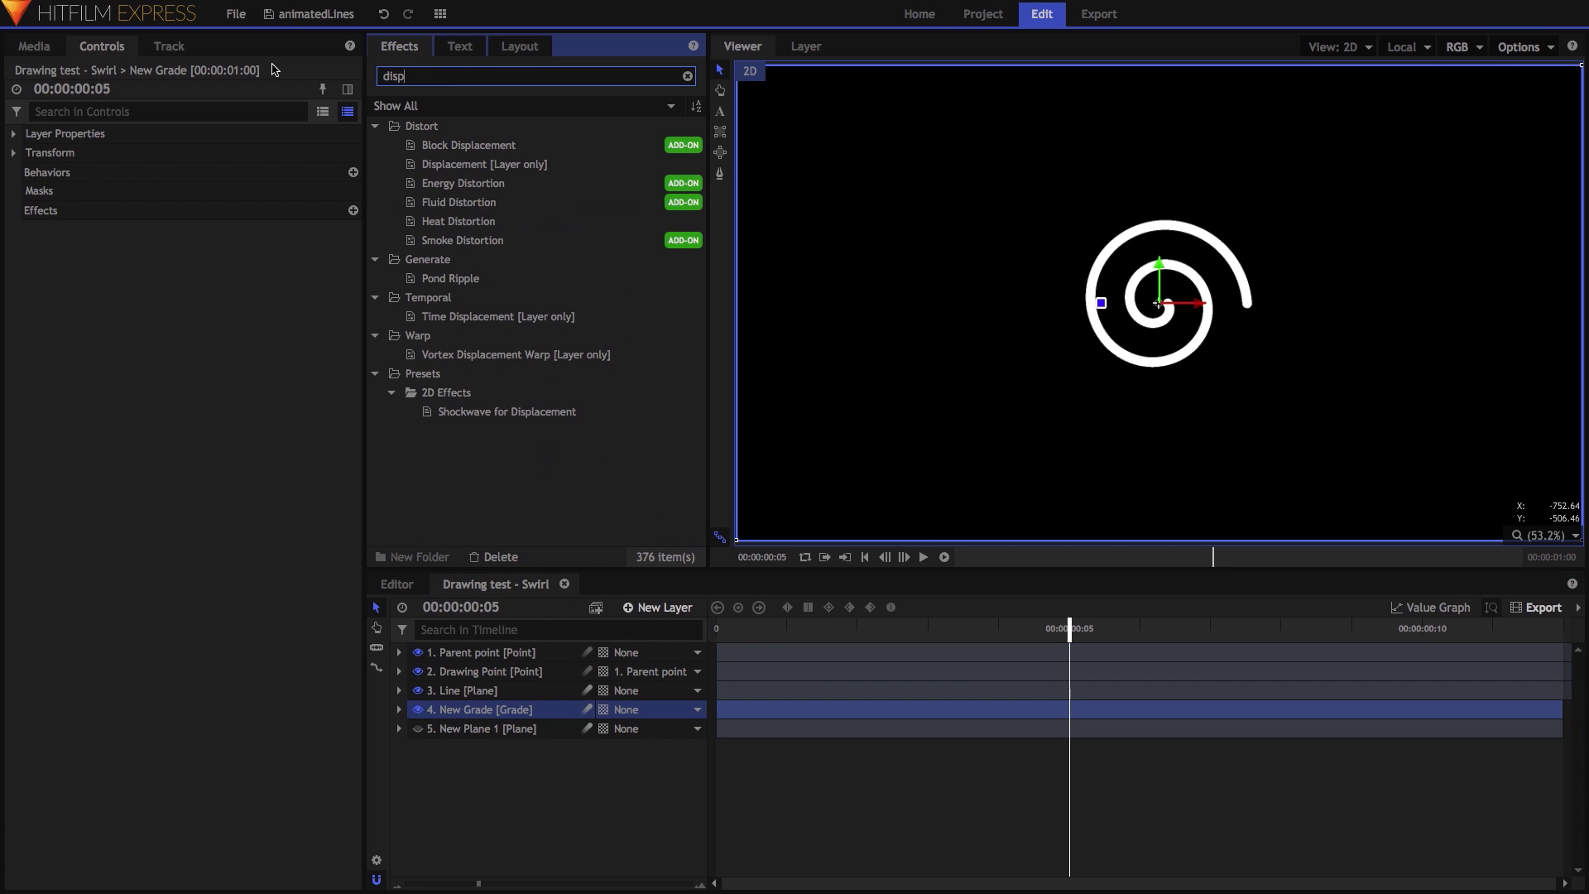
{"action": "left_click_drag", "start_coordinate": [488, 165], "coordinate": [470, 692]}
{"action": "left_click", "coordinate": [29, 210]}
{"action": "left_click", "coordinate": [200, 229]}
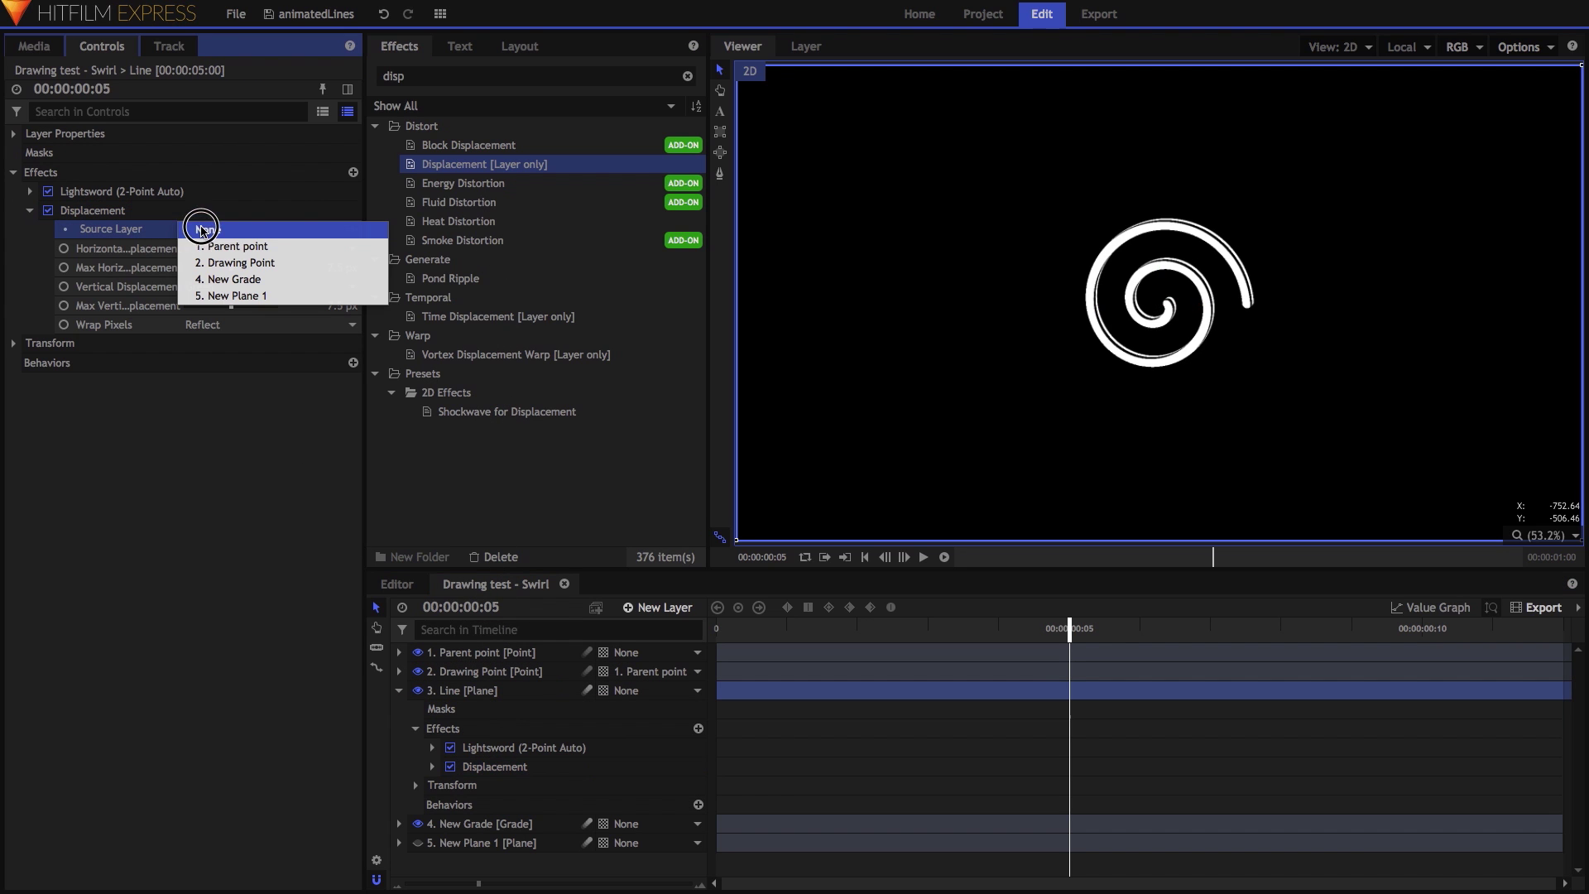
{"action": "left_click", "coordinate": [229, 280]}
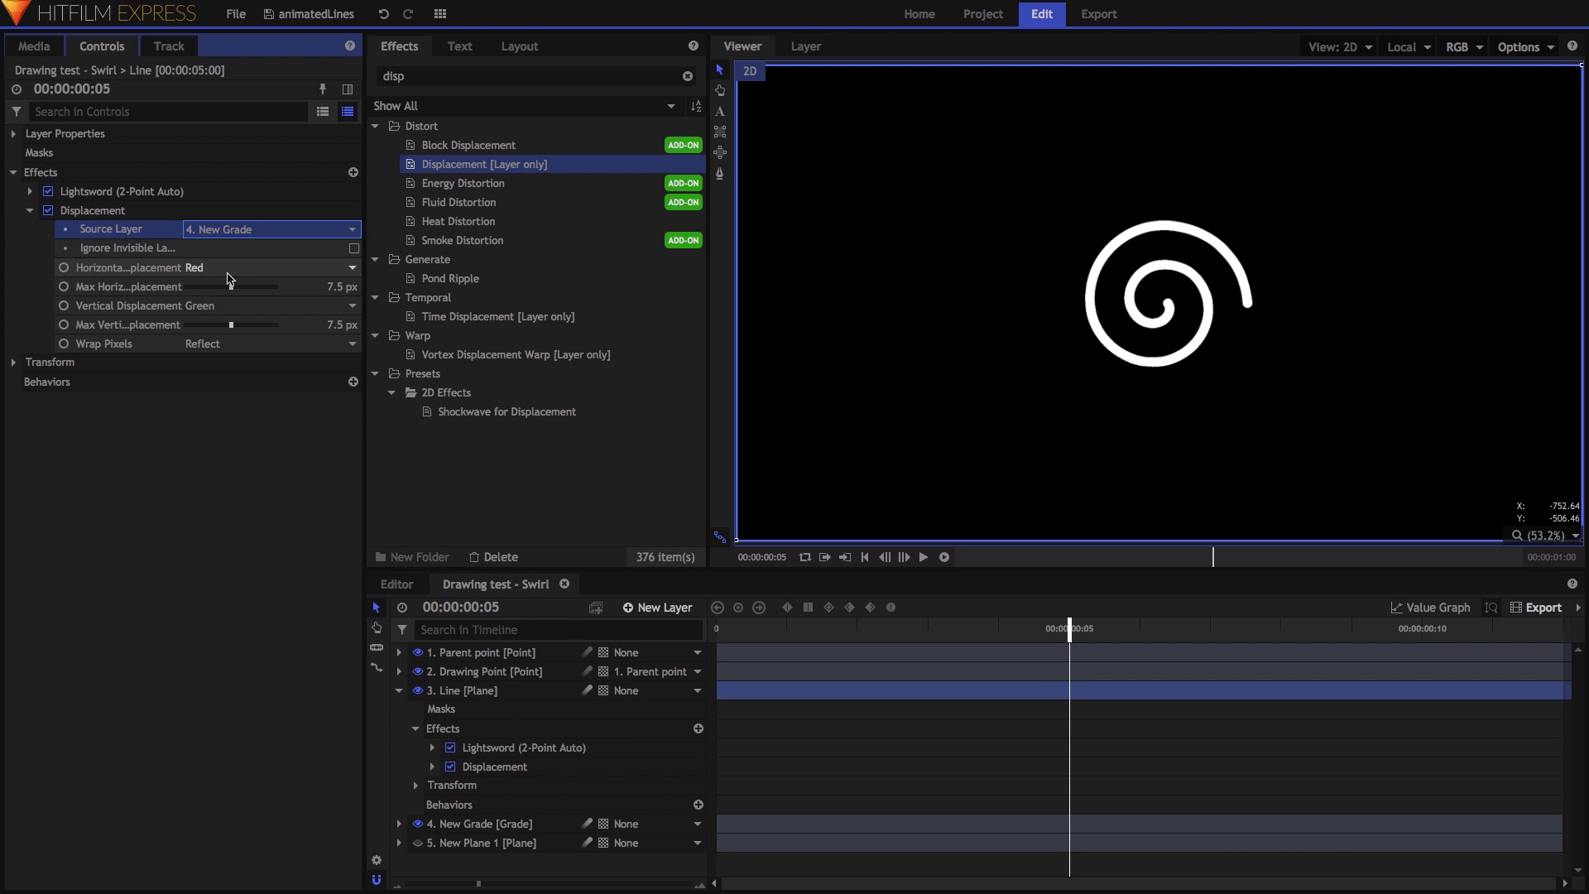
Set horizontal and vertical displacement to Luminance and increase Max Horizontal Displacement.
{"action": "left_click", "coordinate": [230, 273]}
{"action": "left_click", "coordinate": [224, 330]}
{"action": "left_click", "coordinate": [236, 307]}
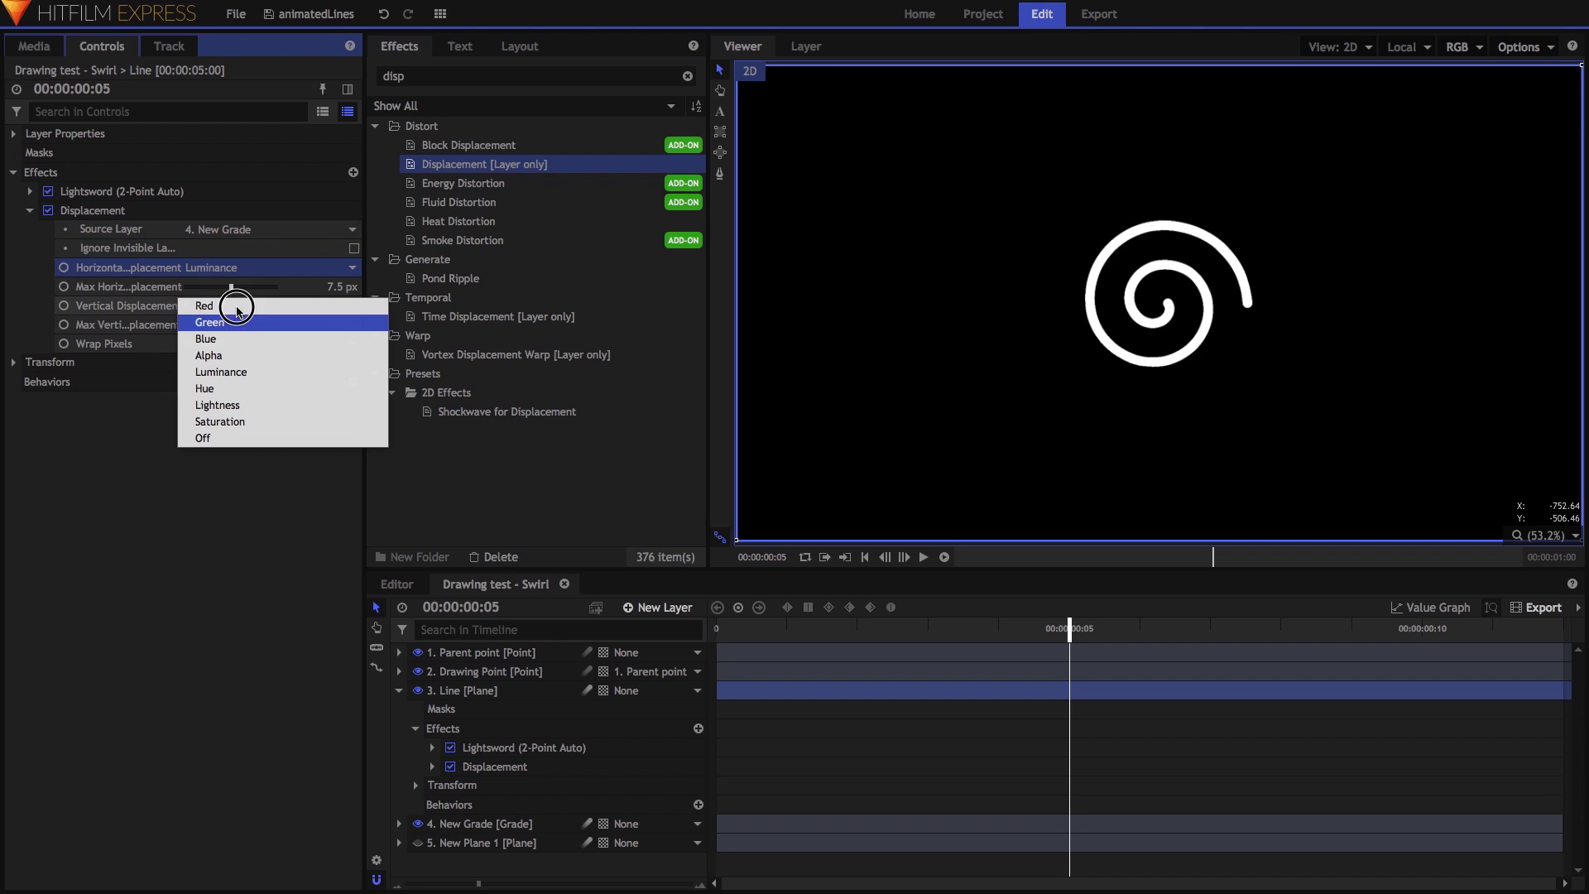
{"action": "left_click", "coordinate": [227, 372]}
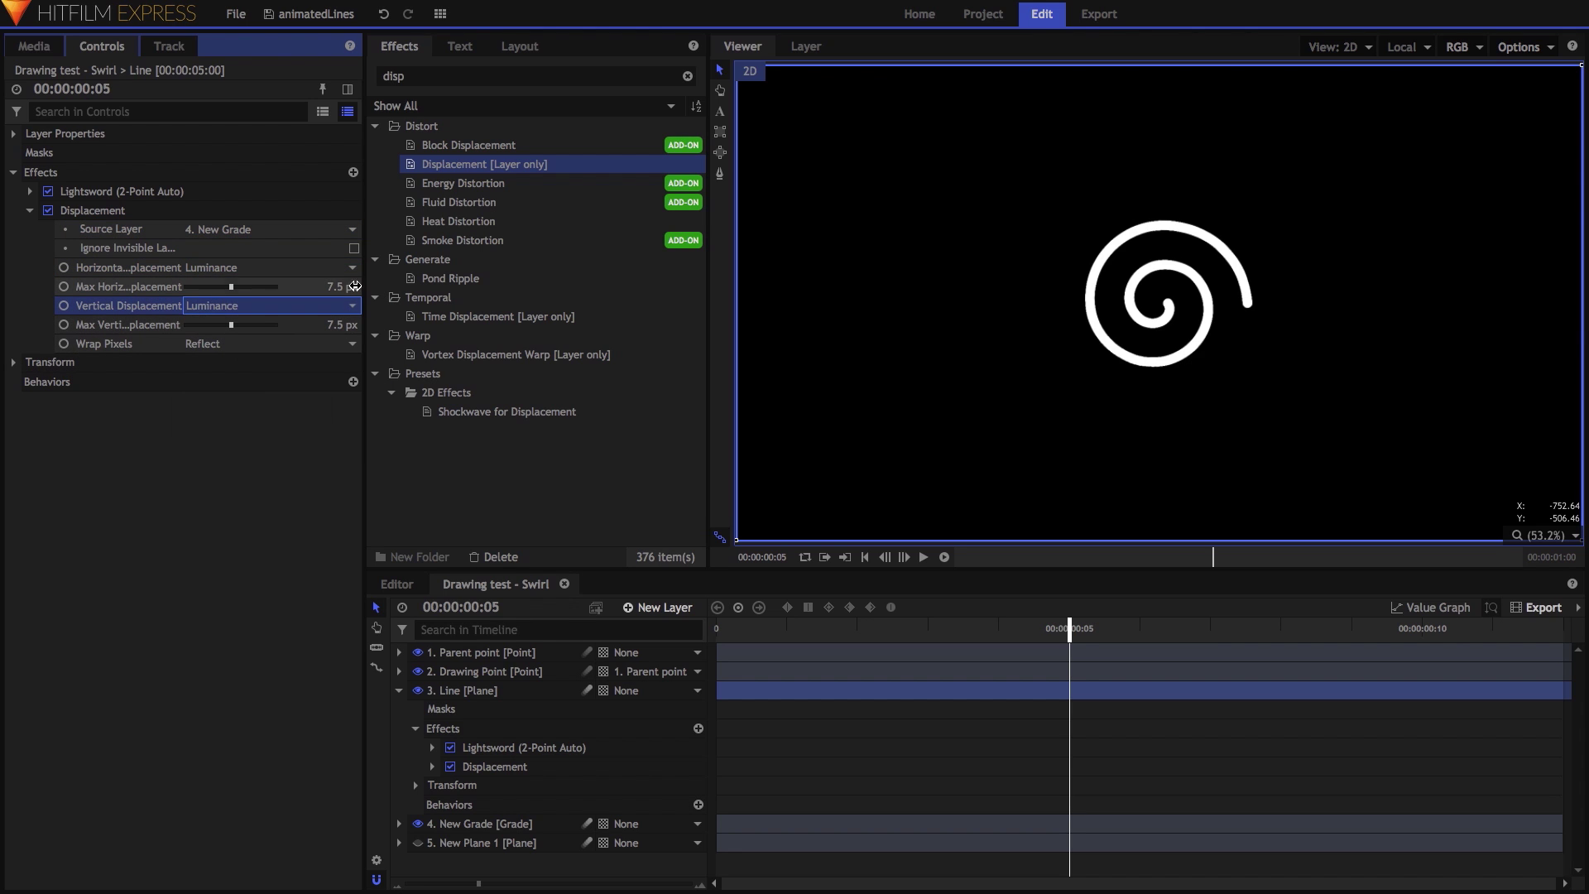
{"action": "left_click_drag", "start_coordinate": [343, 286], "coordinate": [341, 381]}
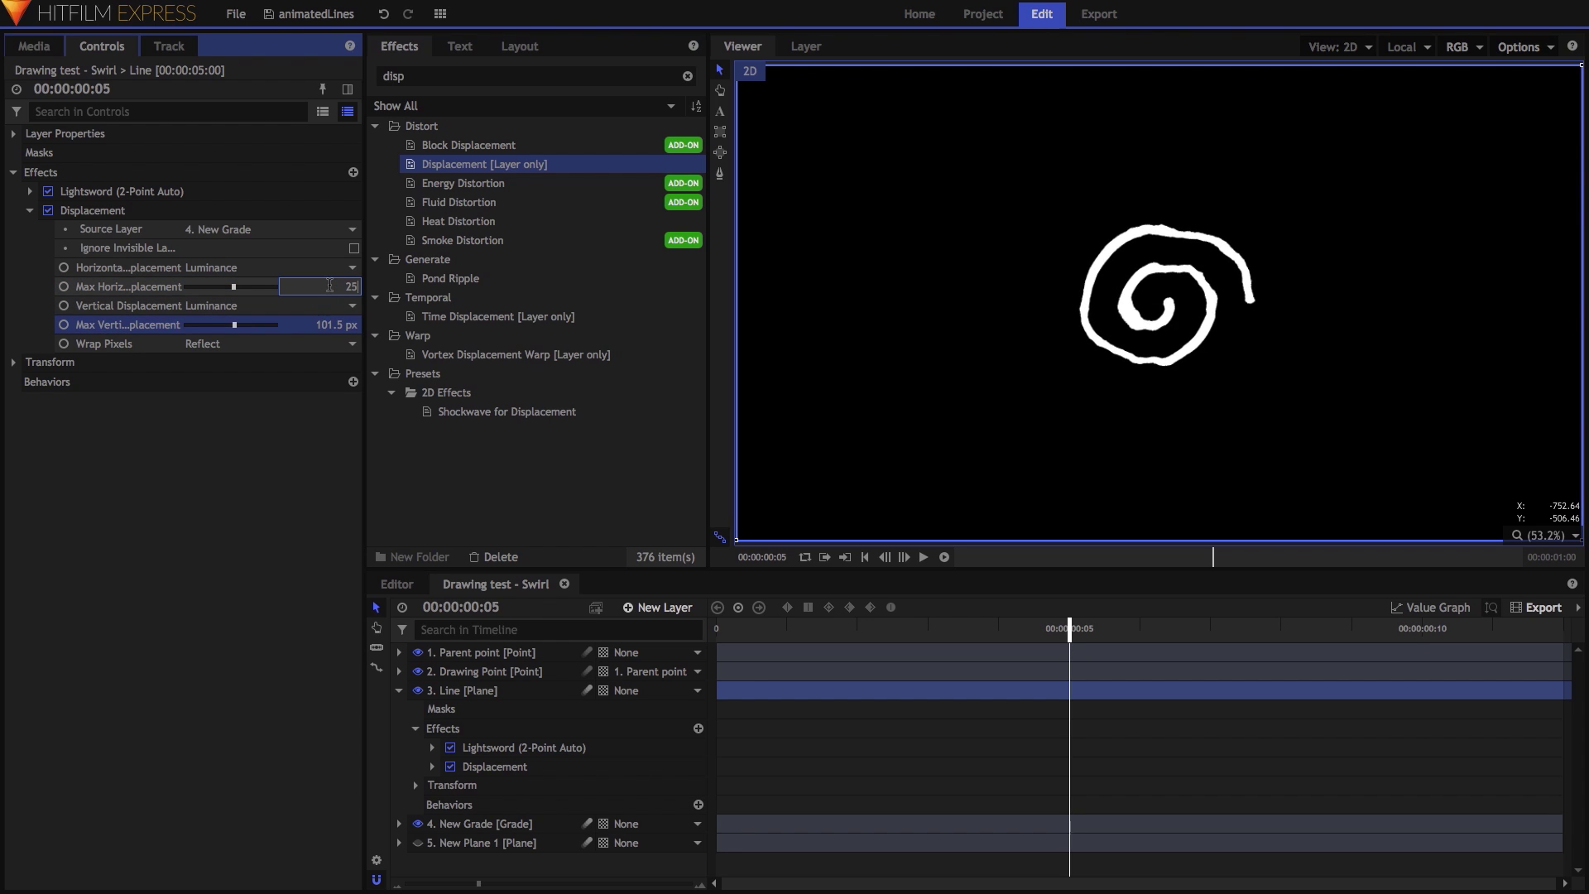
{"action": "key", "text": "Return"}
Set the maximum horizontal displacement to 25 px.
{"action": "left_click", "coordinate": [339, 324]}
{"action": "type", "text": "25"}
{"action": "key", "text": "Return"}
{"action": "left_click_drag", "start_coordinate": [1076, 626], "coordinate": [1224, 660]}
{"action": "left_click", "coordinate": [399, 690]}
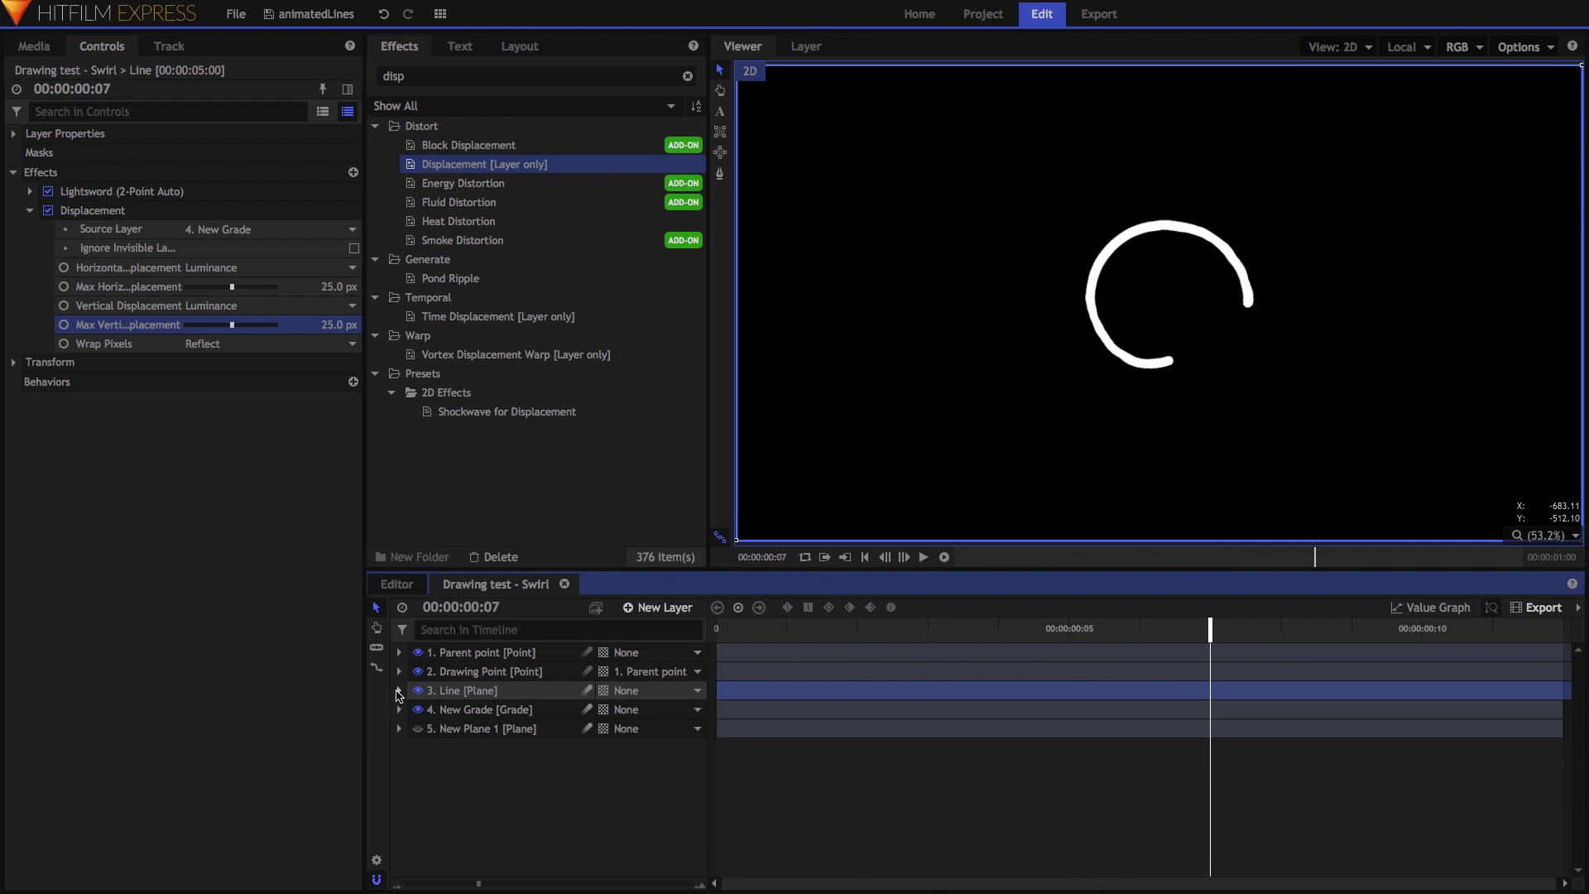
Turn the fractal noise plane into a composite shot, moving effects with it, and hide it.
{"action": "left_click", "coordinate": [485, 731]}
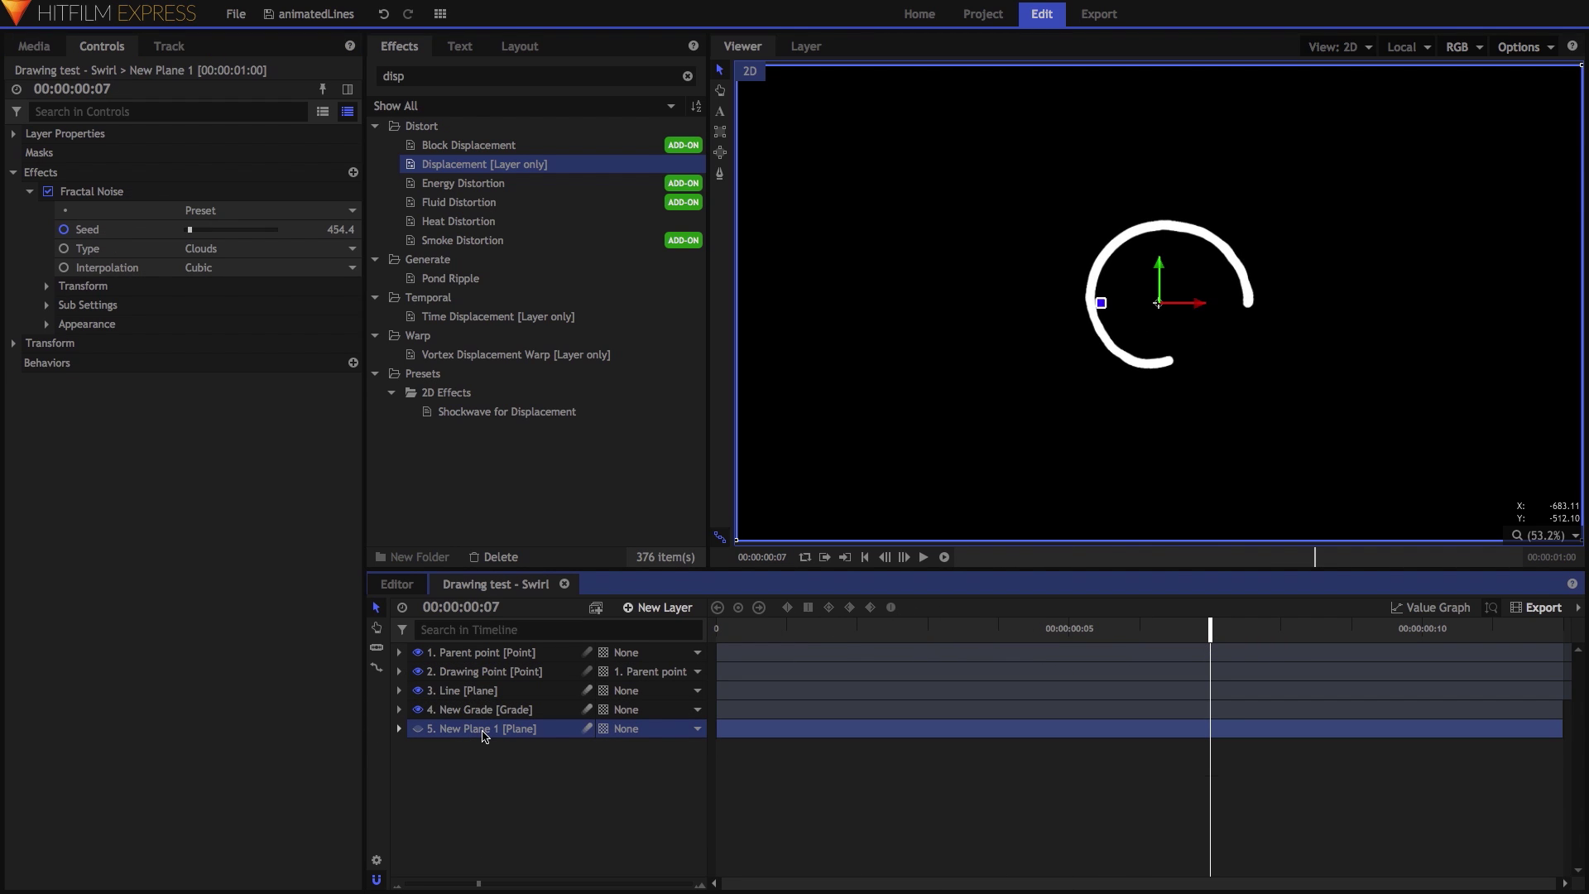
{"action": "right_click", "coordinate": [484, 735]}
{"action": "left_click", "coordinate": [563, 543]}
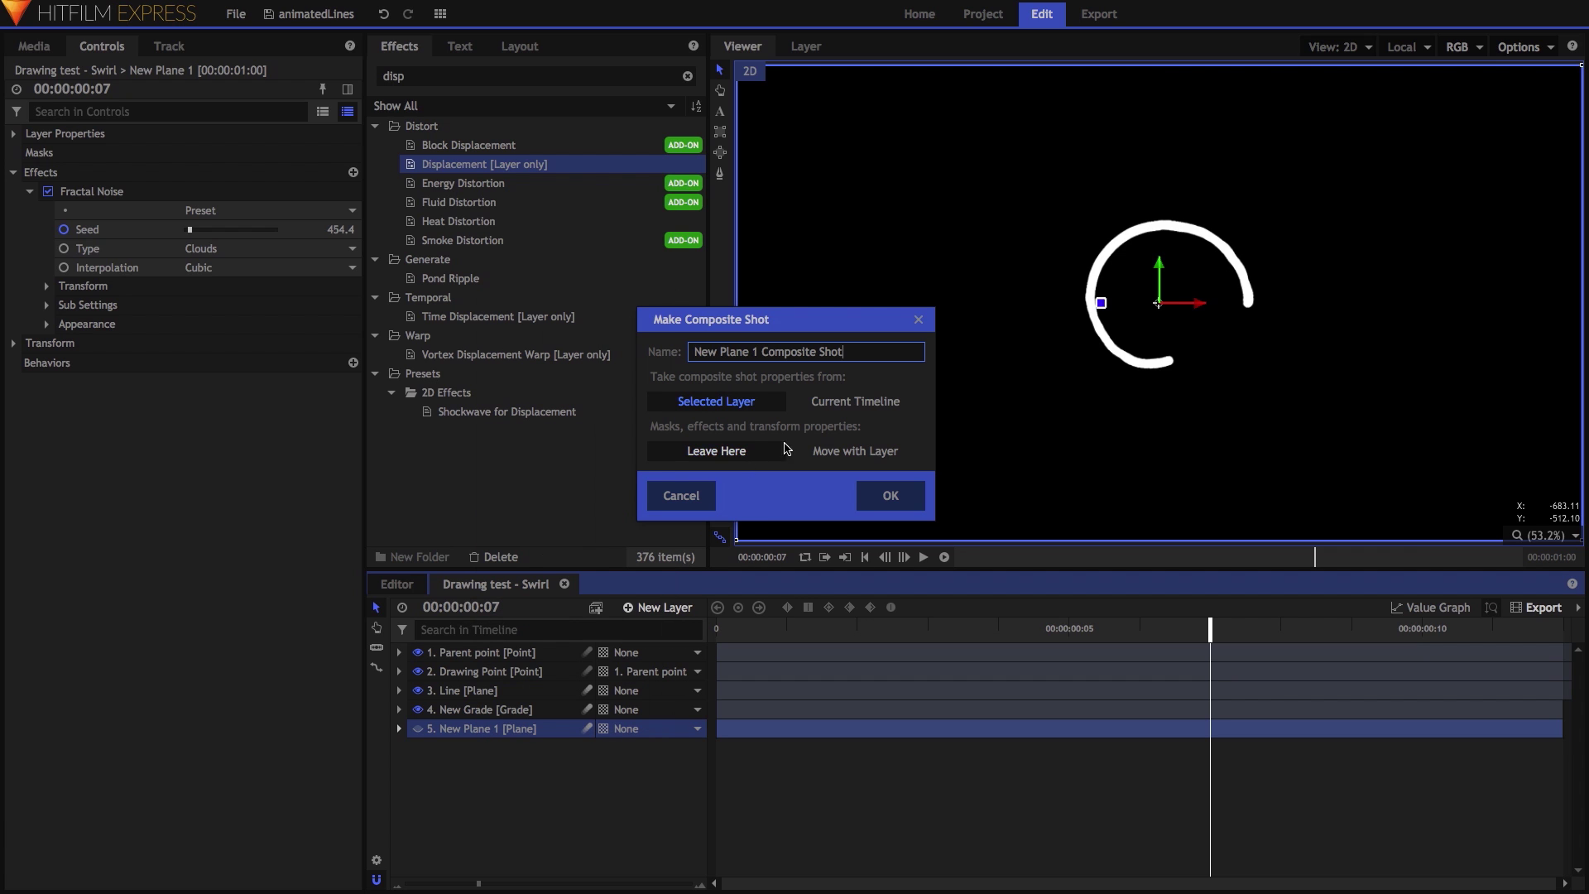
{"action": "left_click", "coordinate": [840, 452]}
{"action": "left_click", "coordinate": [890, 496]}
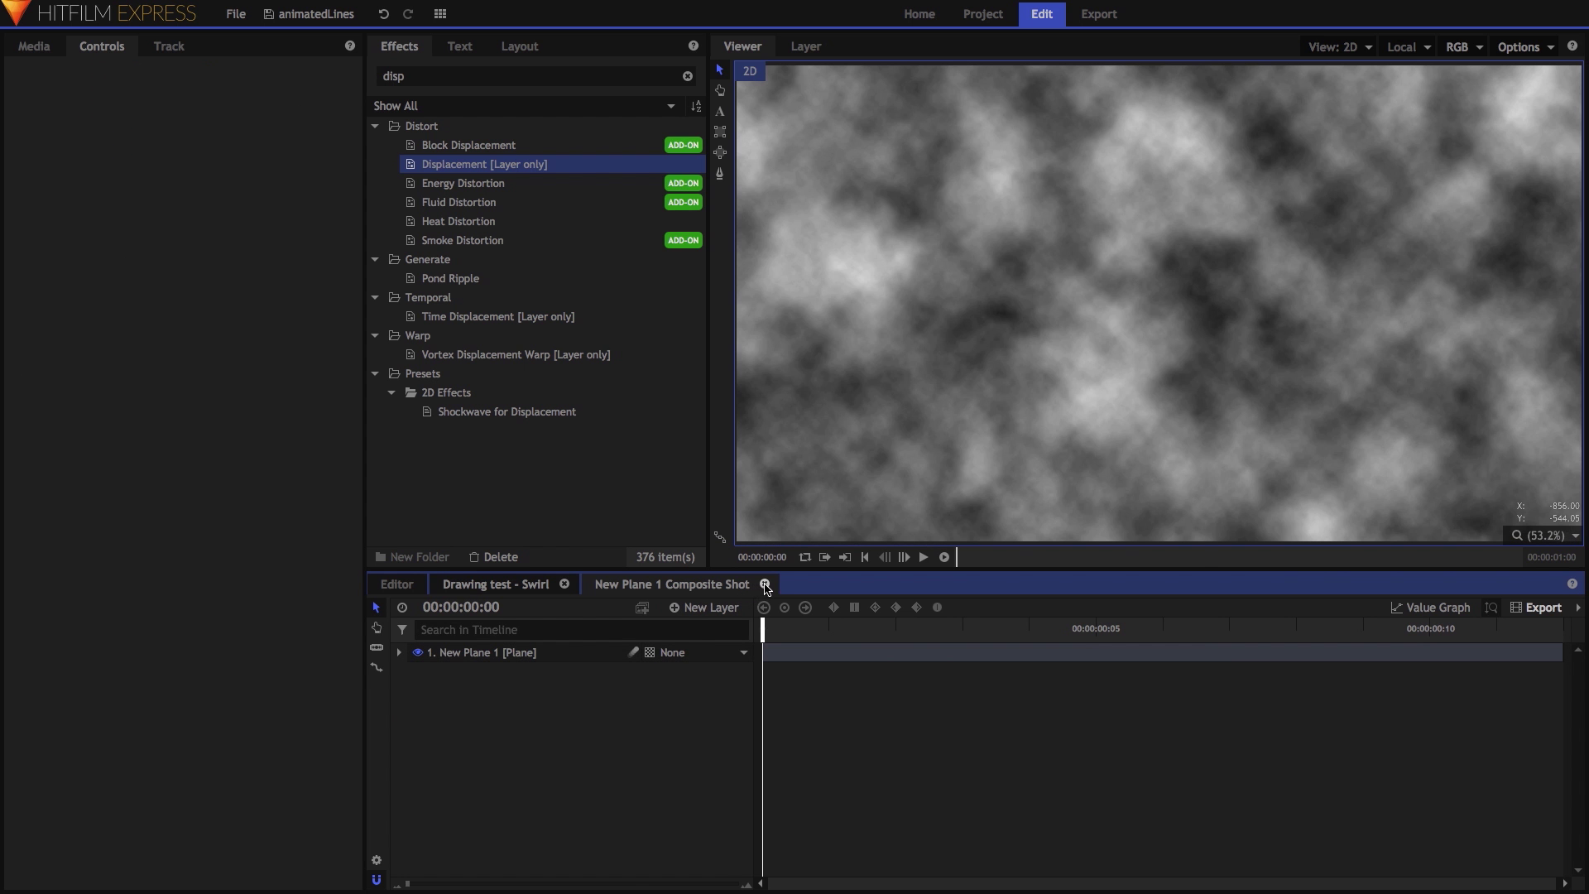
{"action": "left_click", "coordinate": [537, 584]}
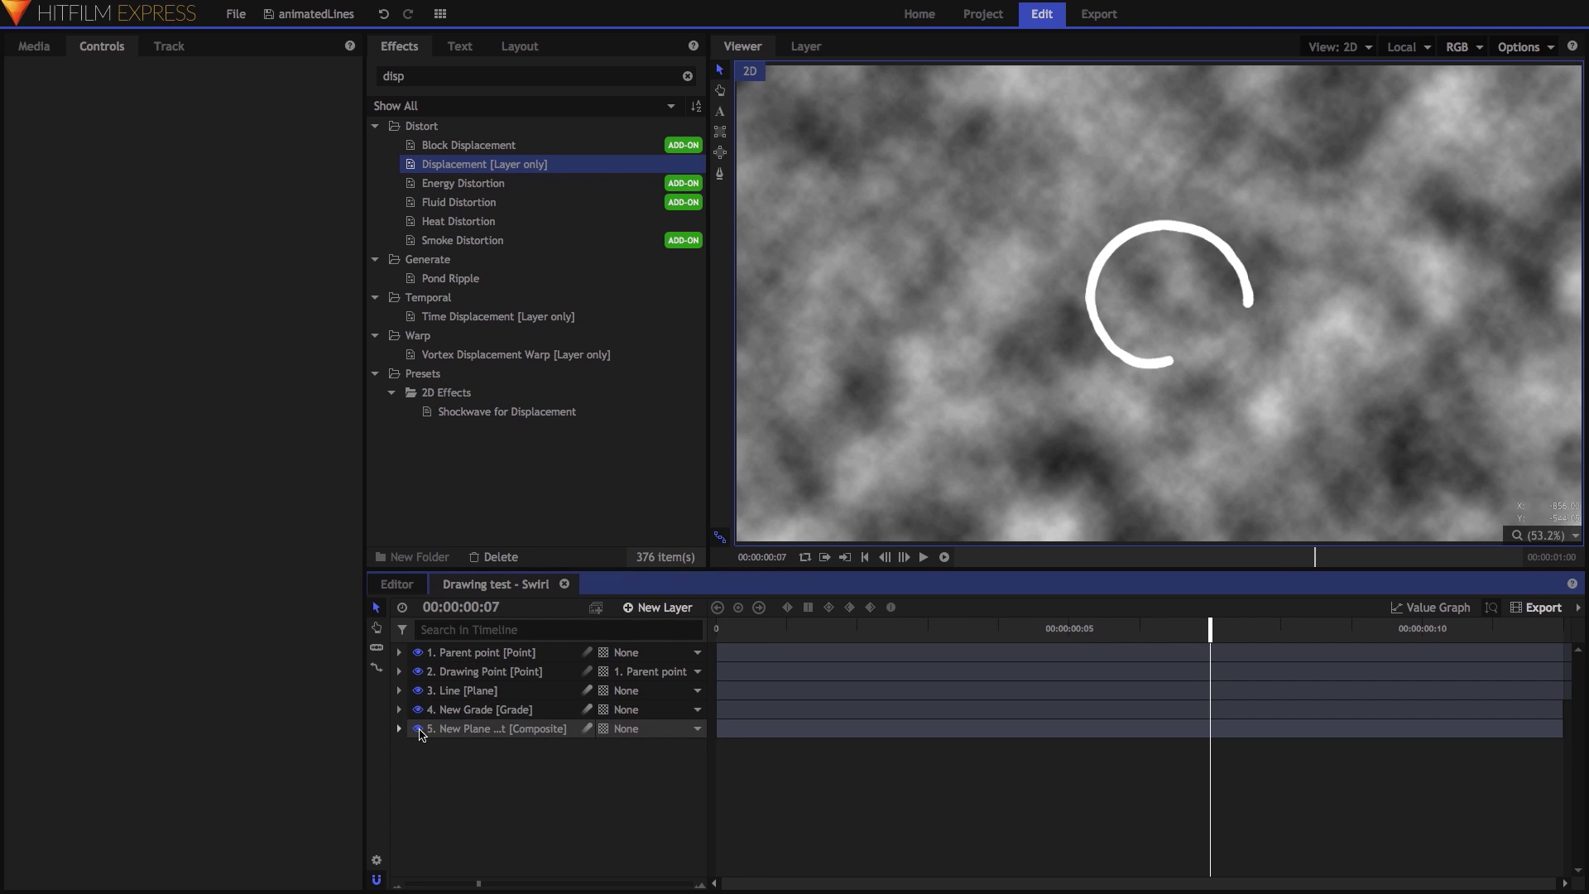
{"action": "left_click", "coordinate": [418, 729]}
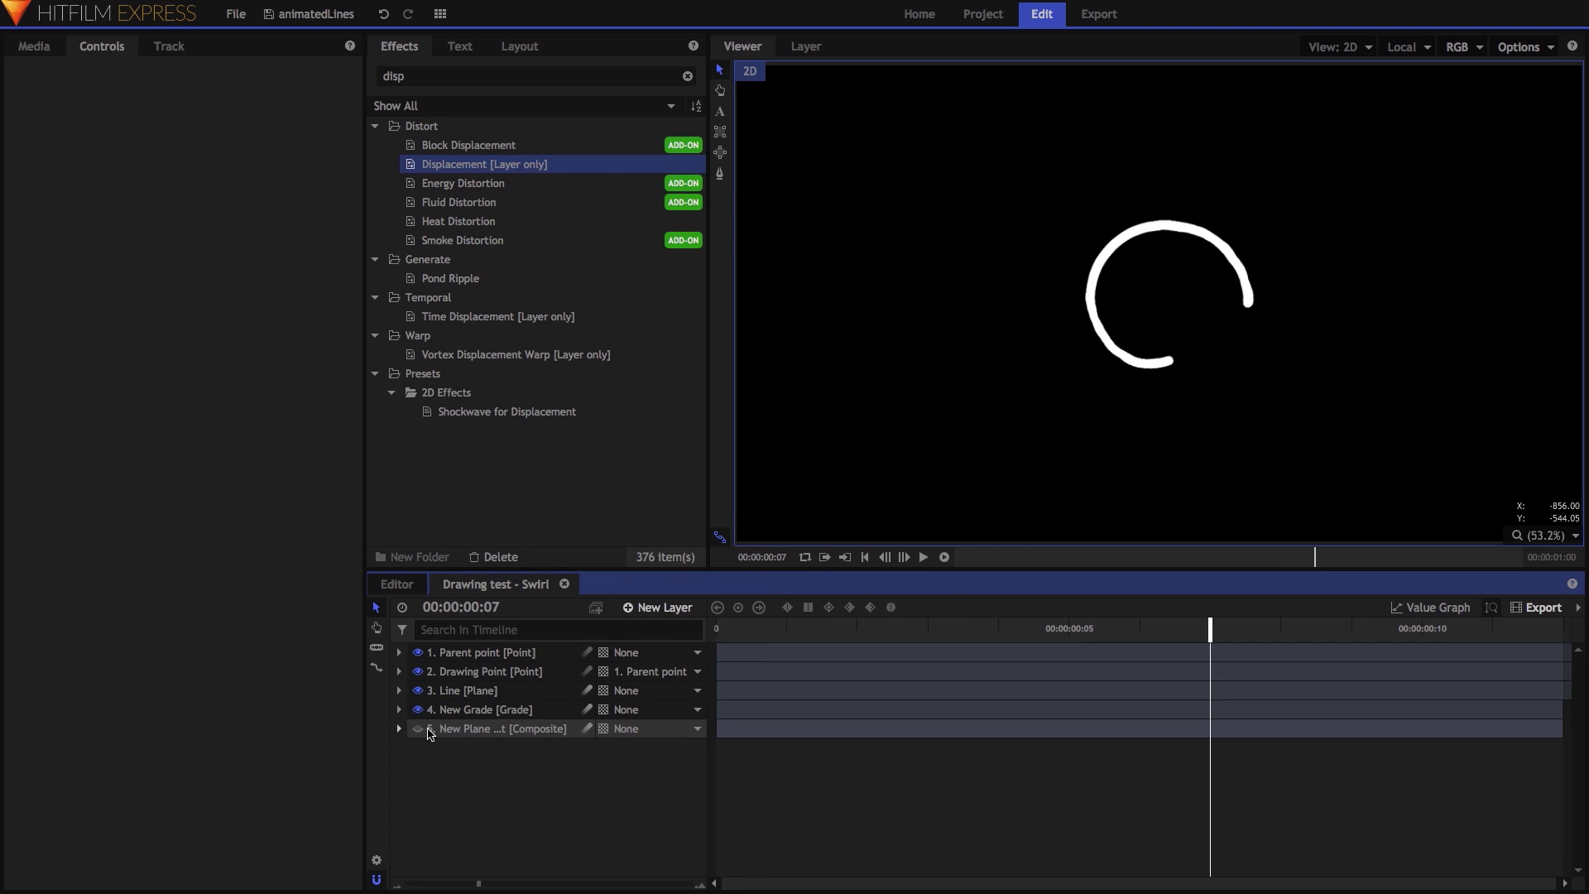
Delete New Grade and set the Line's Displacement source to New Plane 1 Composite Shot.
{"action": "left_click", "coordinate": [474, 713]}
{"action": "key", "text": "Delete"}
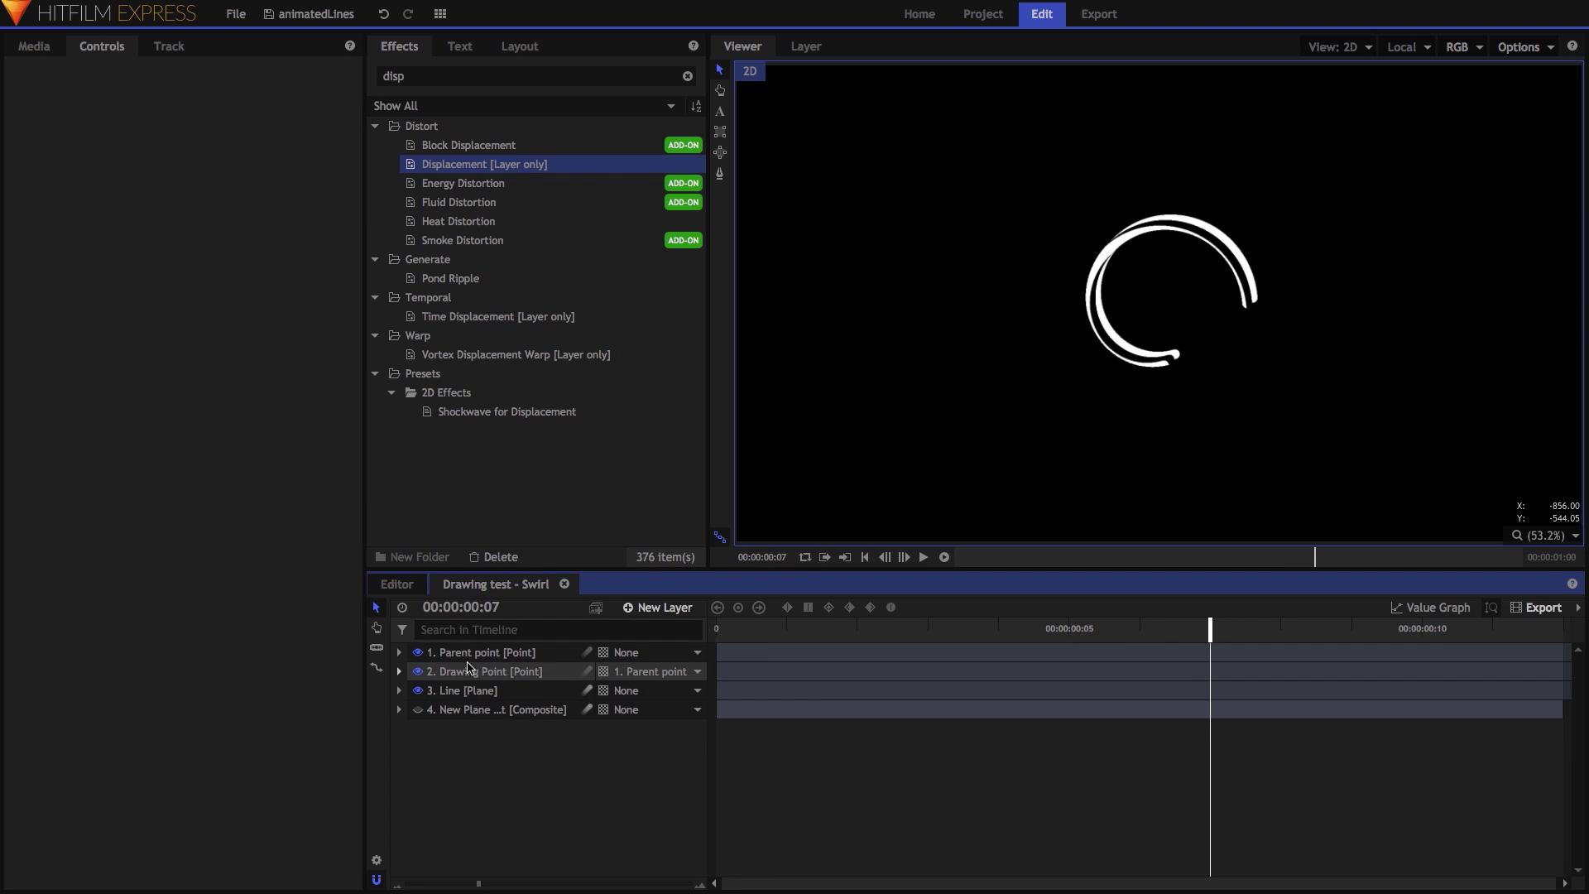
{"action": "left_click", "coordinate": [469, 690]}
{"action": "left_click", "coordinate": [199, 230]}
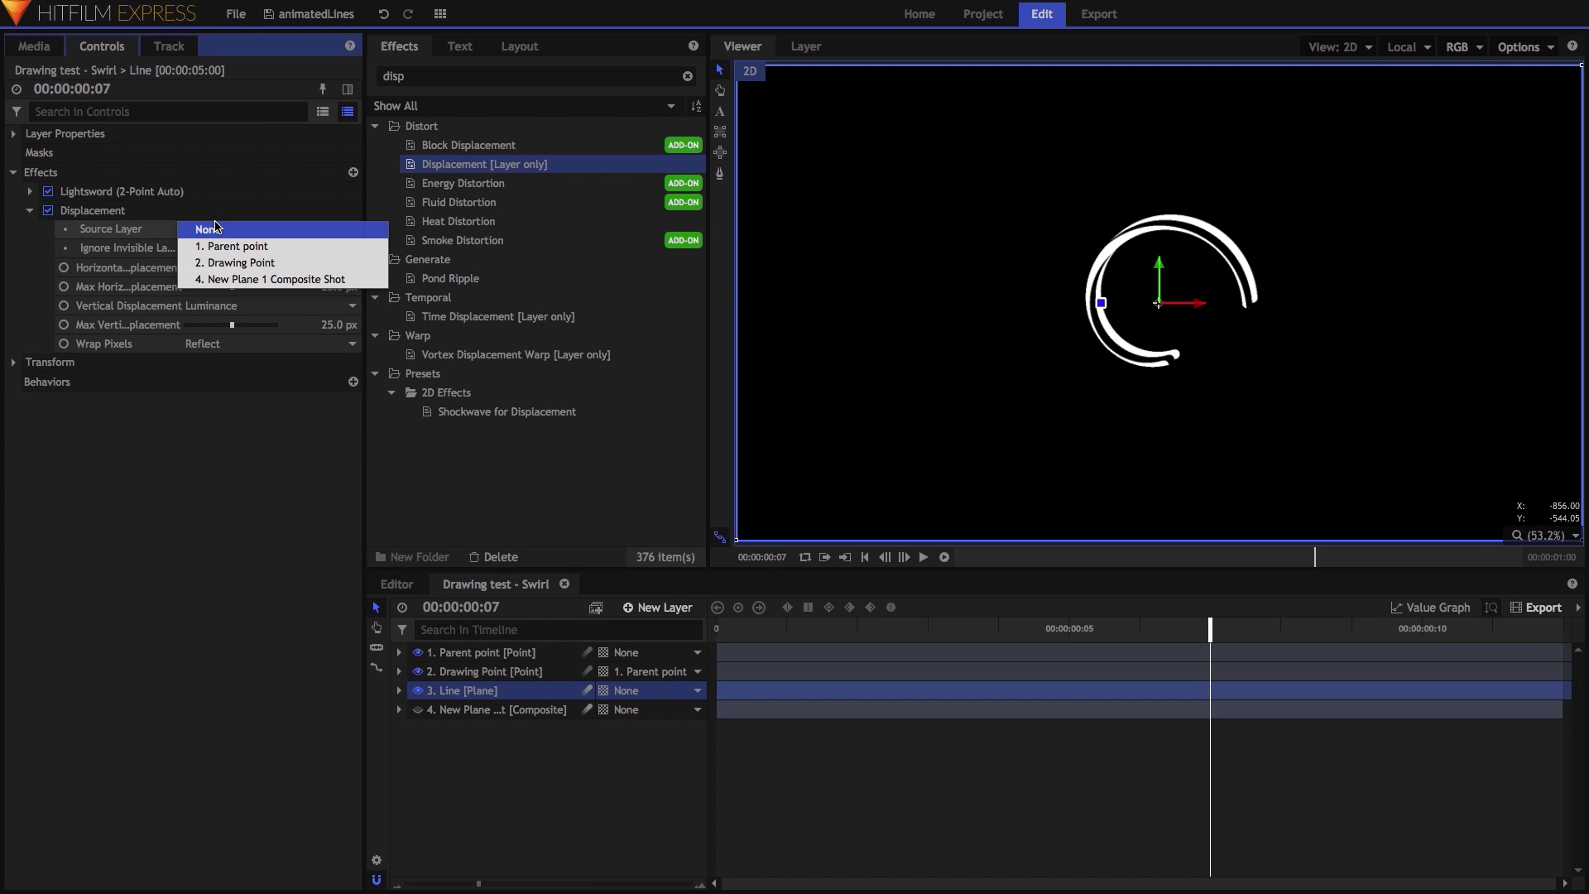
{"action": "left_click", "coordinate": [246, 280]}
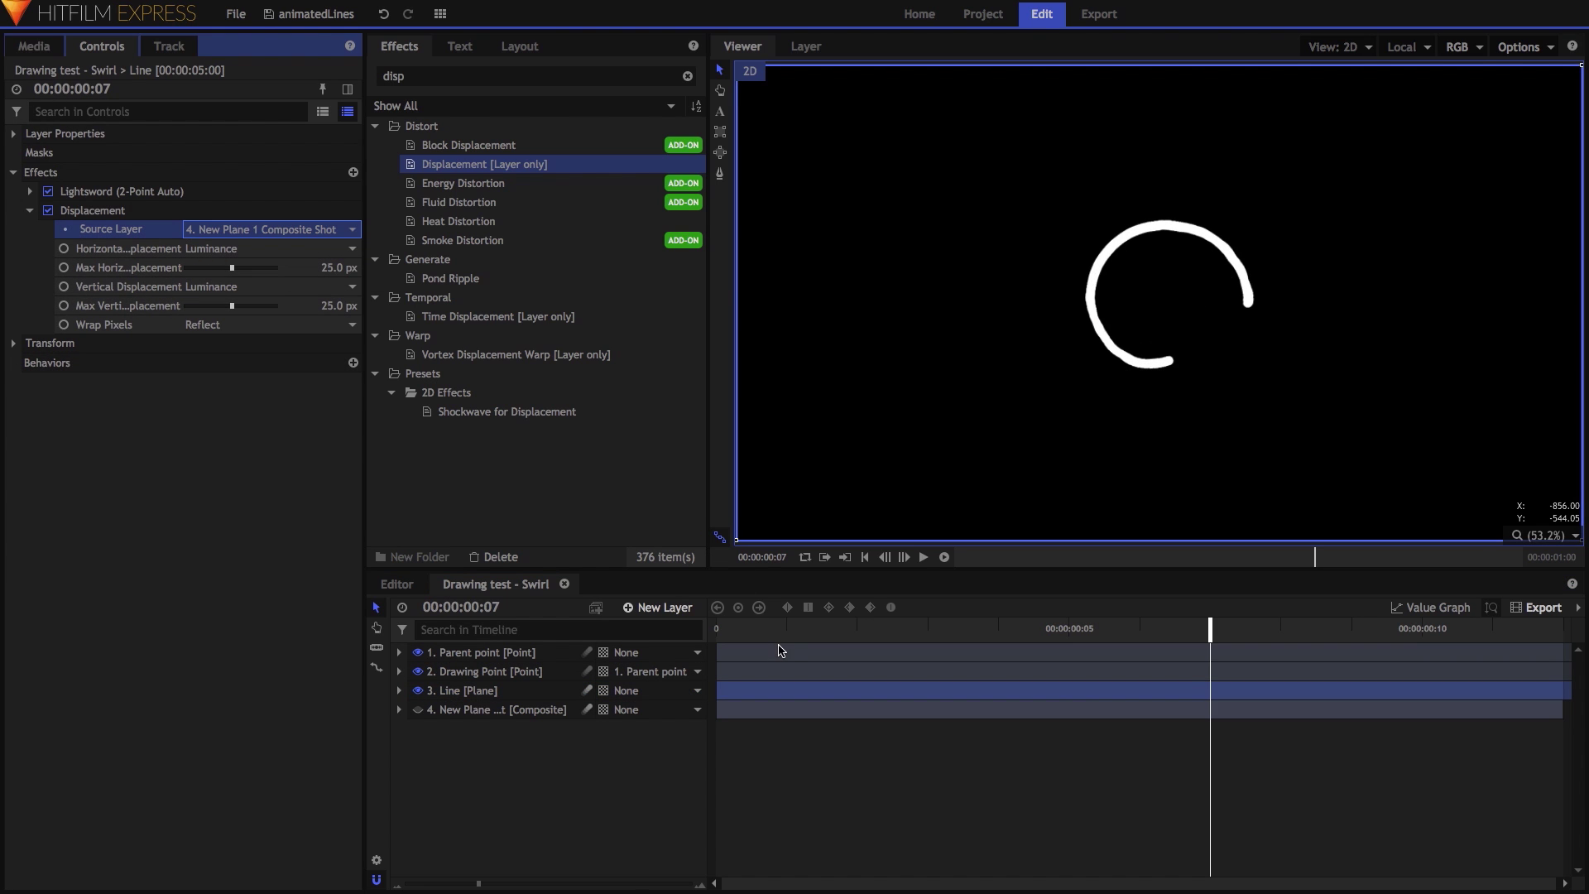
{"action": "left_click_drag", "start_coordinate": [788, 634], "coordinate": [1067, 677]}
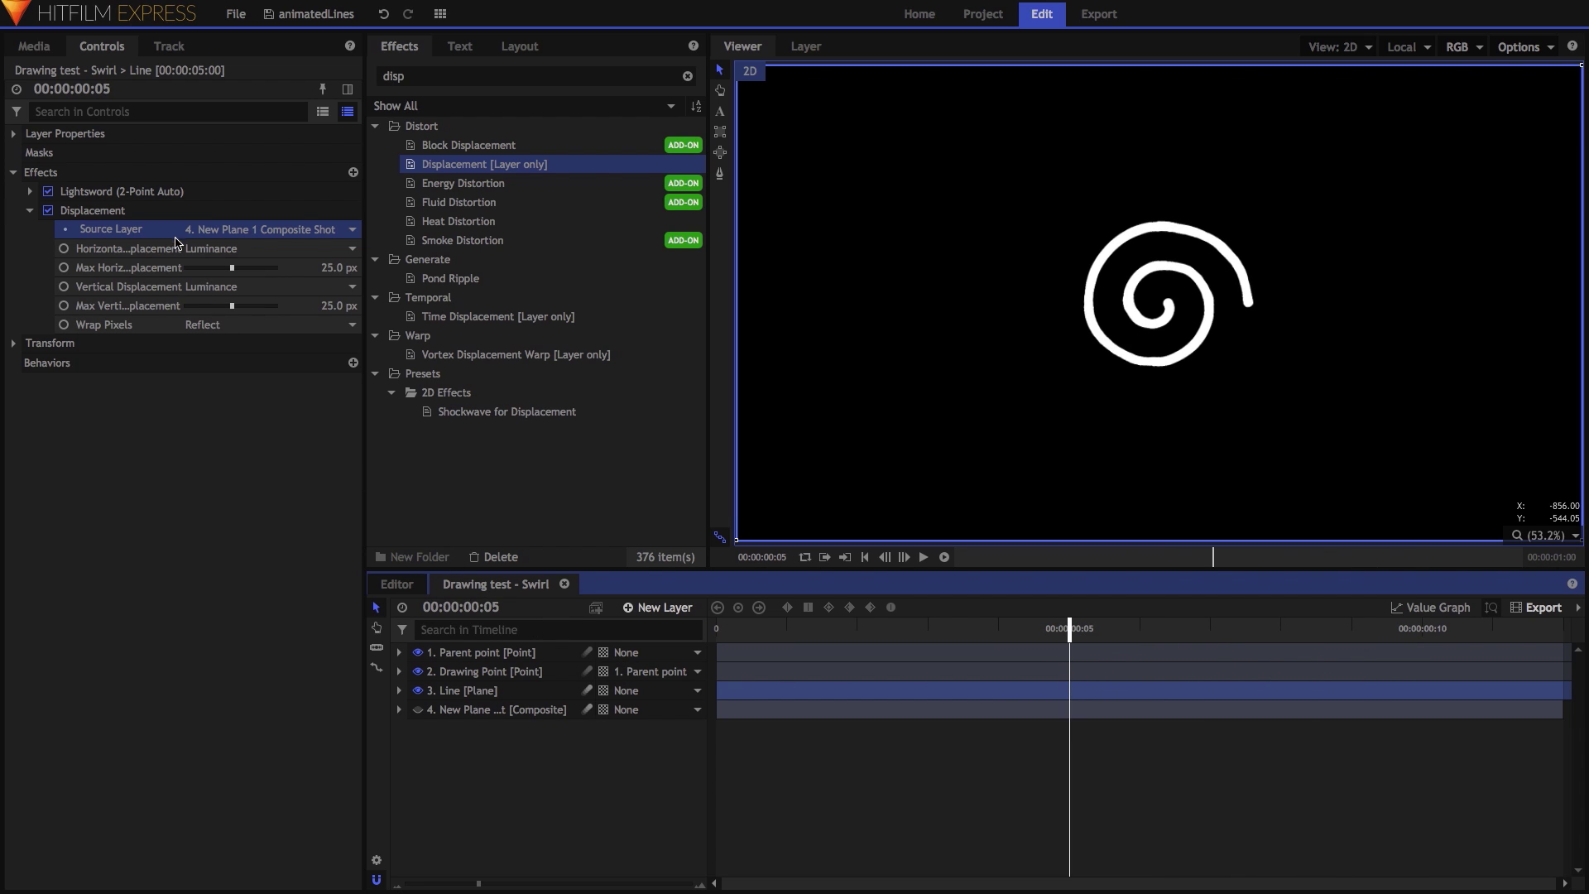
Save the Lightsword effect as a 2D Effects preset named 'Spiffy', then search effects for 'line'.
{"action": "left_click", "coordinate": [184, 194]}
{"action": "right_click", "coordinate": [184, 193]}
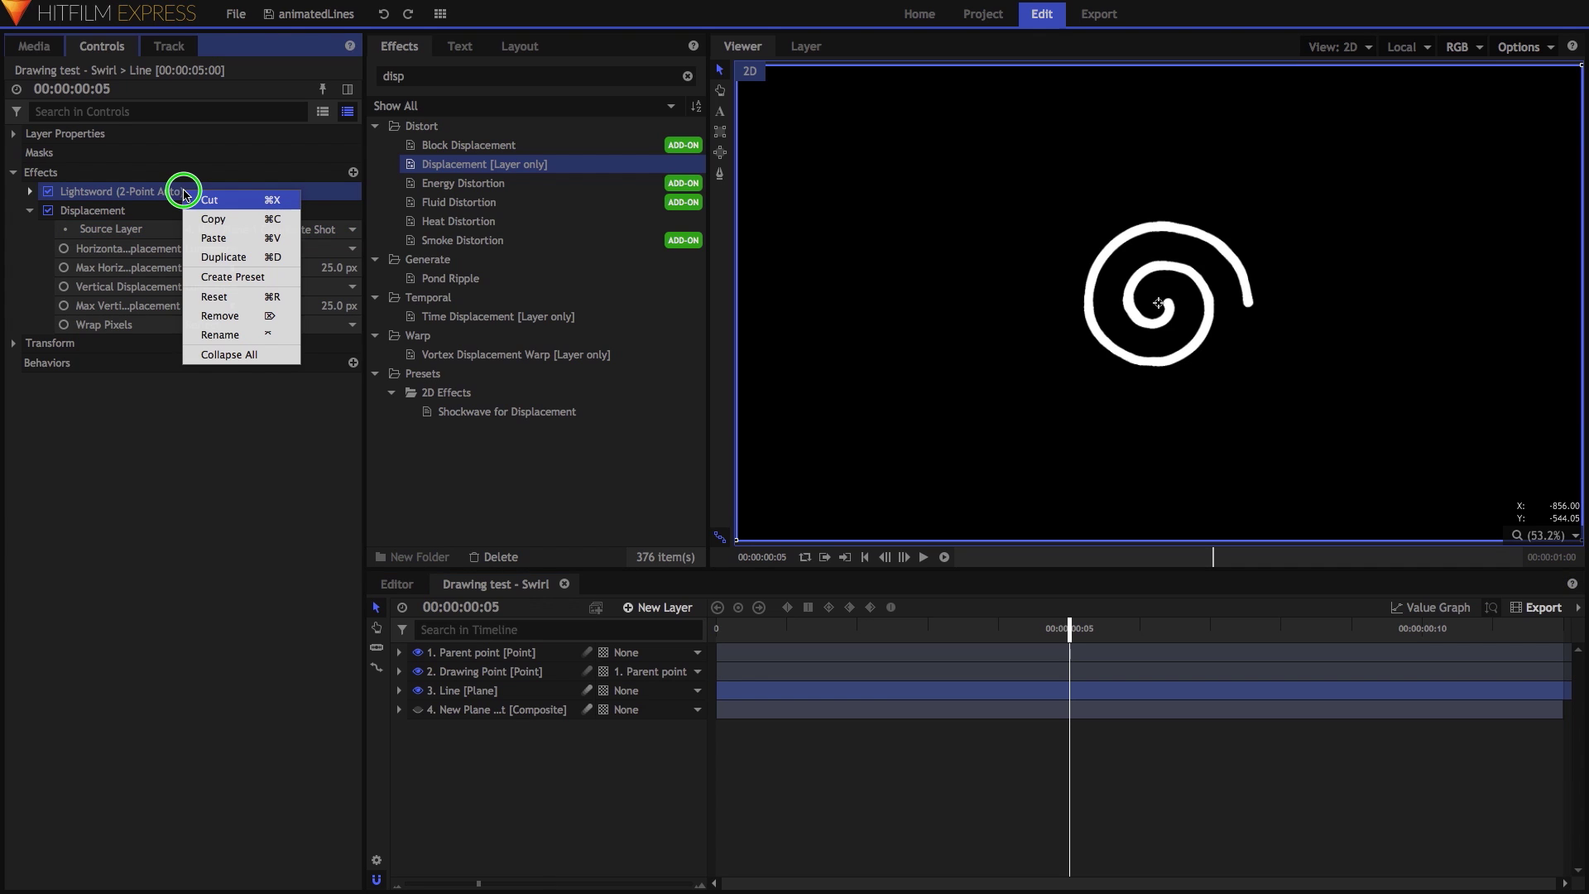
{"action": "left_click", "coordinate": [230, 283]}
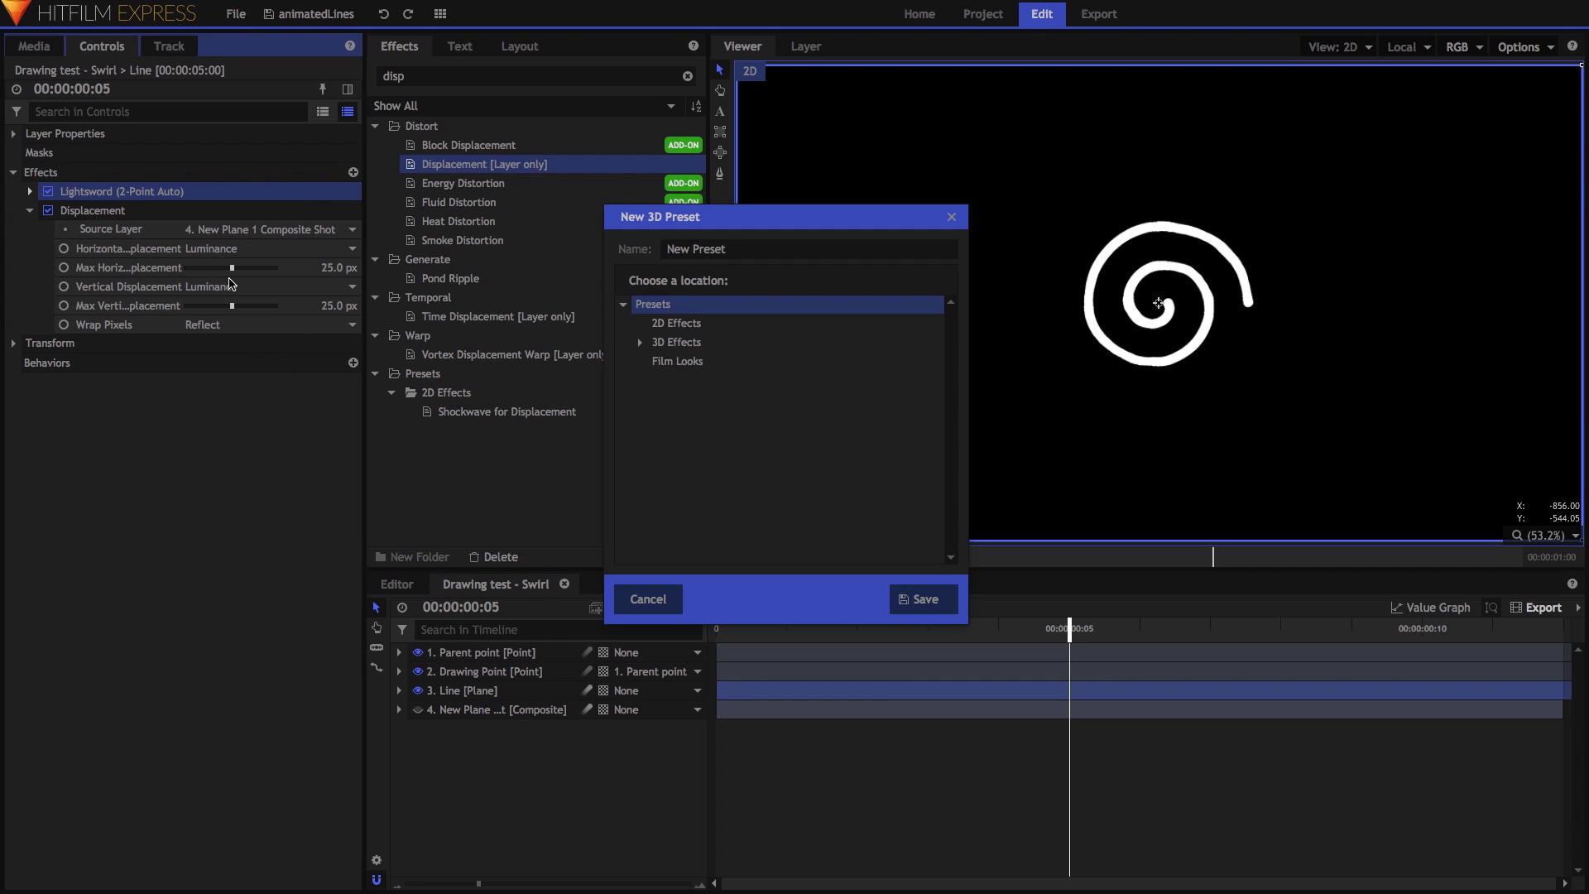
{"action": "left_click_drag", "start_coordinate": [749, 249], "coordinate": [623, 247]}
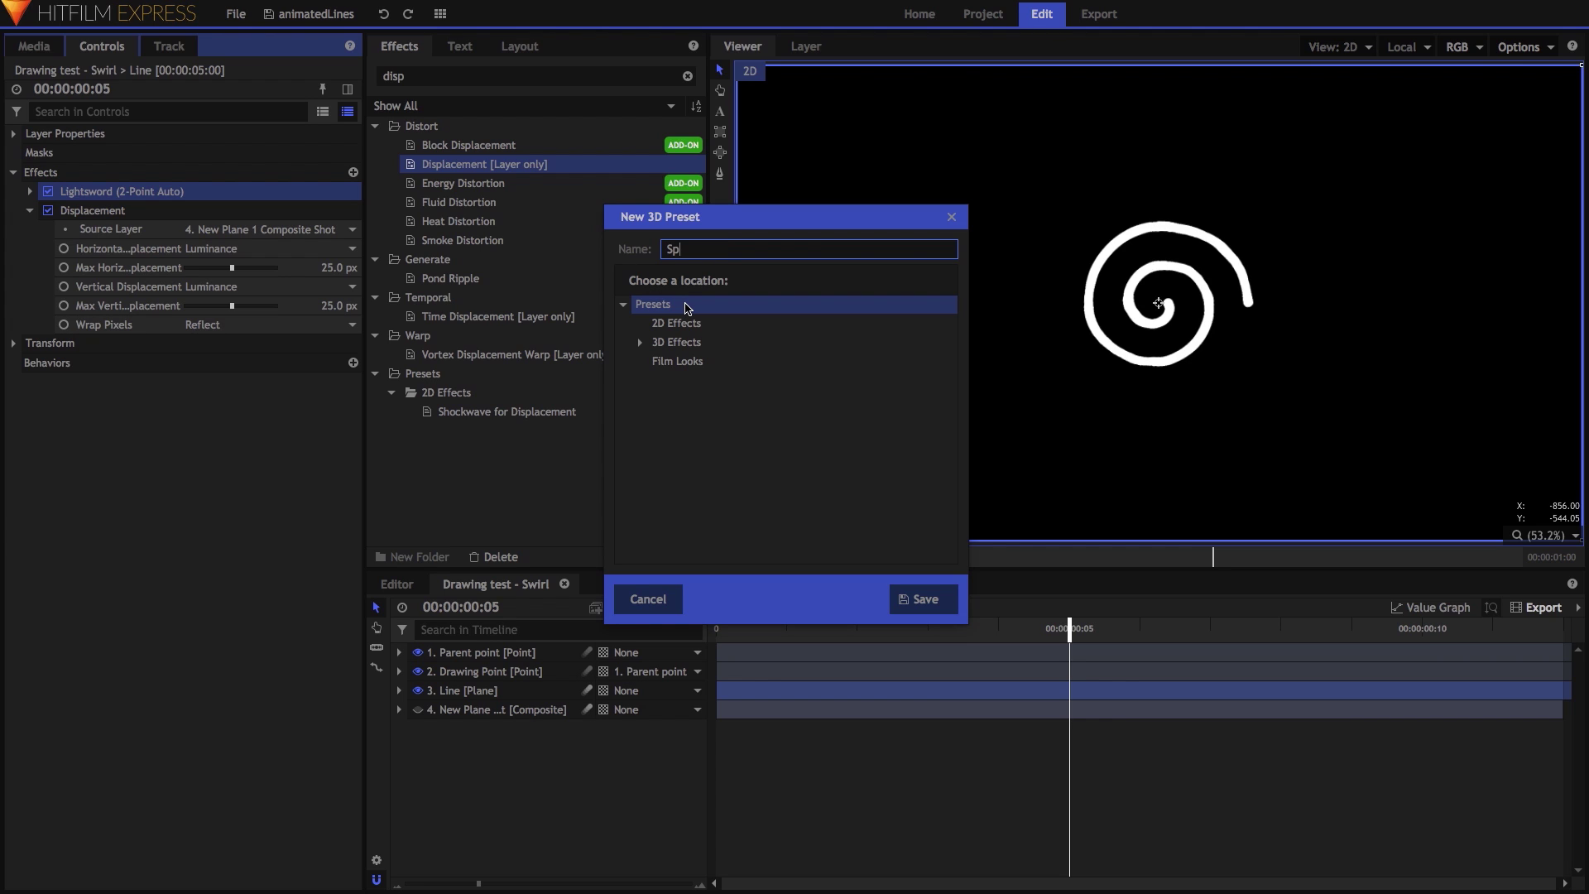
{"action": "left_click", "coordinate": [683, 325]}
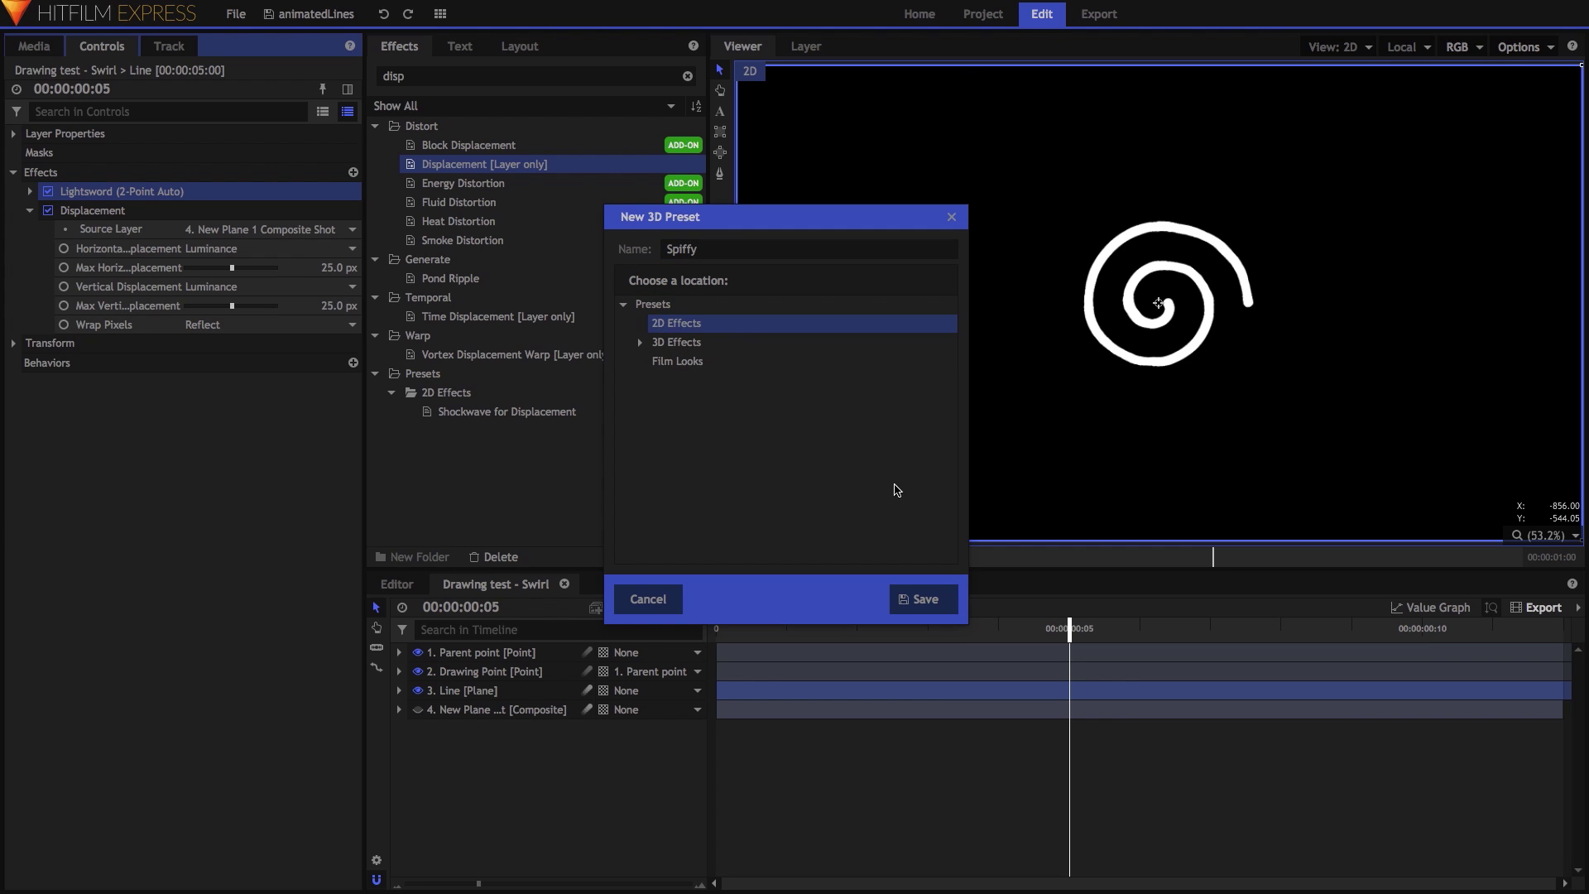
{"action": "left_click", "coordinate": [648, 599]}
{"action": "double_click", "coordinate": [414, 76]}
{"action": "type", "text": "line"}
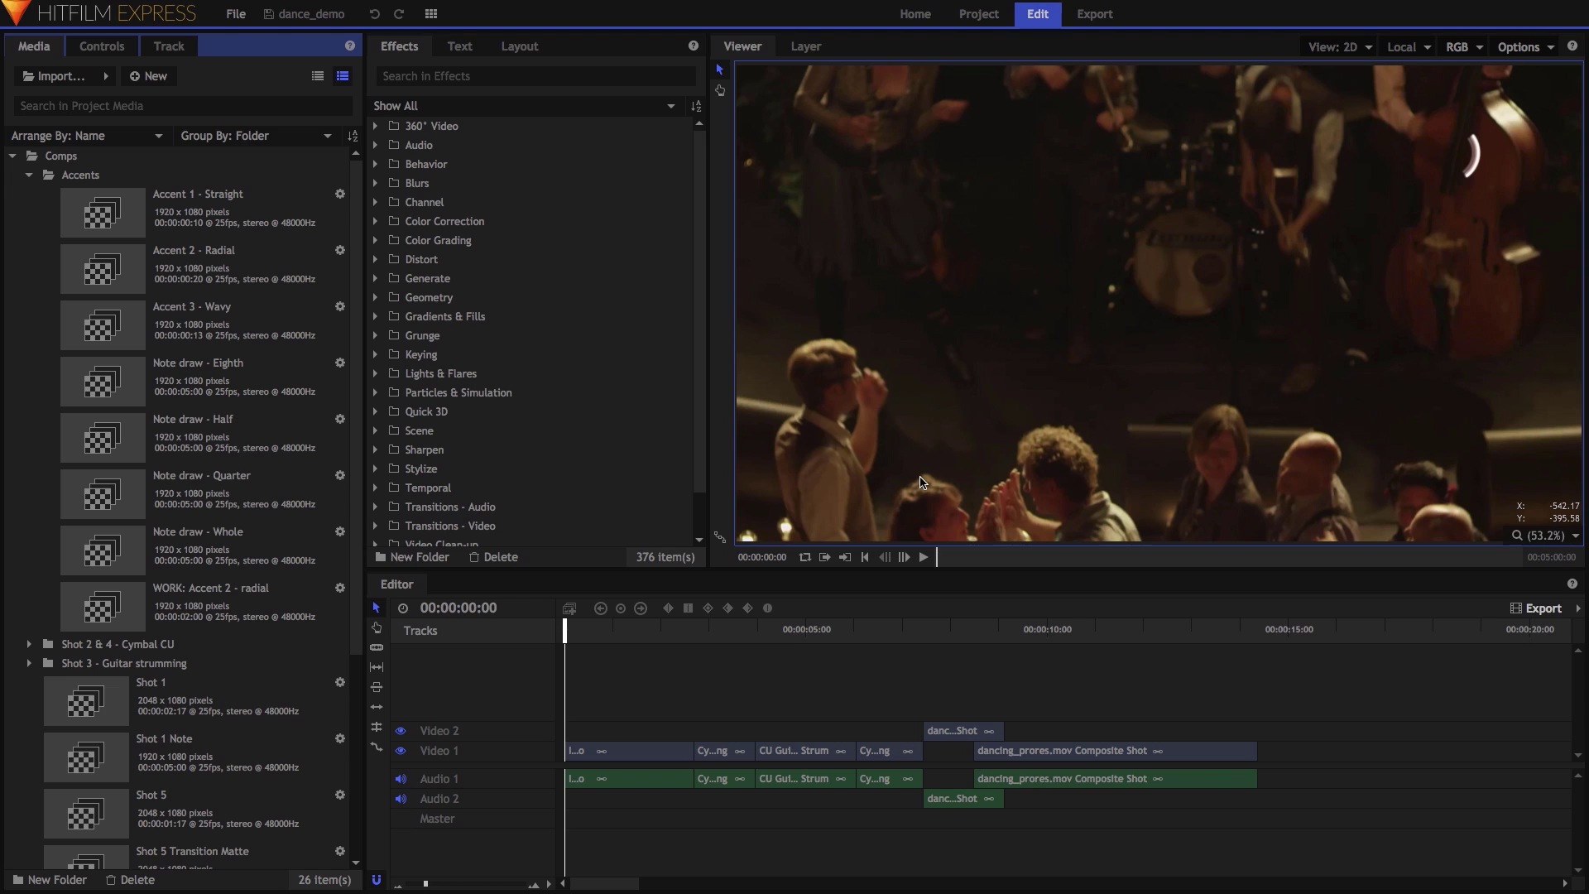
Switch the Media panel to list view and select the Accents folder's Accent 1, 2 and 3 comps.
{"action": "left_click_drag", "start_coordinate": [354, 279], "coordinate": [347, 248]}
{"action": "left_click", "coordinate": [319, 80]}
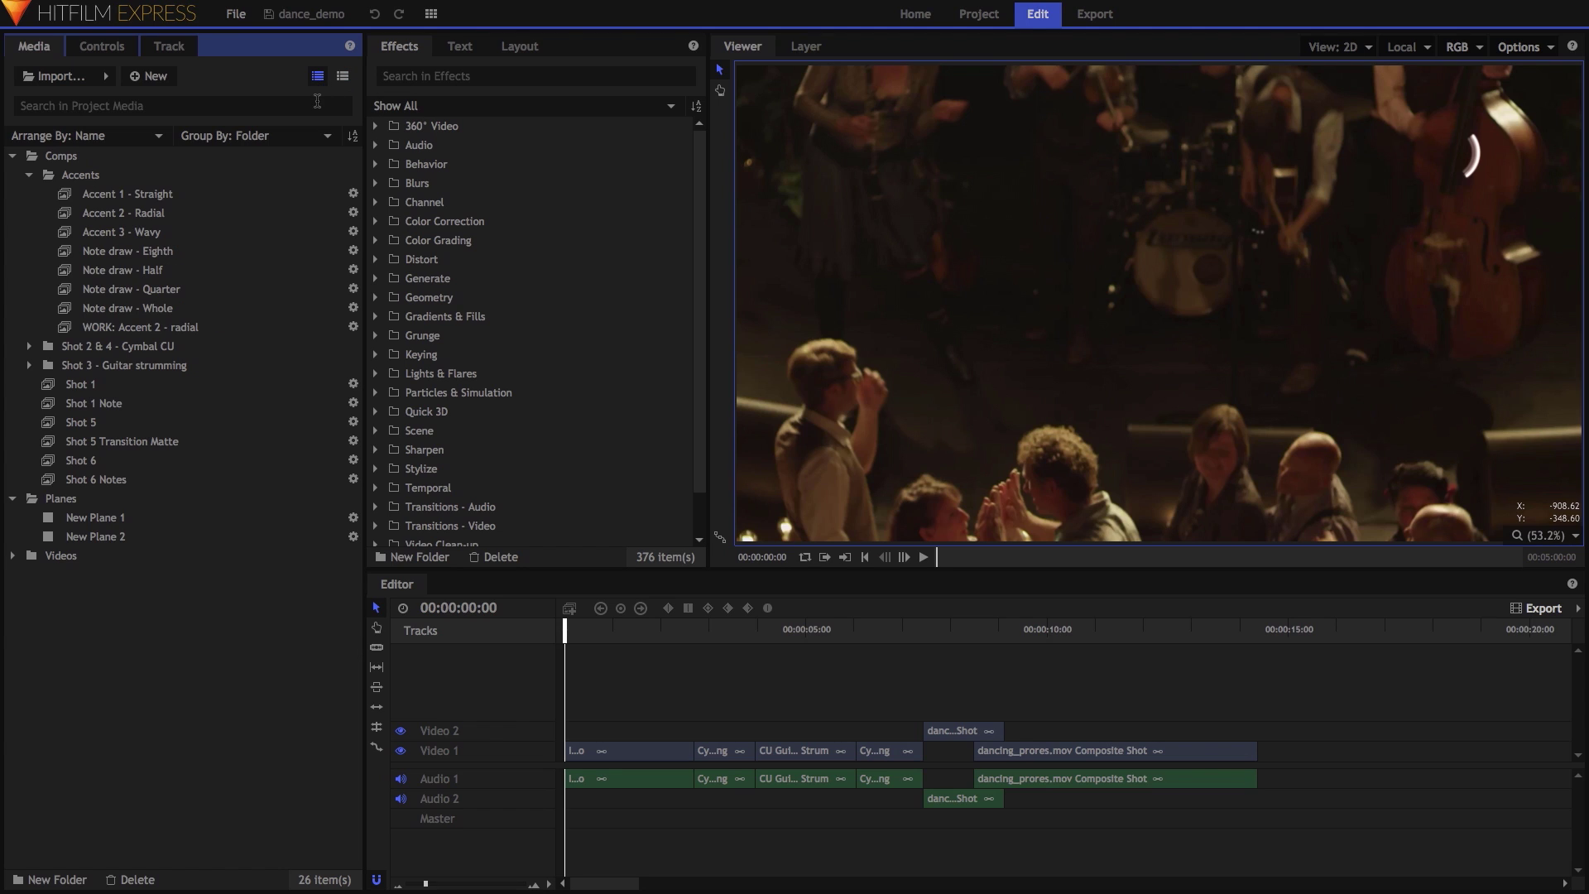
{"action": "left_click", "coordinate": [120, 175]}
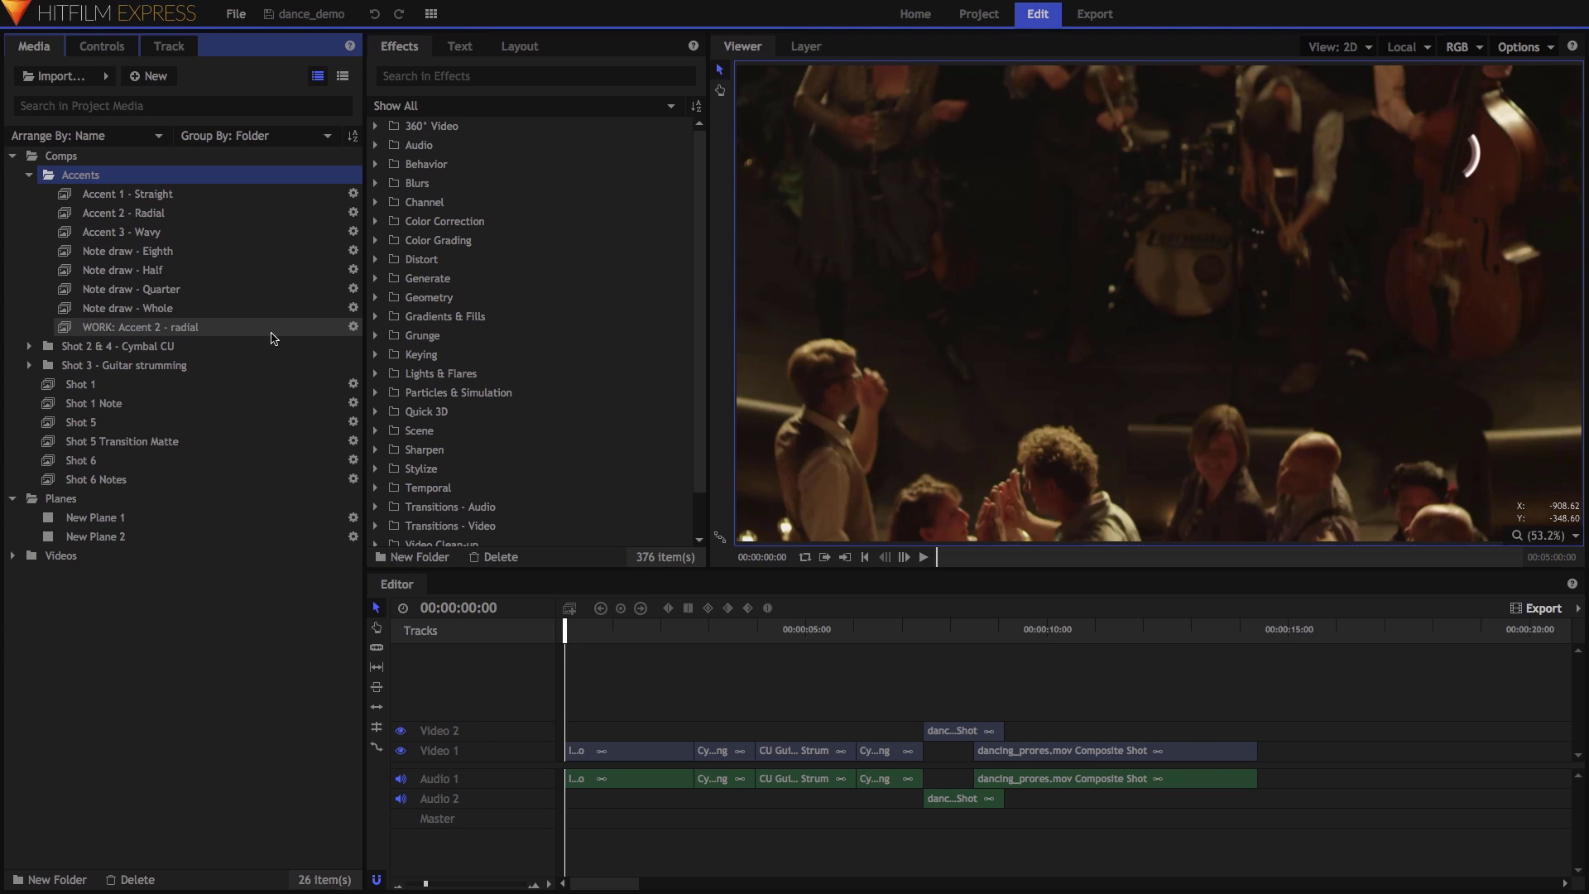
{"action": "left_click", "coordinate": [226, 194]}
{"action": "left_click", "coordinate": [226, 213]}
{"action": "left_click", "coordinate": [225, 232]}
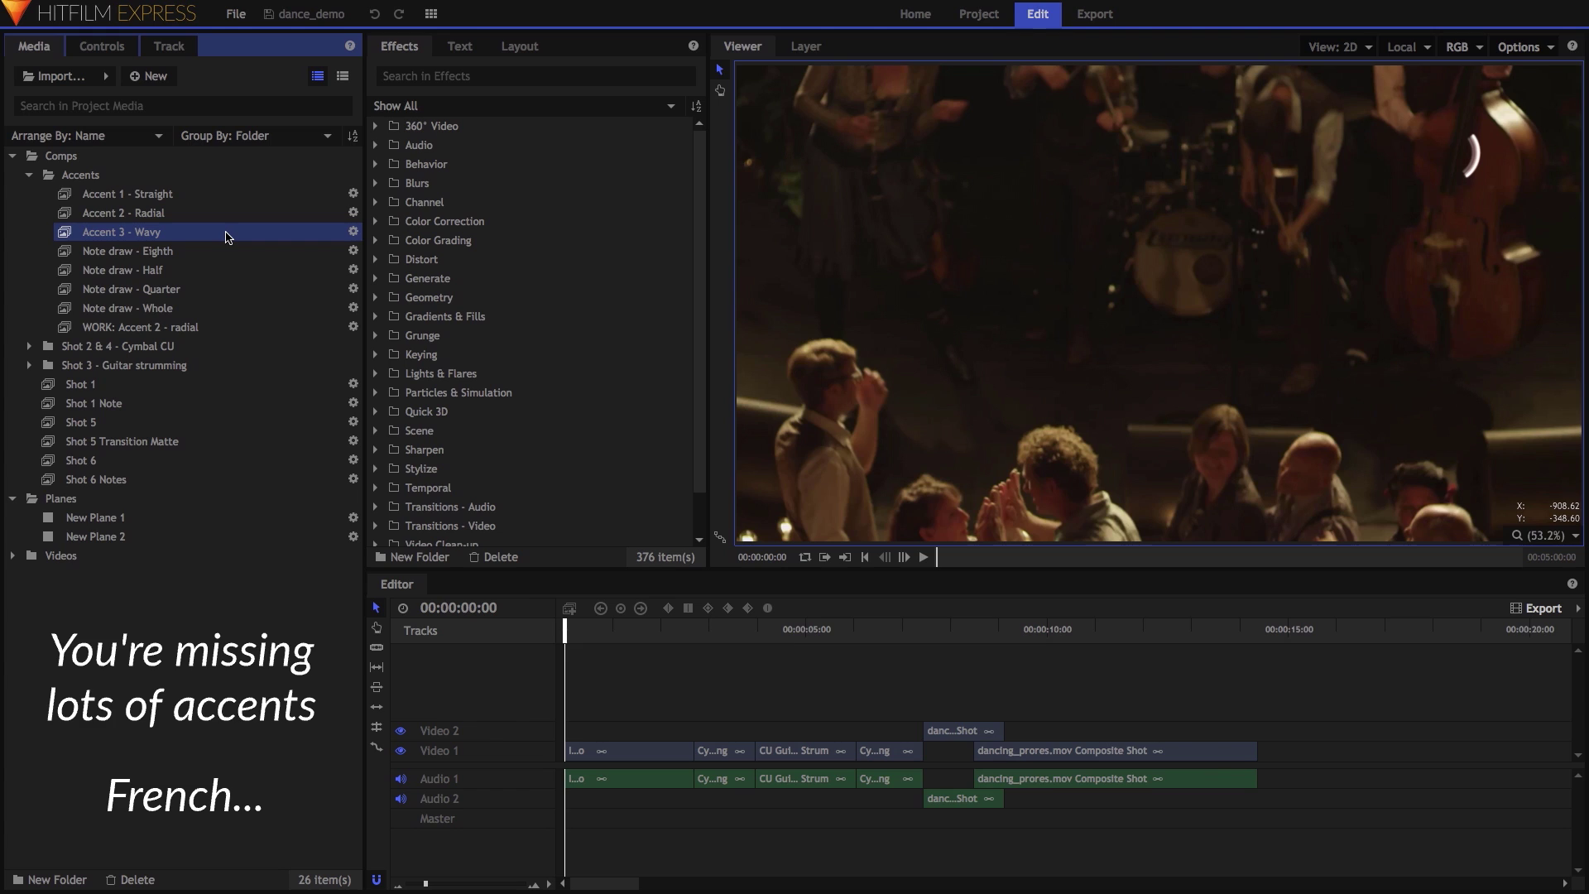
Open Accent 1 - Straight and expand Lines > Effects > Line 1 > Core to inspect its Width keyframes.
{"action": "double_click", "coordinate": [202, 195]}
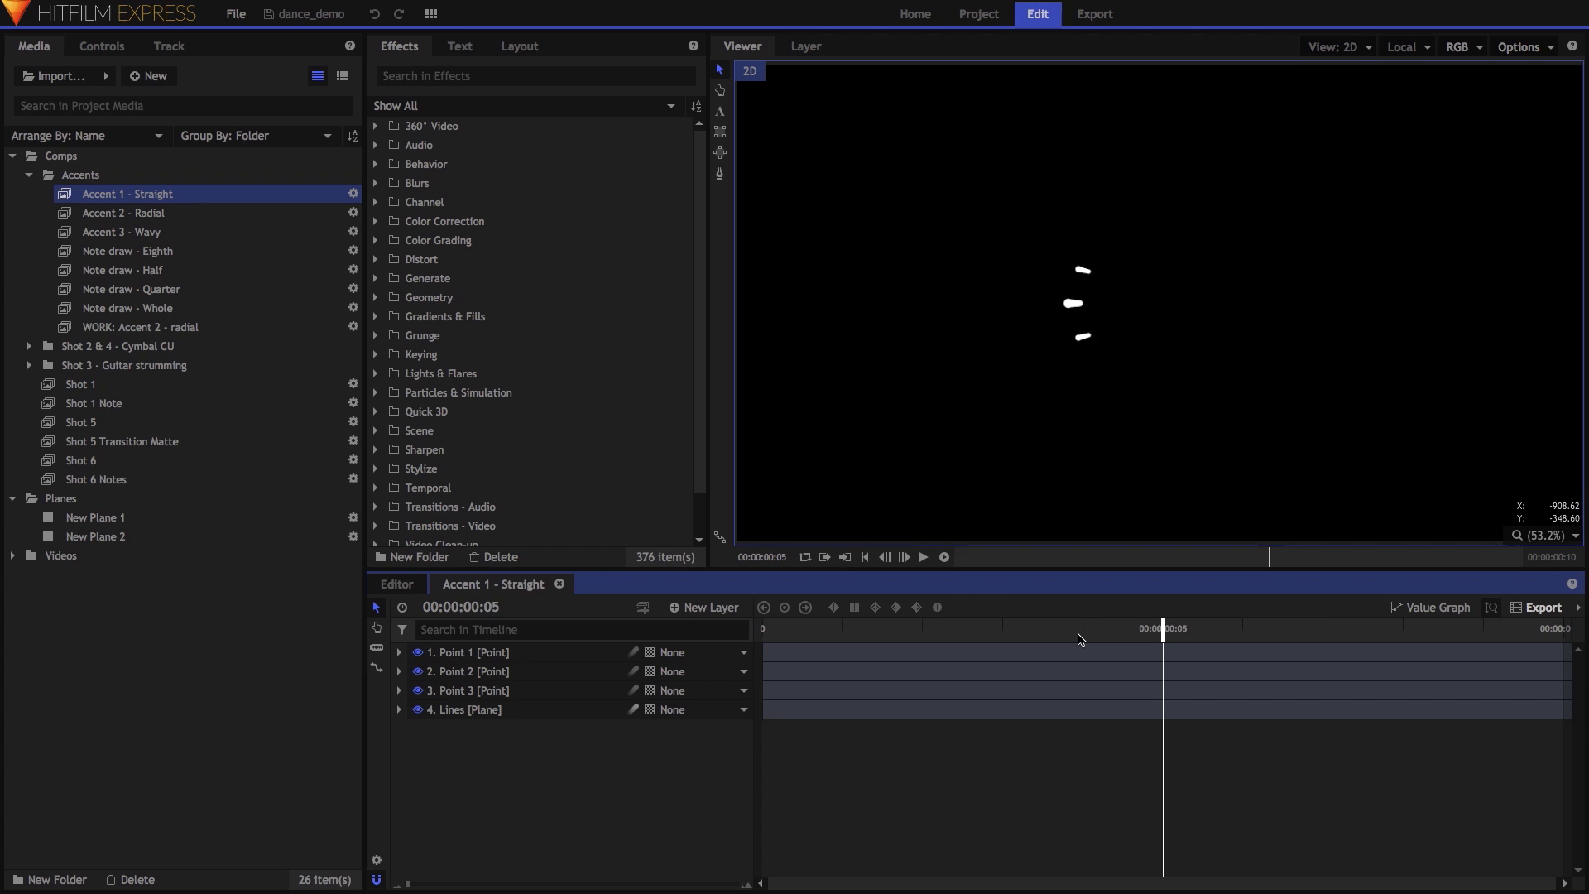
{"action": "left_click_drag", "start_coordinate": [1158, 628], "coordinate": [1035, 645]}
{"action": "left_click", "coordinate": [399, 709]}
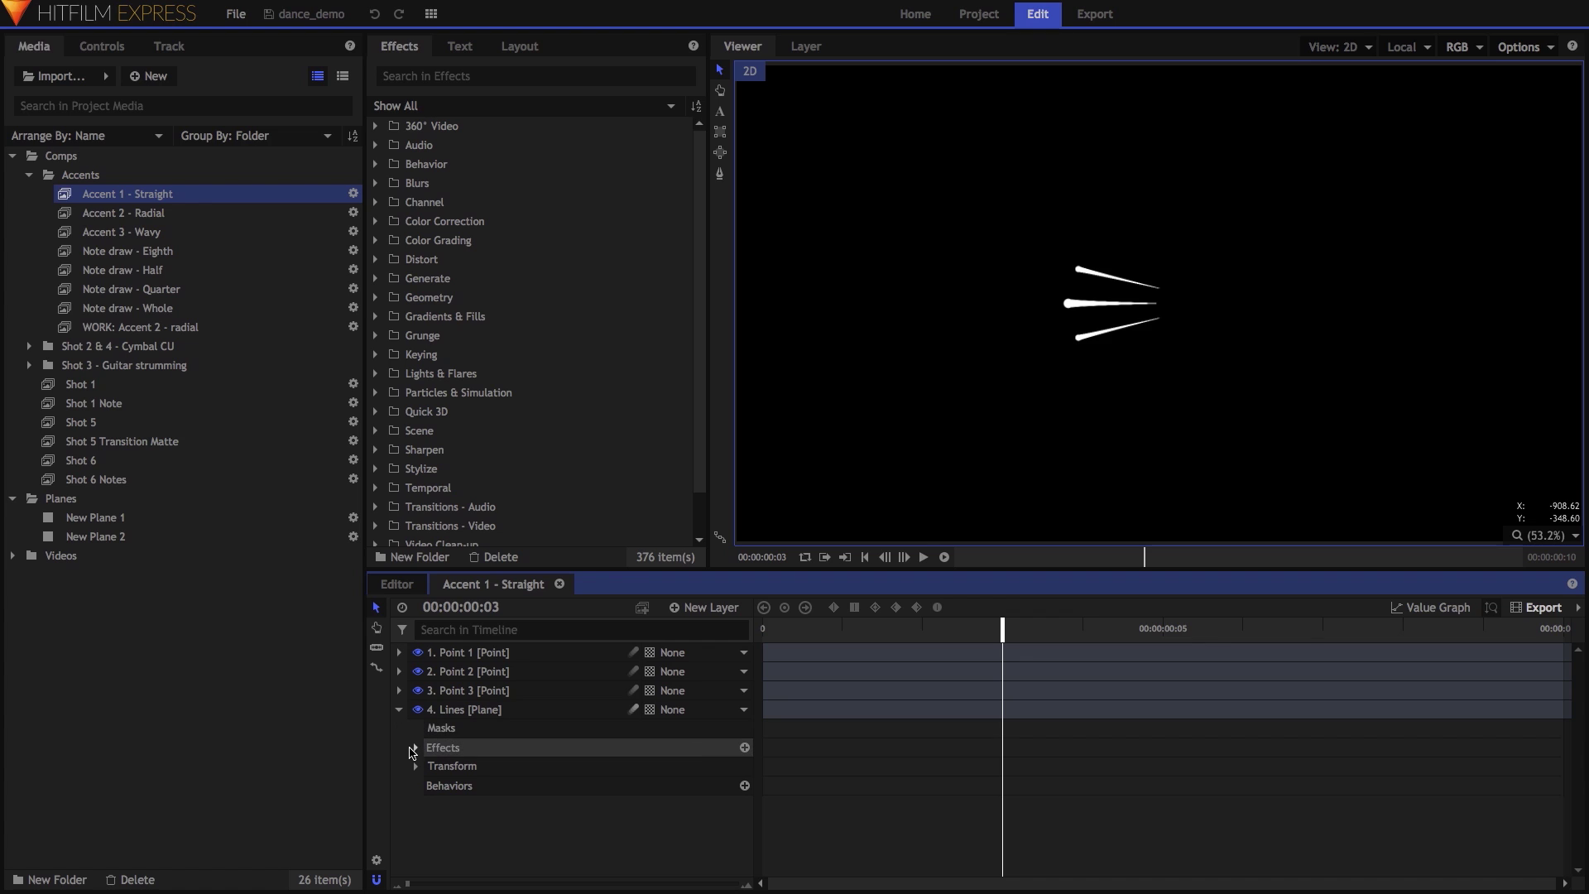
{"action": "left_click", "coordinate": [415, 748]}
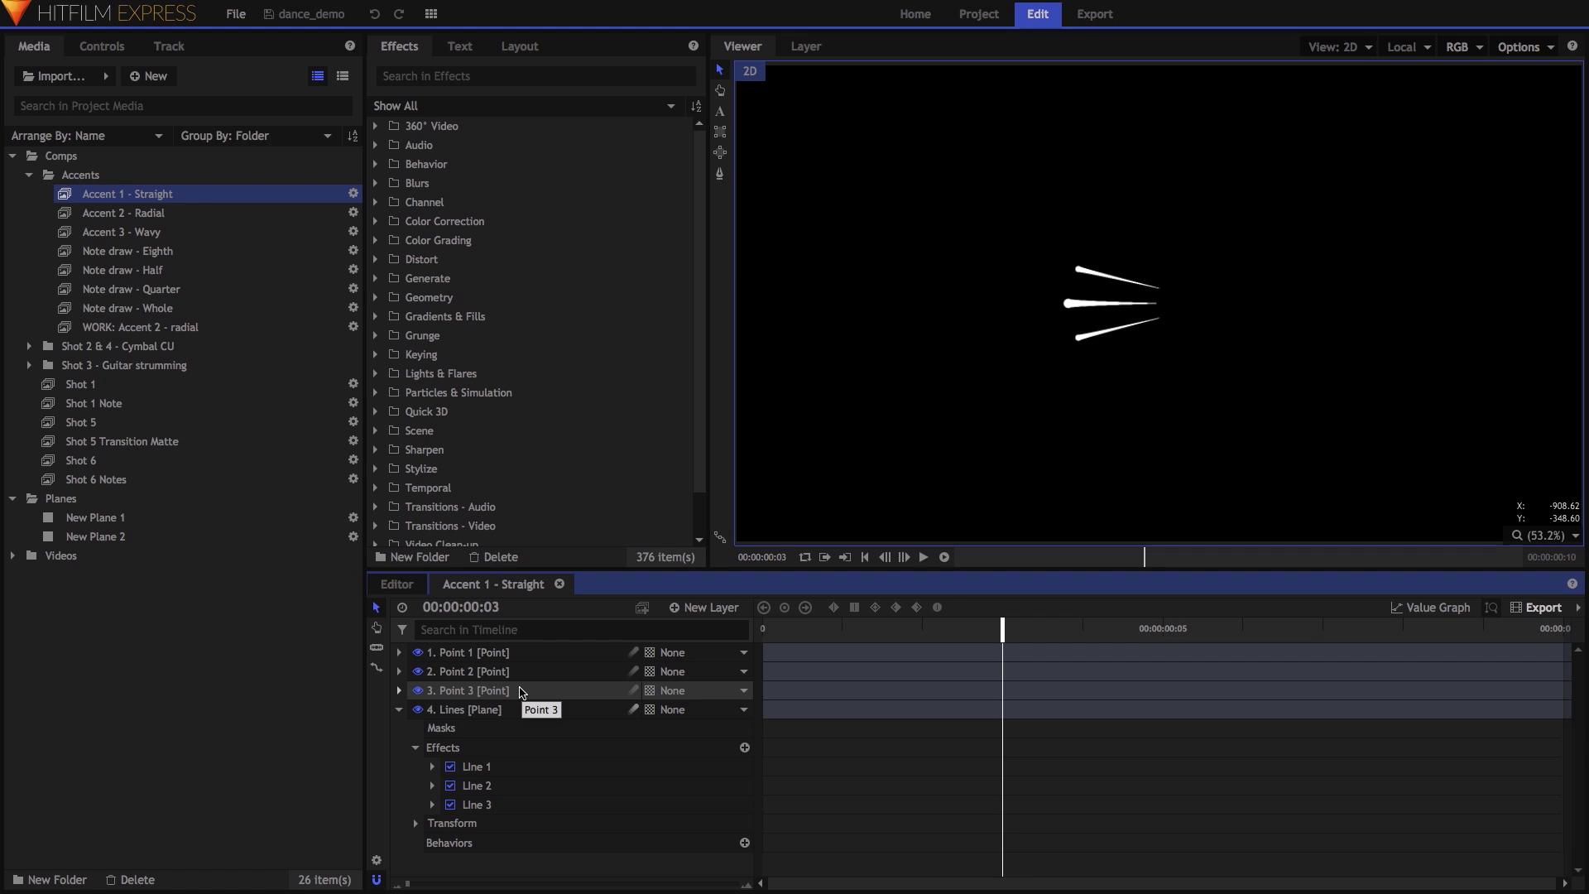
{"action": "left_click", "coordinate": [432, 767]}
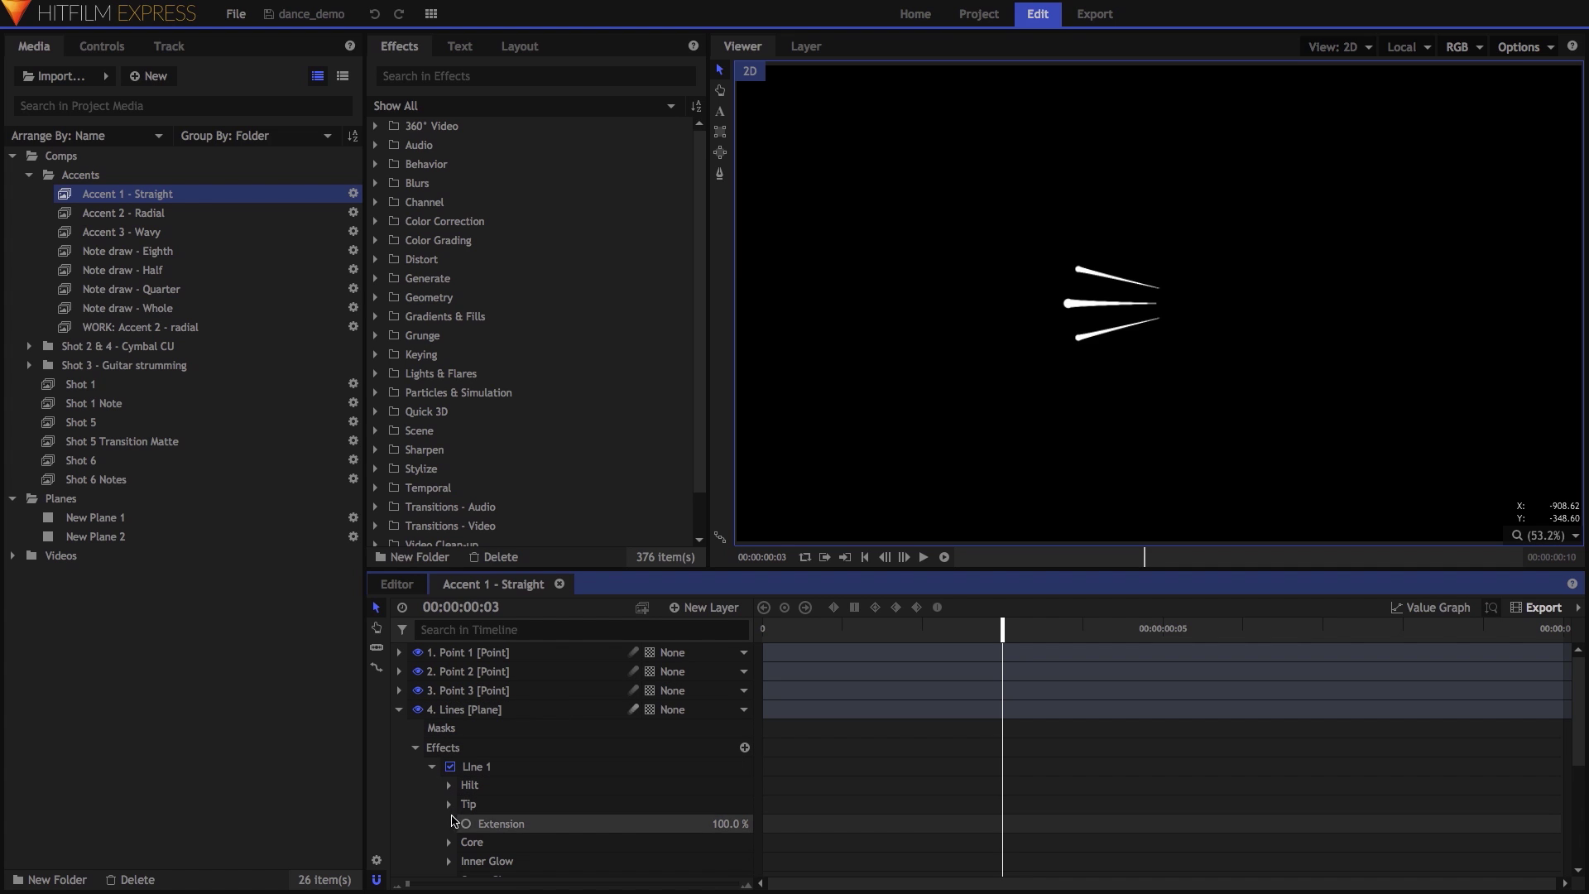
{"action": "scroll", "coordinate": [507, 791], "scroll_direction": "down", "scroll_amount": 3}
{"action": "left_click", "coordinate": [448, 787]}
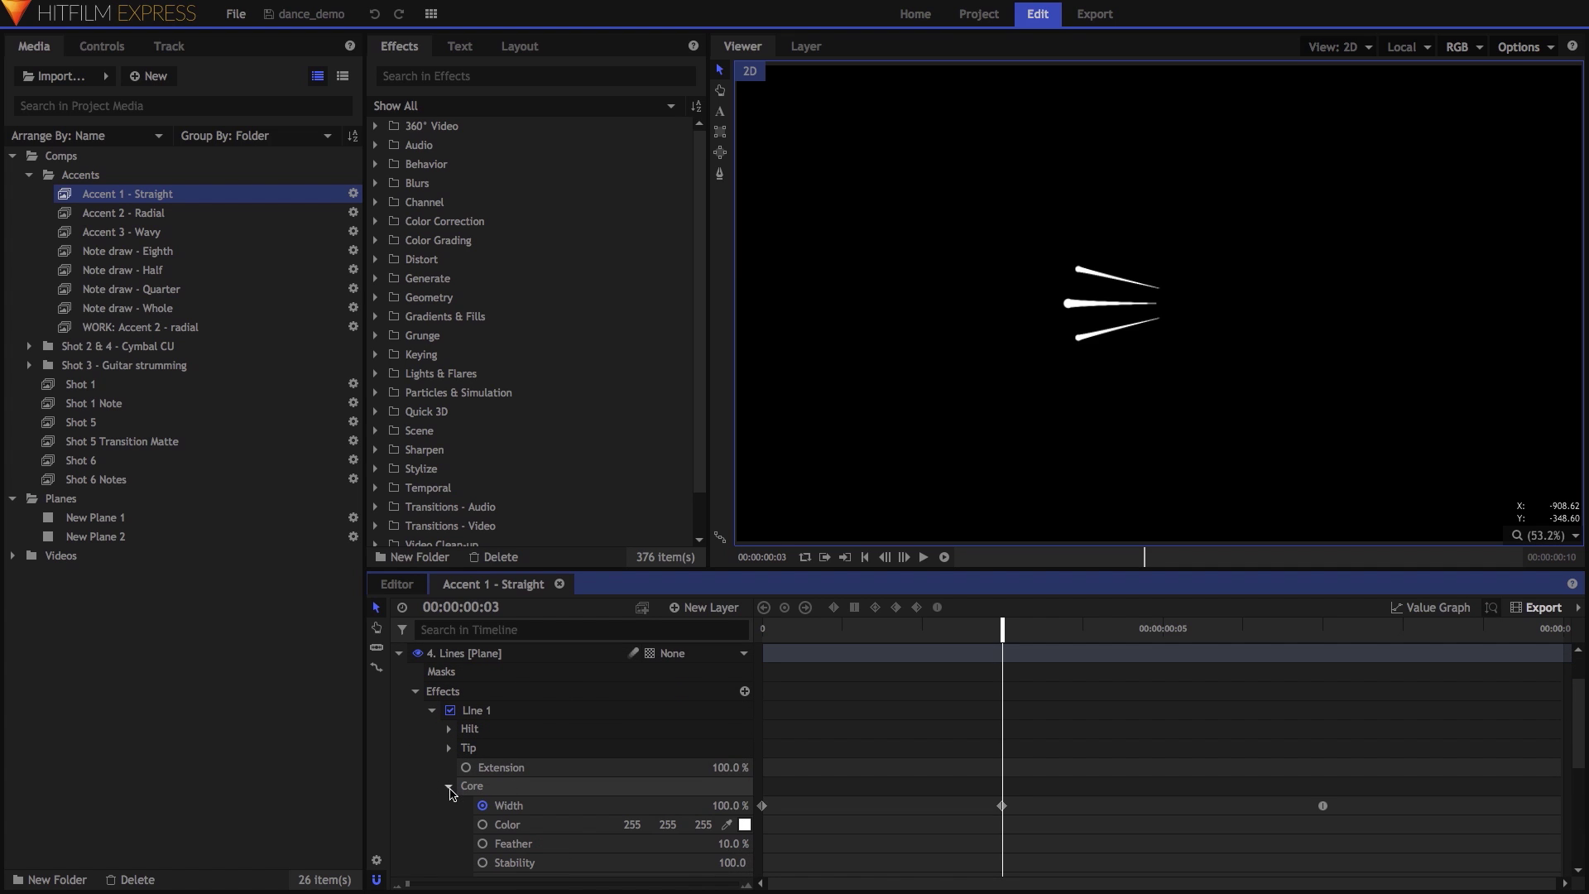
{"action": "scroll", "coordinate": [474, 796], "scroll_direction": "down", "scroll_amount": 1}
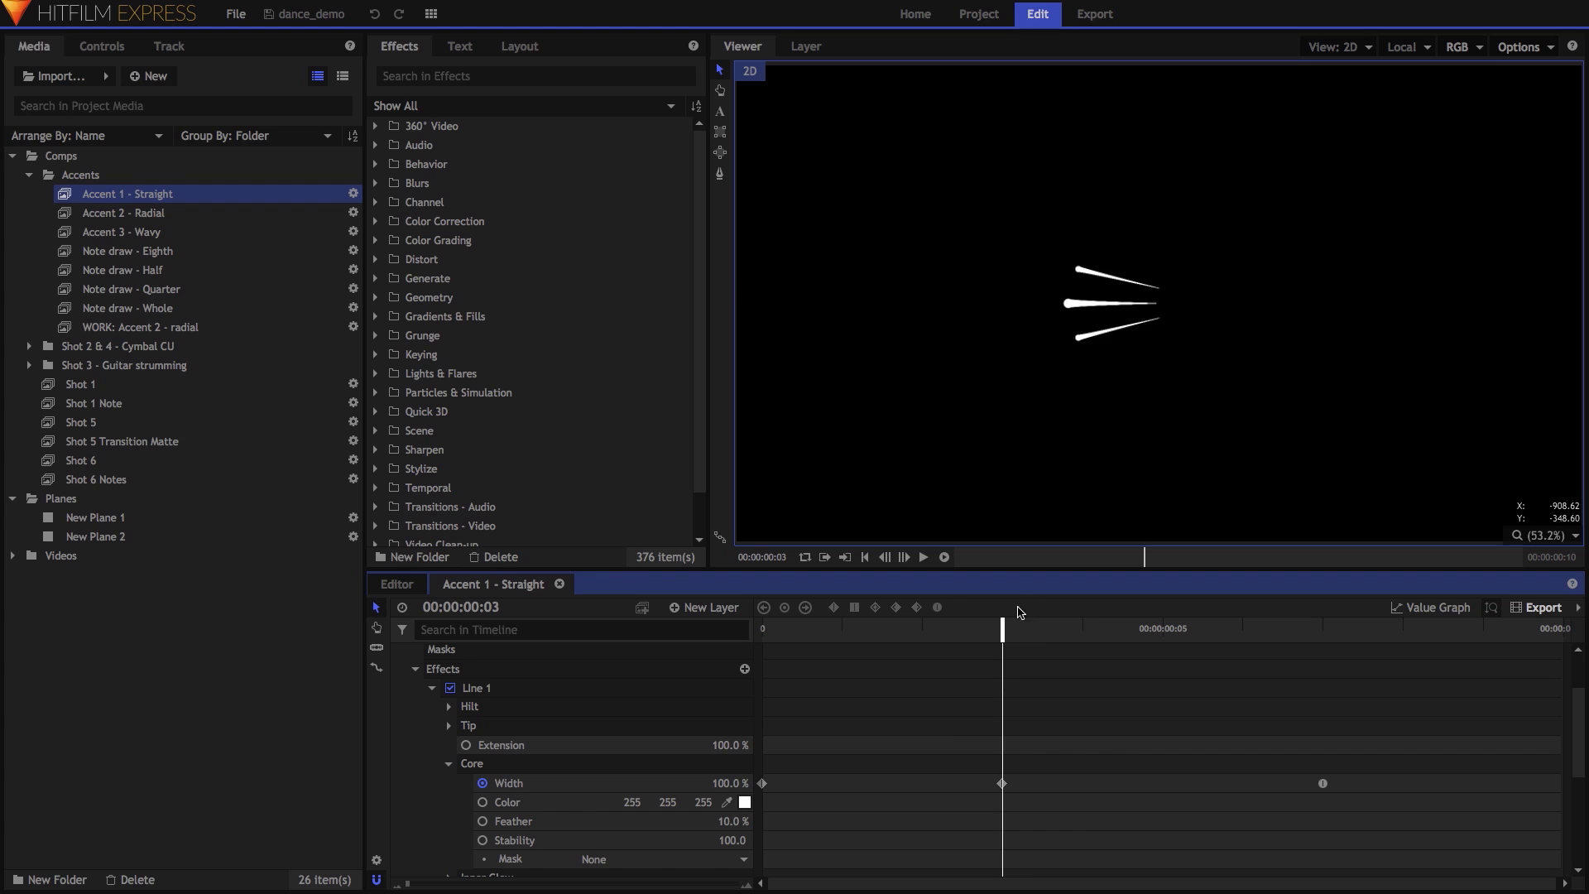
{"action": "left_click_drag", "start_coordinate": [1014, 631], "coordinate": [1323, 633]}
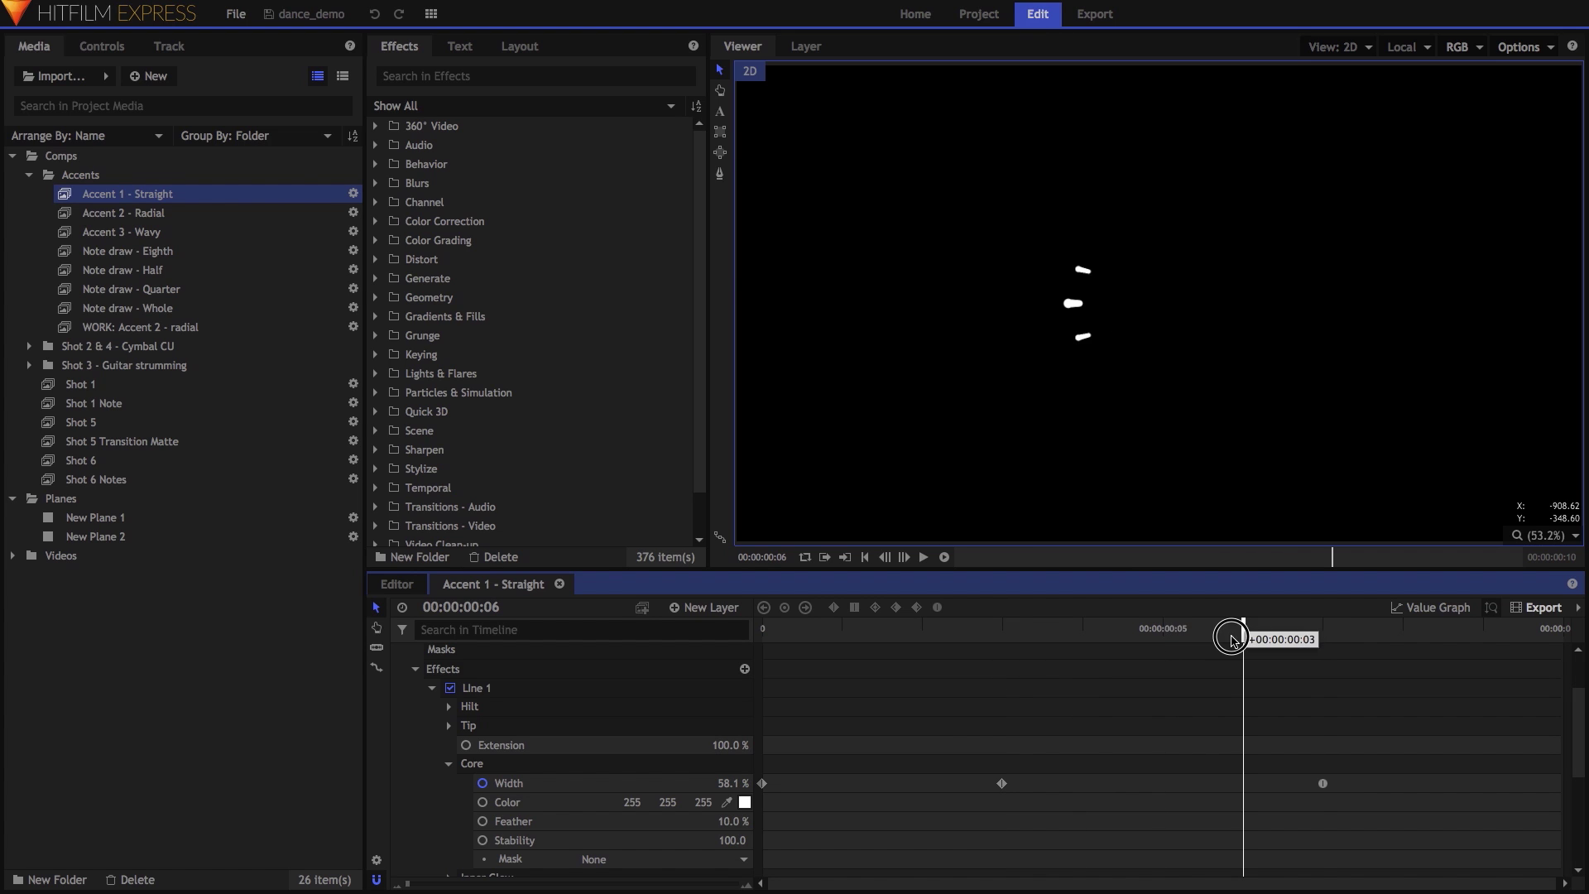
{"action": "left_click", "coordinate": [919, 636]}
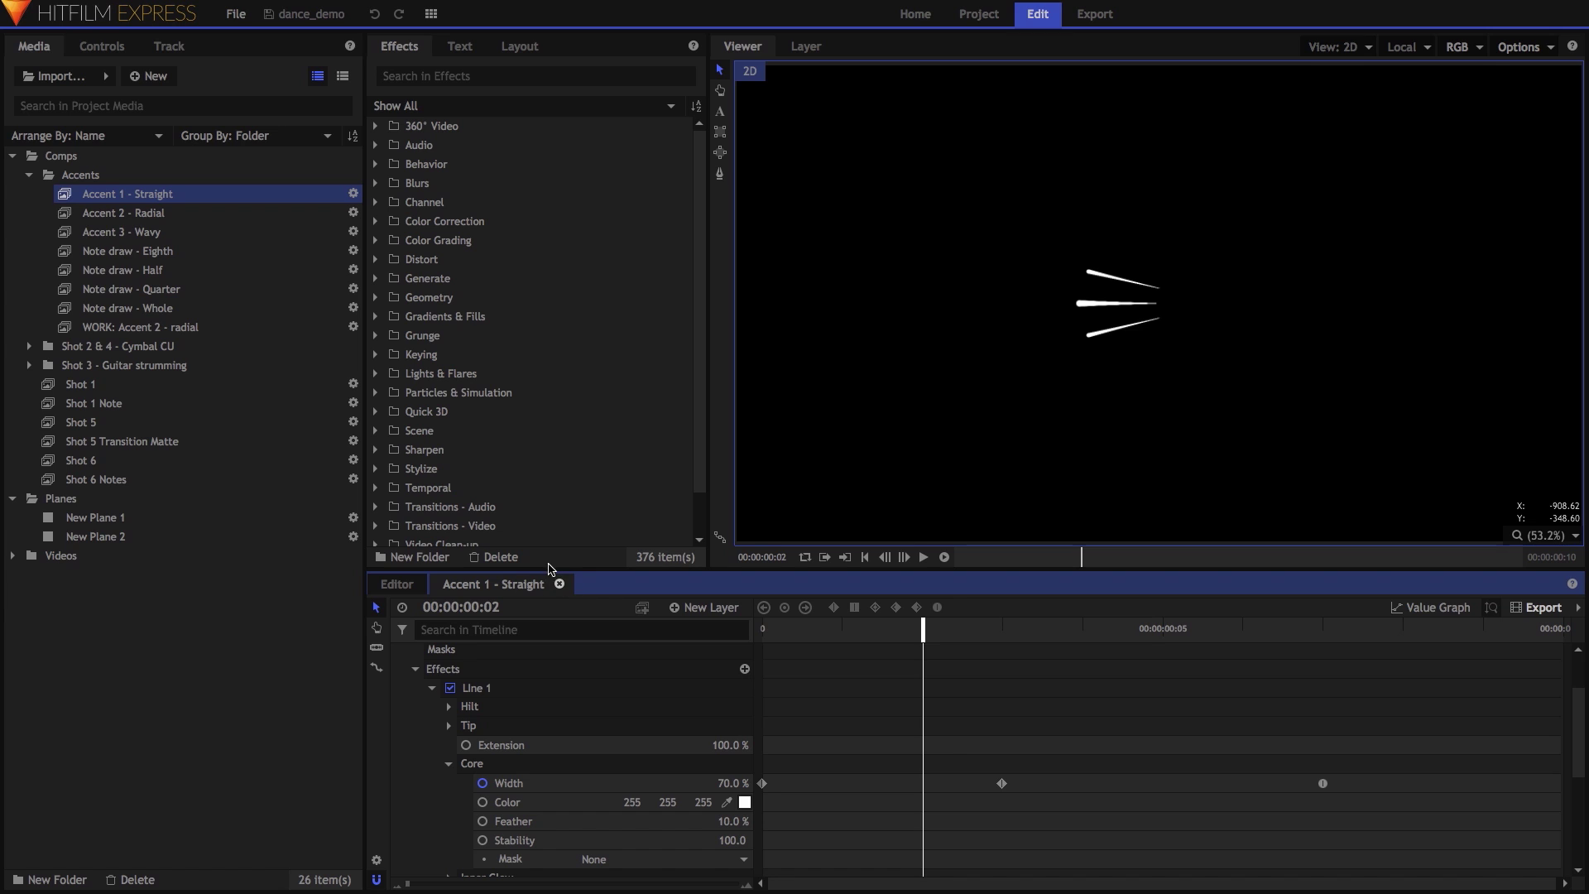
{"action": "double_click", "coordinate": [125, 232]}
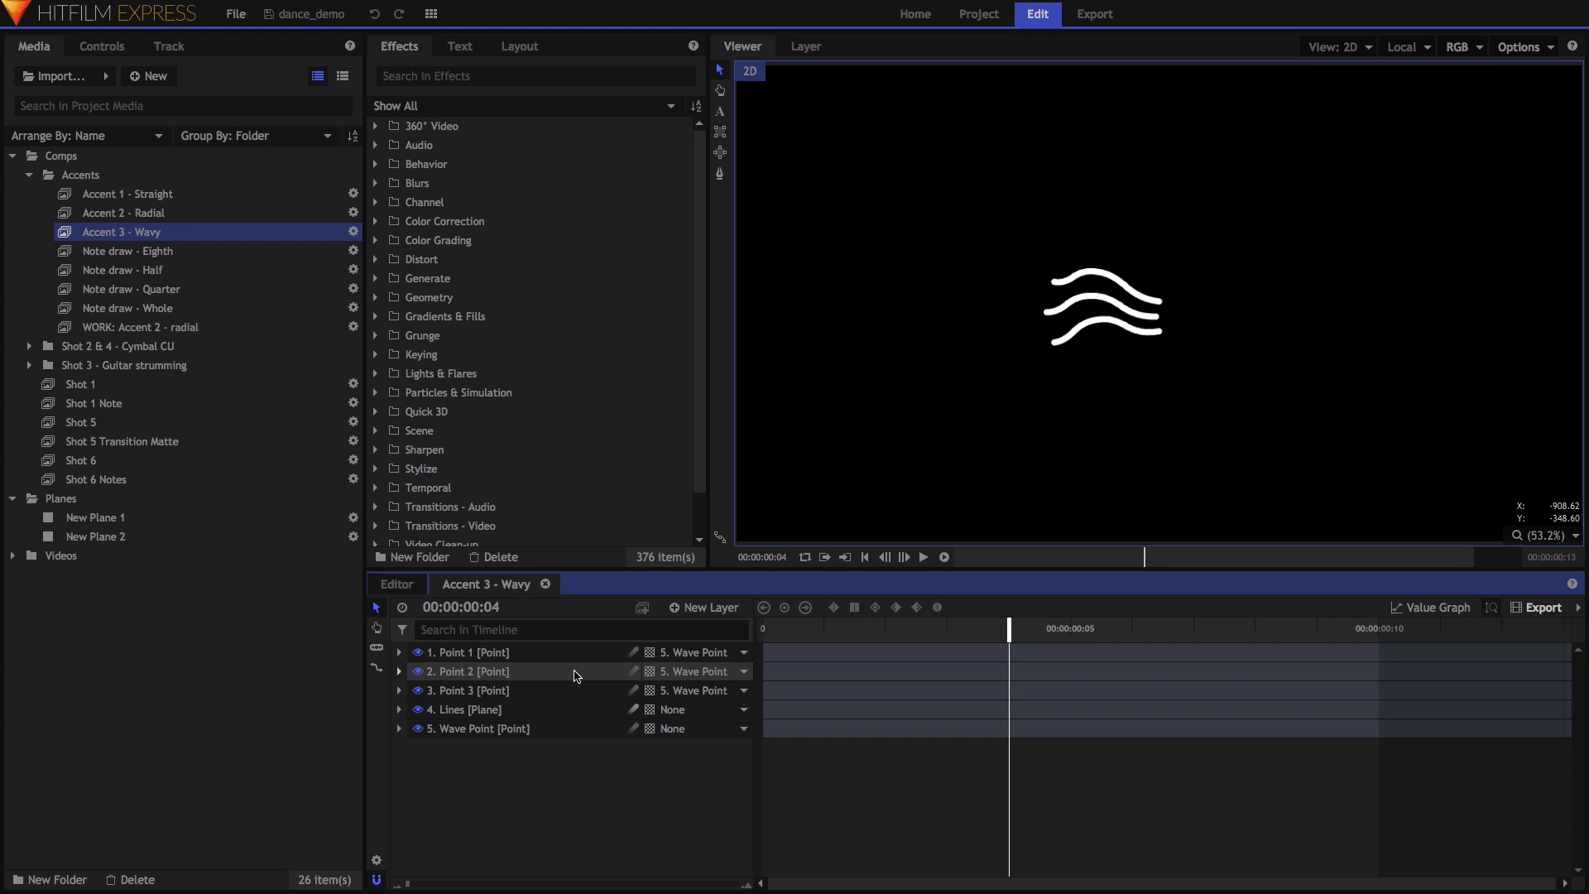
{"action": "left_click", "coordinate": [562, 731]}
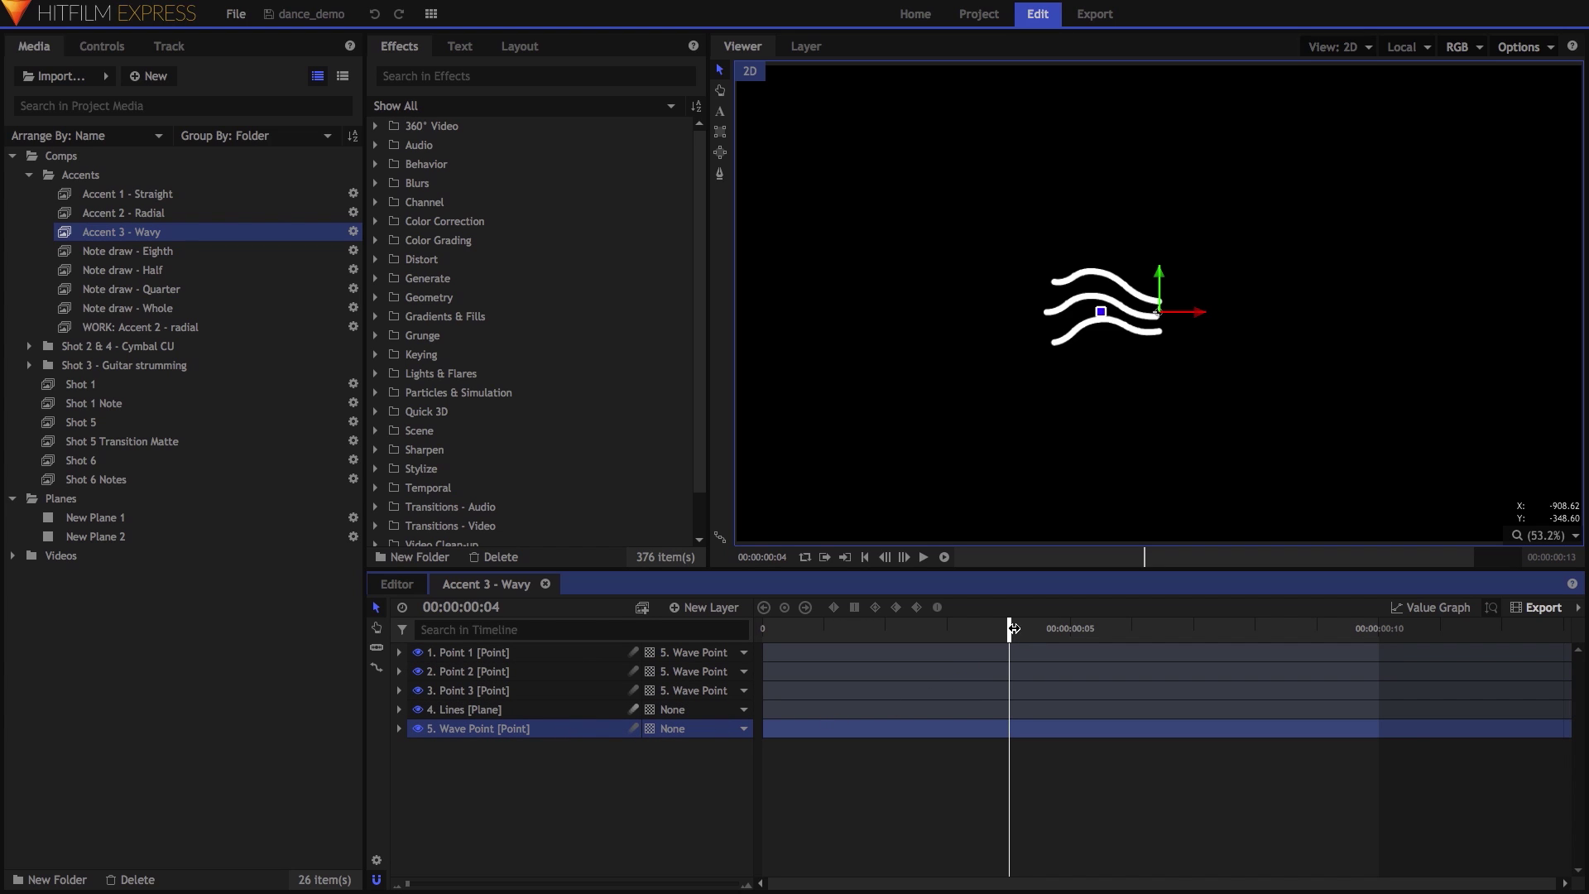
{"action": "left_click_drag", "start_coordinate": [1012, 628], "coordinate": [970, 637]}
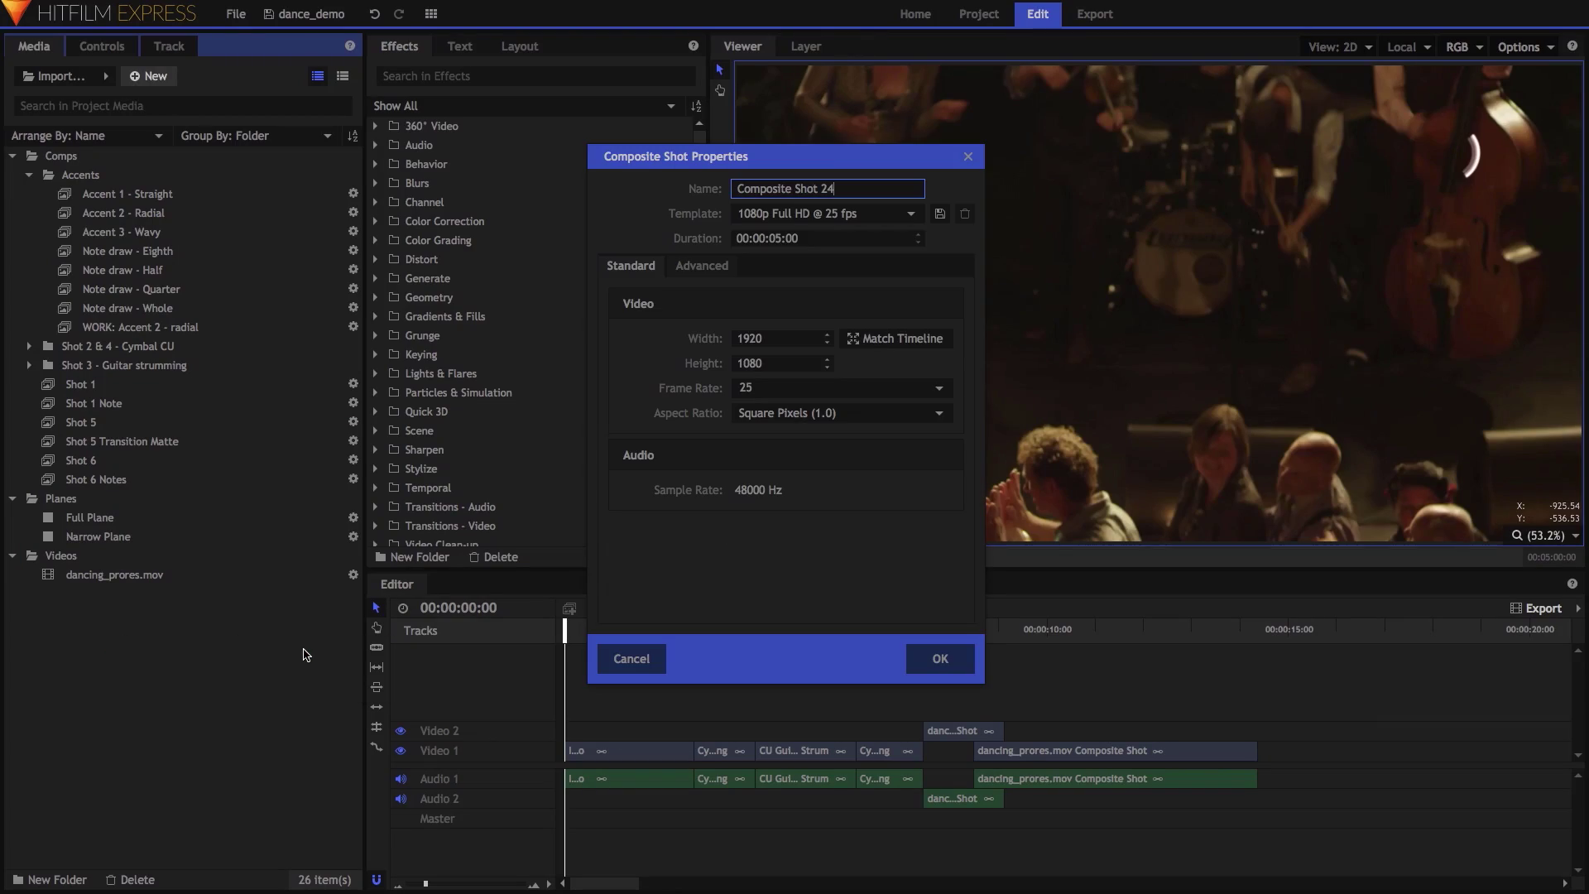
Create a composite shot named 'Radial Source' and add a Full Plane to it.
{"action": "type", "text": "Radial Source"}
{"action": "key", "text": "Return"}
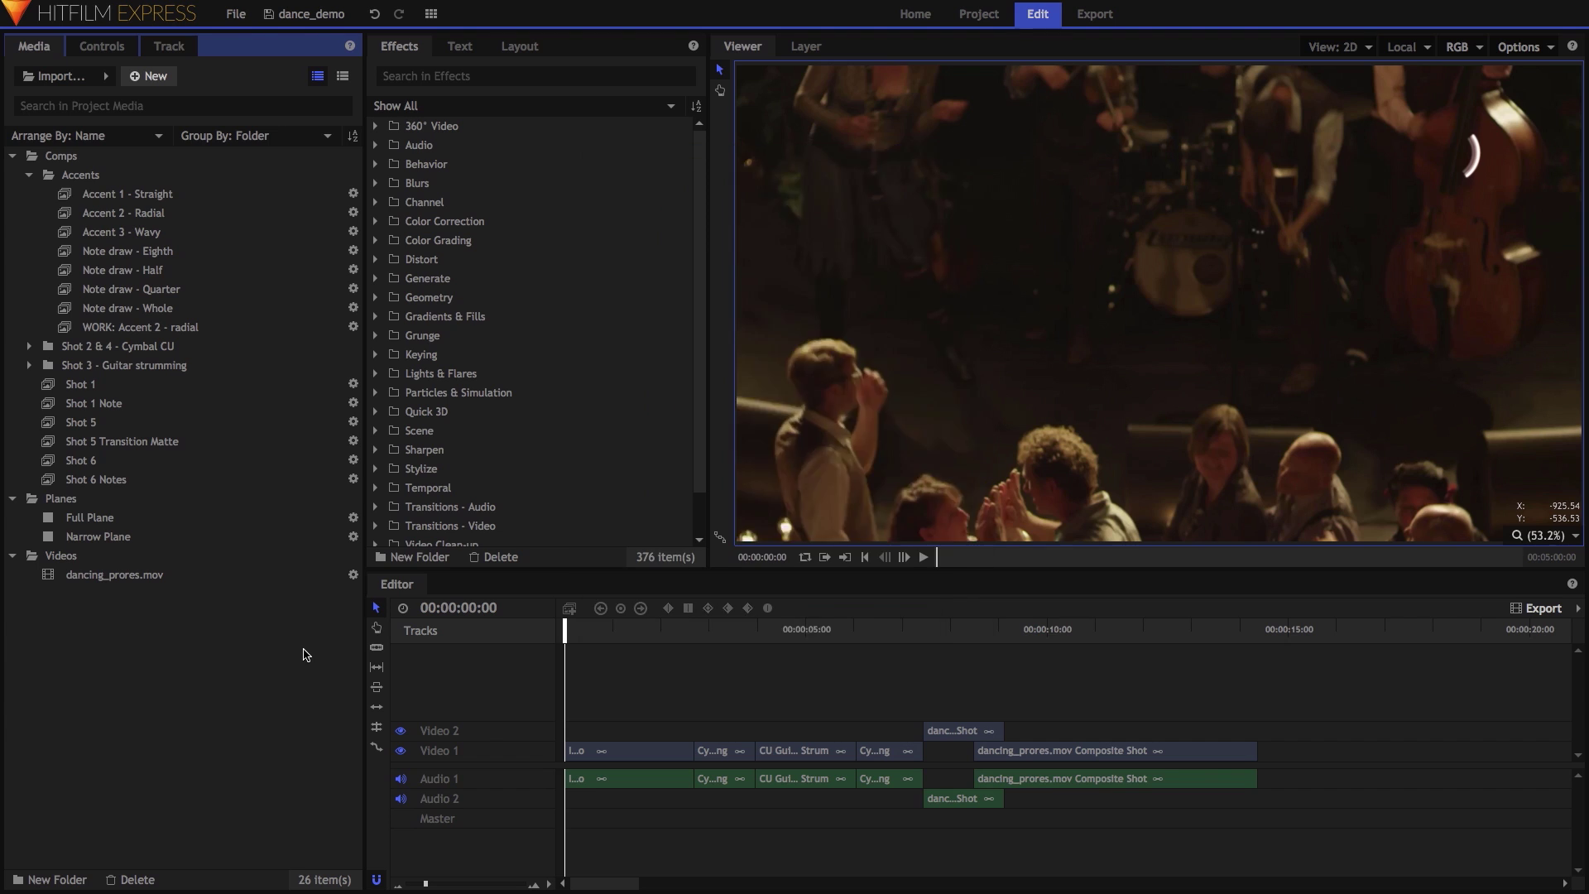
{"action": "left_click_drag", "start_coordinate": [89, 517], "coordinate": [513, 587]}
Apply Fill Color to the Full Plane with 100% blend for solid white.
{"action": "left_click", "coordinate": [478, 76]}
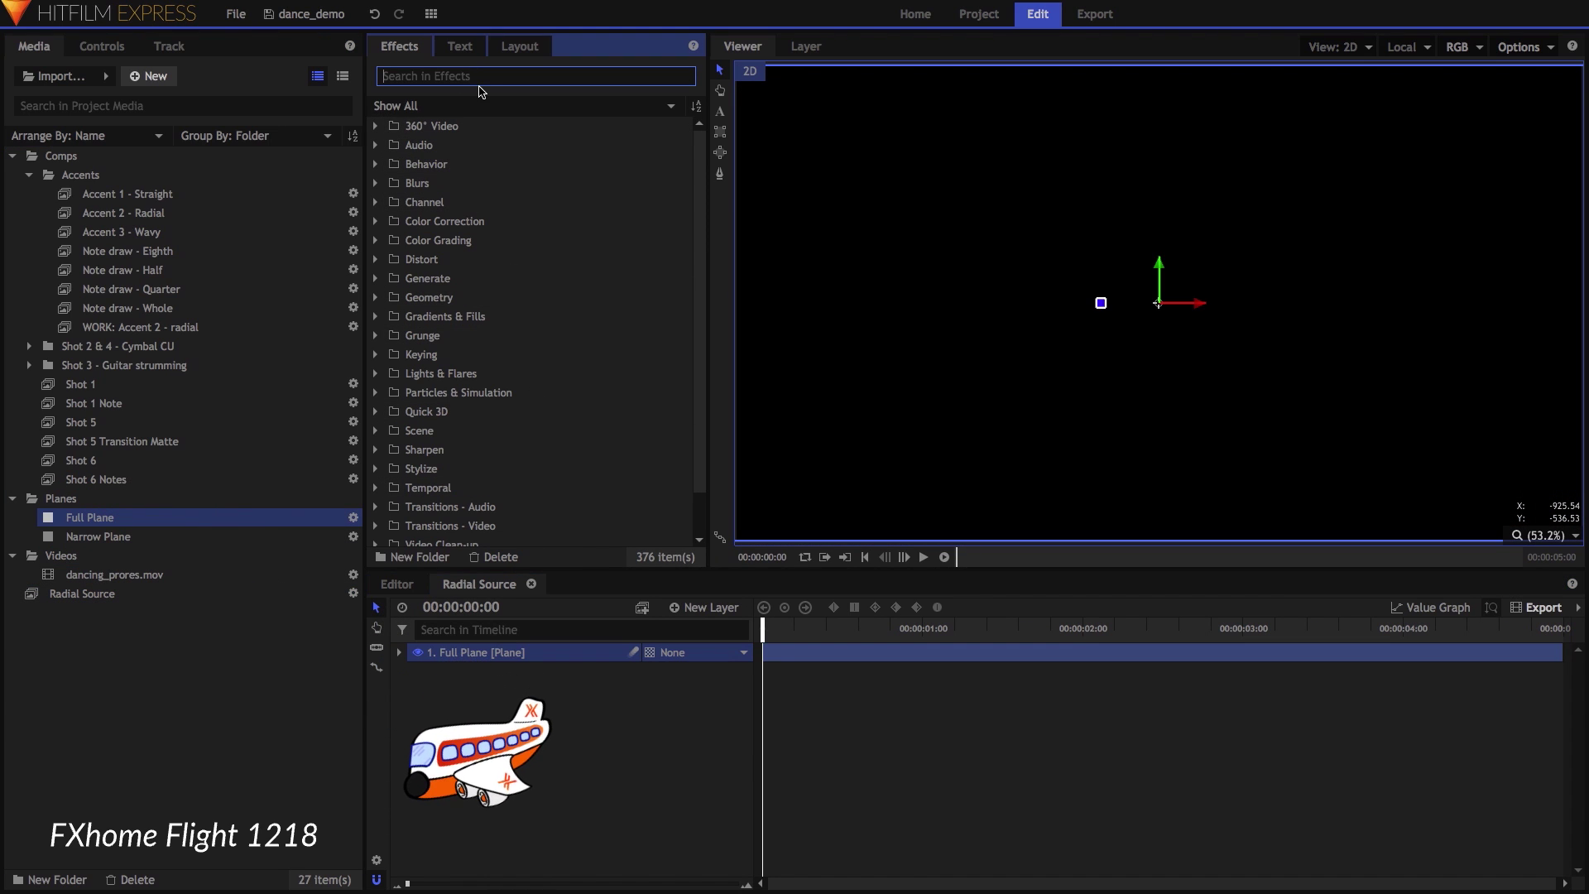
{"action": "type", "text": "fill"}
{"action": "left_click", "coordinate": [424, 147]}
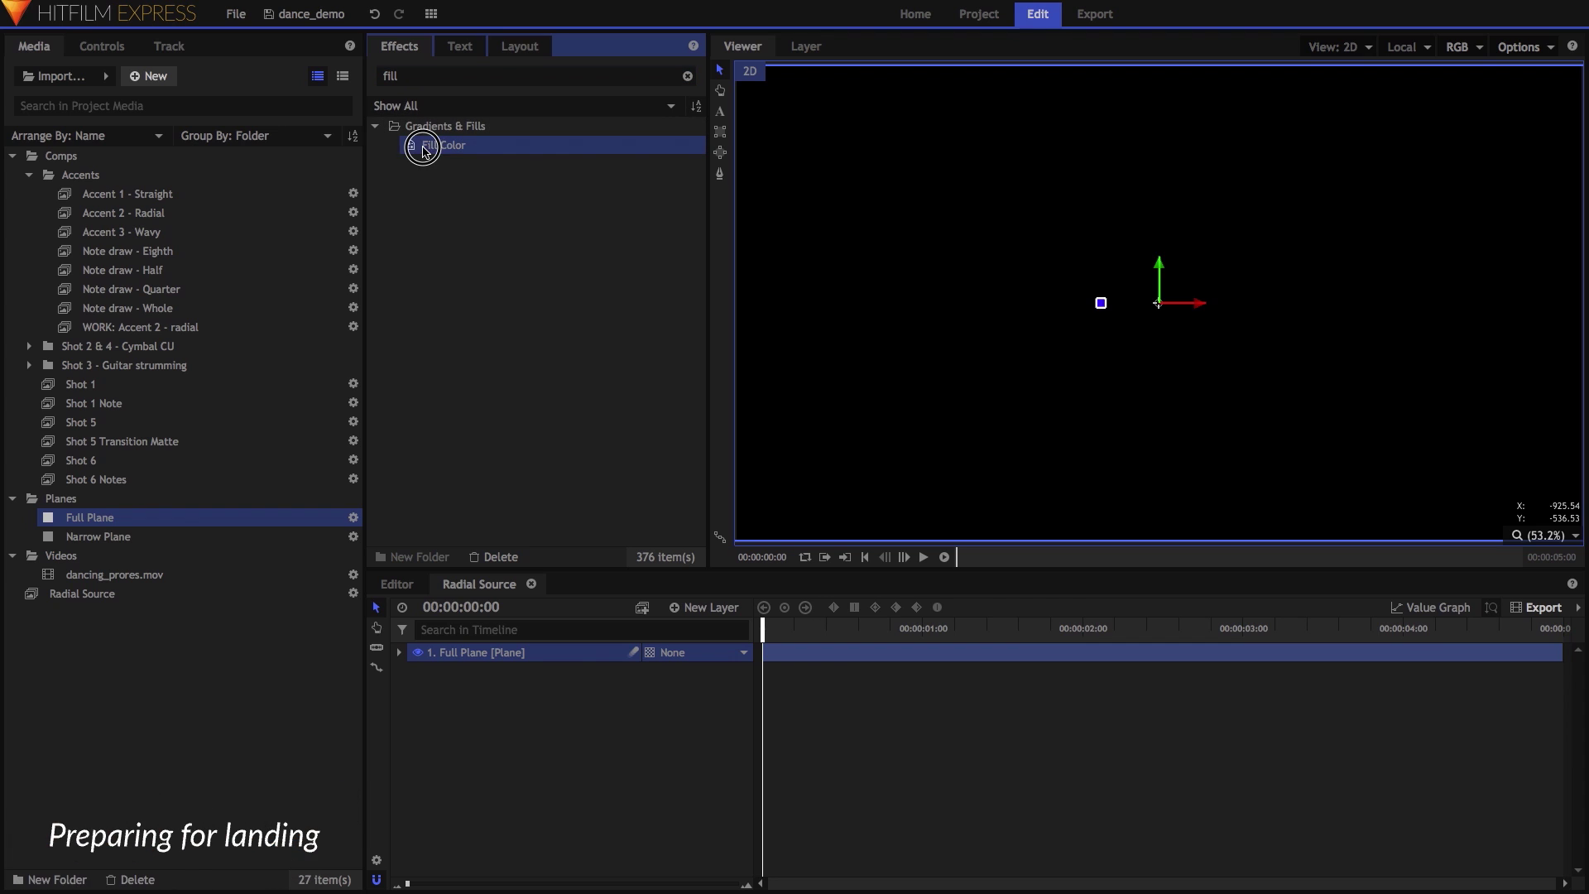
{"action": "left_click_drag", "start_coordinate": [555, 610], "coordinate": [537, 654]}
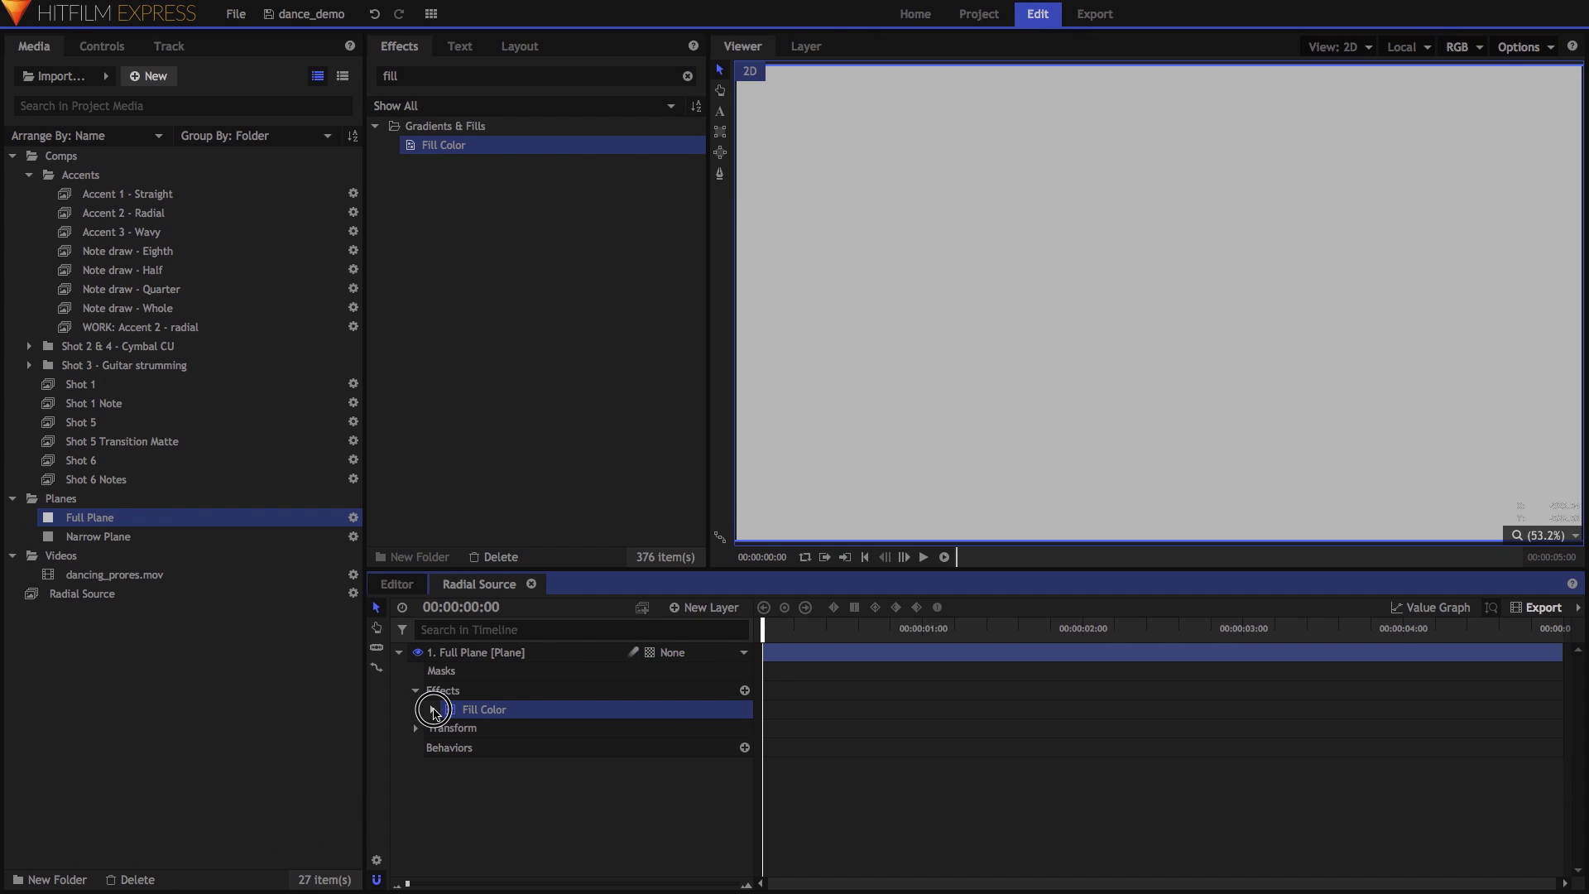
{"action": "left_click", "coordinate": [433, 710]}
{"action": "left_click", "coordinate": [726, 747]}
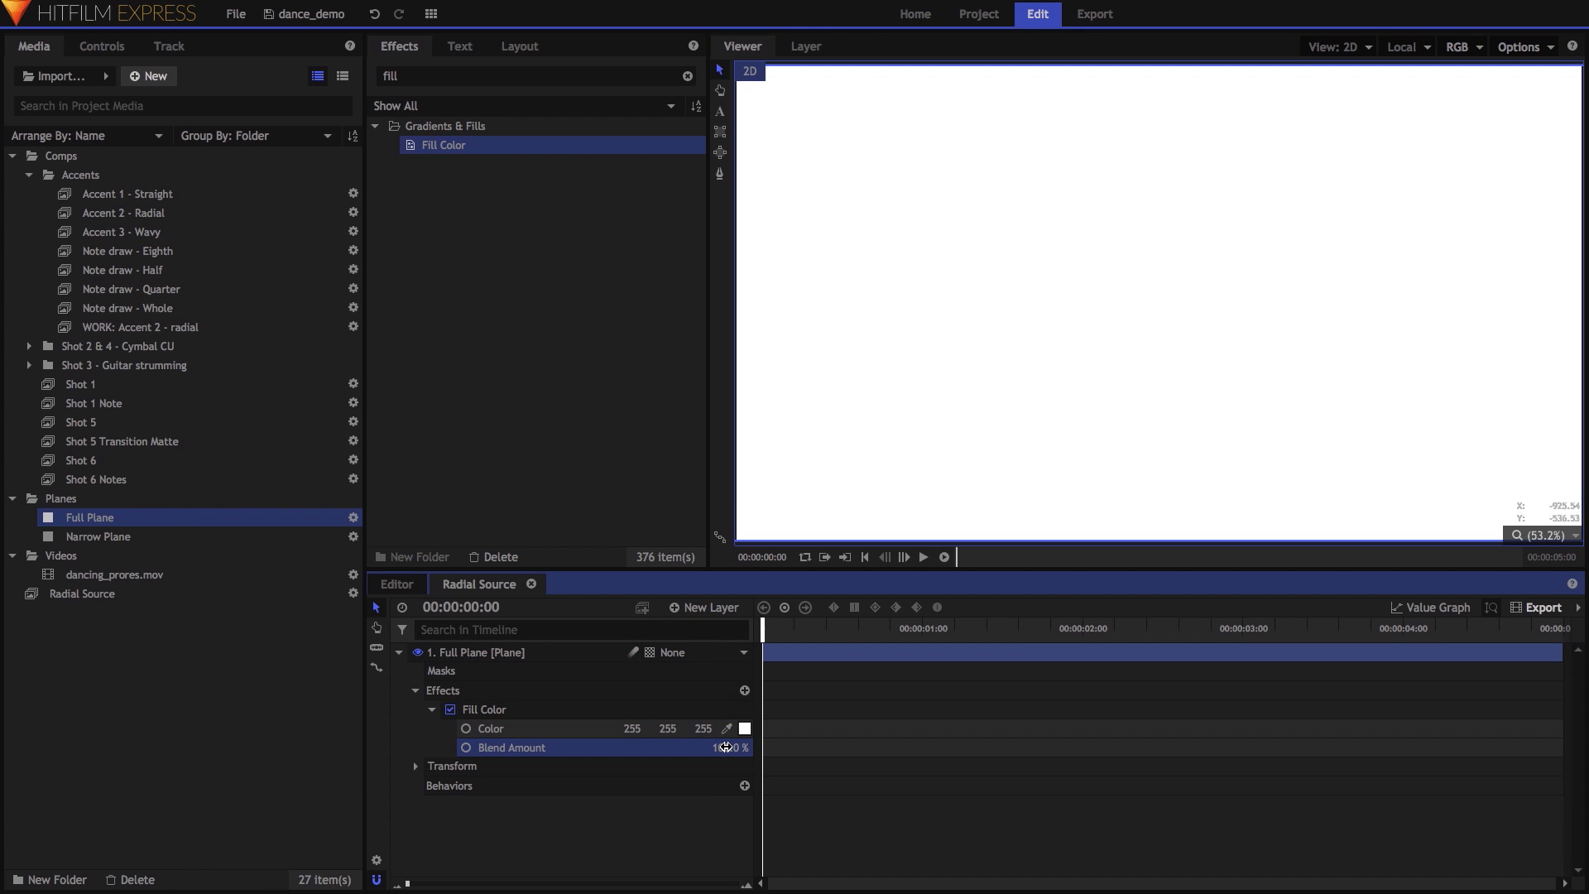
Squash the white plane into a thin bar, move it near the top, and fit the viewer.
{"action": "scroll", "coordinate": [902, 389], "scroll_direction": "down", "scroll_amount": 4}
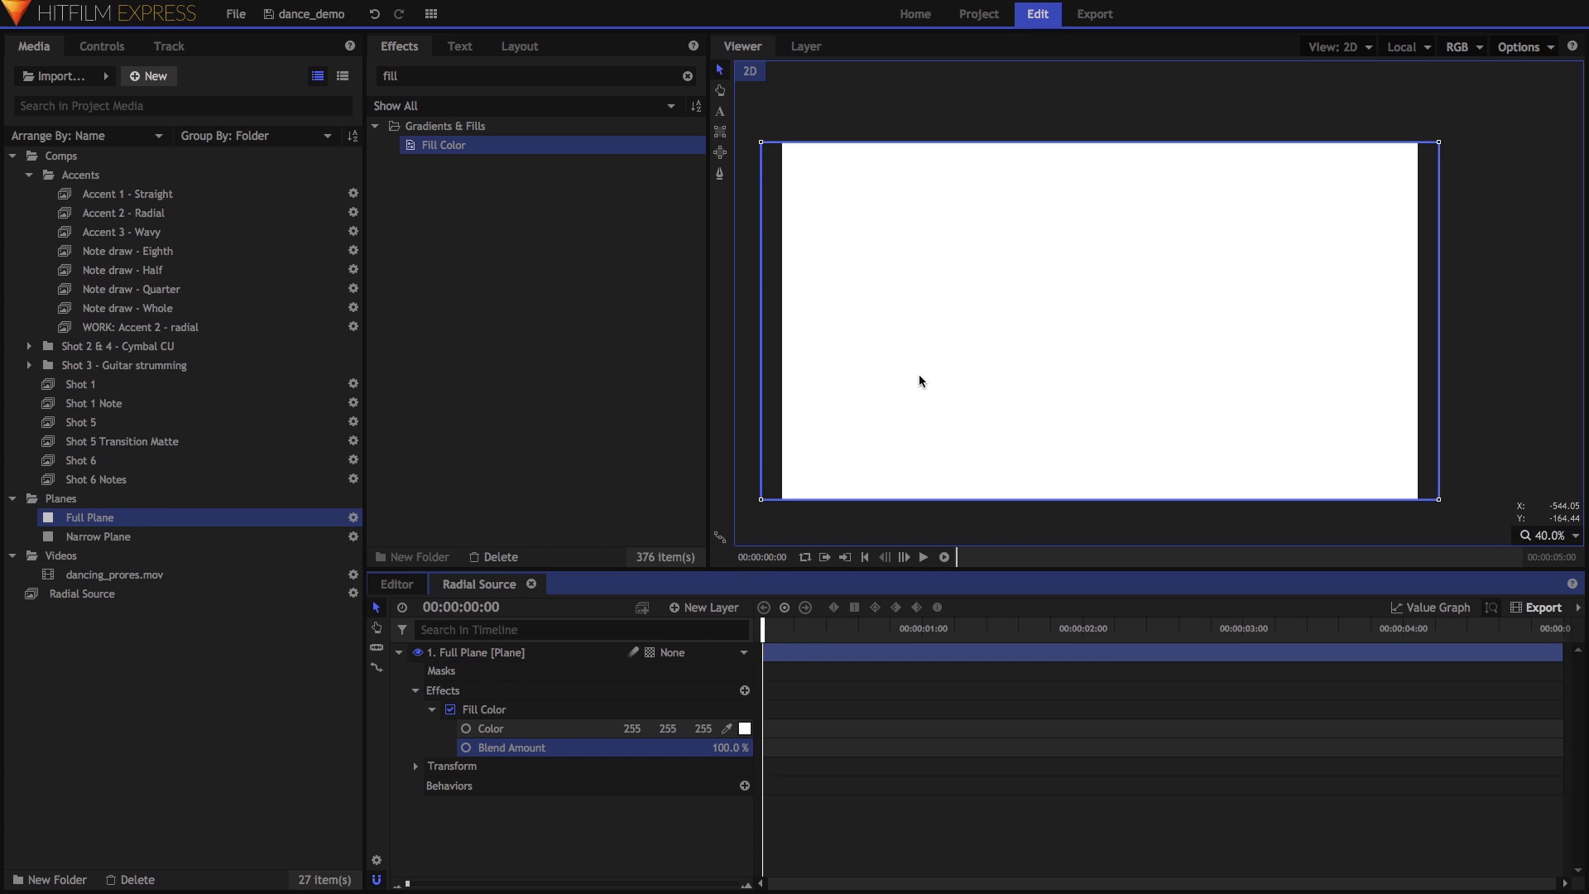
{"action": "left_click_drag", "start_coordinate": [804, 472], "coordinate": [807, 344]}
{"action": "left_click", "coordinate": [561, 651]}
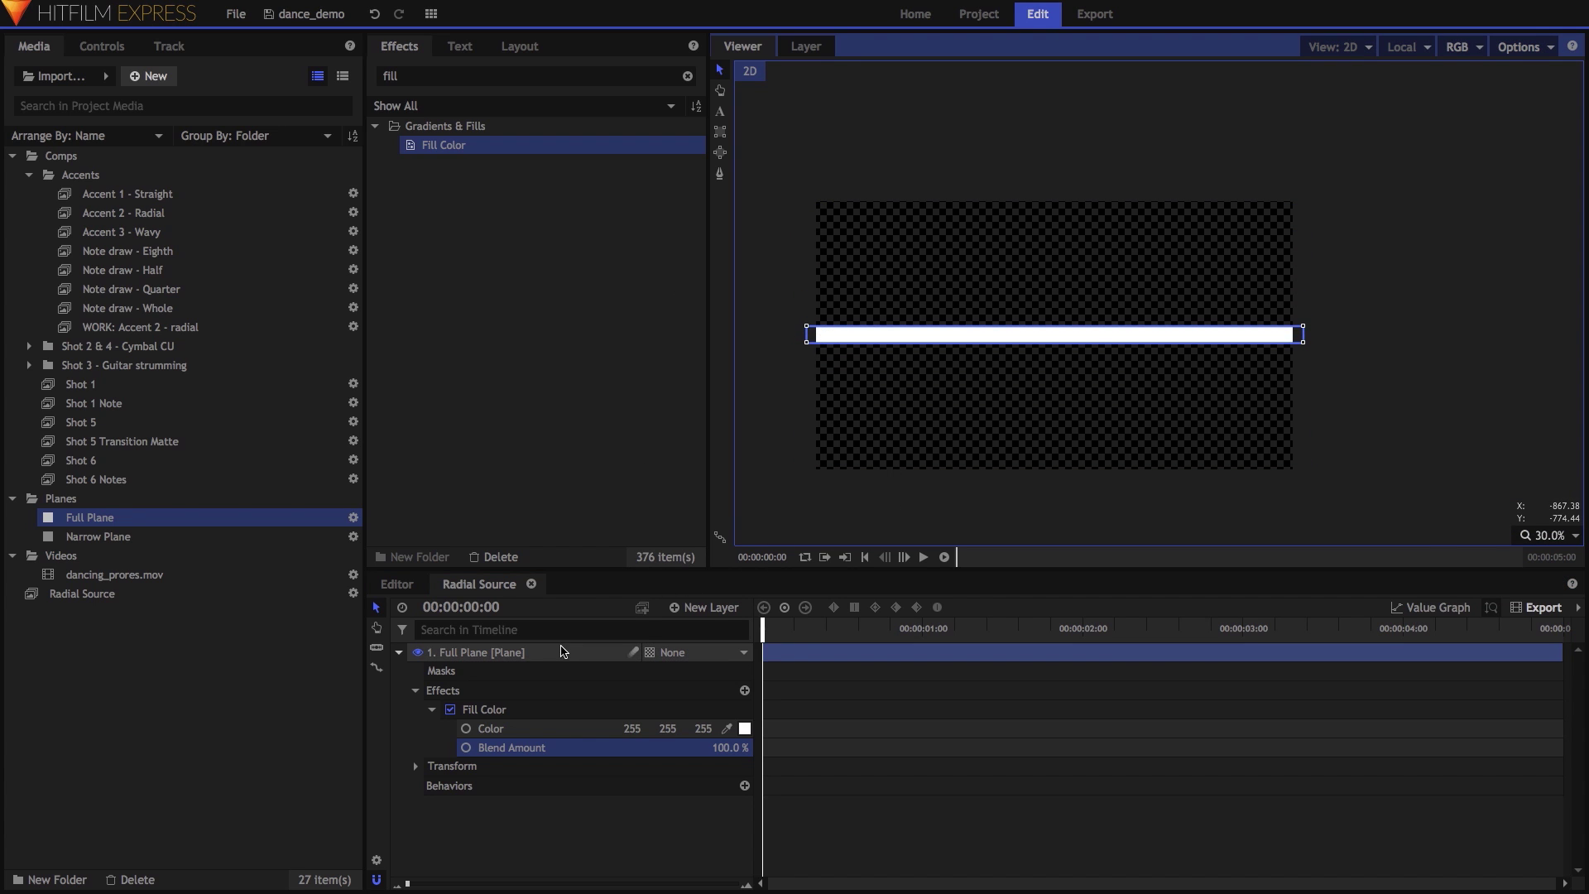
{"action": "left_click_drag", "start_coordinate": [1059, 303], "coordinate": [1054, 199]}
{"action": "left_click", "coordinate": [1537, 530]}
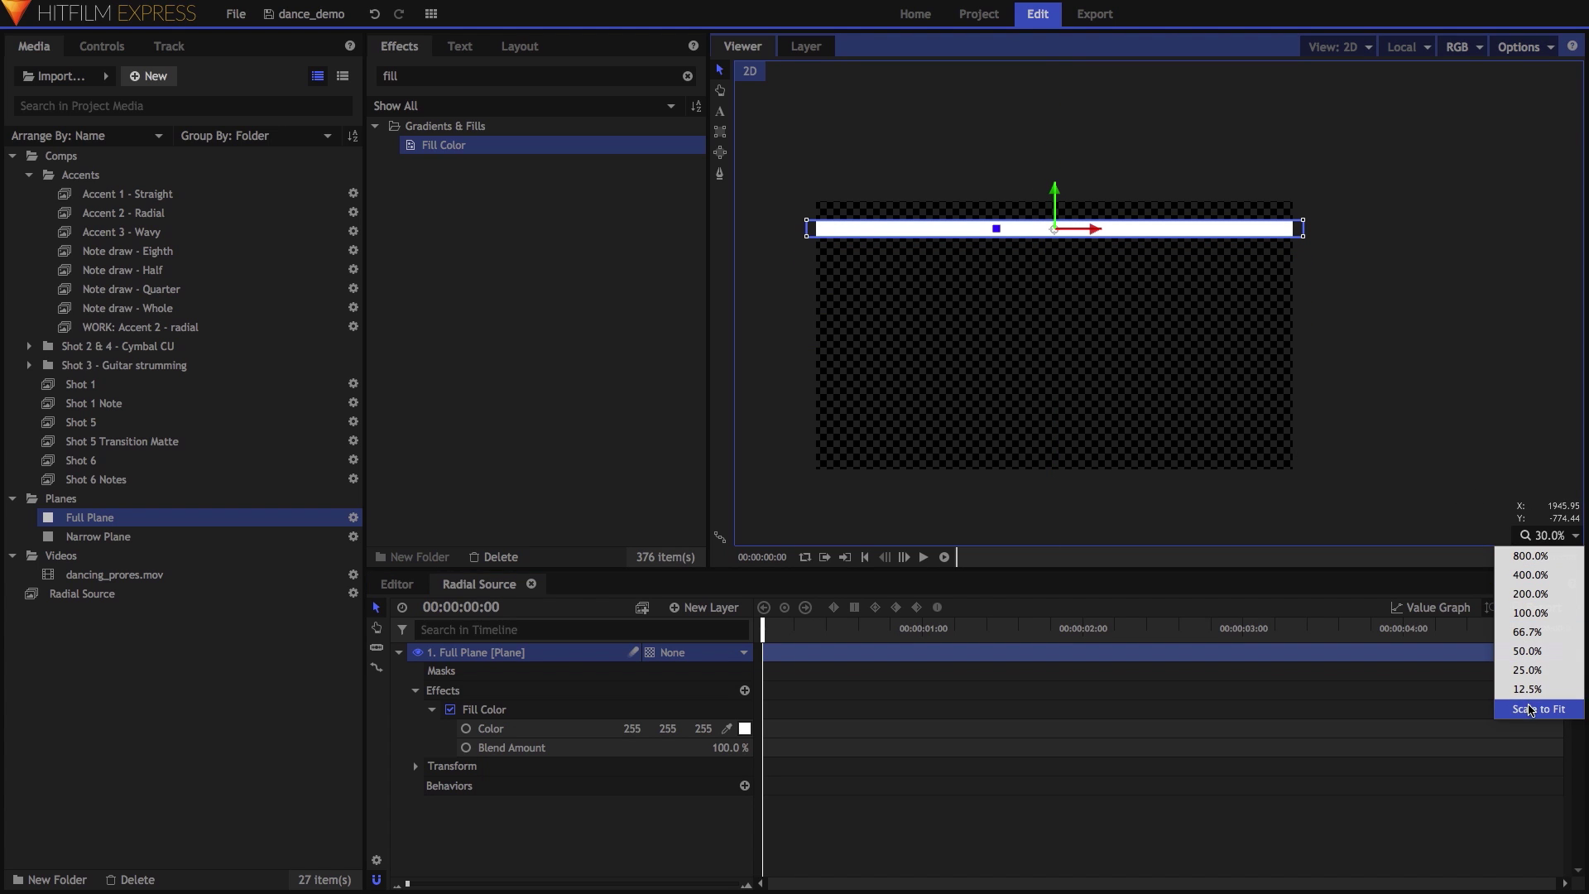
{"action": "left_click", "coordinate": [1523, 709]}
Add a grade layer with Polar Warp at Range 45 to bend the white bar into an arc.
{"action": "left_click", "coordinate": [709, 610]}
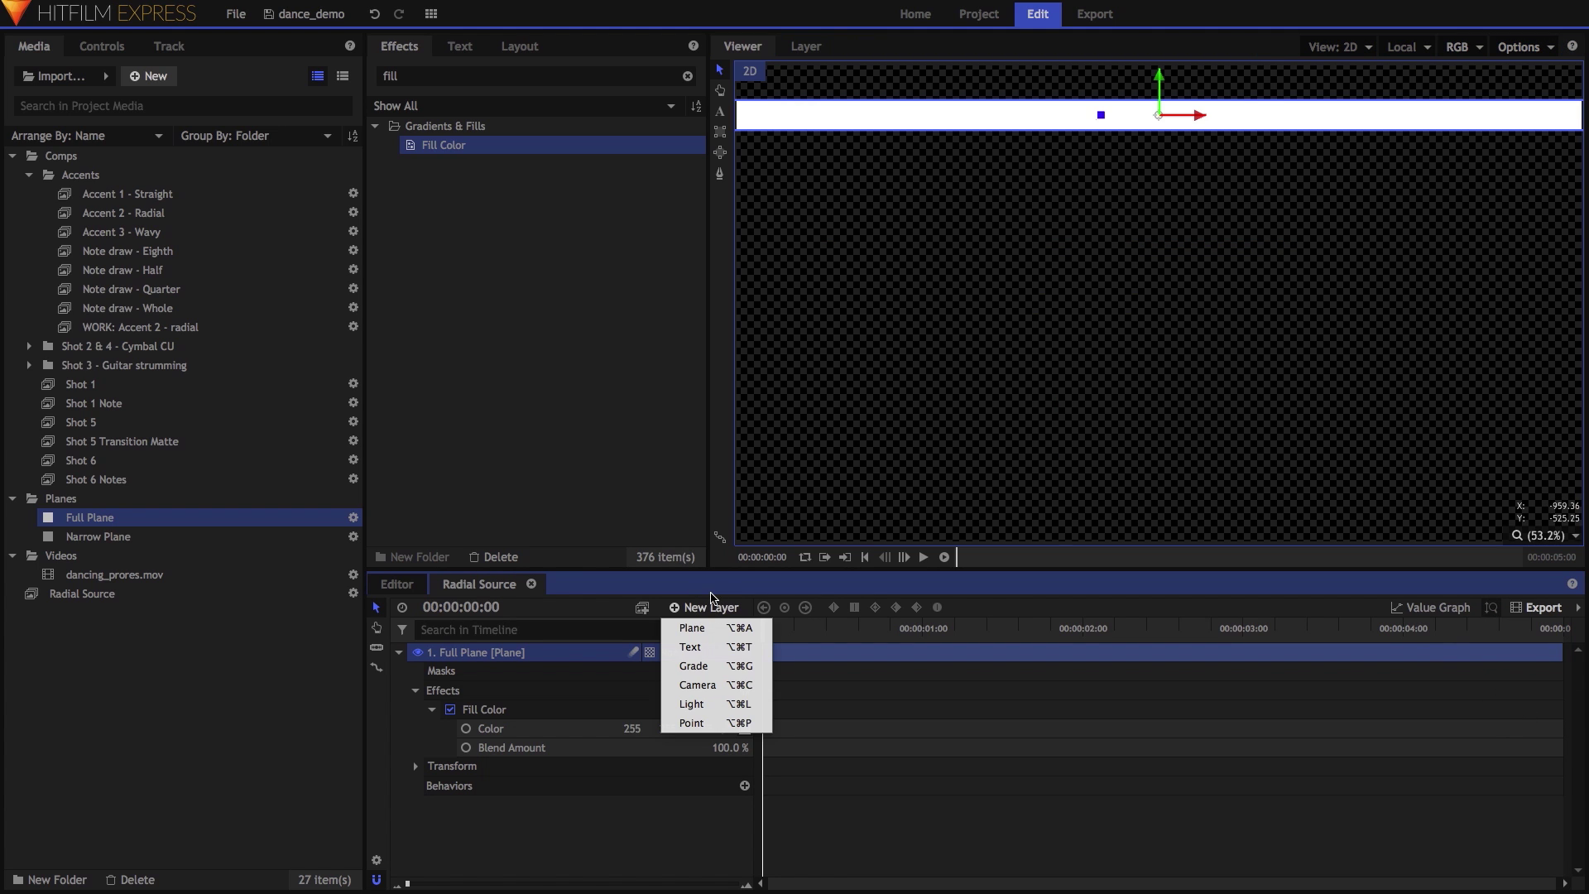
{"action": "left_click", "coordinate": [718, 670]}
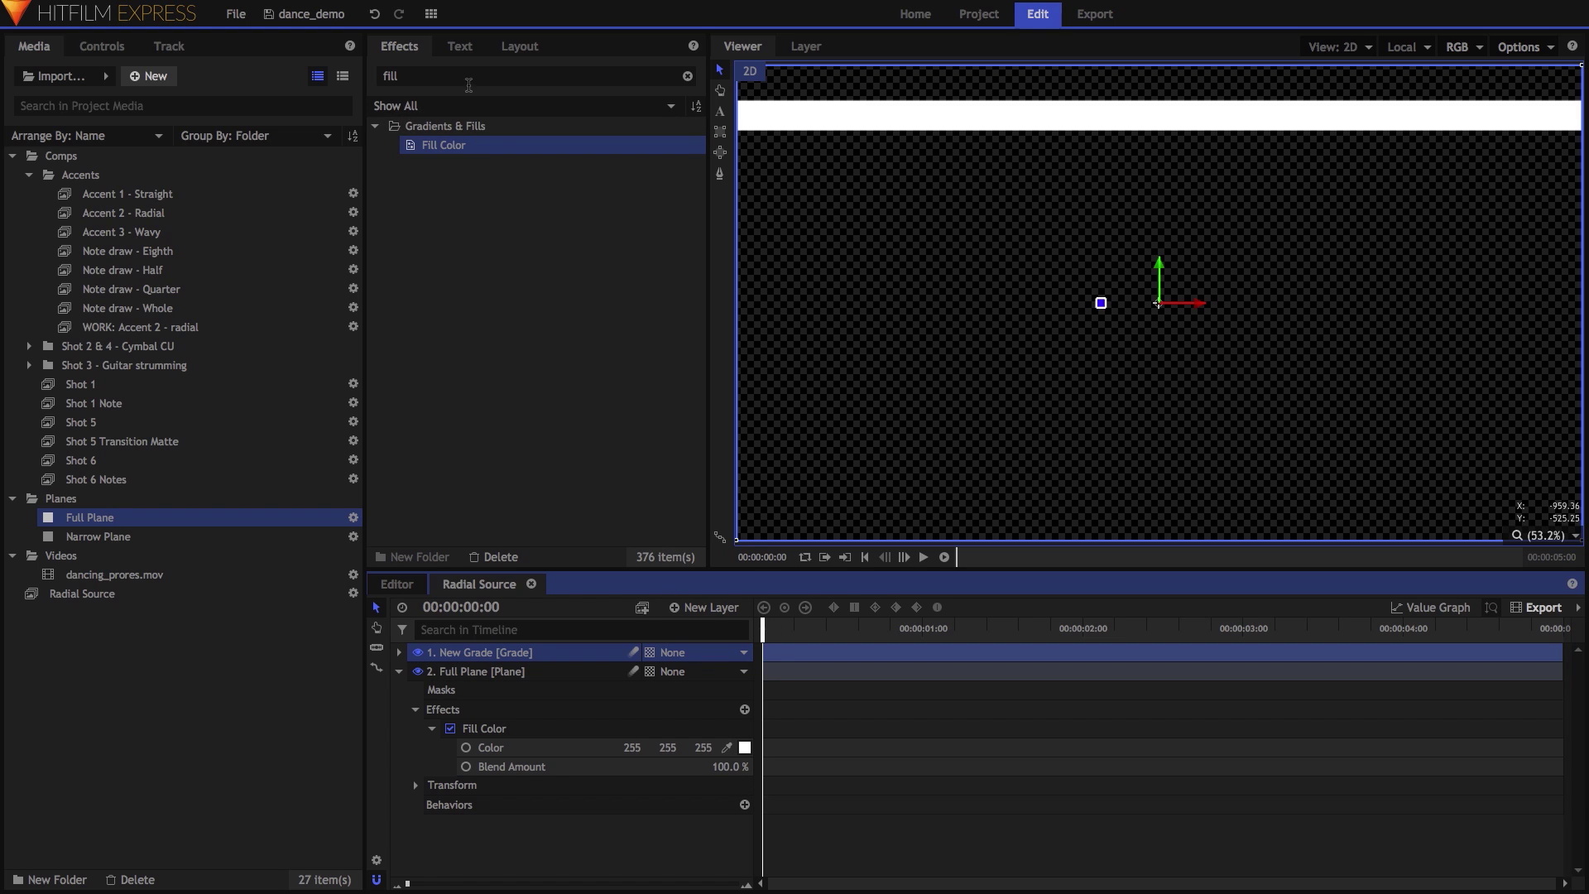
{"action": "left_click", "coordinate": [468, 84]}
{"action": "type", "text": "polar"}
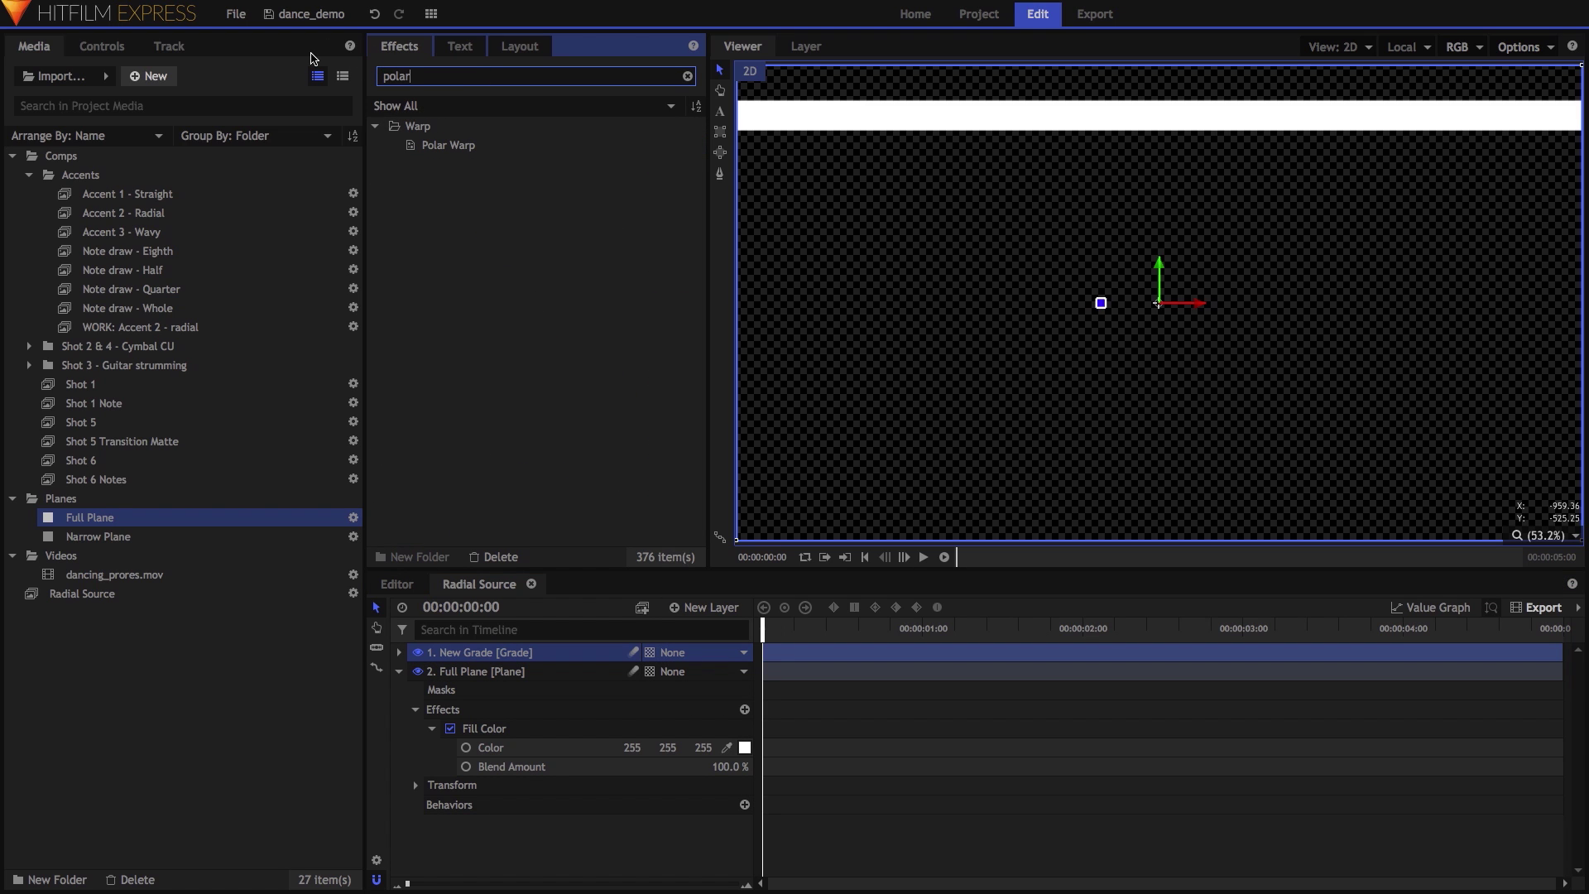
{"action": "left_click_drag", "start_coordinate": [444, 145], "coordinate": [458, 393]}
{"action": "left_click_drag", "start_coordinate": [498, 659], "coordinate": [498, 660]}
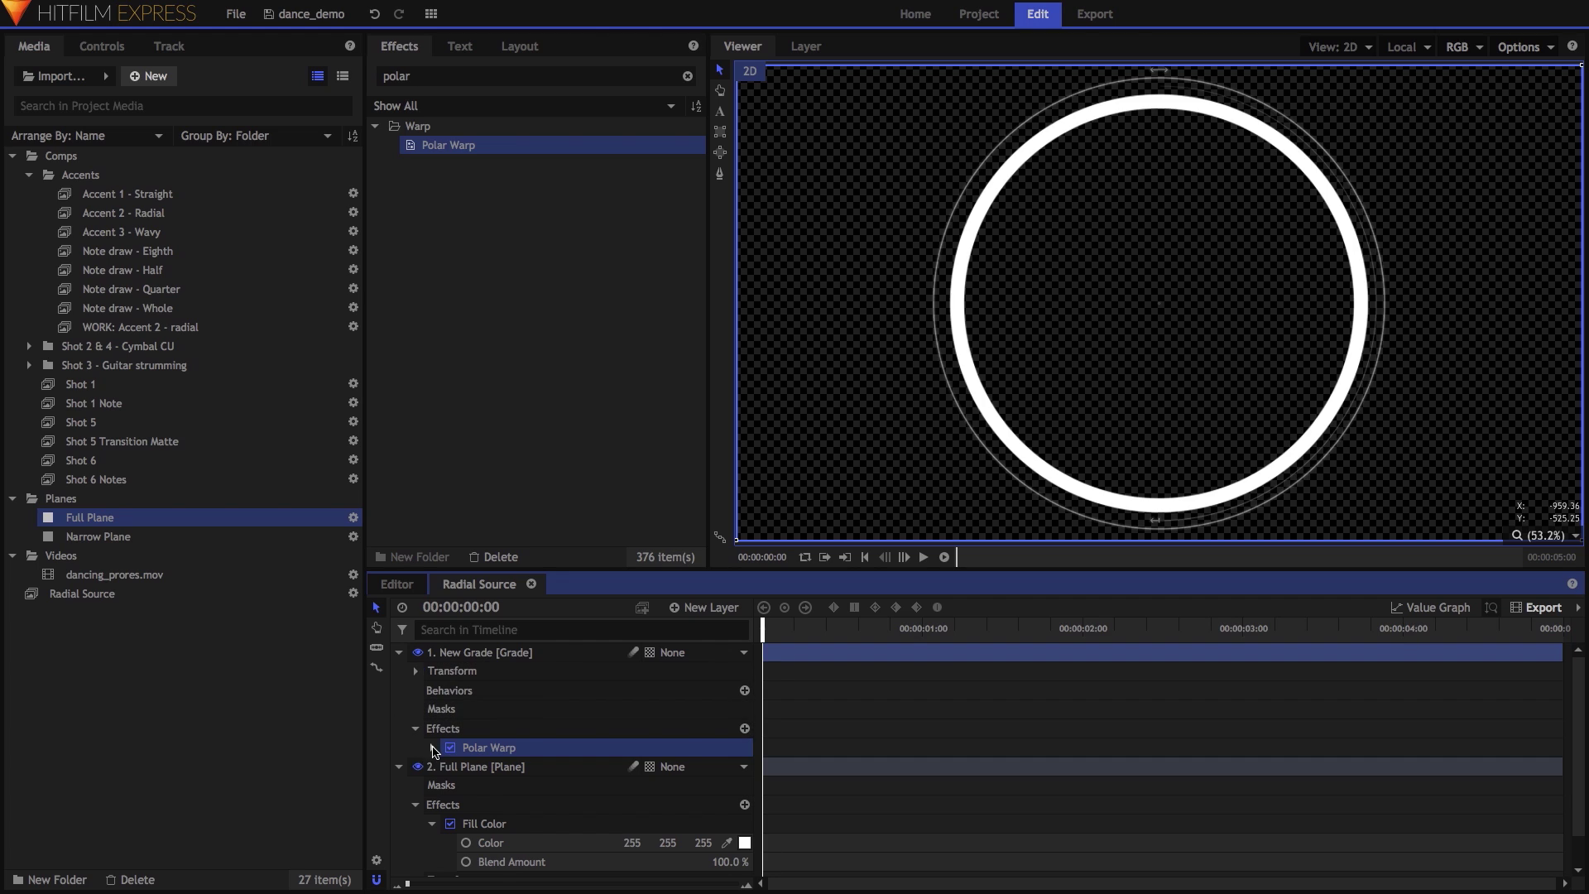
{"action": "left_click", "coordinate": [432, 747]}
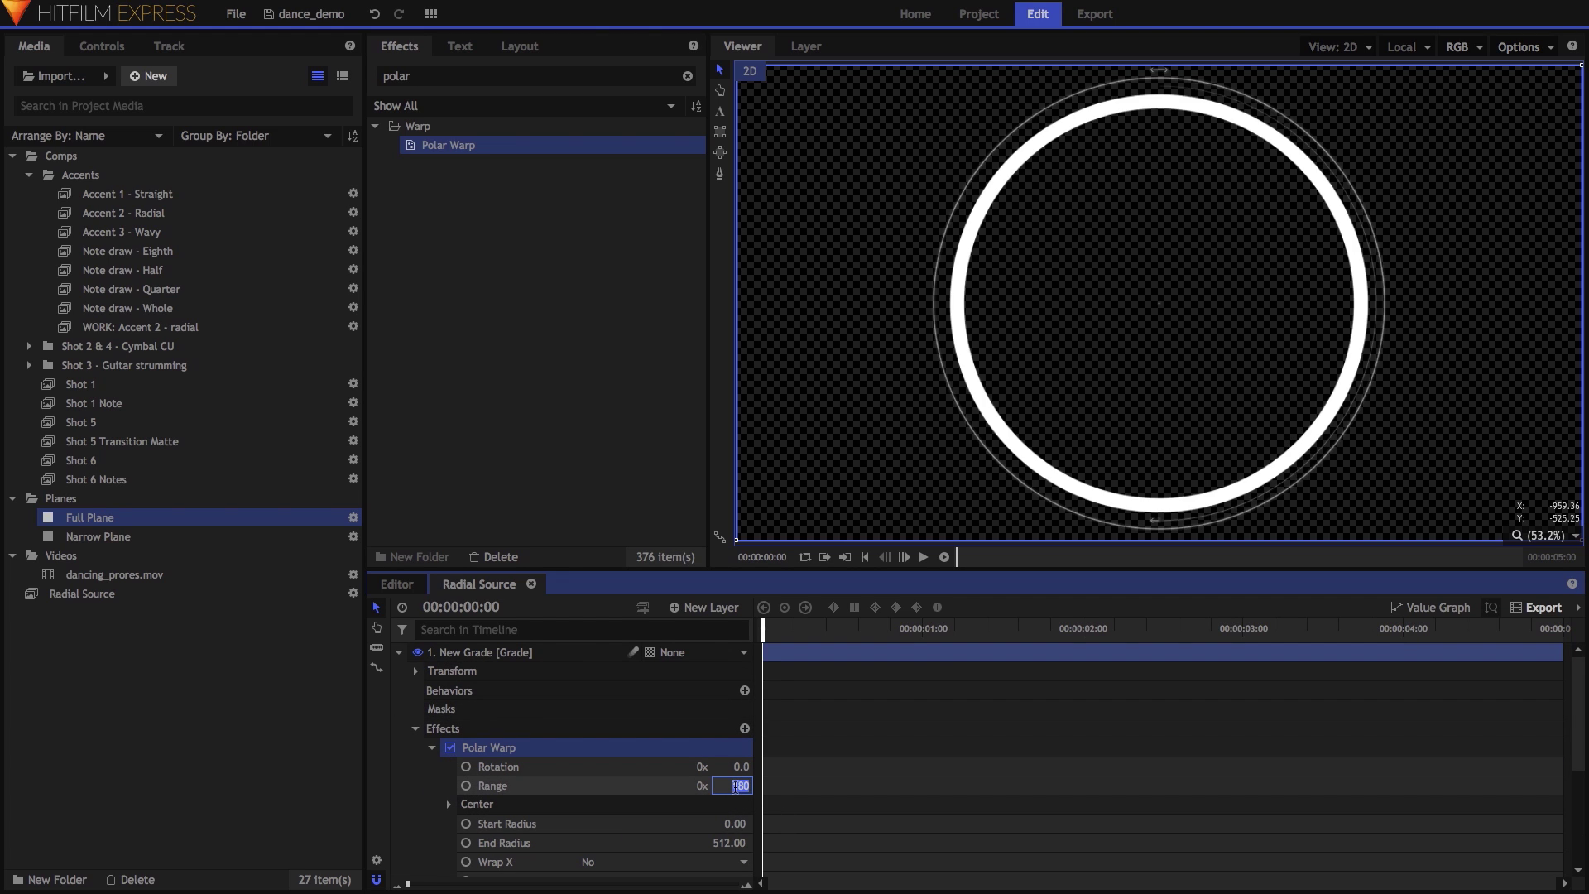
{"action": "key", "text": "Return"}
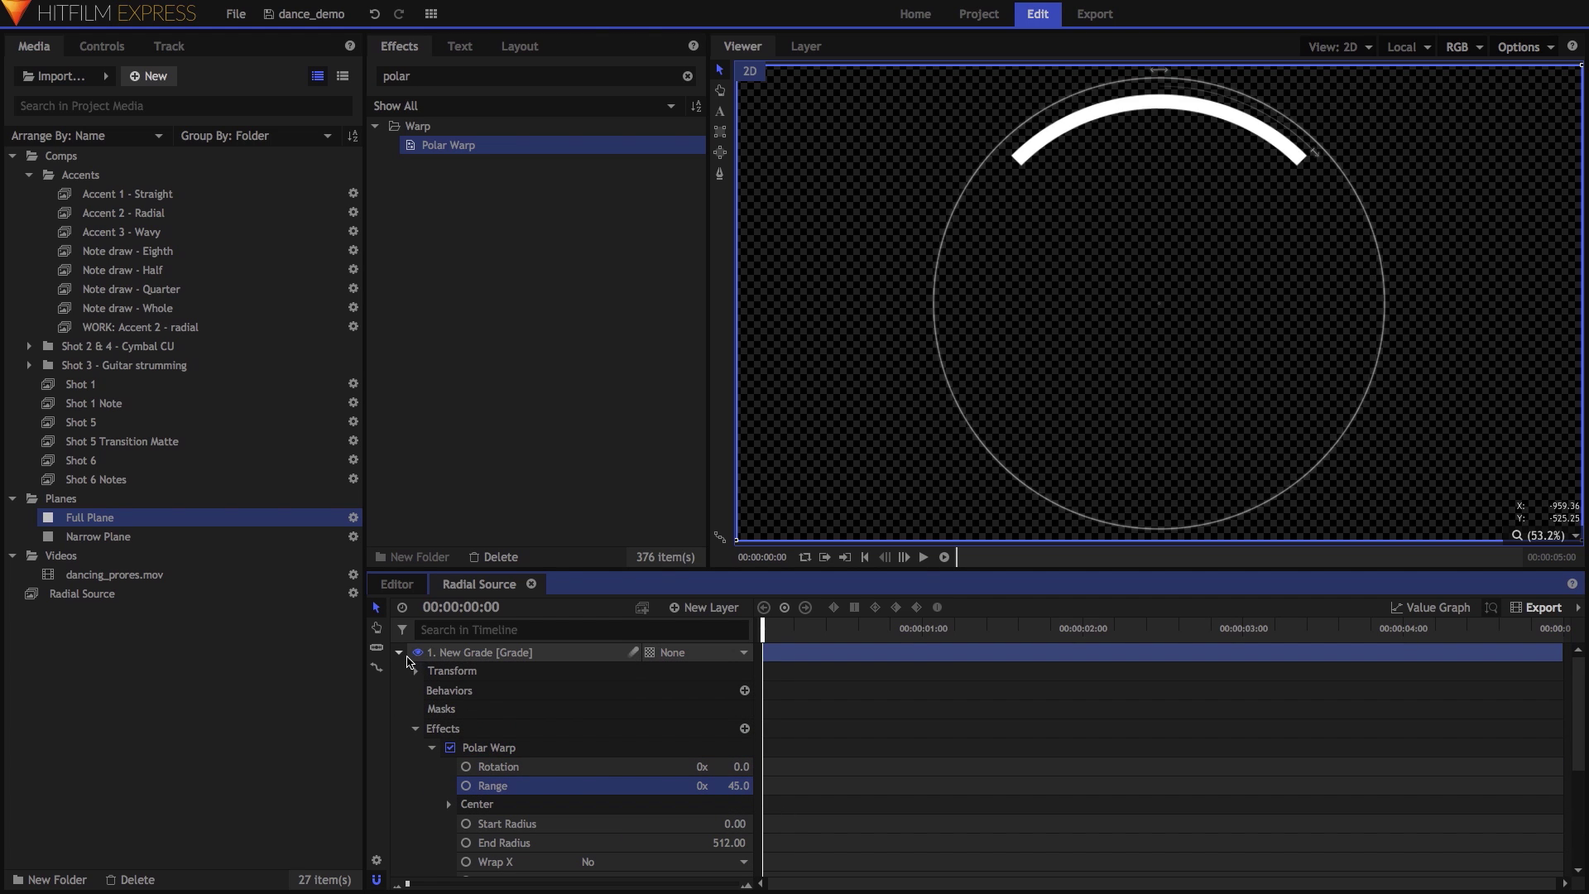
Keyframe the Full Plane's position at frame 15 and move it below the frame at frame 0.
{"action": "left_click", "coordinate": [399, 653]}
{"action": "left_click_drag", "start_coordinate": [762, 628], "coordinate": [679, 637]}
{"action": "left_click", "coordinate": [415, 784]}
{"action": "left_click", "coordinate": [449, 842]}
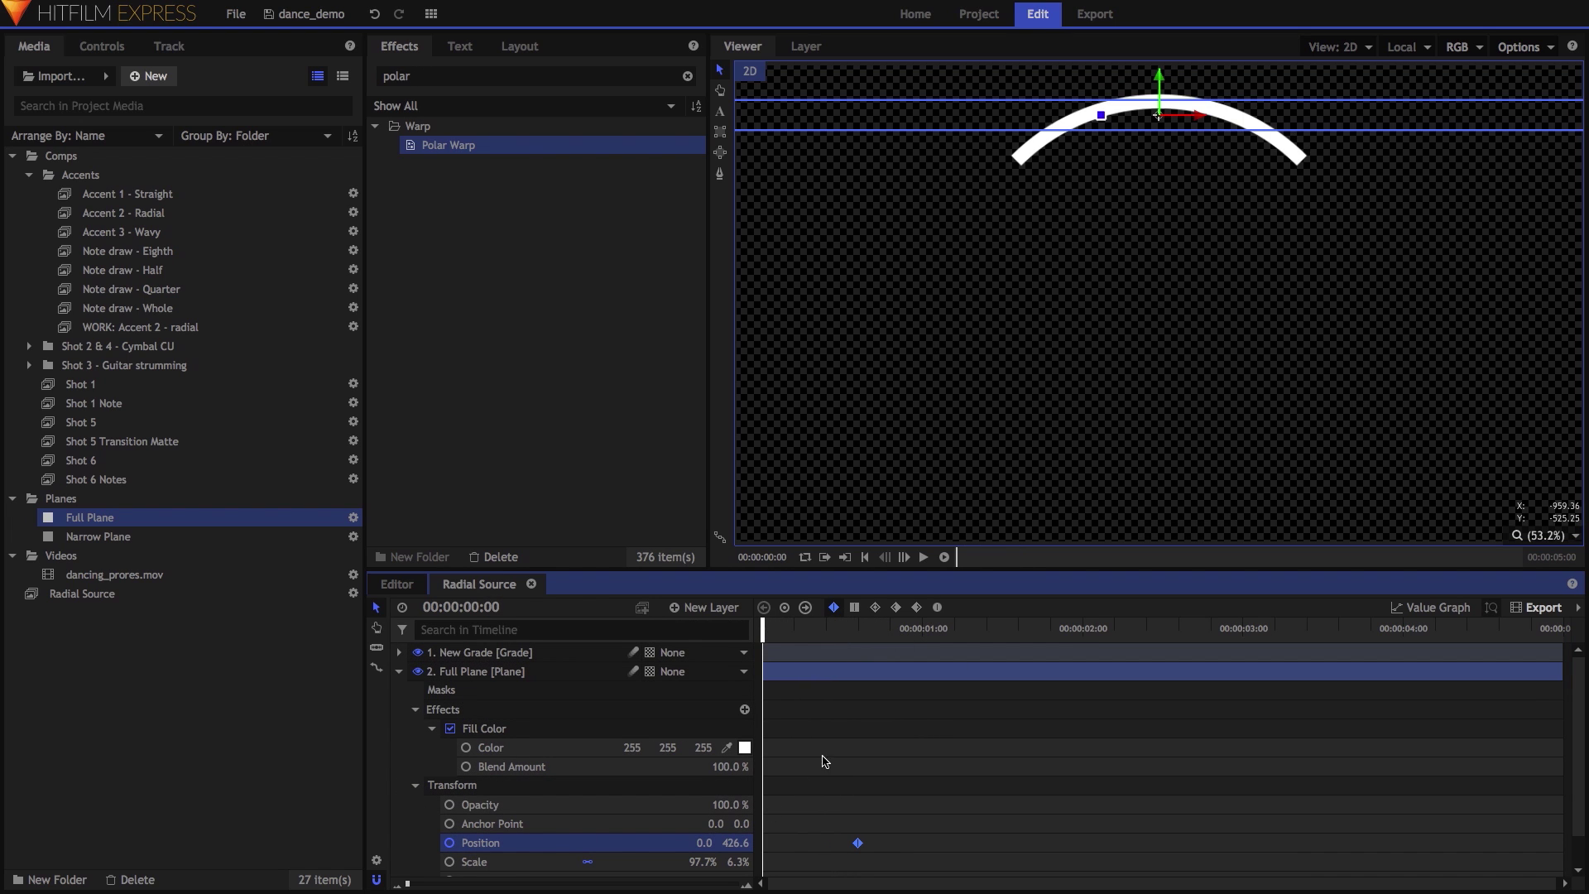
{"action": "left_click_drag", "start_coordinate": [1158, 77], "coordinate": [1133, 542]}
Steepen the position curve's start in the Value Graph for easing, then play back the rise.
{"action": "left_click", "coordinate": [857, 626]}
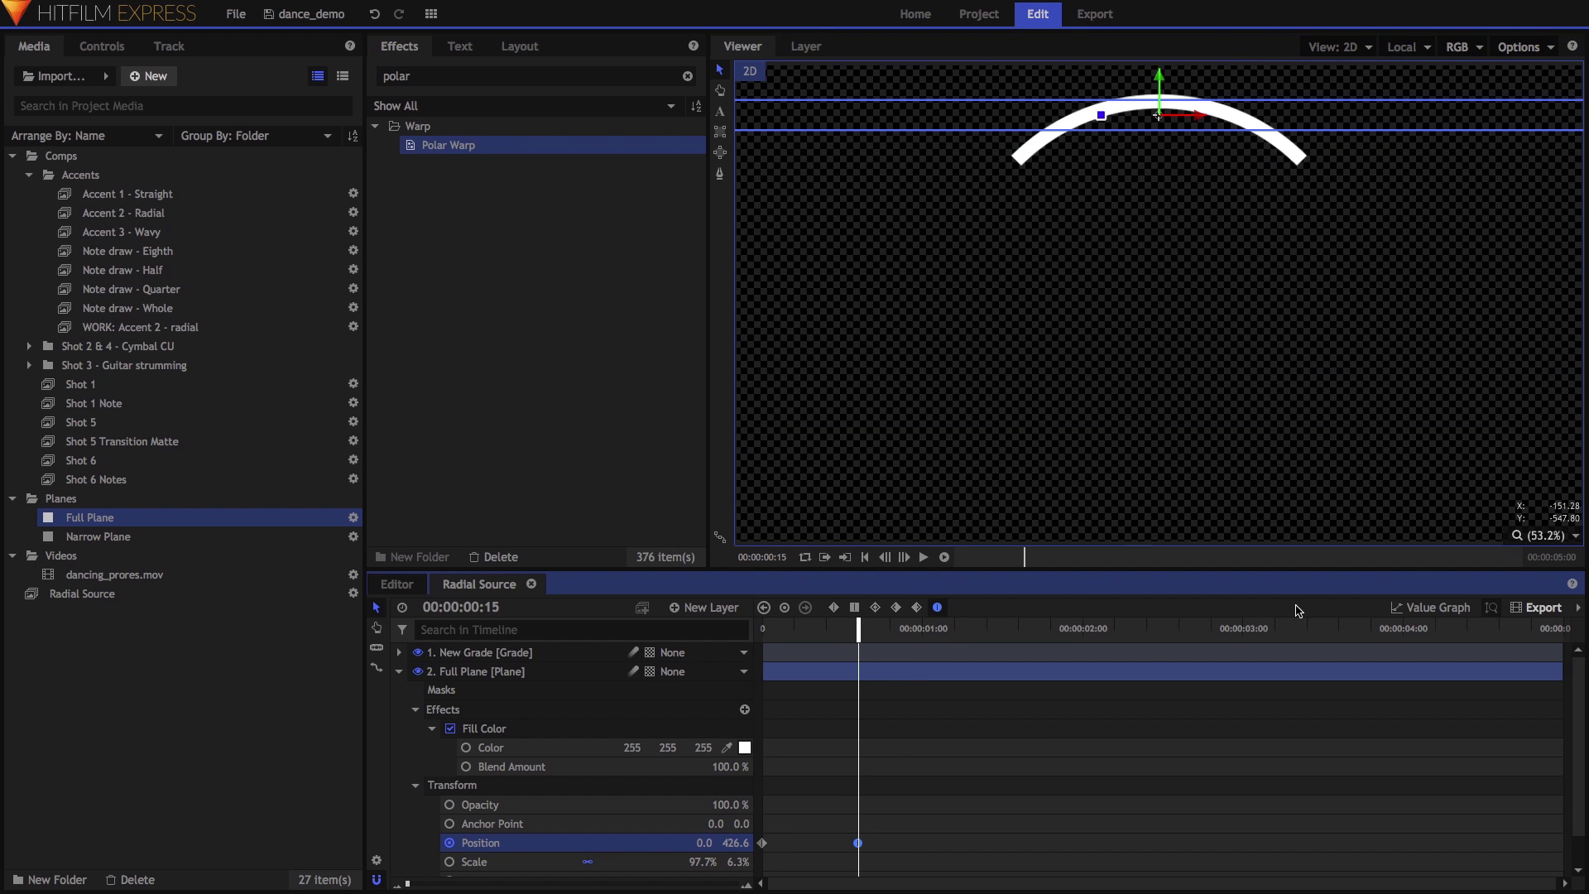
{"action": "left_click", "coordinate": [1431, 608]}
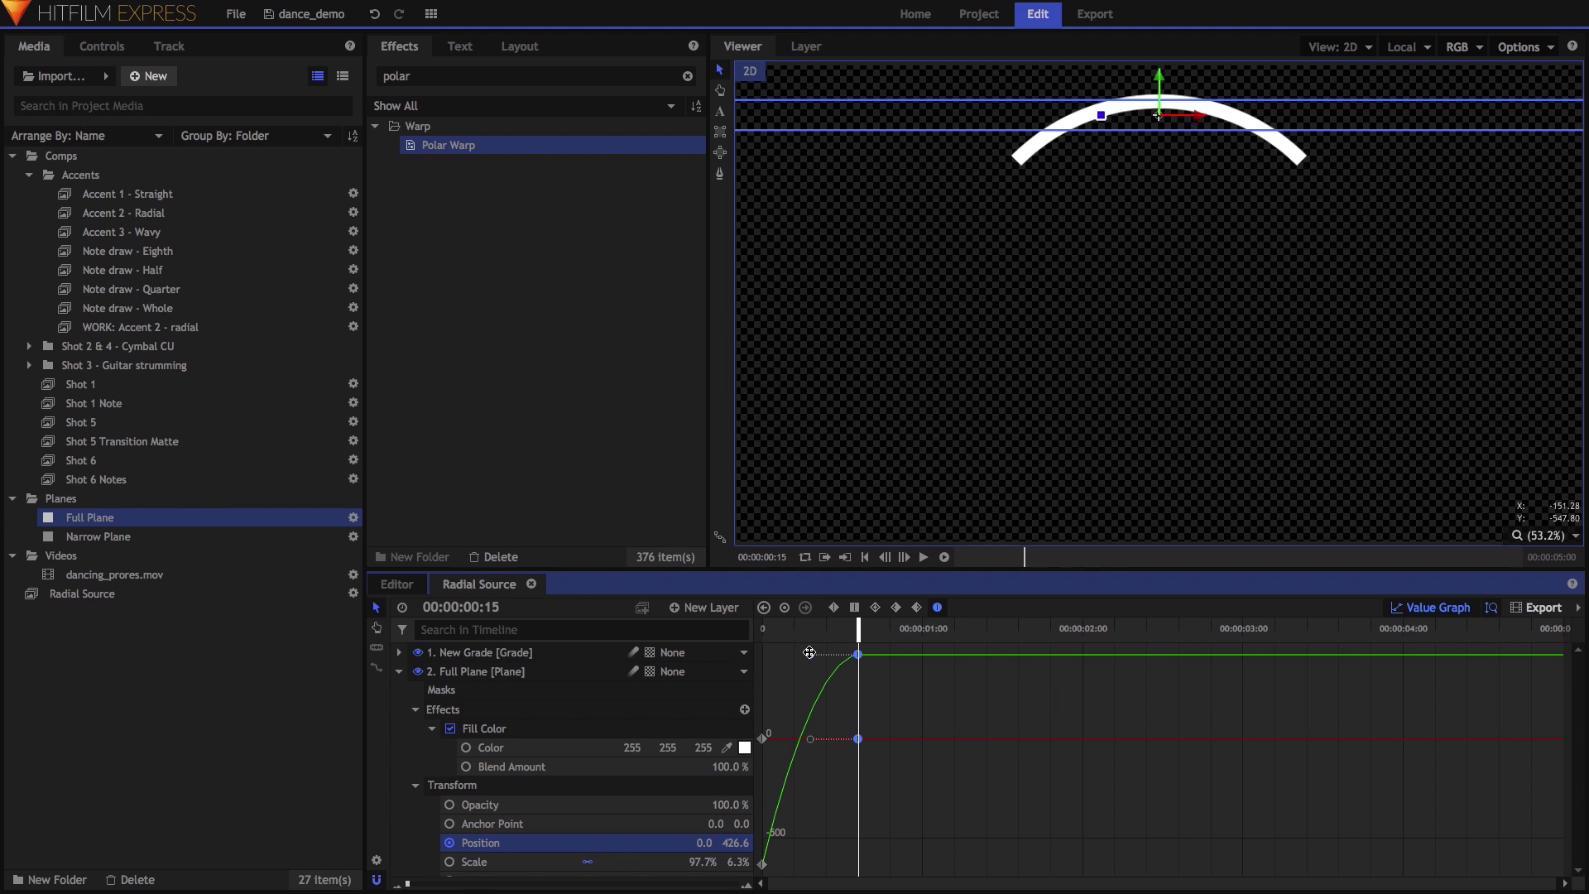
{"action": "left_click_drag", "start_coordinate": [809, 653], "coordinate": [686, 652]}
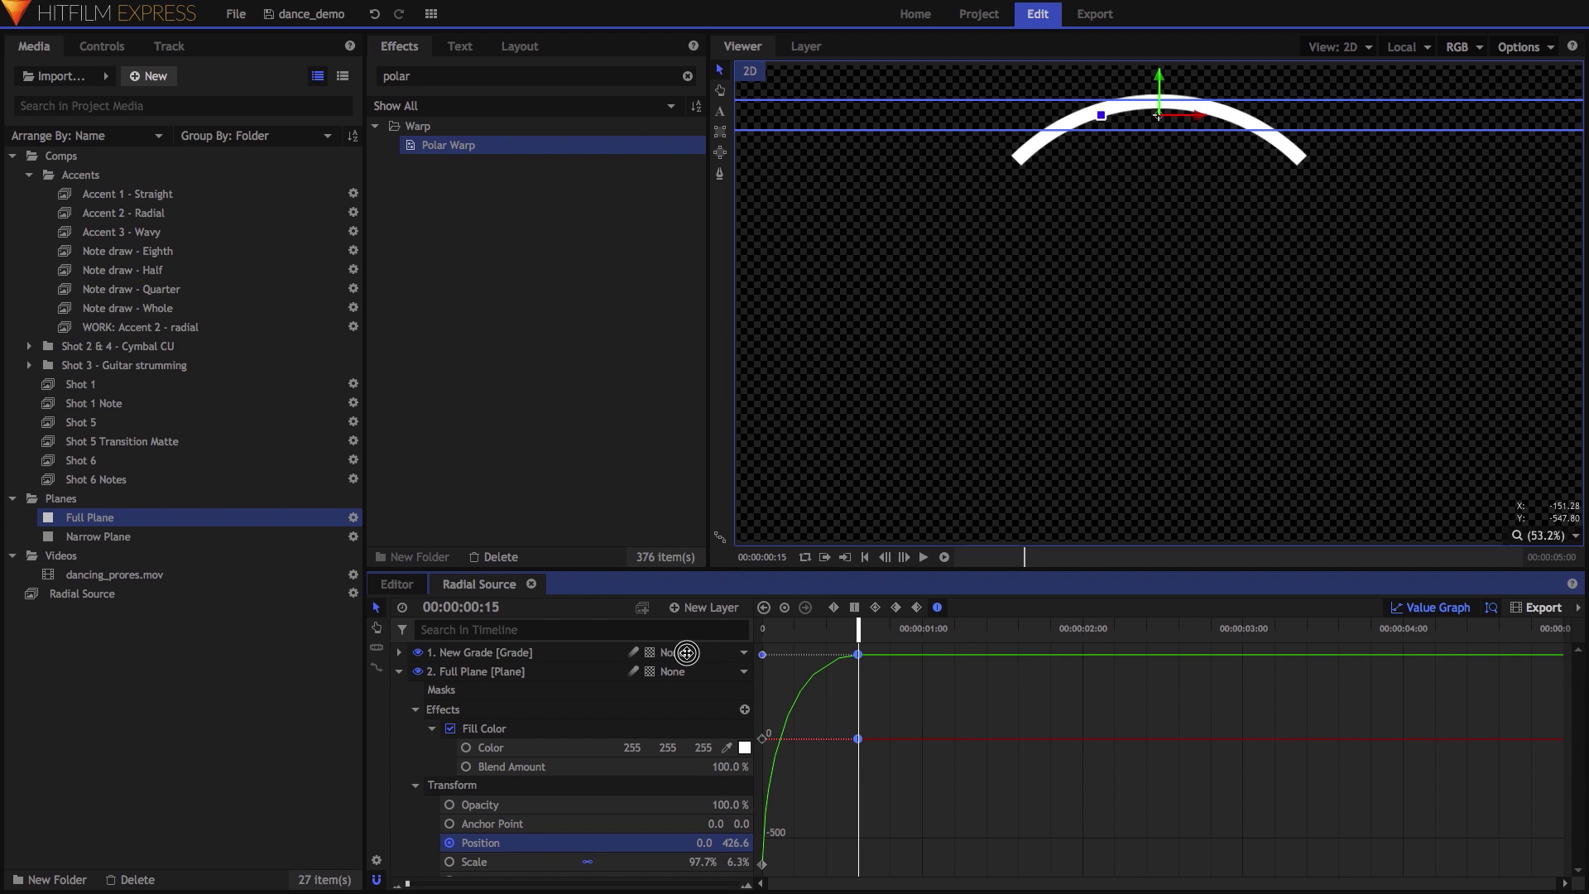
{"action": "left_click", "coordinate": [1417, 610]}
{"action": "left_click_drag", "start_coordinate": [858, 628], "coordinate": [764, 629]}
{"action": "key", "text": "space"}
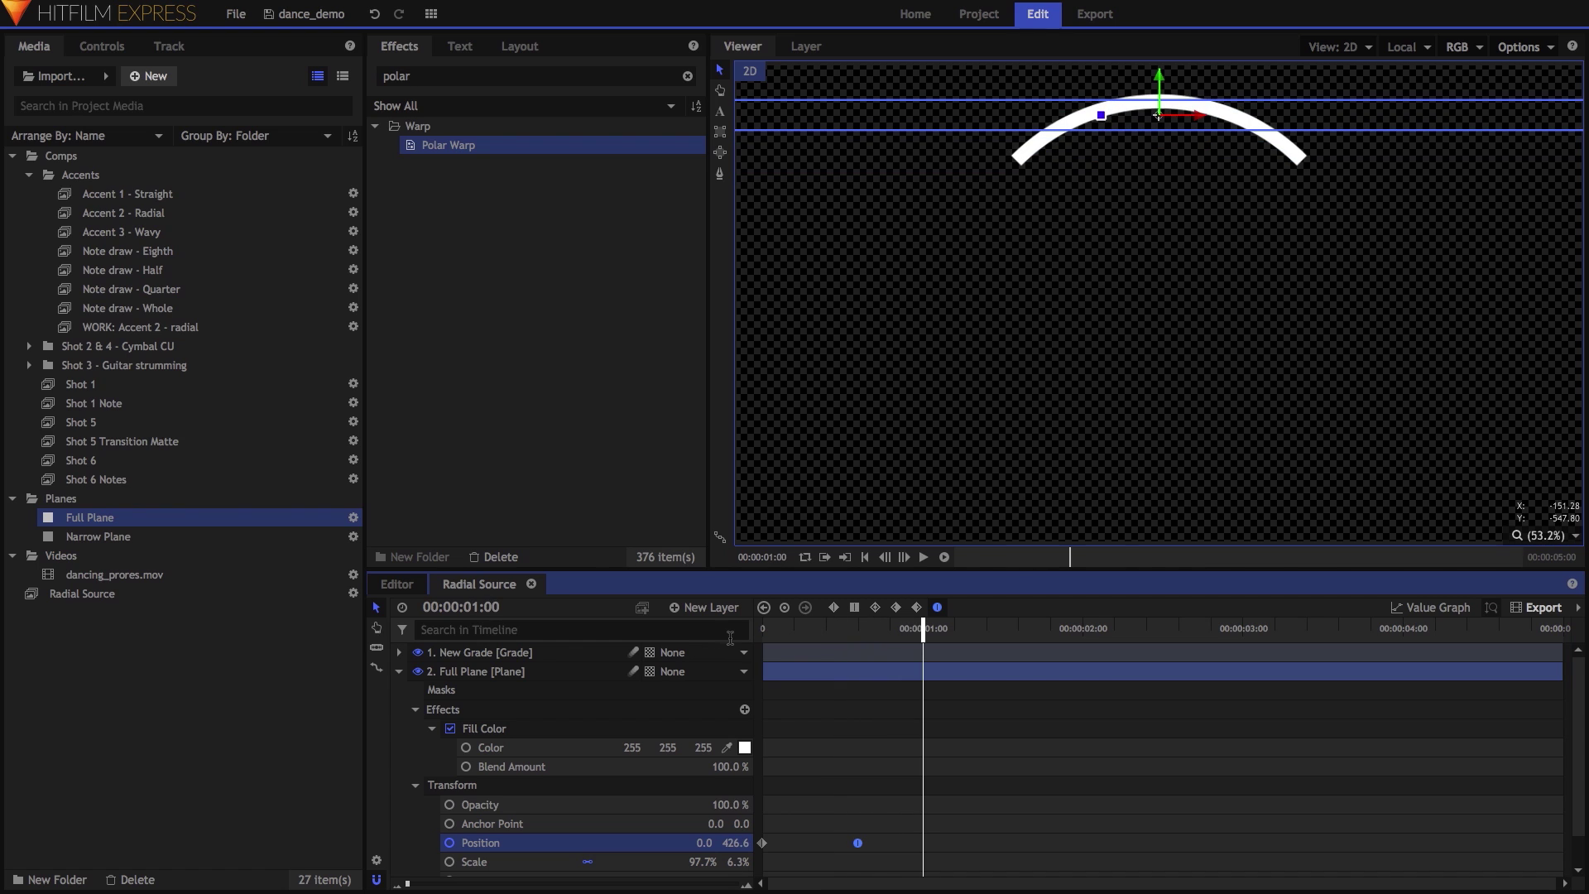
Make composite shot 'Radial', add Radial Source above a Full Plane, and put a grade layer on top.
{"action": "right_click", "coordinate": [229, 678]}
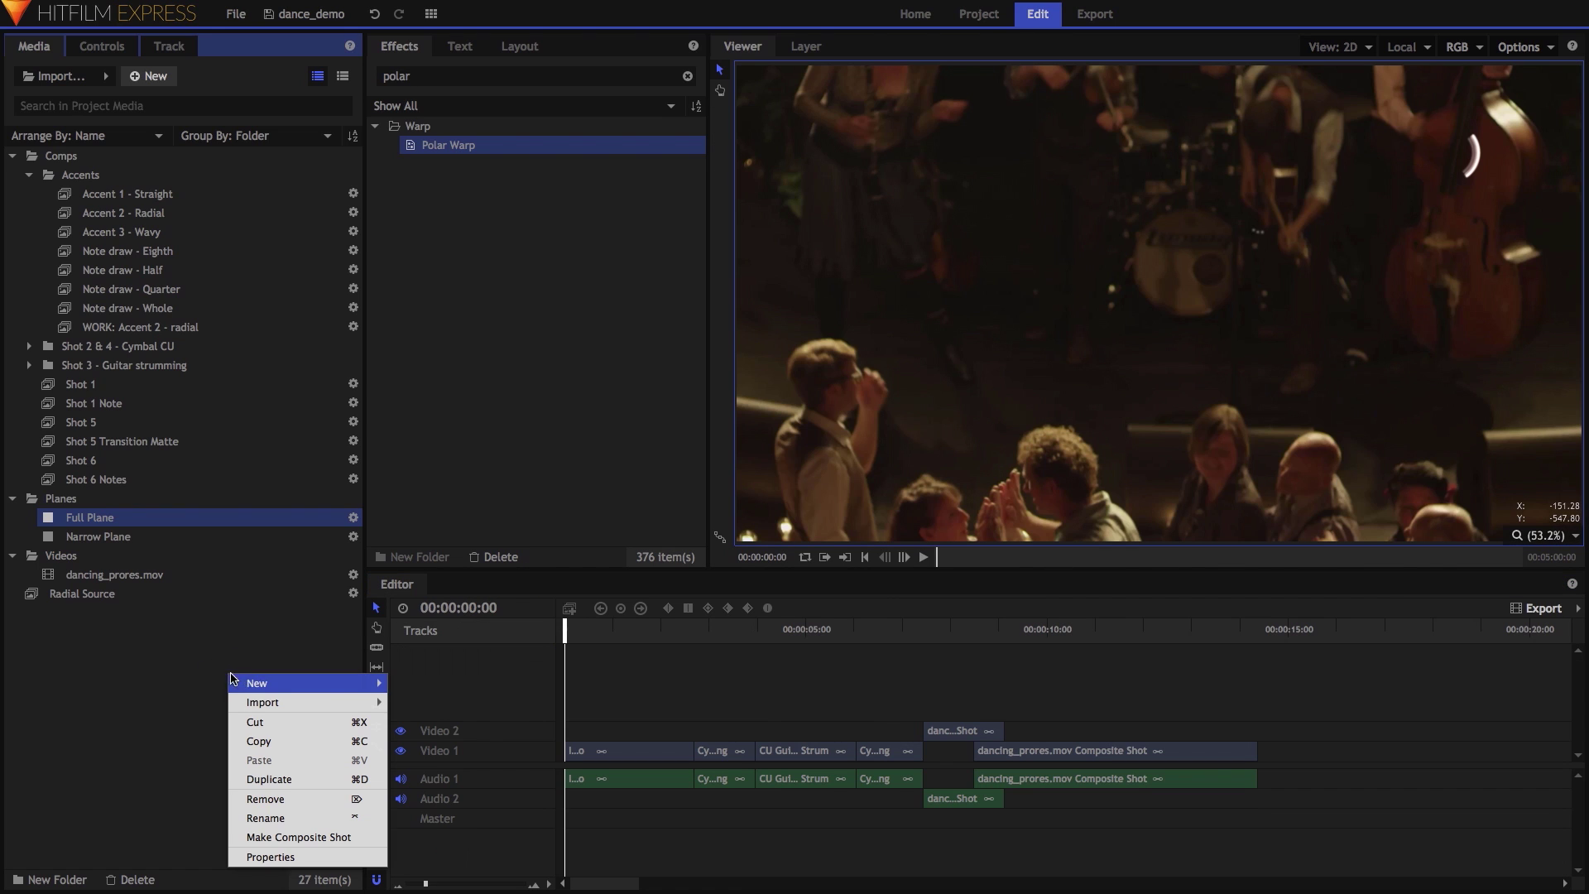
{"action": "mouse_move", "coordinate": [369, 683]}
{"action": "left_click", "coordinate": [454, 686]}
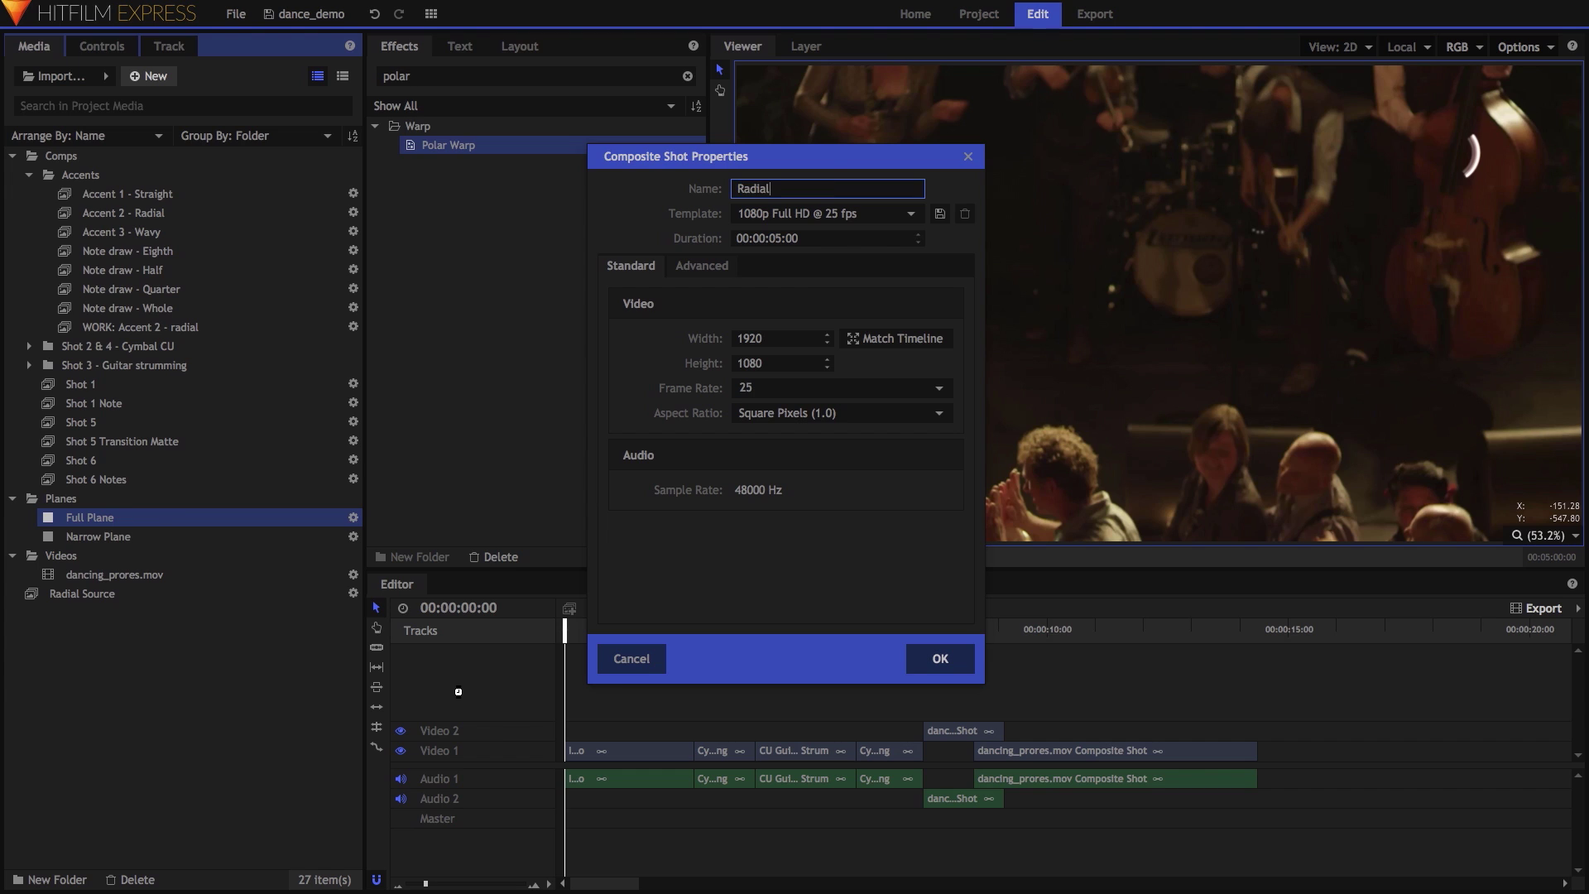
{"action": "key", "text": "Return"}
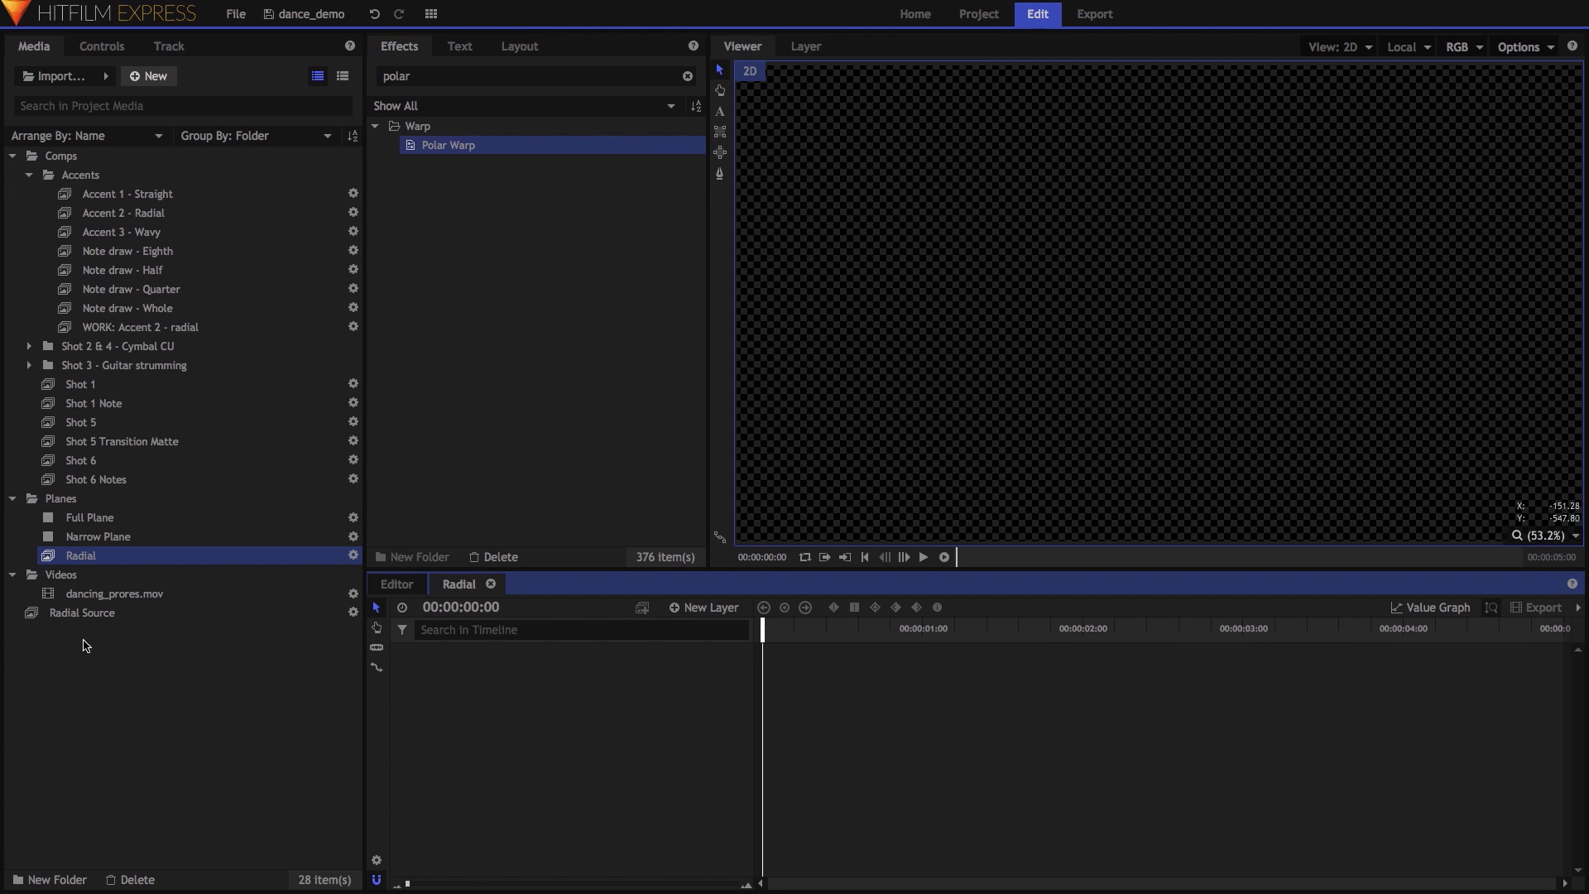
{"action": "left_click_drag", "start_coordinate": [83, 613], "coordinate": [444, 706]}
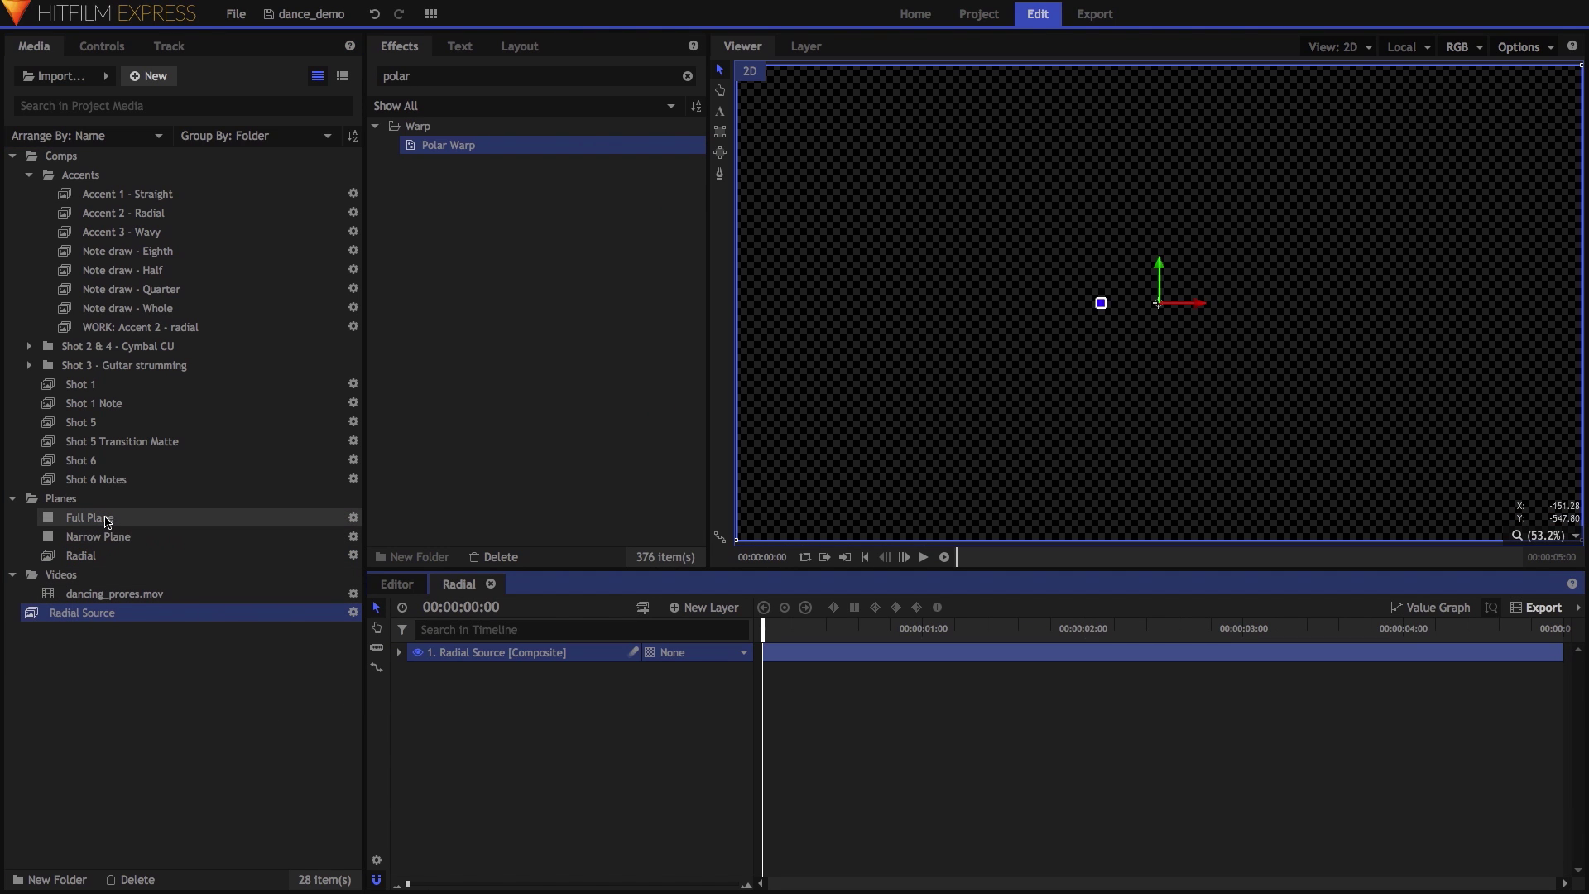
{"action": "left_click_drag", "start_coordinate": [107, 521], "coordinate": [522, 769]}
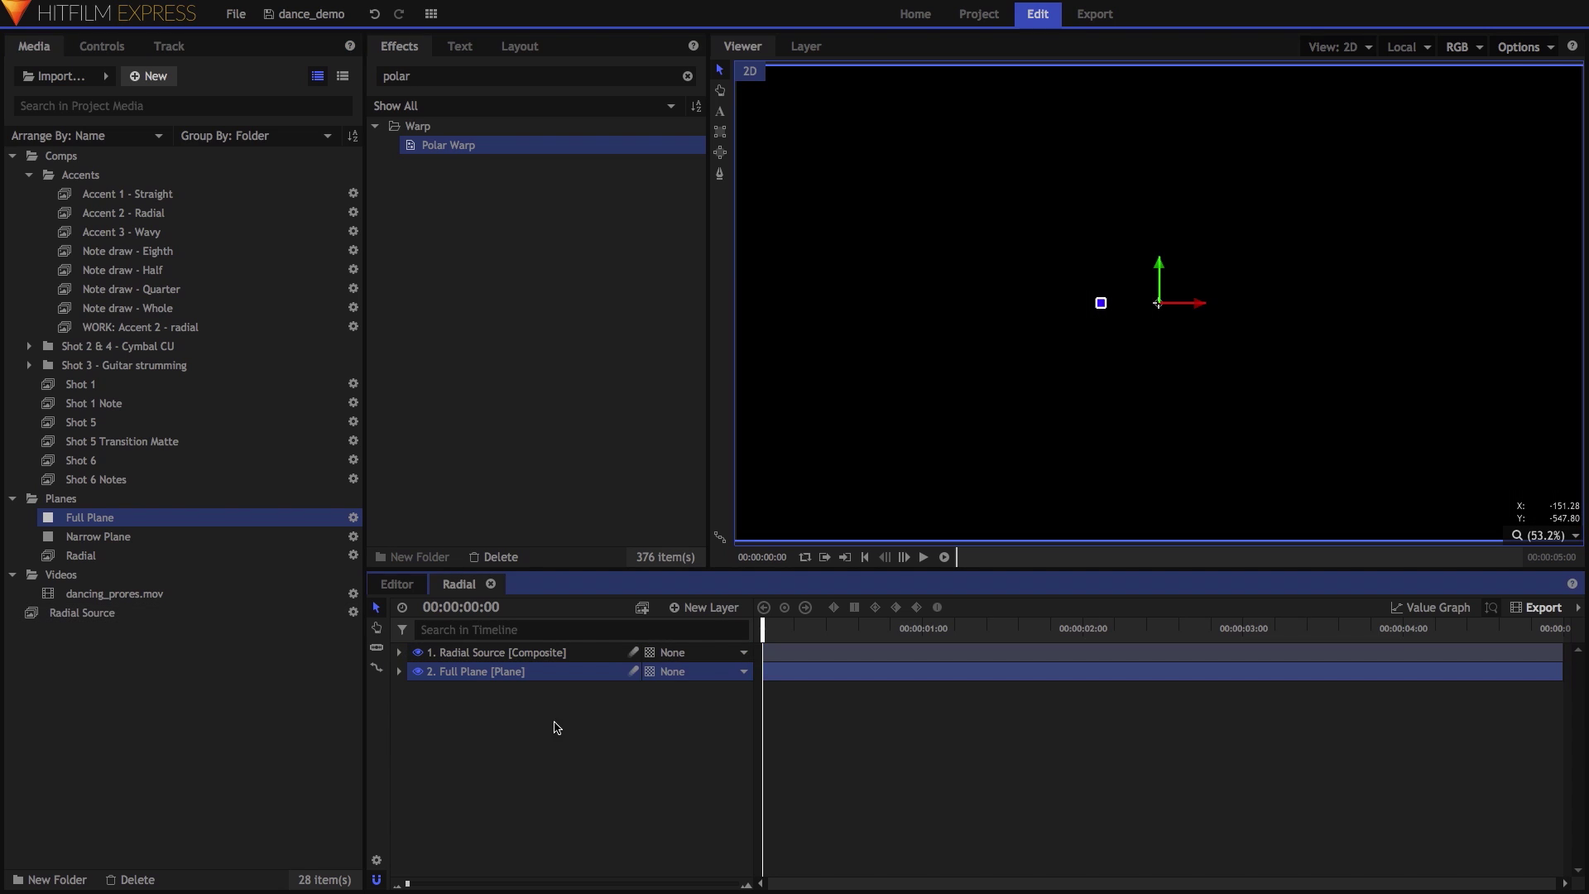
{"action": "left_click", "coordinate": [724, 608]}
{"action": "left_click", "coordinate": [699, 666]}
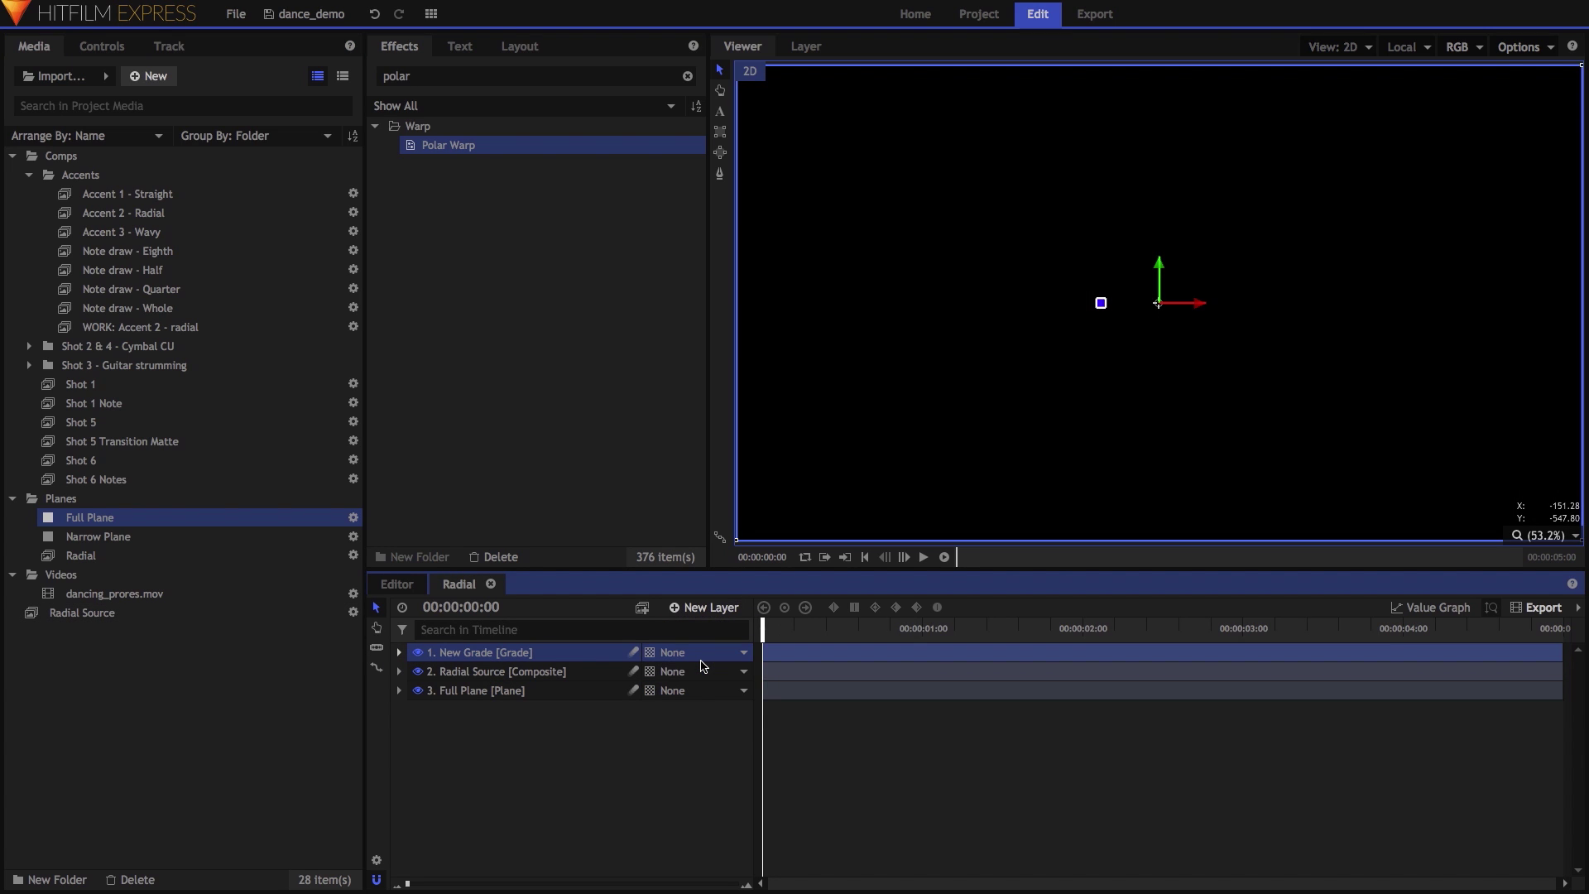
Apply the Posterize effect to the New Grade layer.
{"action": "double_click", "coordinate": [397, 76]}
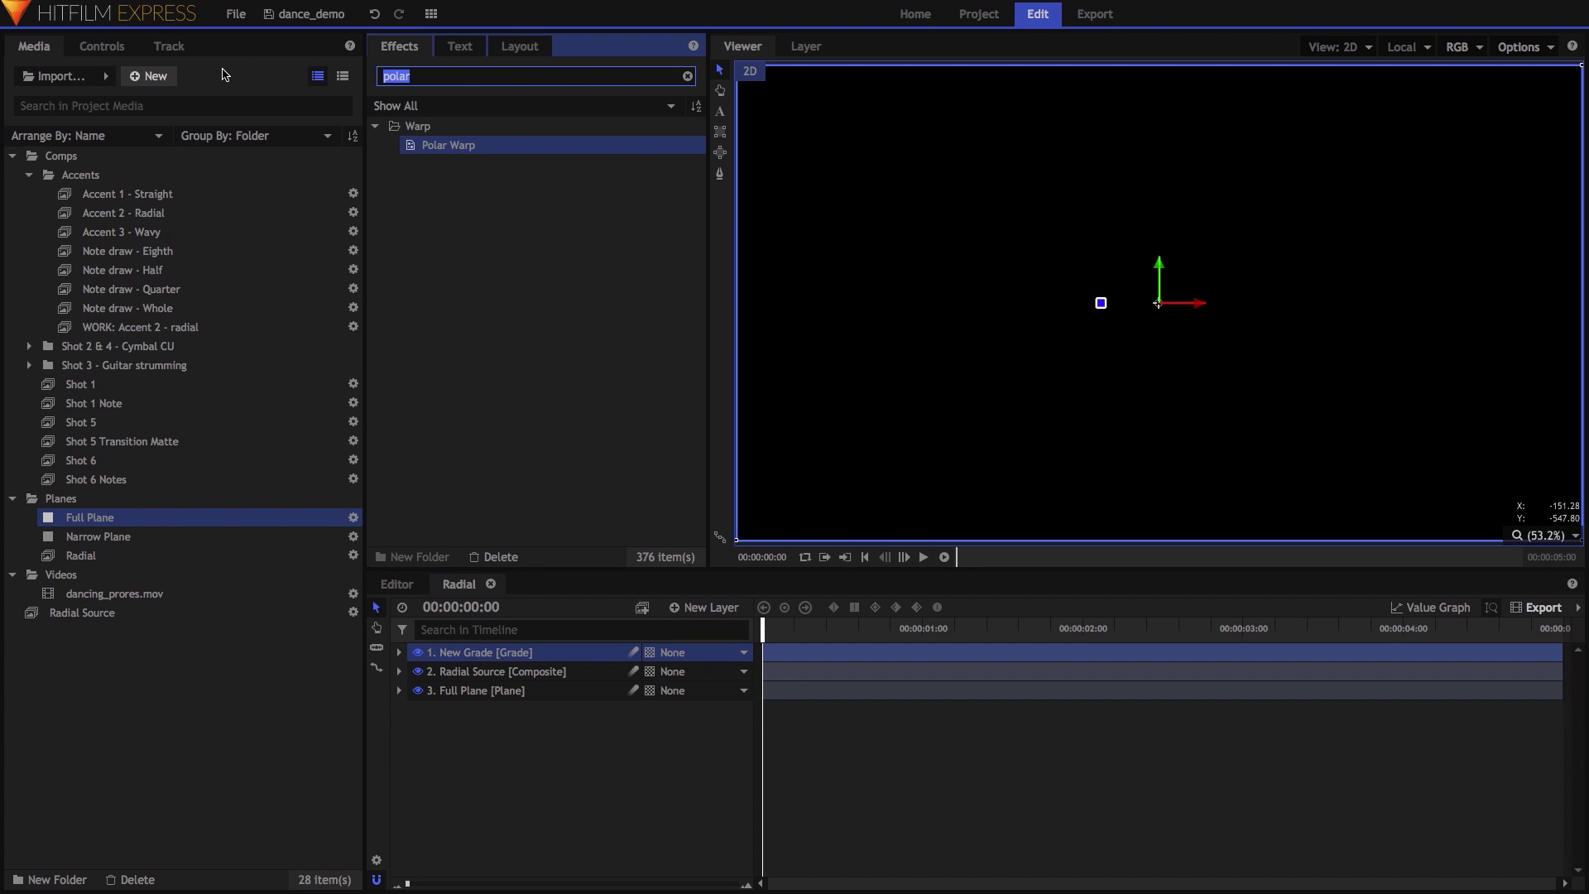
{"action": "type", "text": "post"}
{"action": "left_click_drag", "start_coordinate": [456, 147], "coordinate": [479, 322]}
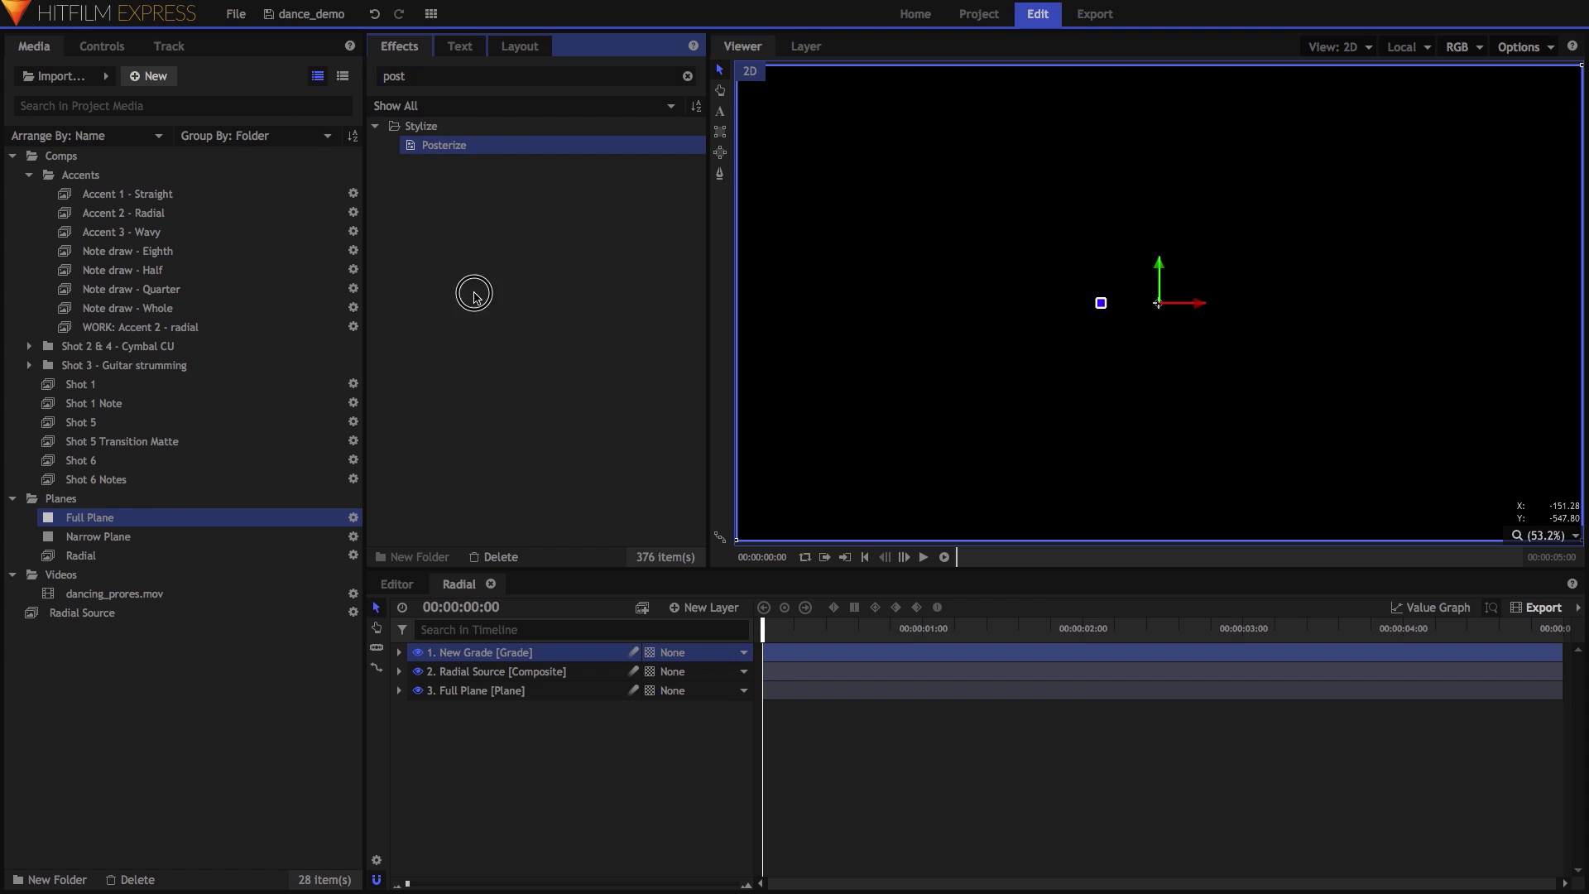
{"action": "left_click_drag", "start_coordinate": [474, 651], "coordinate": [474, 652]}
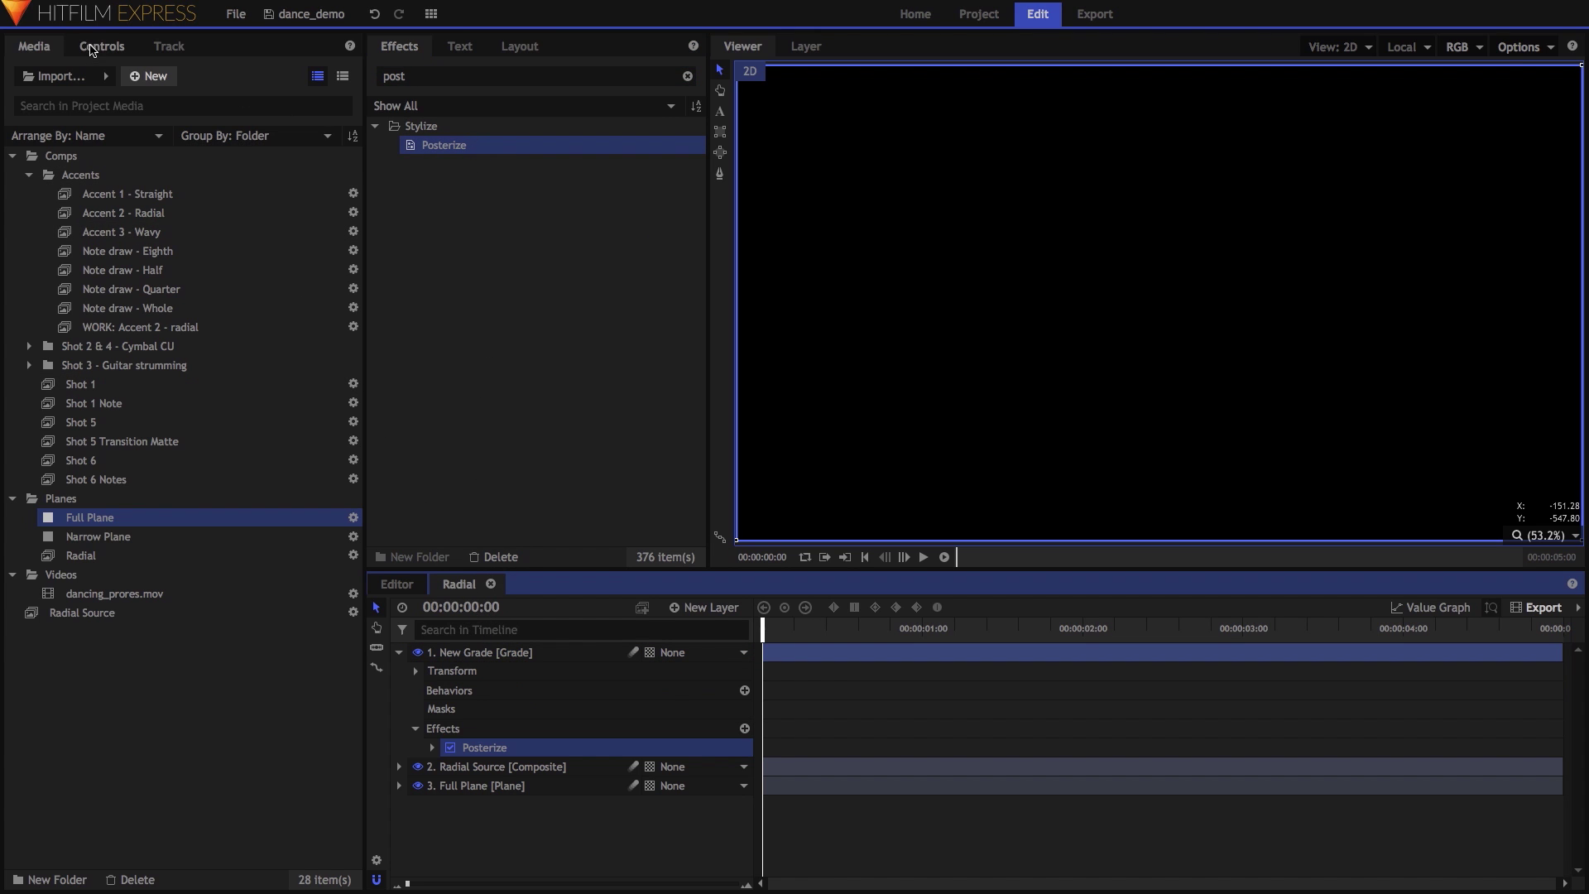
Set Posterize to Smooth Source 35, Colors per Channel 2 and Smooth 0.09, then view frame 8.
{"action": "left_click", "coordinate": [92, 48]}
{"action": "left_click", "coordinate": [30, 230]}
{"action": "left_click", "coordinate": [350, 247]}
{"action": "type", "text": "35"}
{"action": "key", "text": "Tab"}
{"action": "type", "text": "2"}
{"action": "key", "text": "Tab"}
{"action": "type", "text": ".09"}
{"action": "key", "text": "Return"}
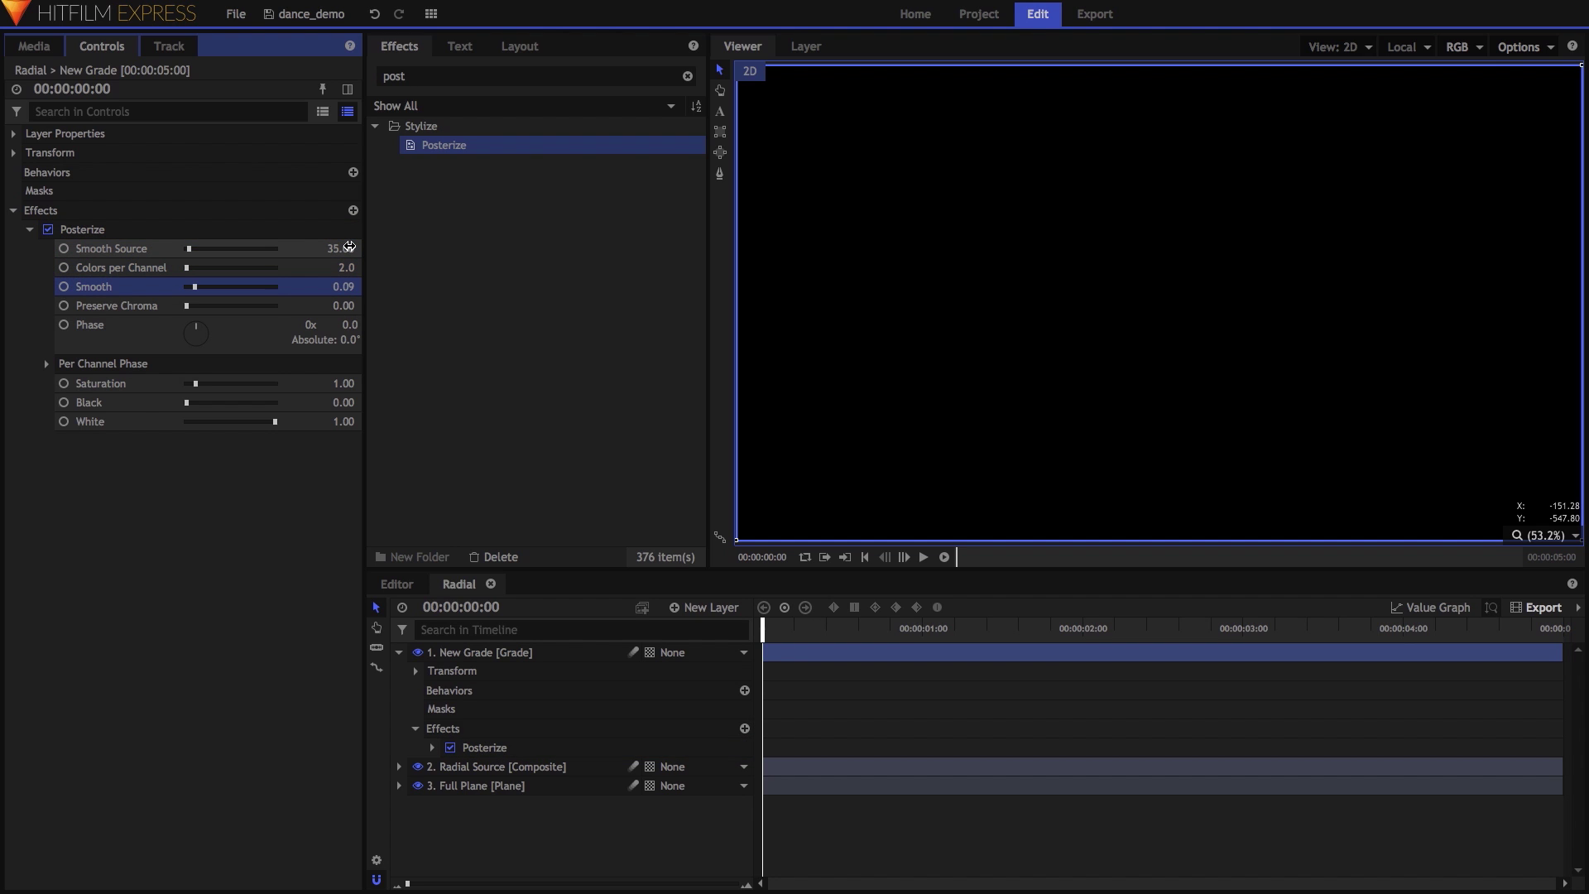
{"action": "left_click_drag", "start_coordinate": [806, 630], "coordinate": [813, 630]}
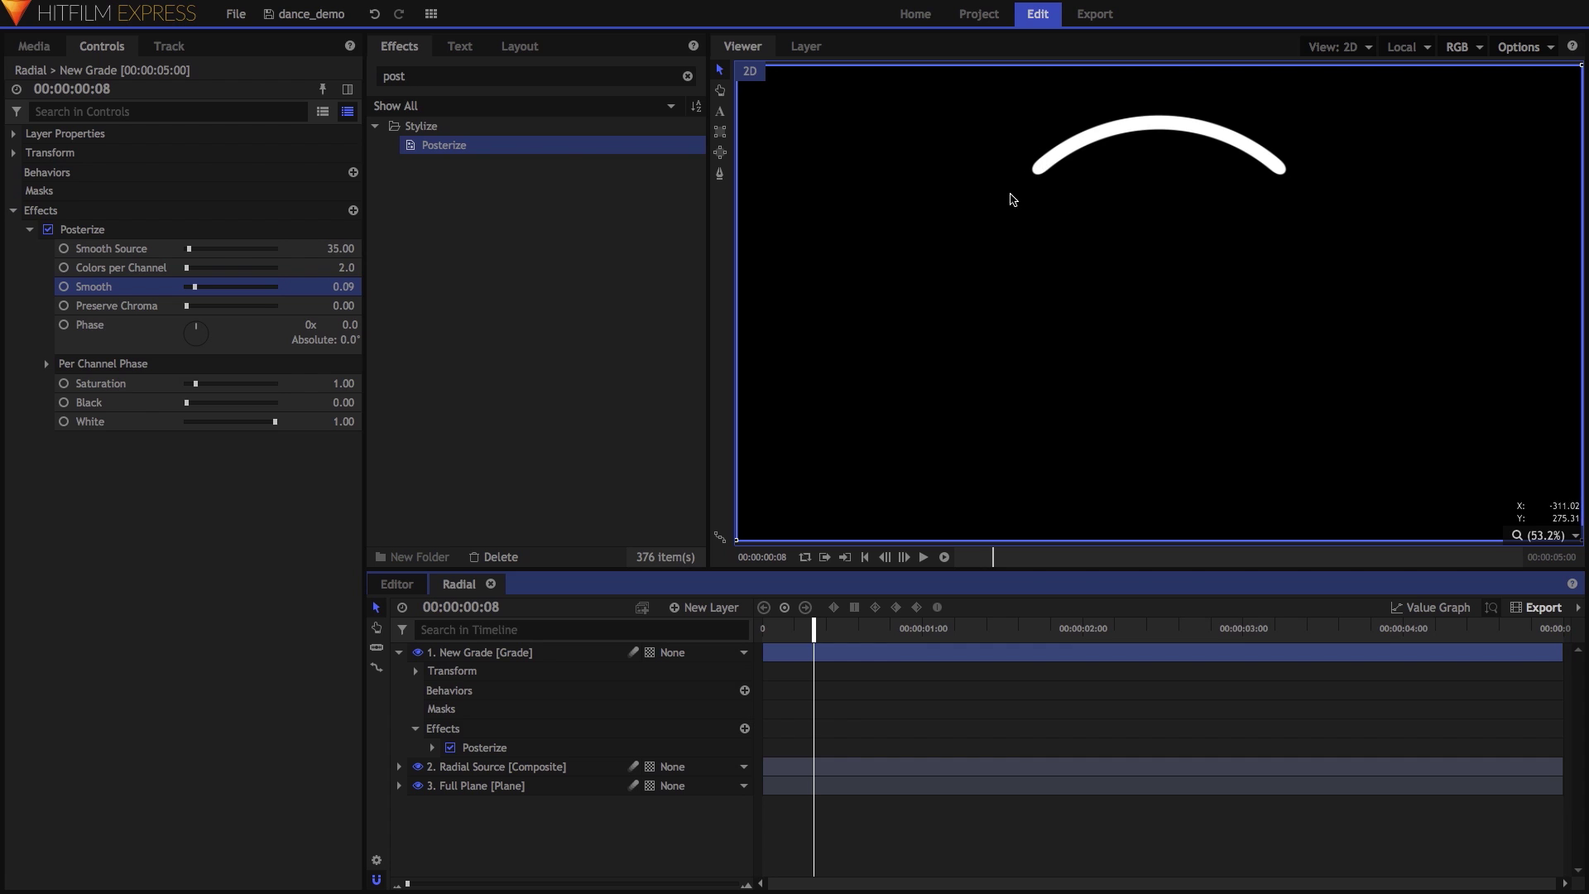
Apply the Temporal Echo effect to the New Grade layer.
{"action": "double_click", "coordinate": [446, 73]}
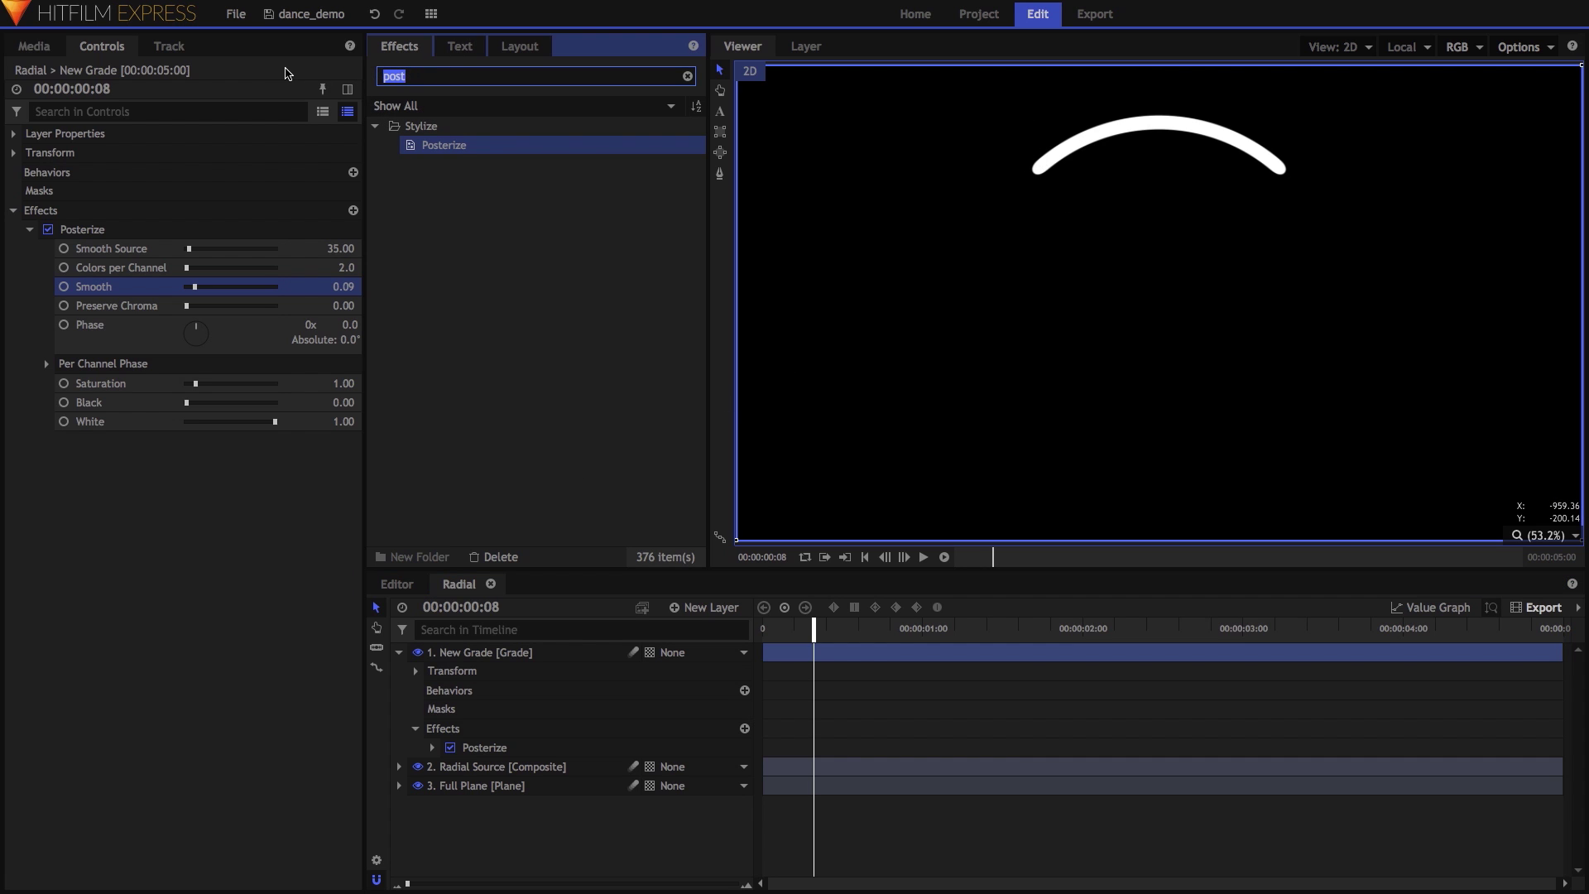
{"action": "type", "text": "echo"}
{"action": "left_click_drag", "start_coordinate": [432, 183], "coordinate": [494, 655]}
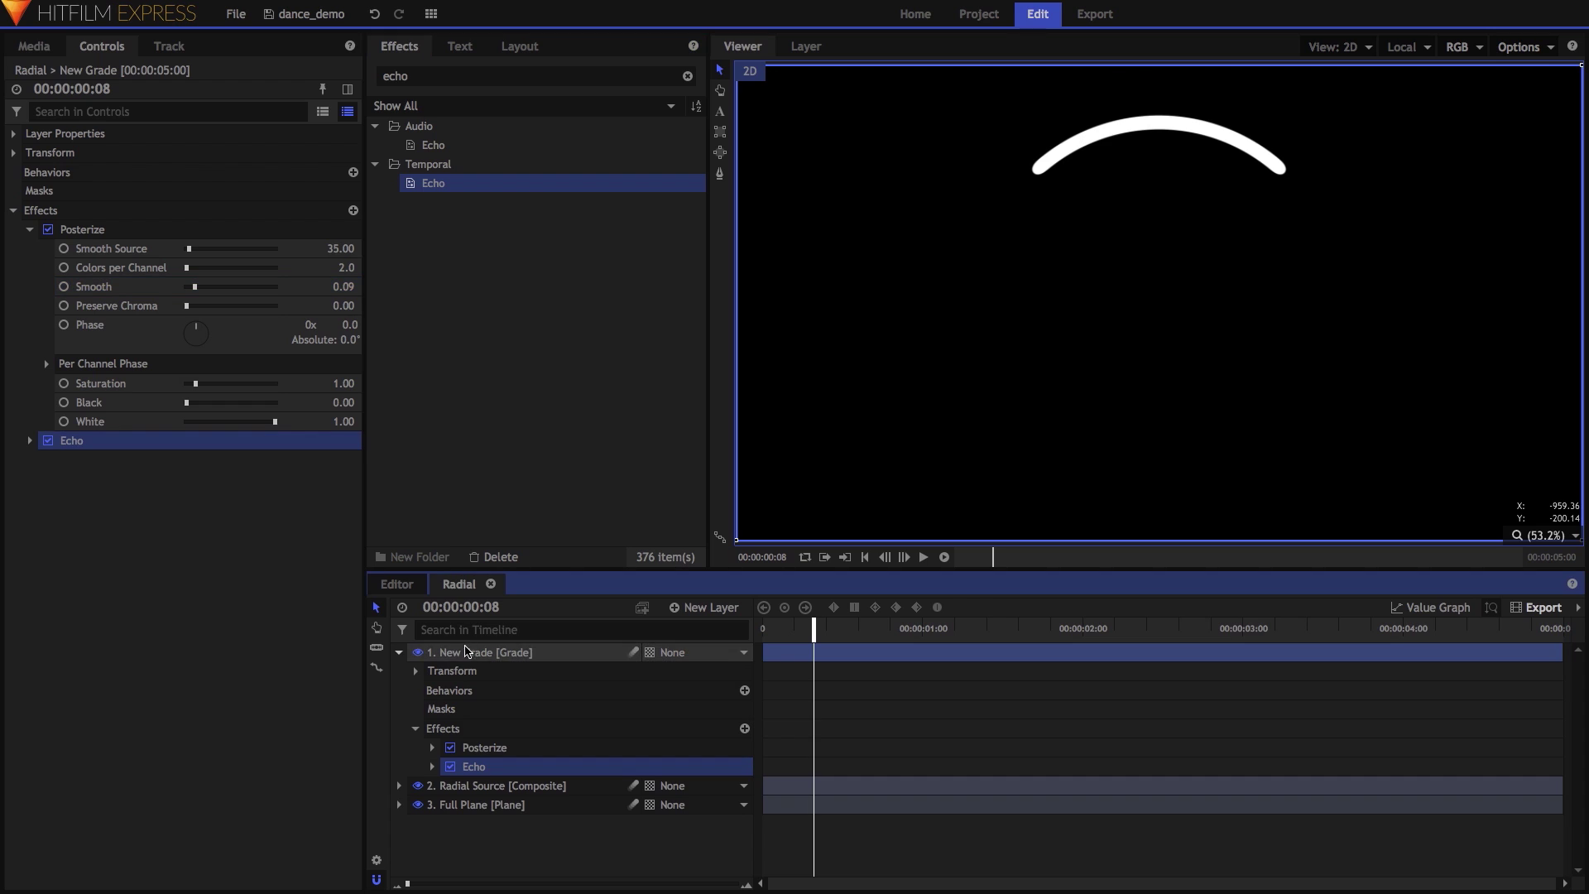
Set Echo Time -0.08, Number of Echoes 2 and Decay 0.57, then play from the start.
{"action": "left_click", "coordinate": [30, 440]}
{"action": "left_click", "coordinate": [332, 460]}
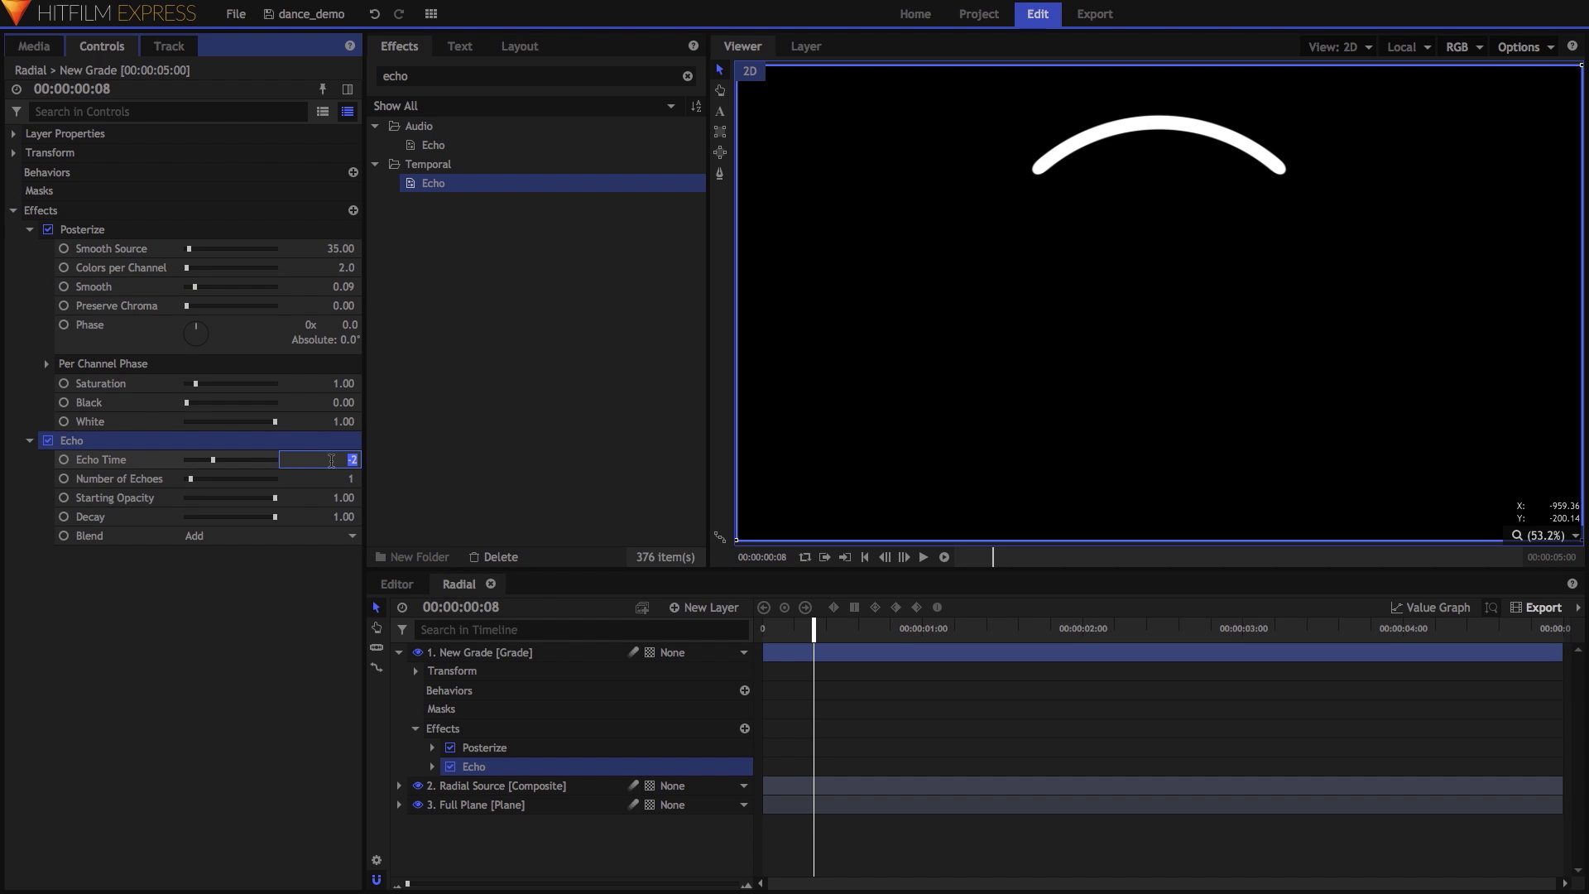
{"action": "type", "text": "-.08"}
{"action": "key", "text": "Tab"}
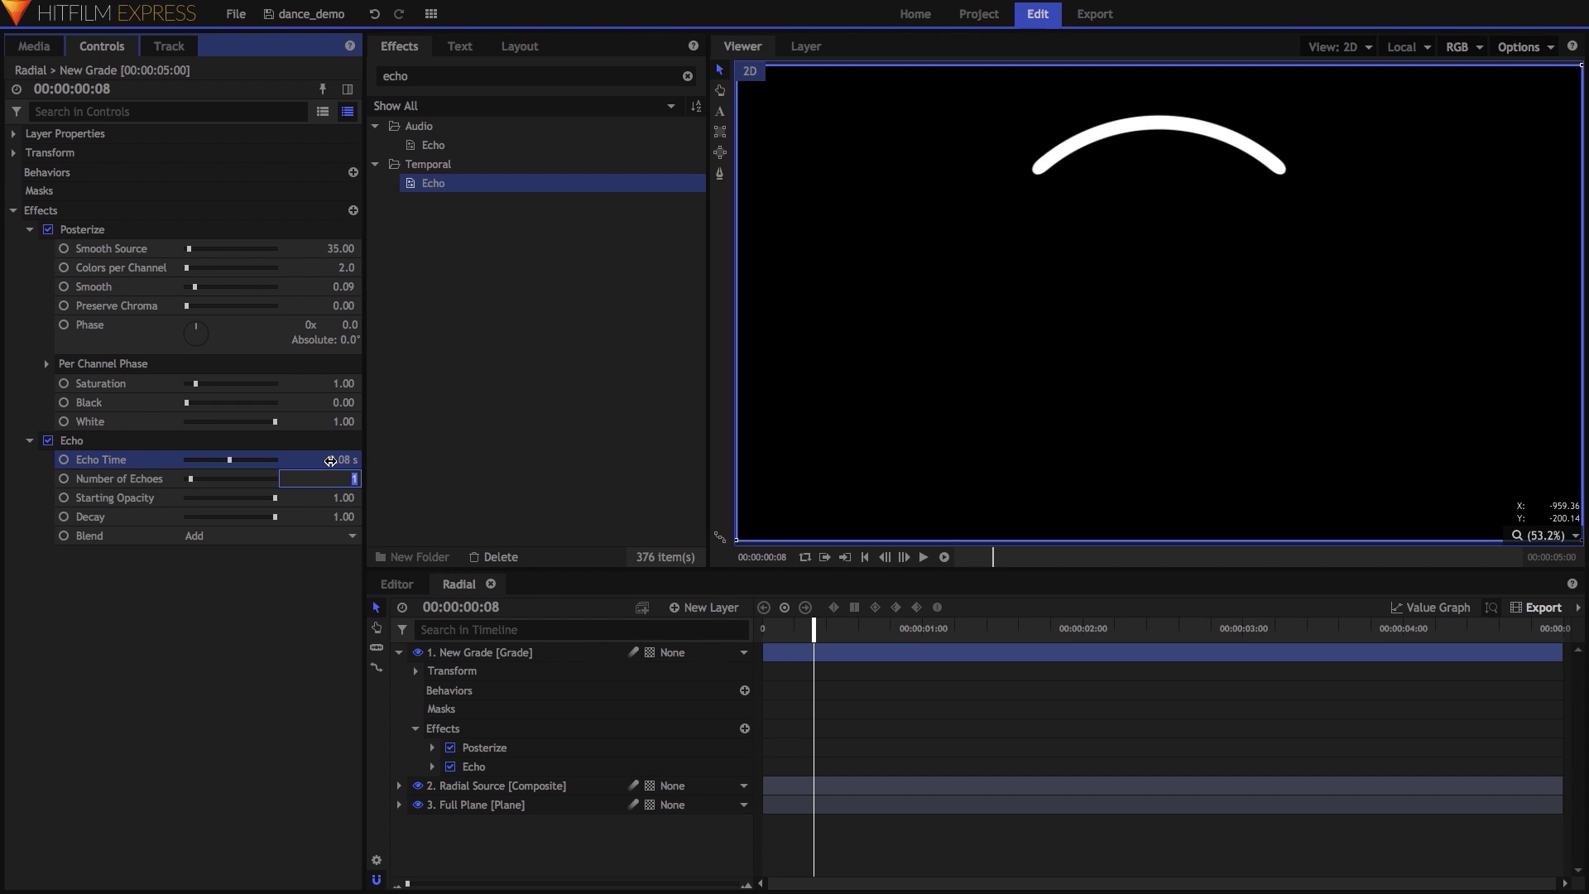
{"action": "type", "text": "2"}
{"action": "key", "text": "Tab"}
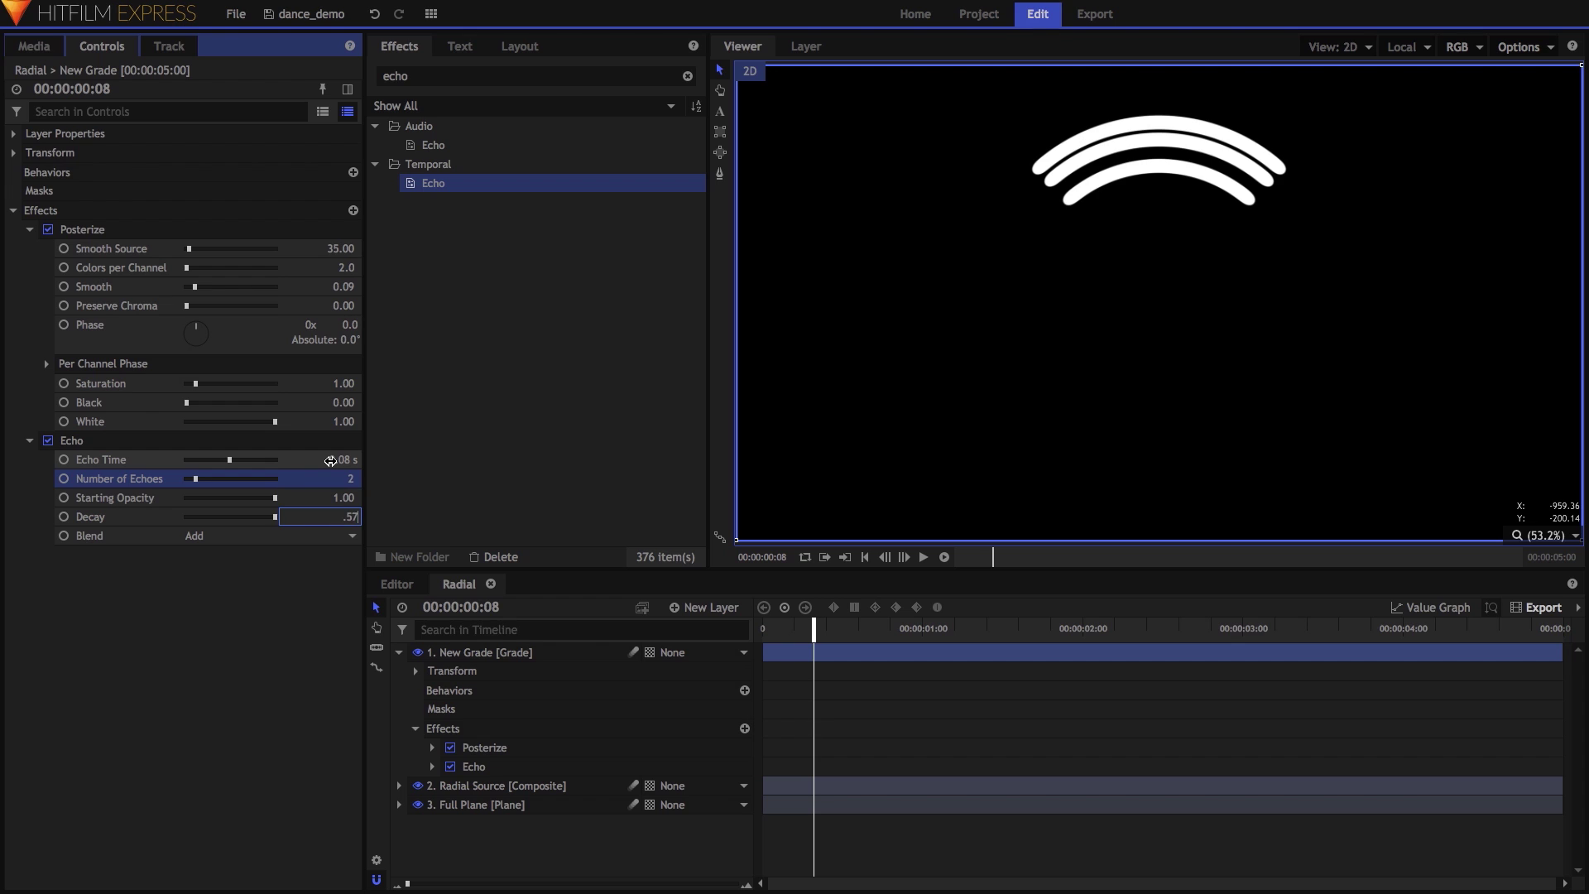
{"action": "key", "text": "Return"}
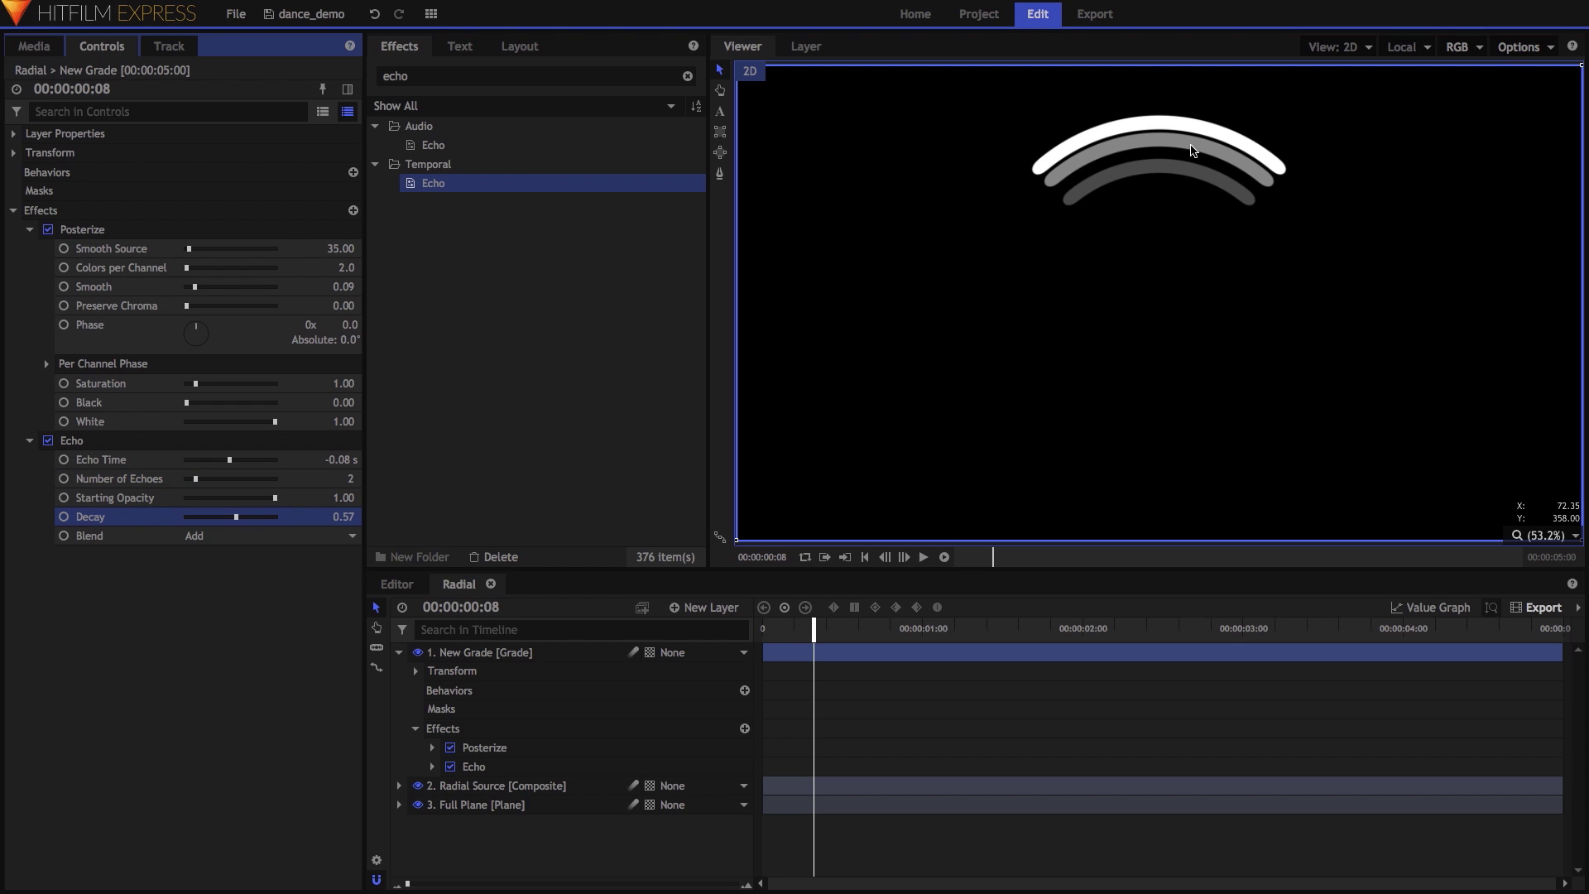
{"action": "left_click_drag", "start_coordinate": [817, 631], "coordinate": [712, 633]}
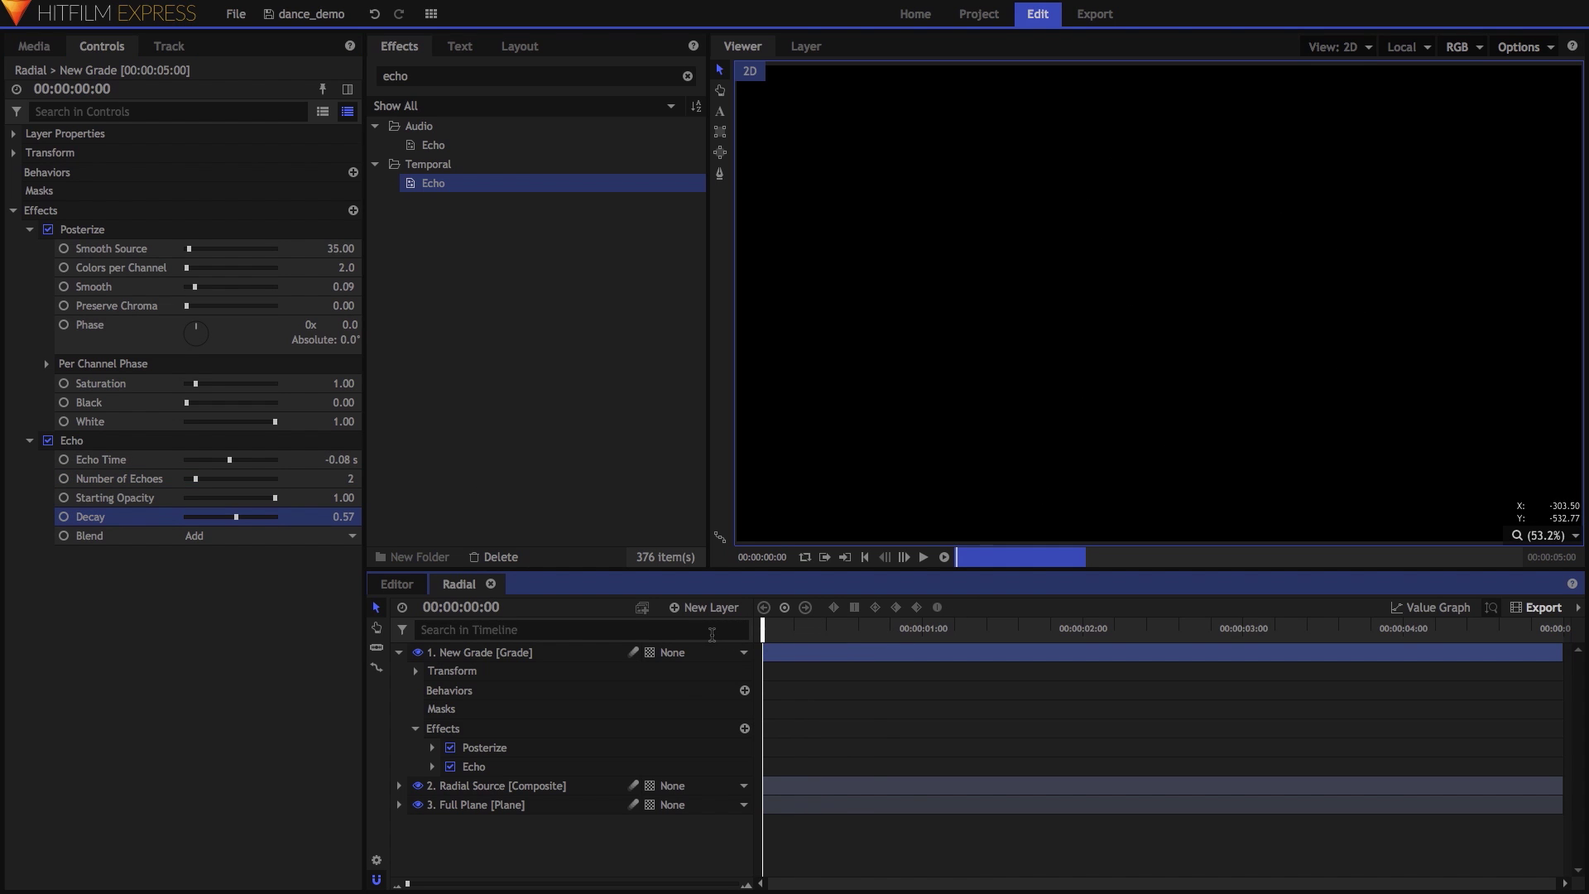
{"action": "key", "text": "space"}
{"action": "key", "text": "space"}
{"action": "key", "text": "space"}
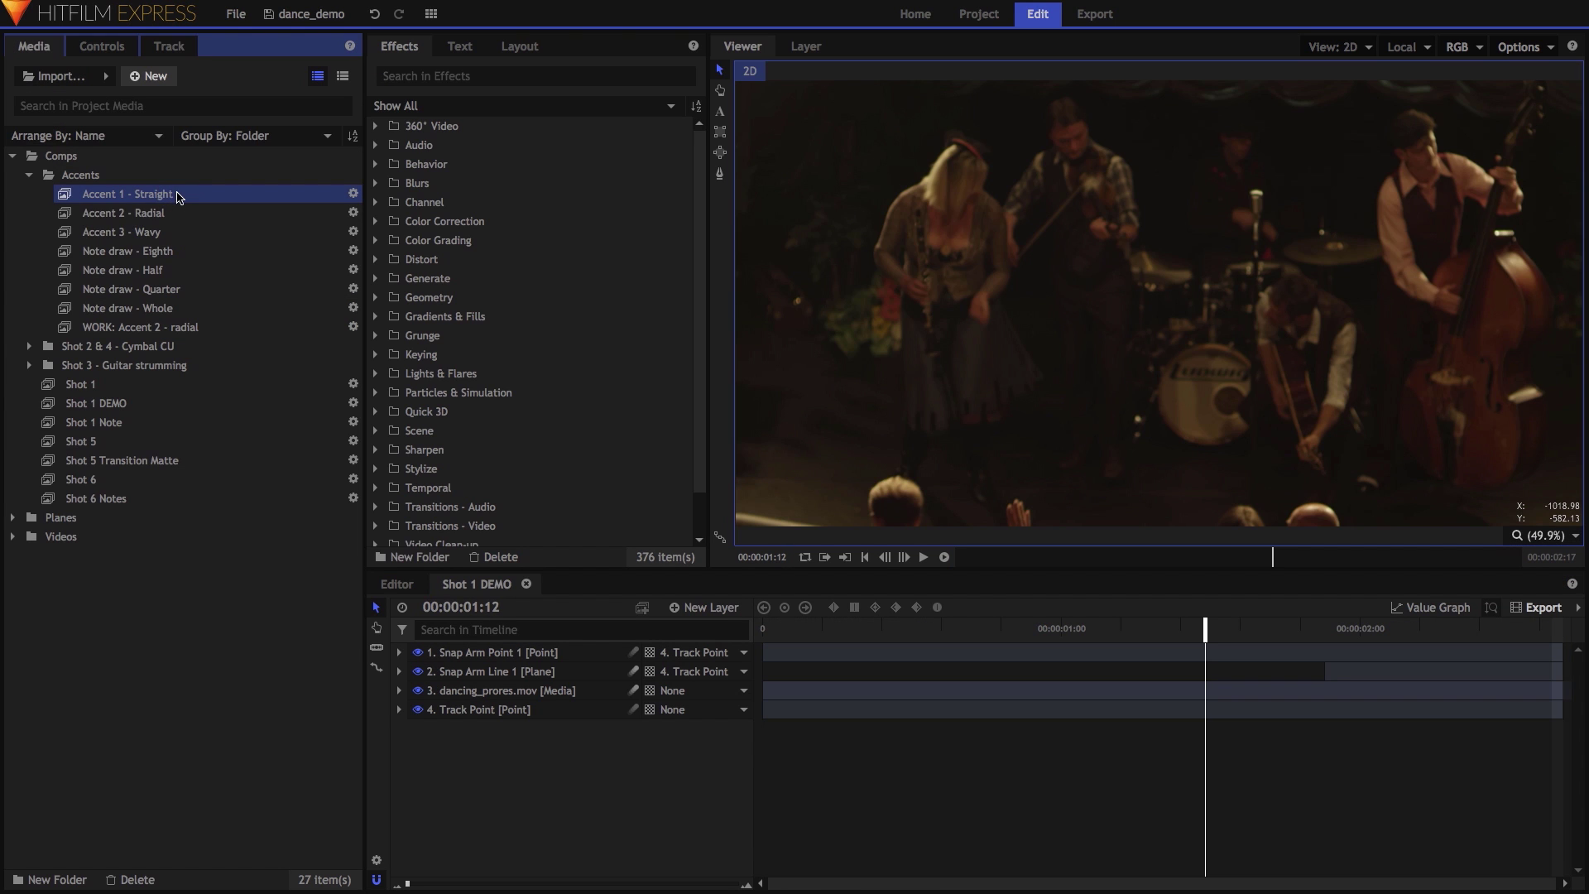
Pre-render the three selected Accent comps (Straight, Radial, Wavy) and deselect them.
{"action": "left_click", "coordinate": [175, 231], "text": "shift"}
{"action": "right_click", "coordinate": [275, 216]}
{"action": "mouse_move", "coordinate": [331, 259]}
{"action": "left_click", "coordinate": [430, 259]}
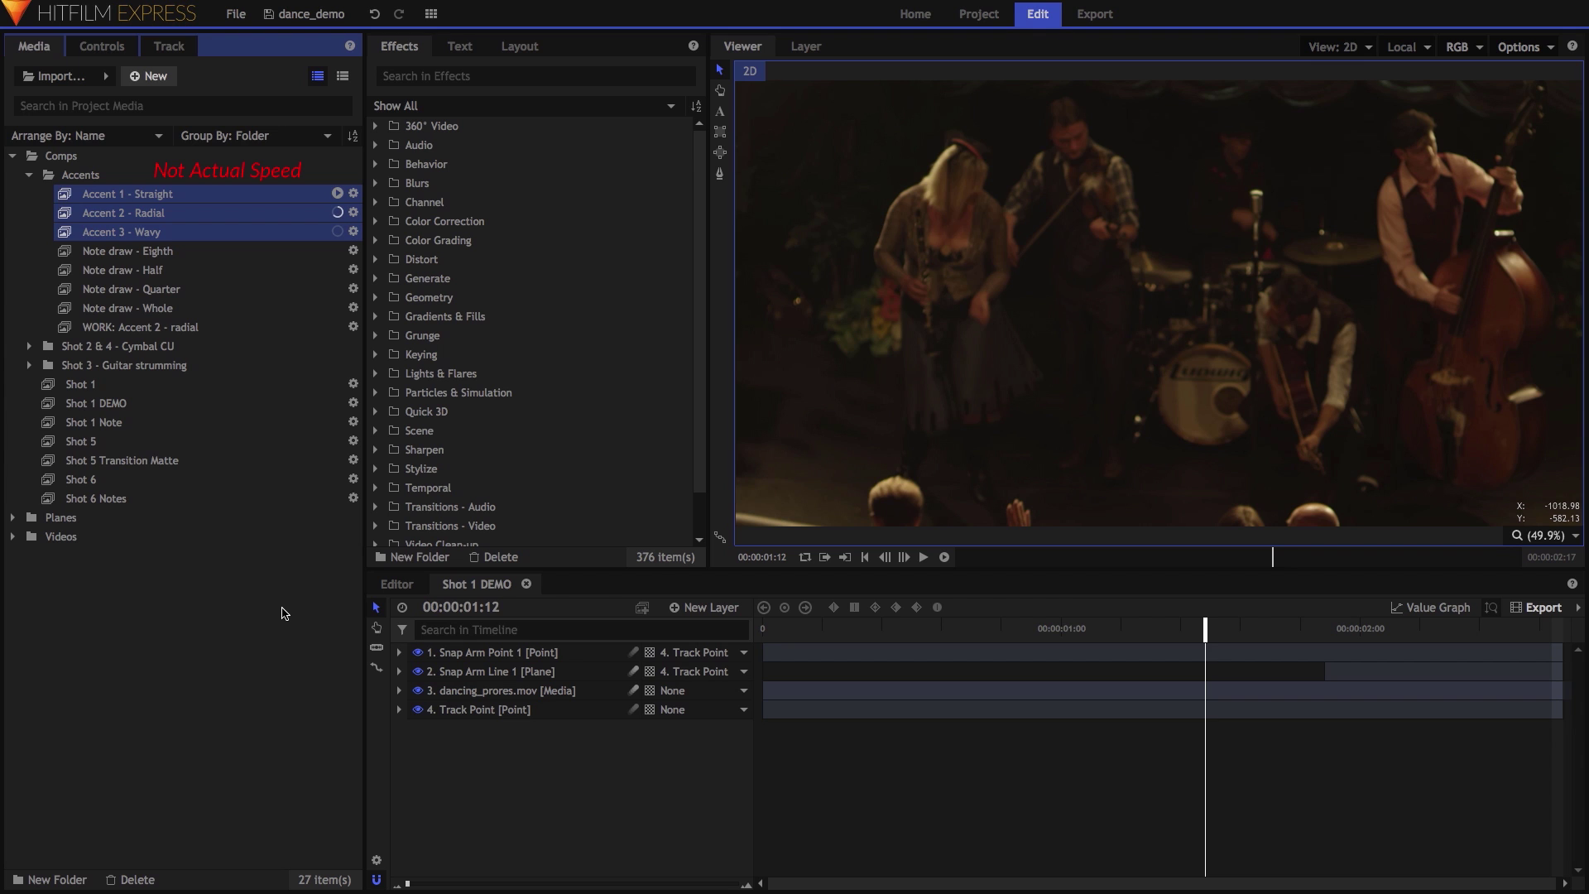
{"action": "left_click", "coordinate": [268, 579]}
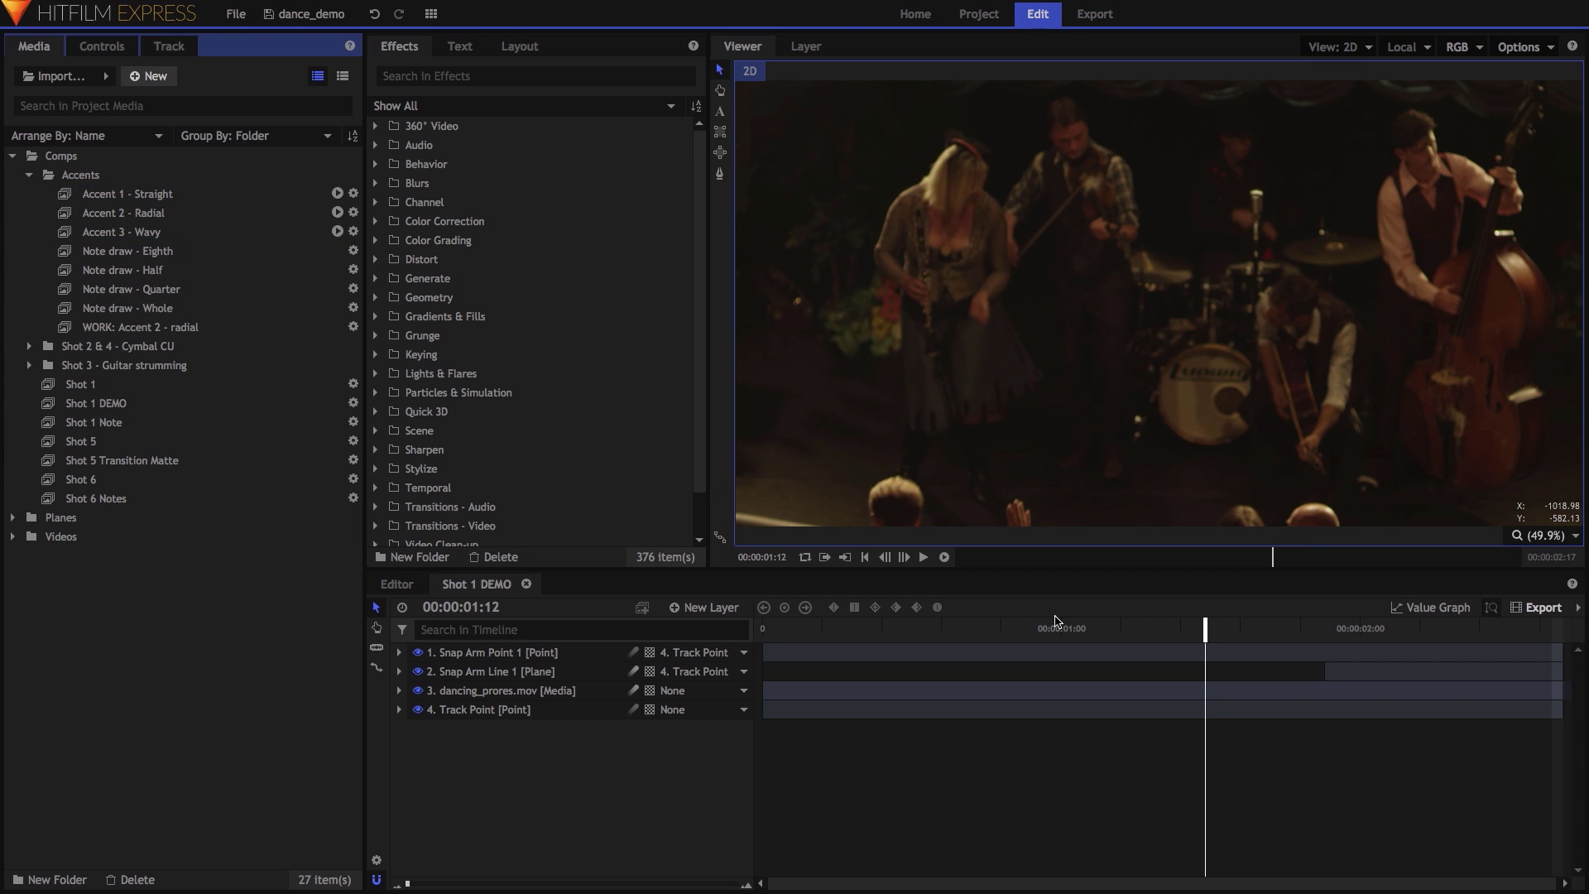
{"action": "left_click_drag", "start_coordinate": [1216, 638], "coordinate": [1187, 640]}
Expand dancing_prores.mov's Tracker and review Tracking Point 1's boxes a frame later.
{"action": "left_click", "coordinate": [399, 690]}
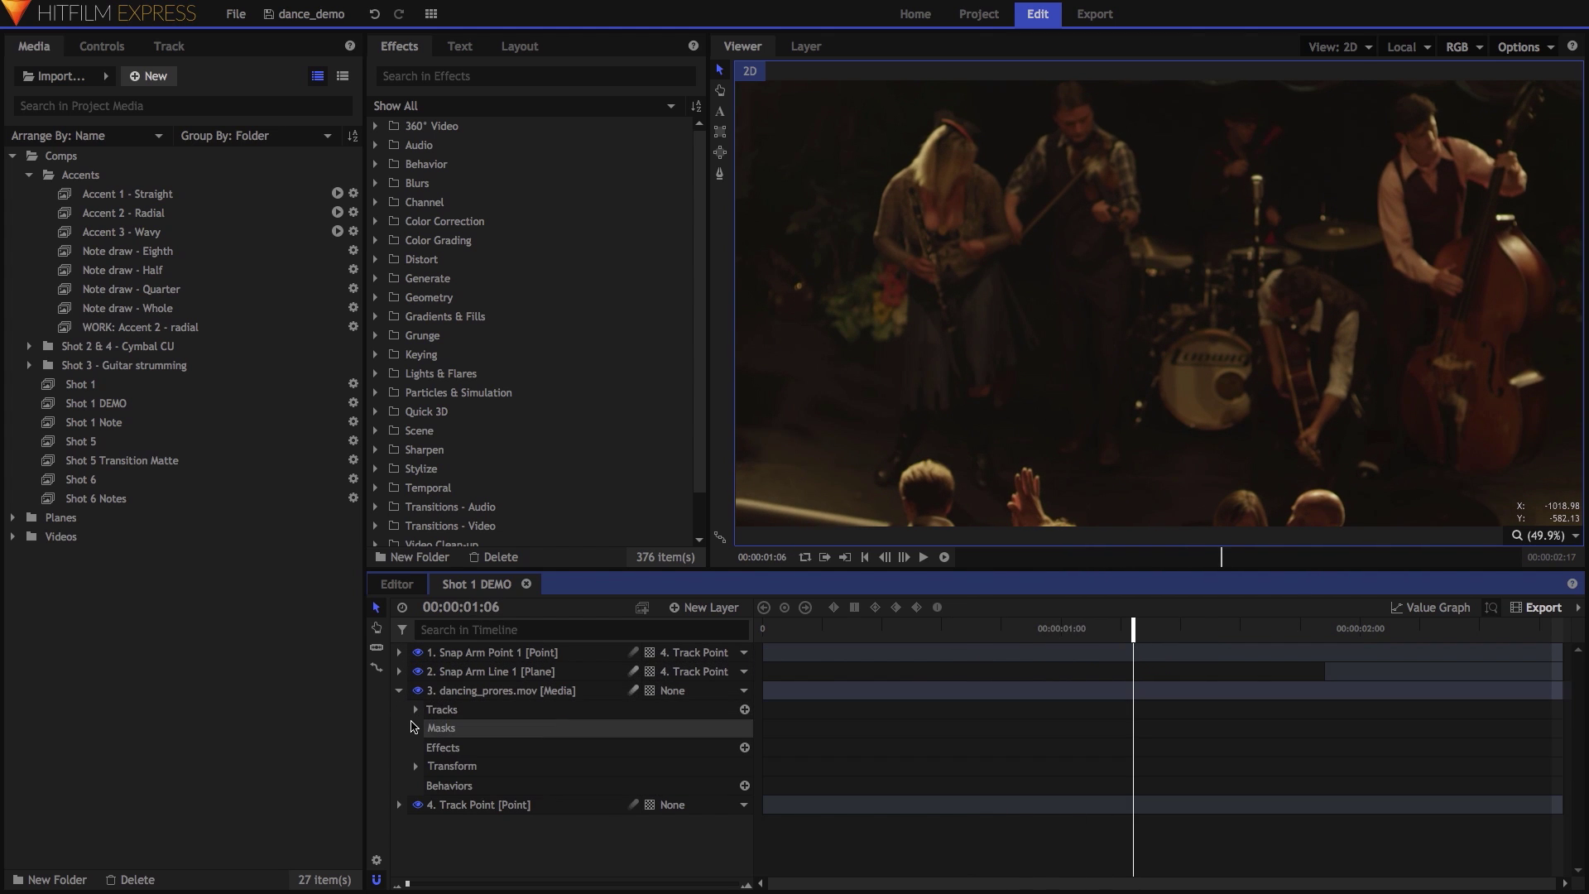
{"action": "left_click", "coordinate": [416, 709]}
{"action": "left_click", "coordinate": [432, 729]}
{"action": "left_click", "coordinate": [500, 746]}
{"action": "left_click", "coordinate": [805, 46]}
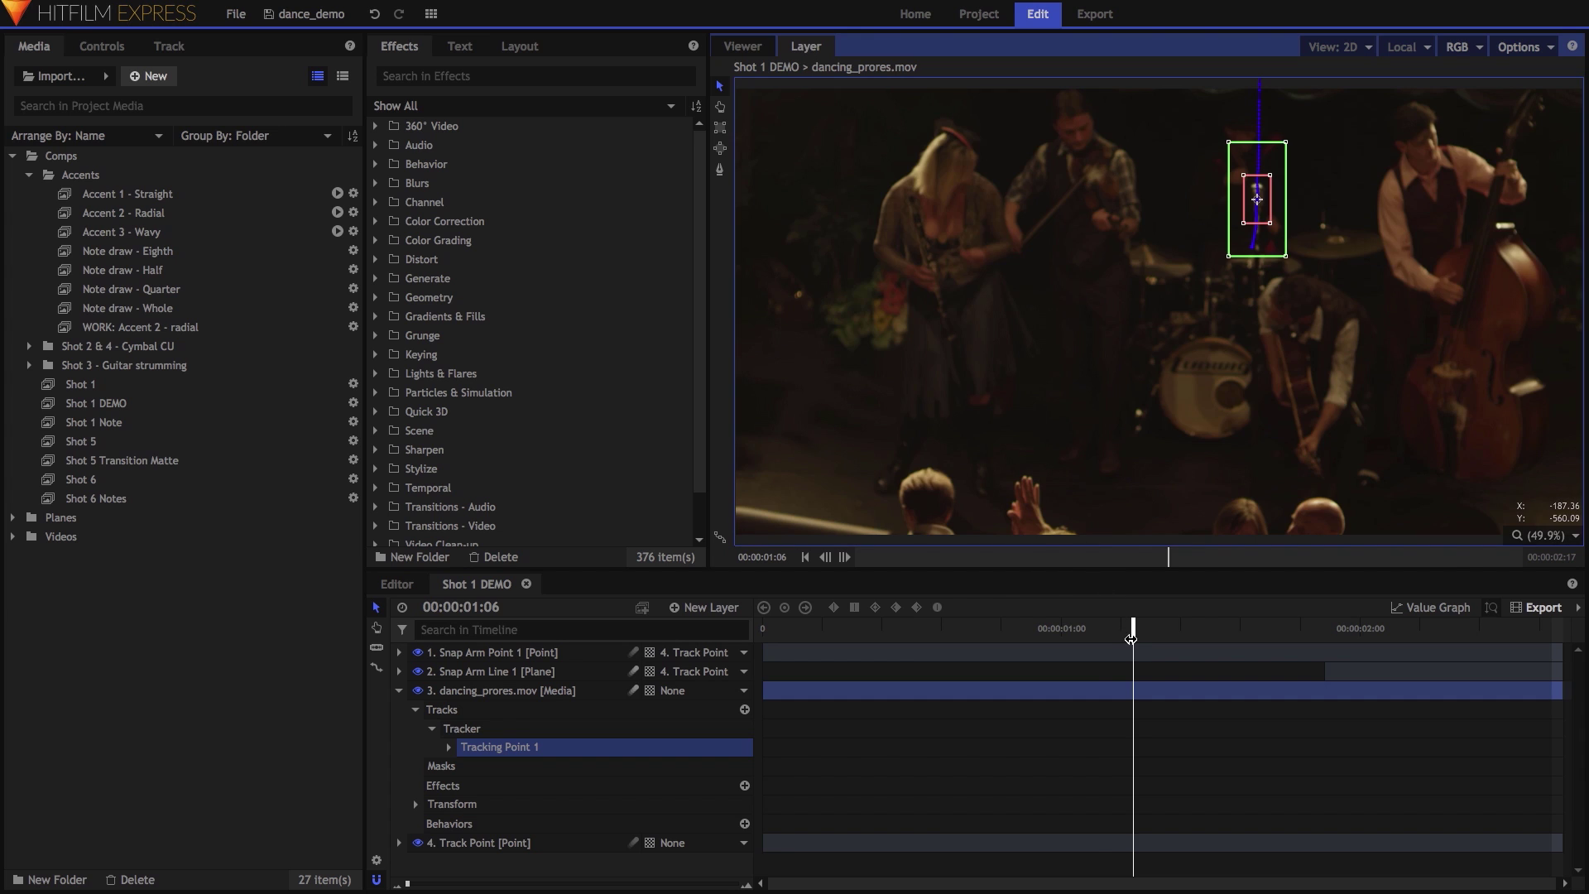
{"action": "left_click_drag", "start_coordinate": [1130, 638], "coordinate": [1144, 638]}
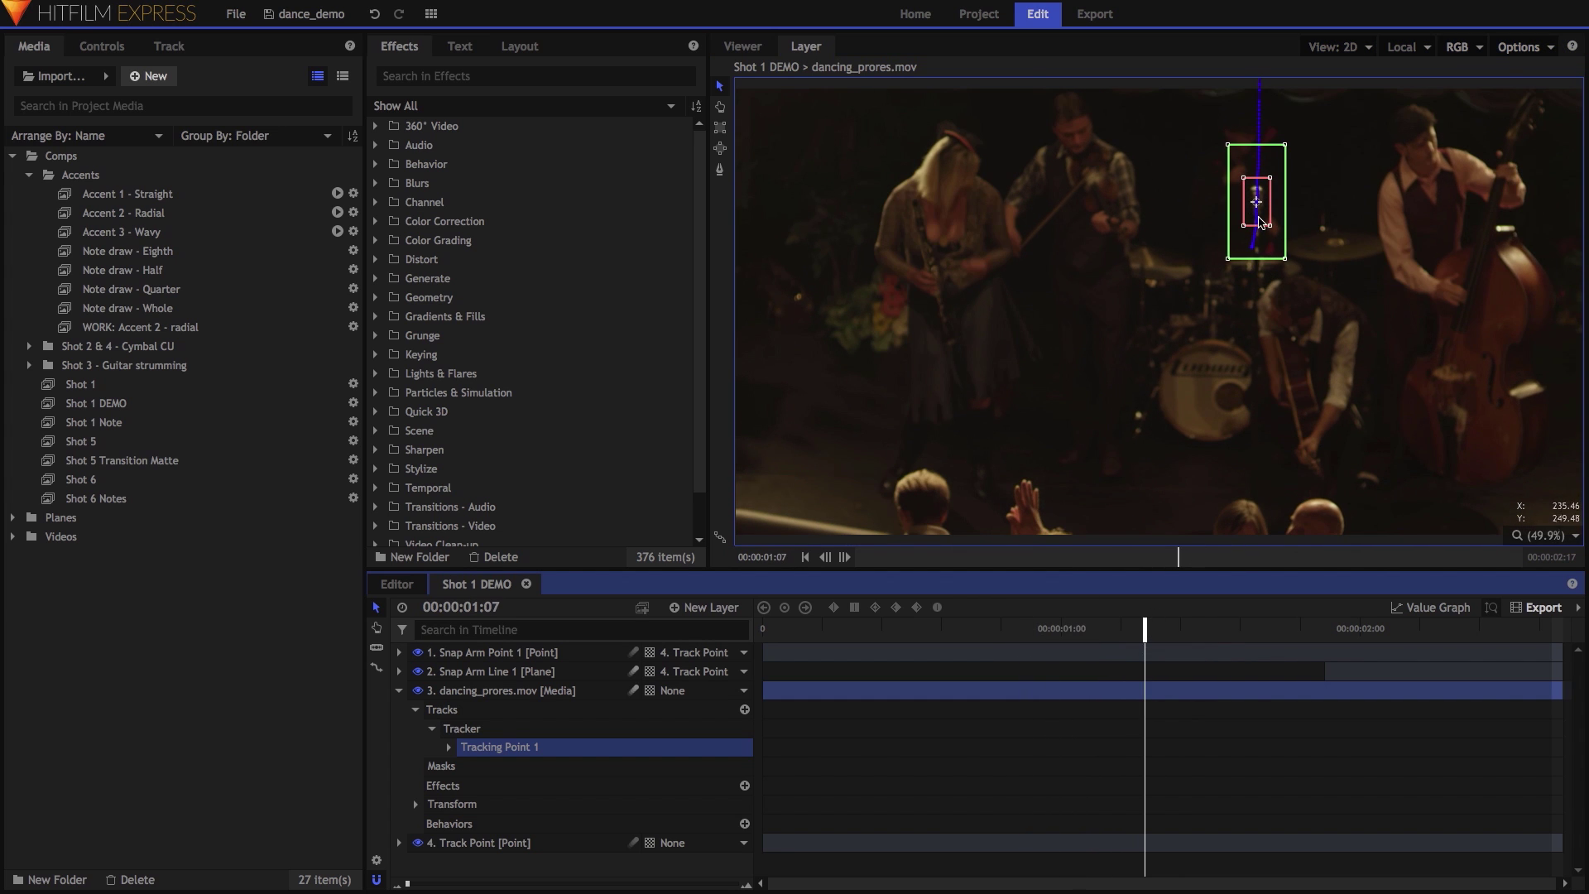
Frame the clarinet player's hands at 00:00:00:11 and place Accent 1 - Straight on top.
{"action": "left_click", "coordinate": [488, 690]}
{"action": "left_click", "coordinate": [399, 690]}
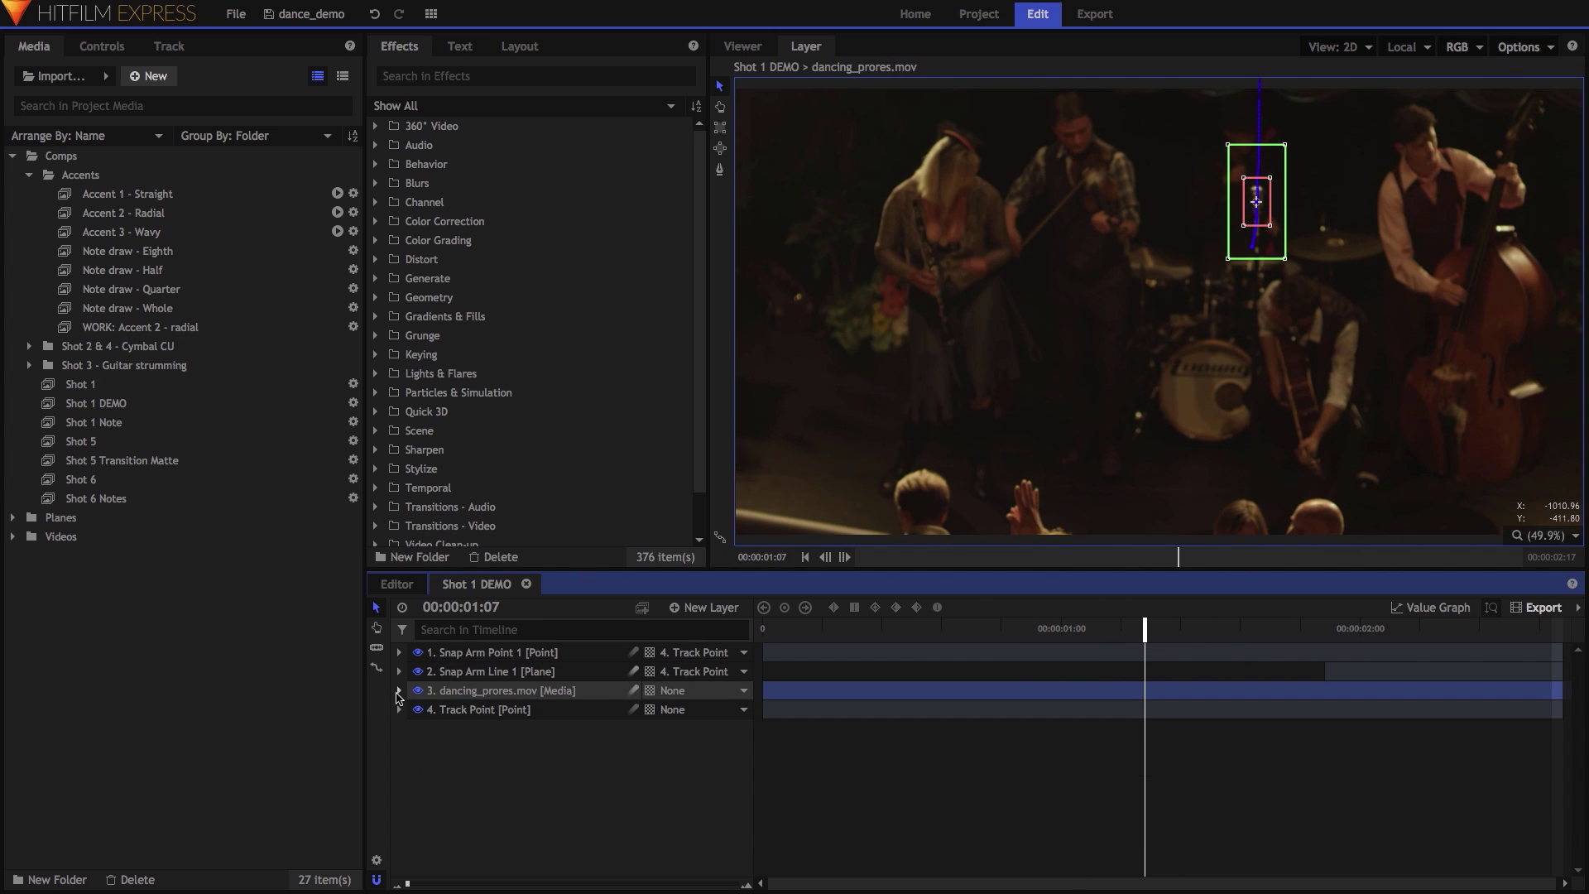
{"action": "left_click", "coordinate": [492, 709]}
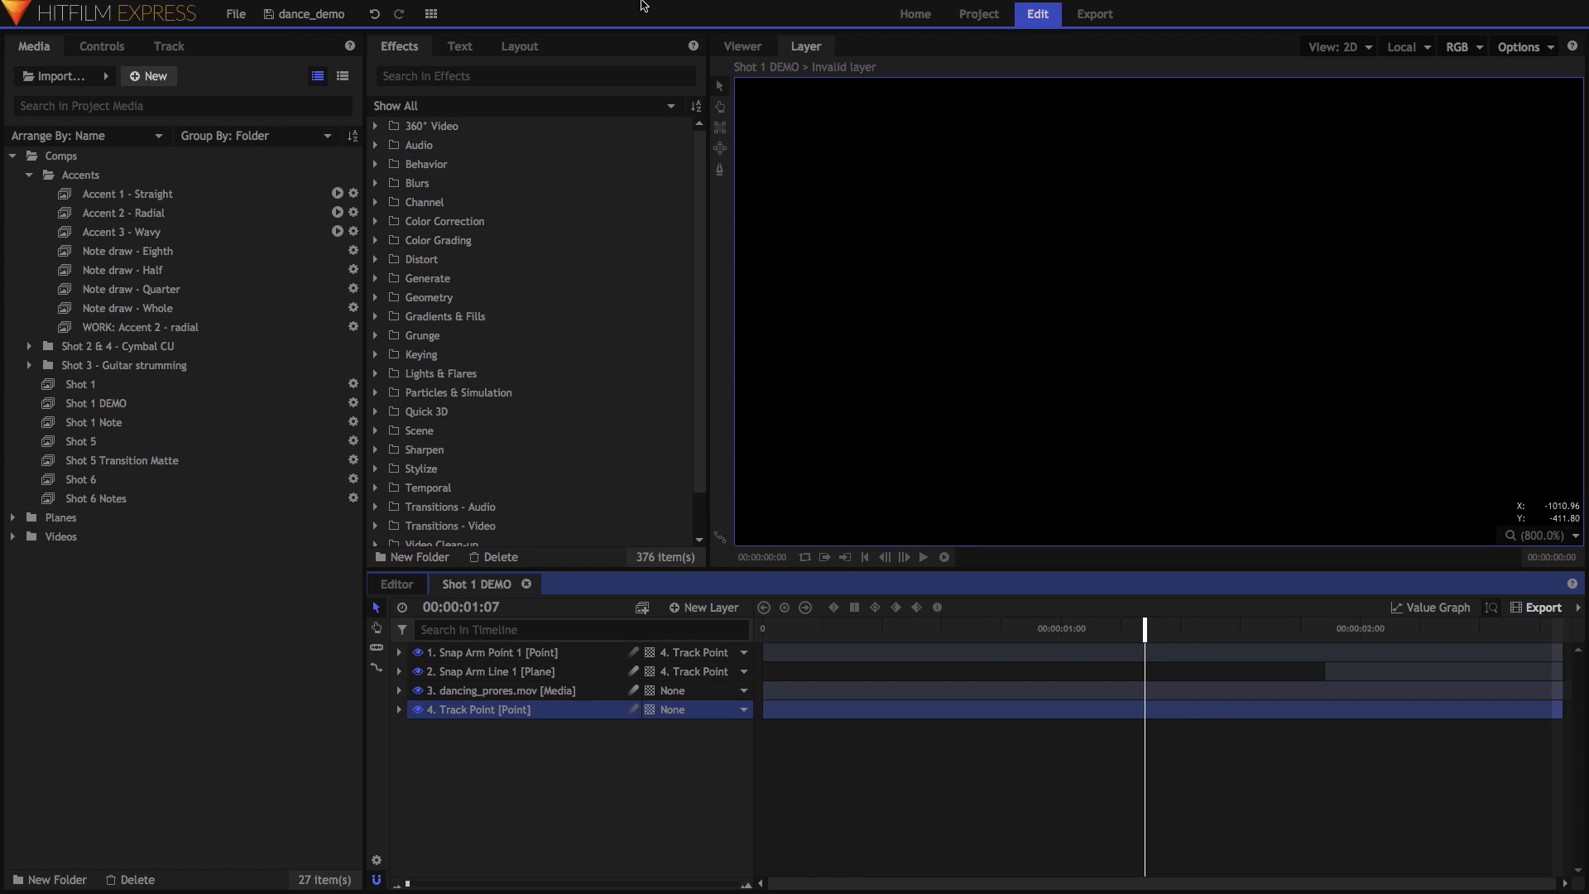
{"action": "left_click", "coordinate": [749, 46]}
{"action": "left_click_drag", "start_coordinate": [1134, 631], "coordinate": [1014, 638]}
{"action": "scroll", "coordinate": [963, 339], "scroll_direction": "up", "scroll_amount": 4}
{"action": "left_click_drag", "start_coordinate": [993, 263], "coordinate": [1149, 372]}
{"action": "left_click_drag", "start_coordinate": [889, 624], "coordinate": [894, 633]}
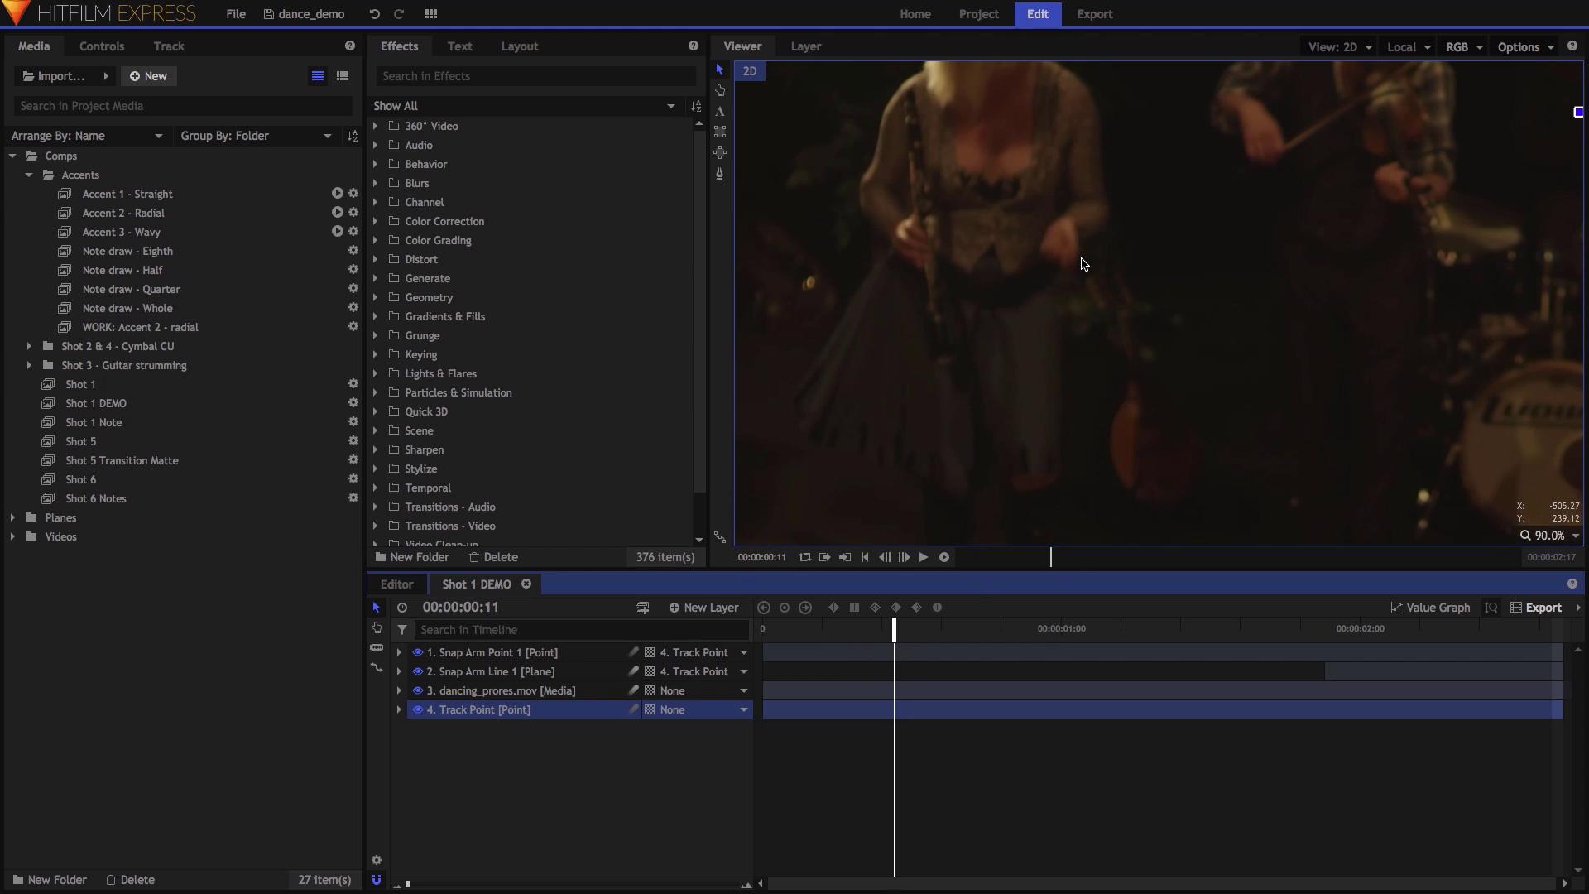
{"action": "left_click_drag", "start_coordinate": [157, 194], "coordinate": [910, 654]}
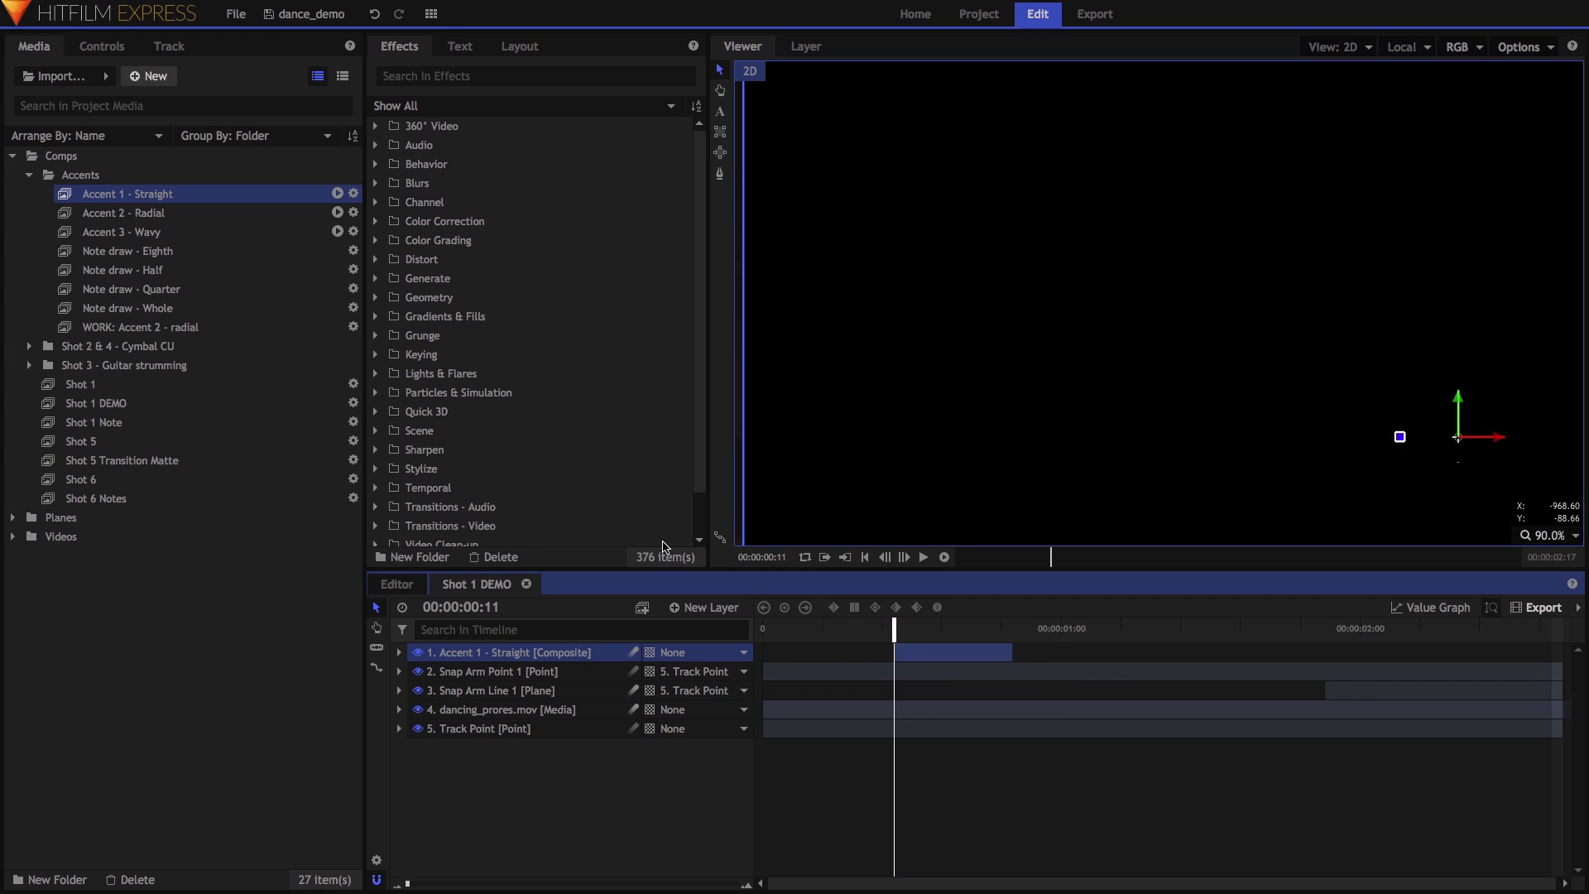
Set the Accent 1 - Straight layer's blend mode to Add.
{"action": "right_click", "coordinate": [559, 657]}
{"action": "mouse_move", "coordinate": [725, 195]}
{"action": "left_click", "coordinate": [806, 211]}
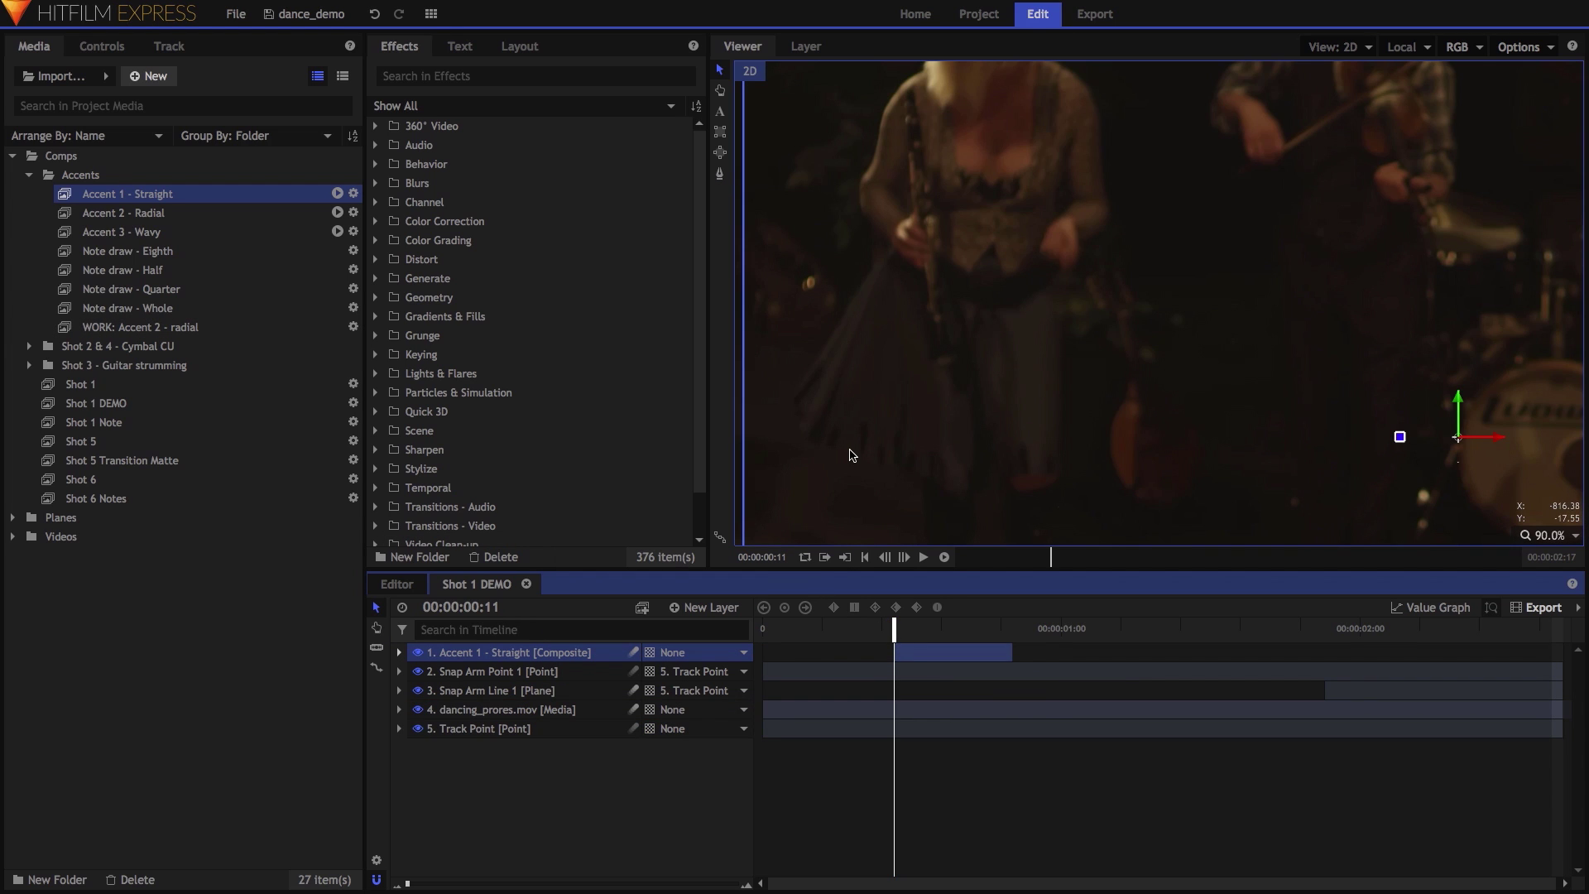
Move the accent to the clarinet player's hands and rotate it into a diamond at frame 13.
{"action": "scroll", "coordinate": [1080, 387], "scroll_direction": "down", "scroll_amount": 1}
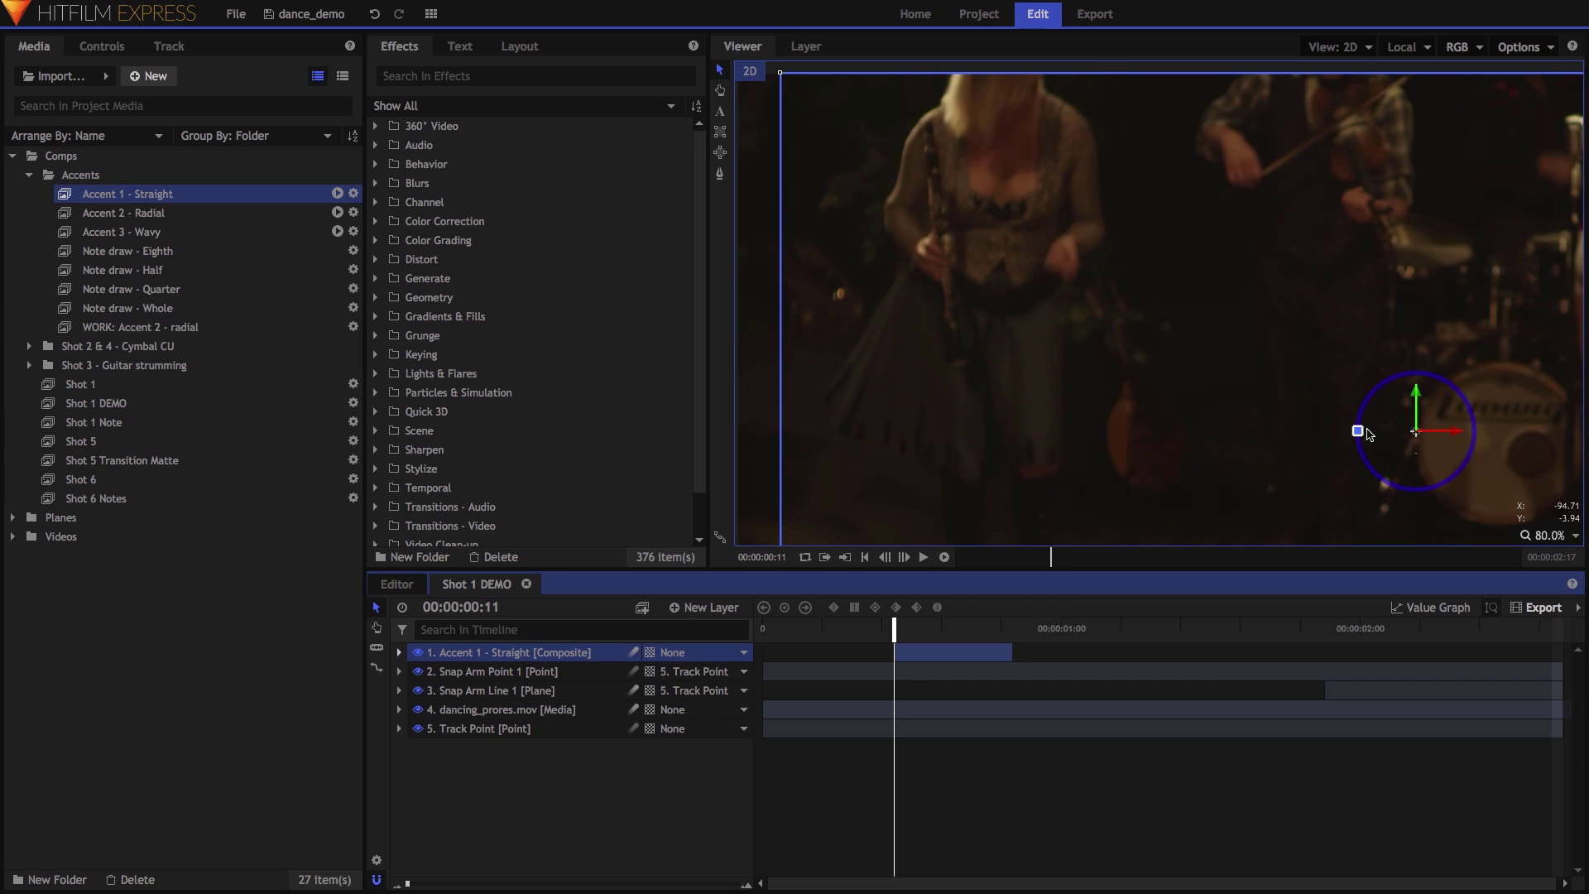
{"action": "left_click_drag", "start_coordinate": [1380, 434], "coordinate": [1070, 281]}
{"action": "scroll", "coordinate": [1163, 343], "scroll_direction": "down", "scroll_amount": 4}
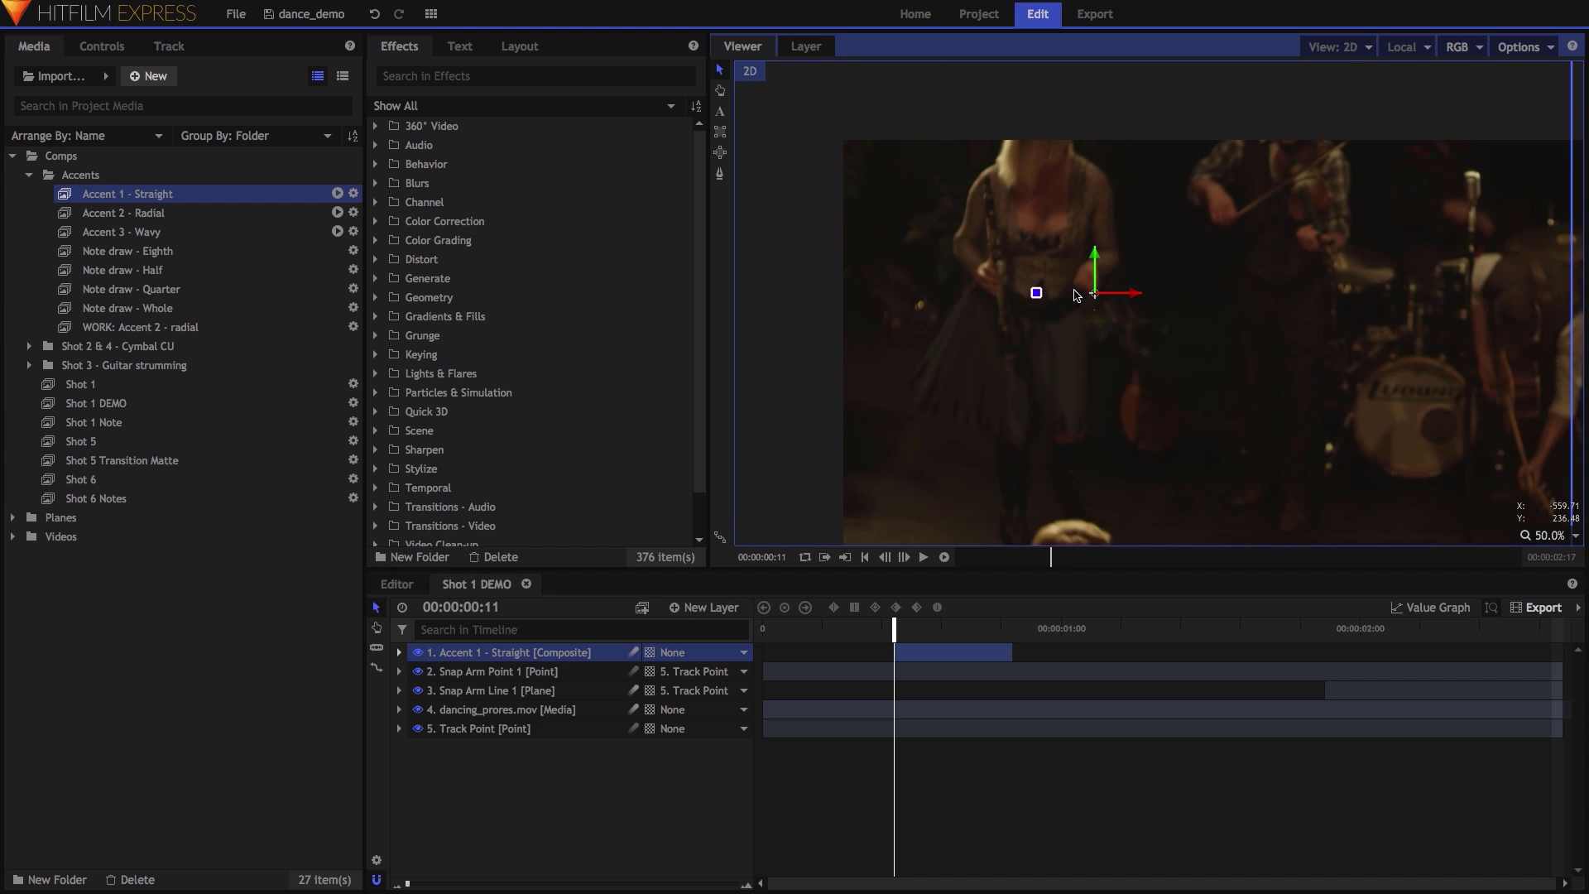
{"action": "scroll", "coordinate": [1041, 318], "scroll_direction": "up", "scroll_amount": 7}
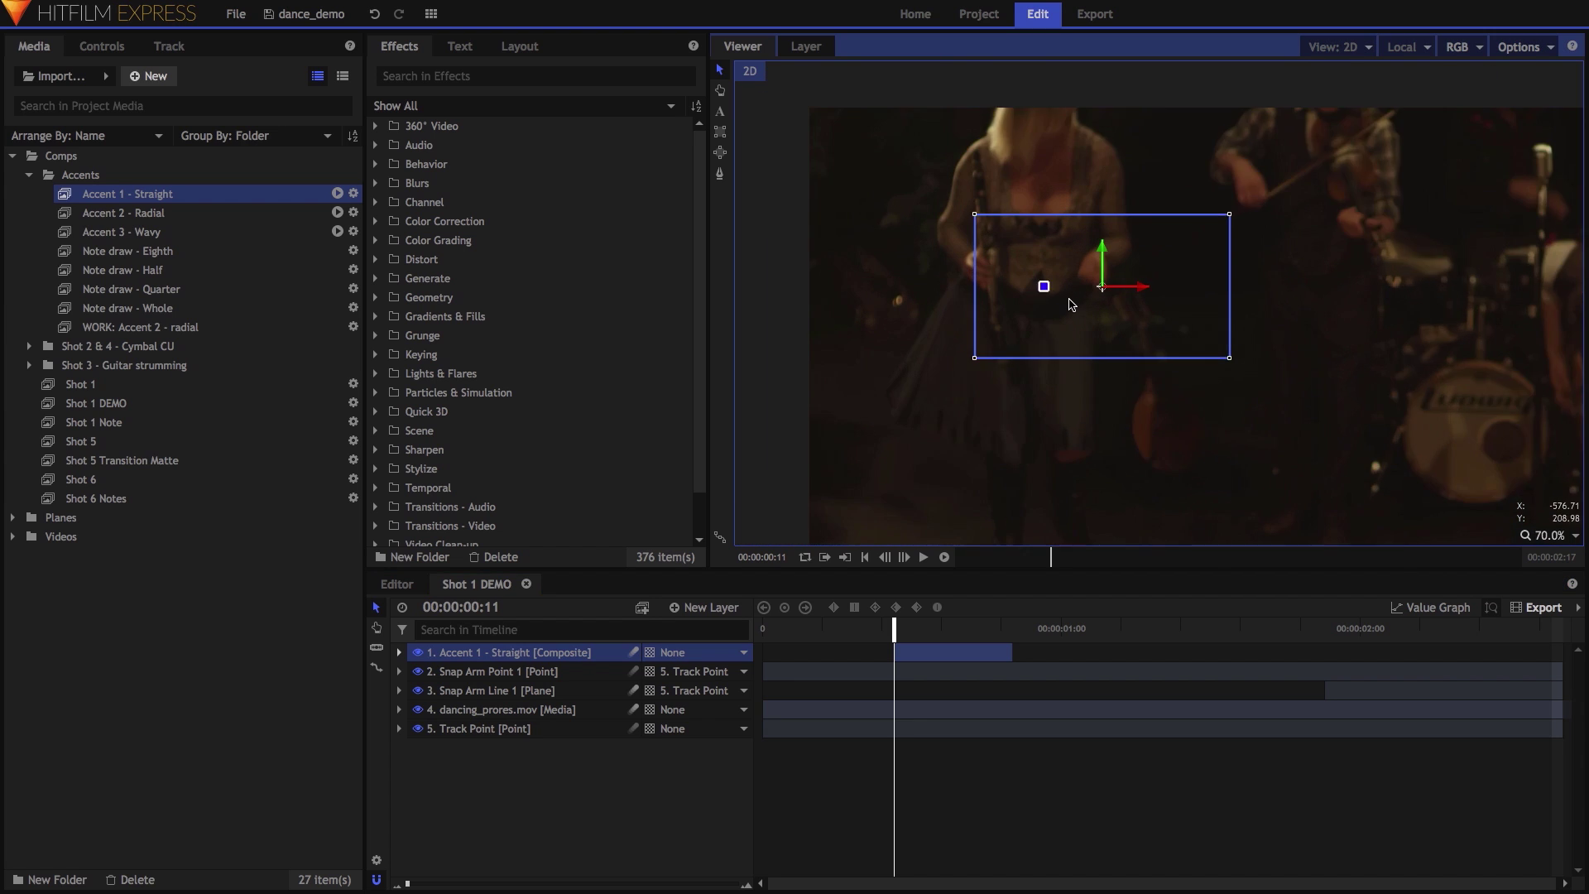
{"action": "key", "text": "Right"}
{"action": "key", "text": "Right"}
{"action": "key", "text": "Right"}
{"action": "key", "text": "Right"}
{"action": "key", "text": "Right"}
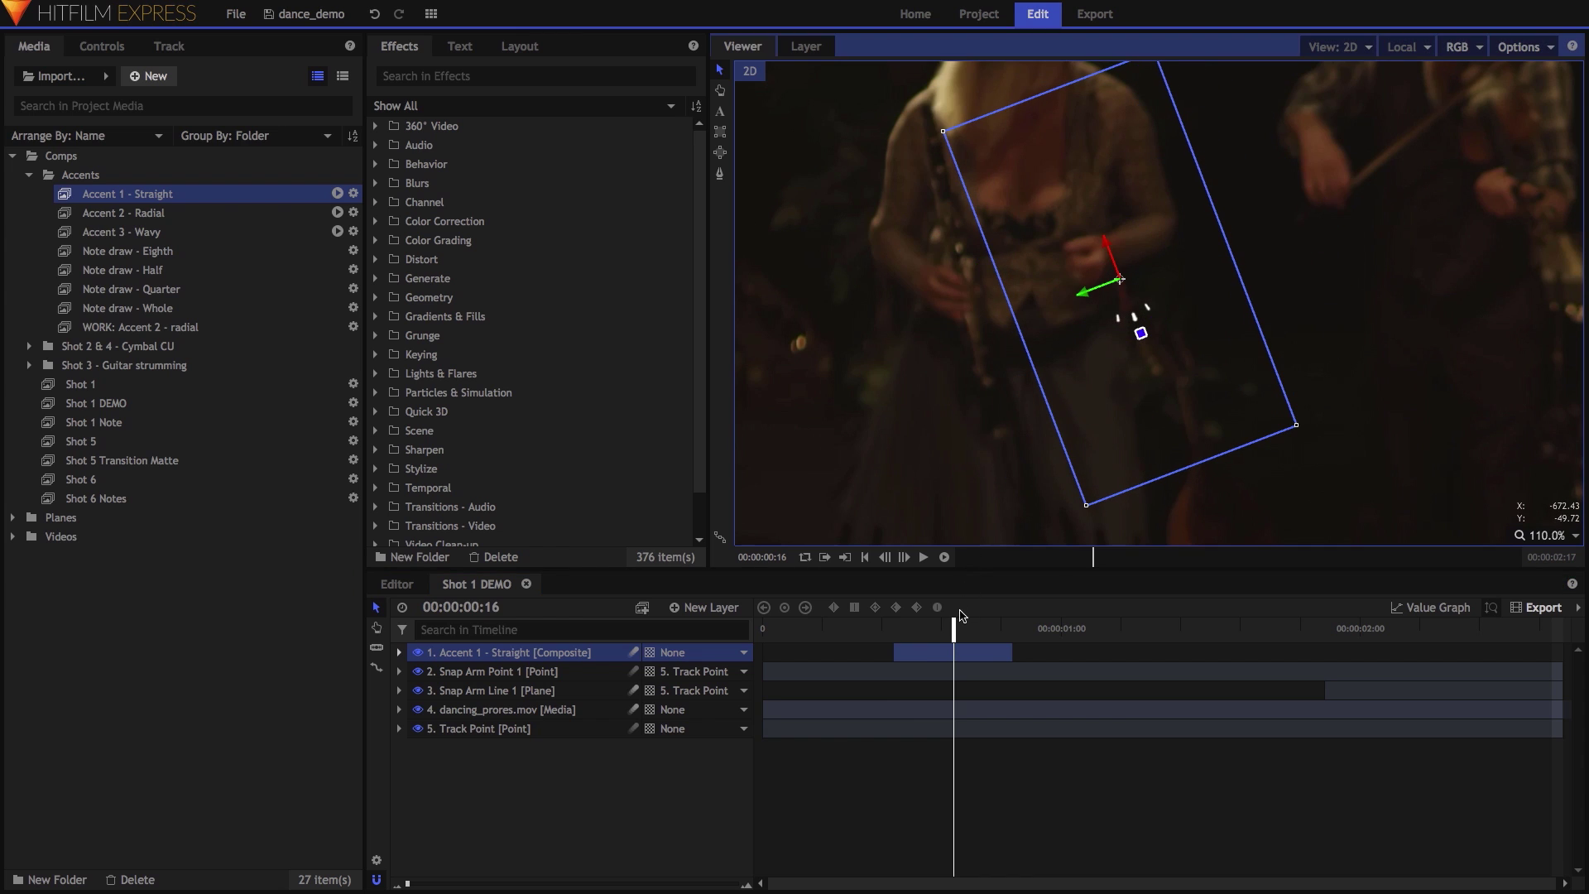
{"action": "left_click_drag", "start_coordinate": [953, 630], "coordinate": [917, 630]}
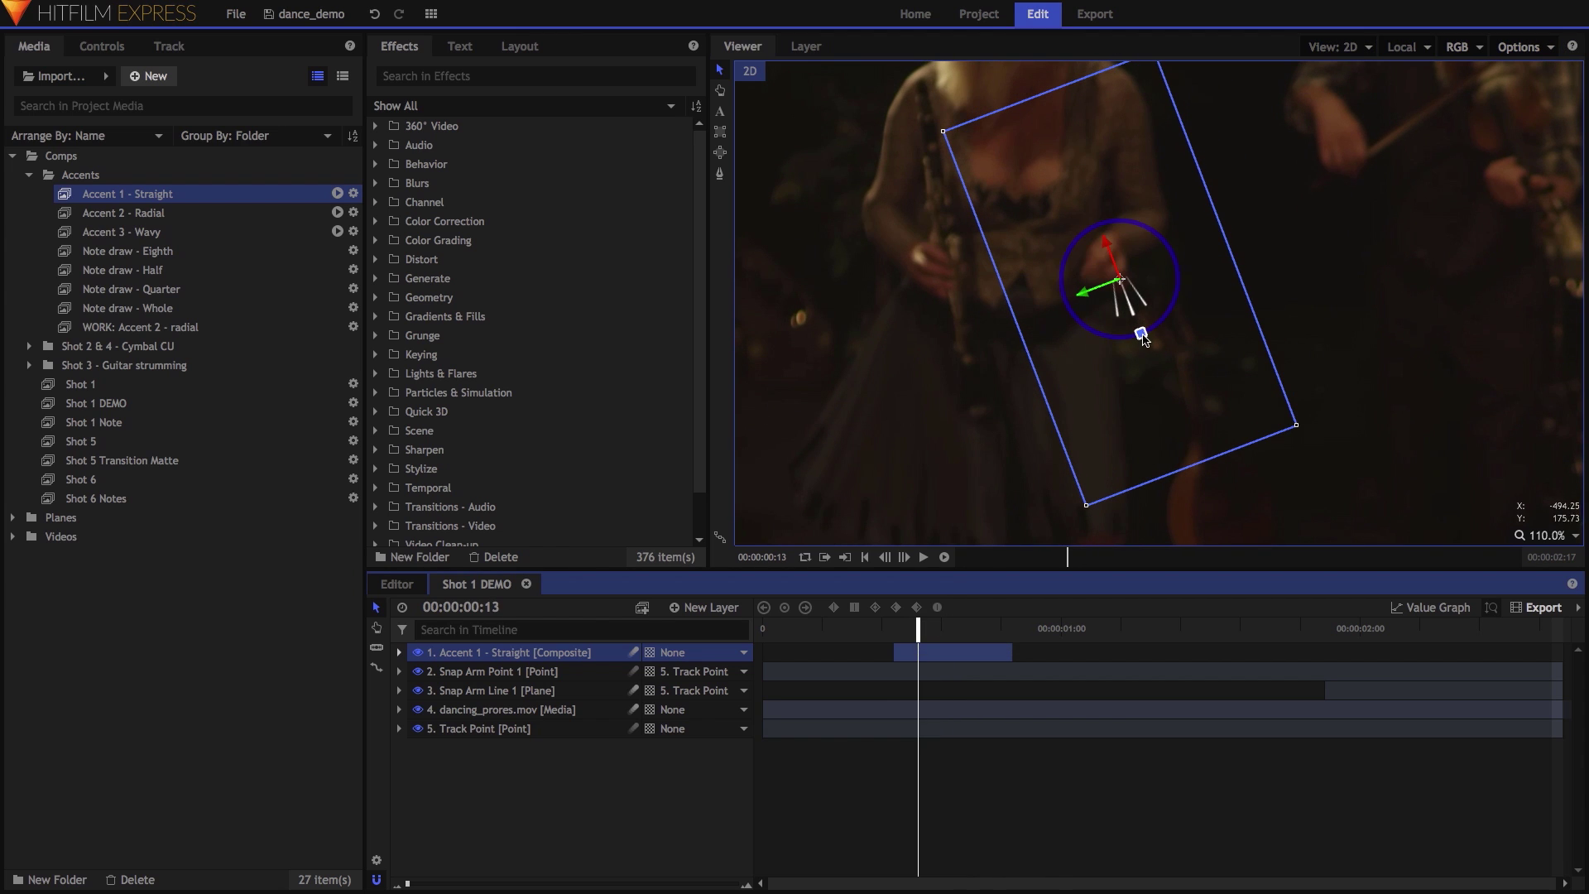
{"action": "left_click_drag", "start_coordinate": [1140, 334], "coordinate": [1167, 316]}
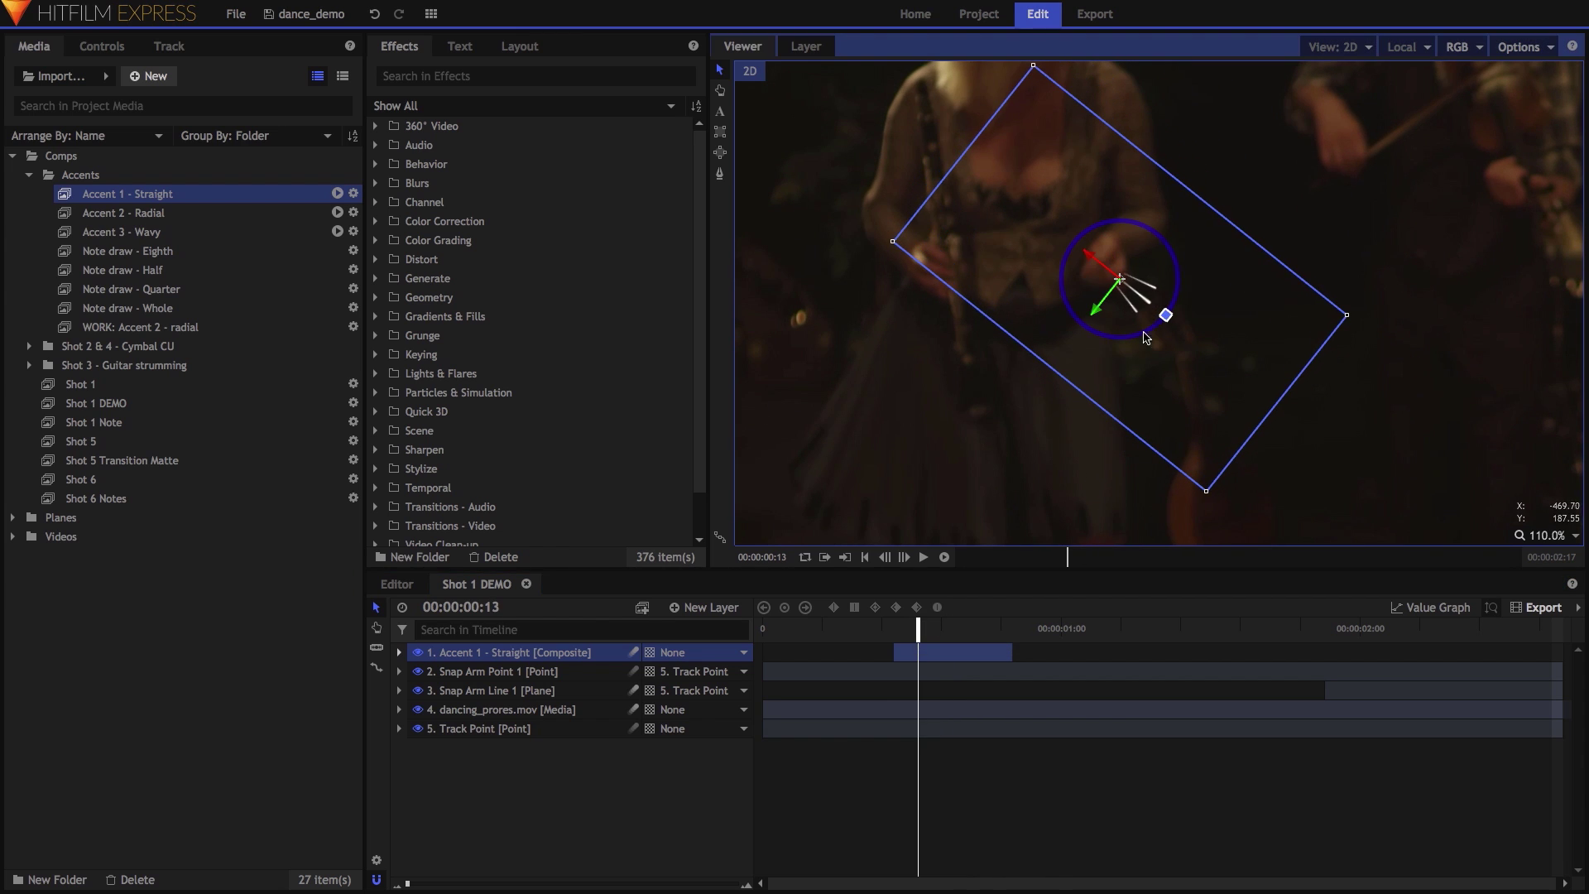
Parent the Accent layer to Track Point and scrub to confirm it follows.
{"action": "left_click", "coordinate": [687, 653]}
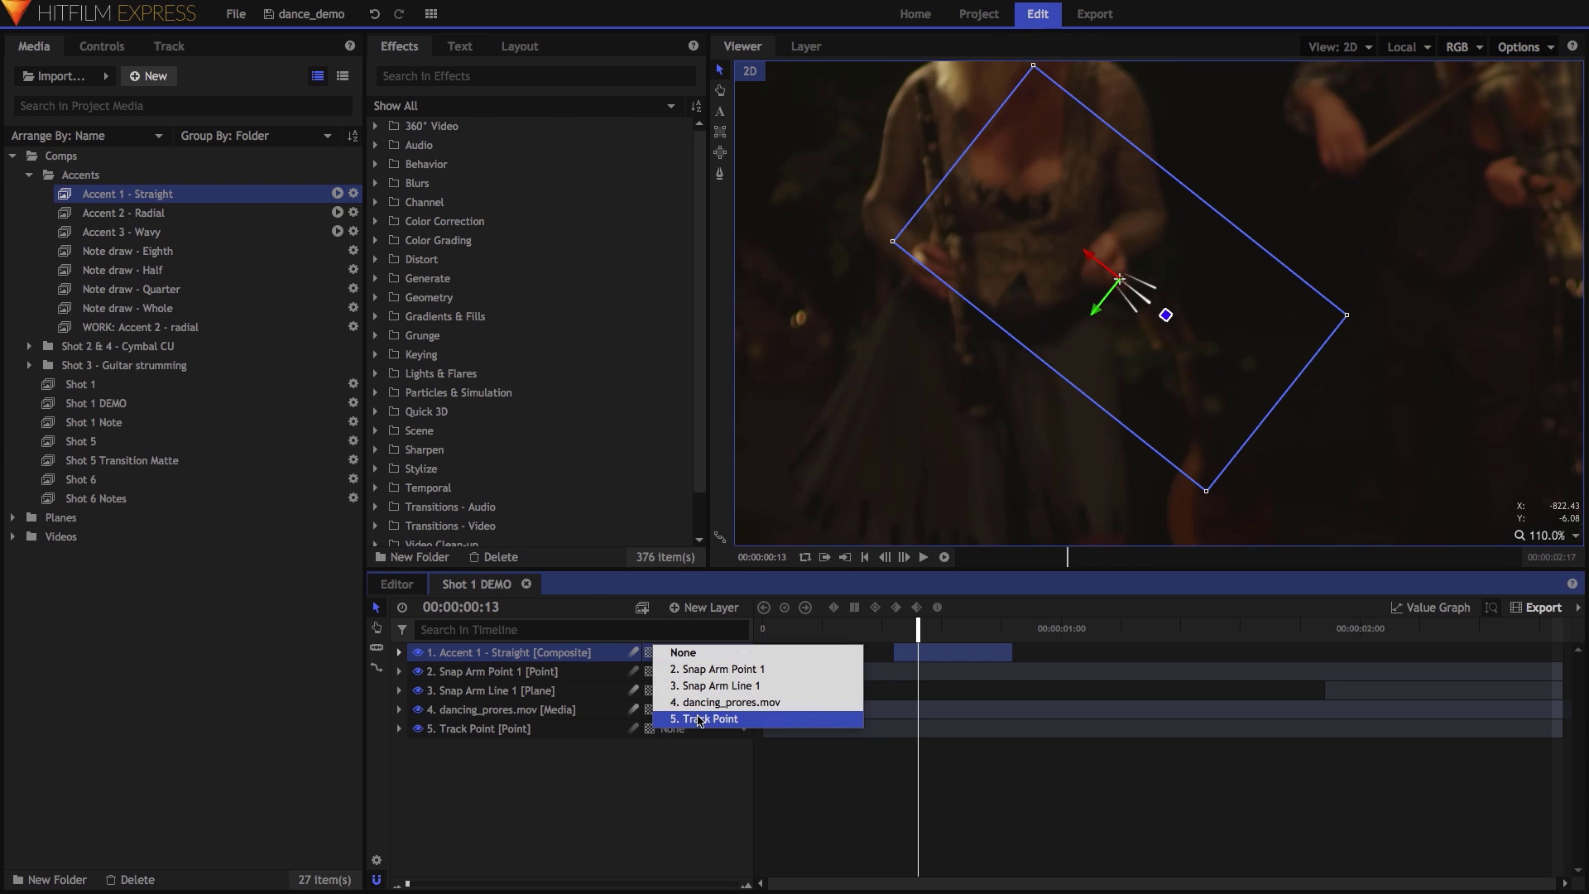
{"action": "left_click", "coordinate": [697, 719]}
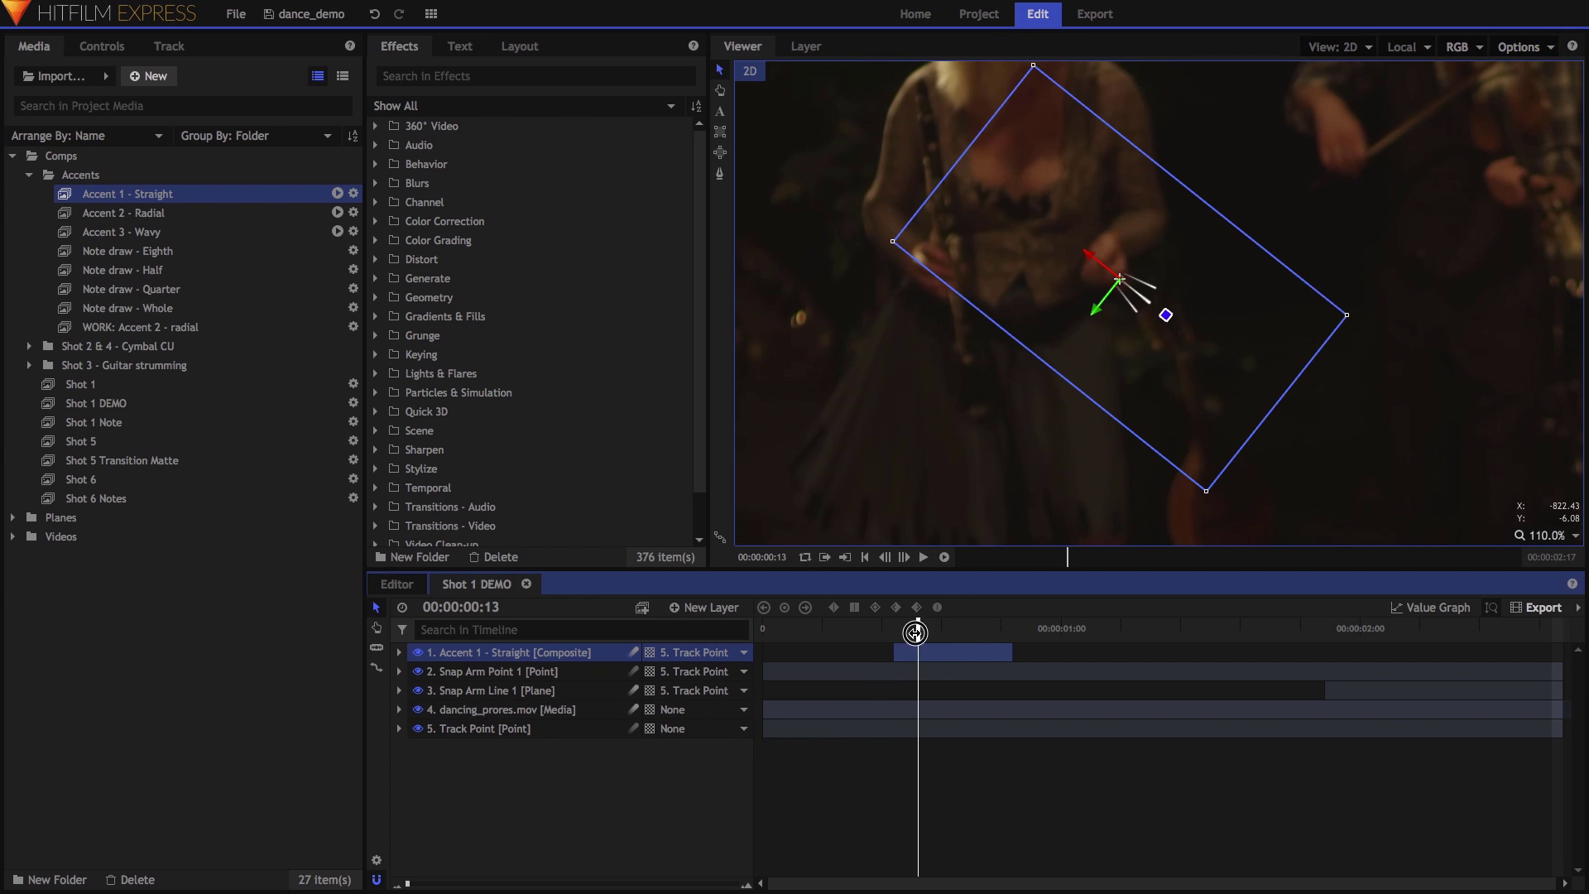
{"action": "left_click_drag", "start_coordinate": [913, 632], "coordinate": [929, 639]}
Duplicate Accent 1 - Straight and slide the copy later on the timeline.
{"action": "right_click", "coordinate": [610, 652]}
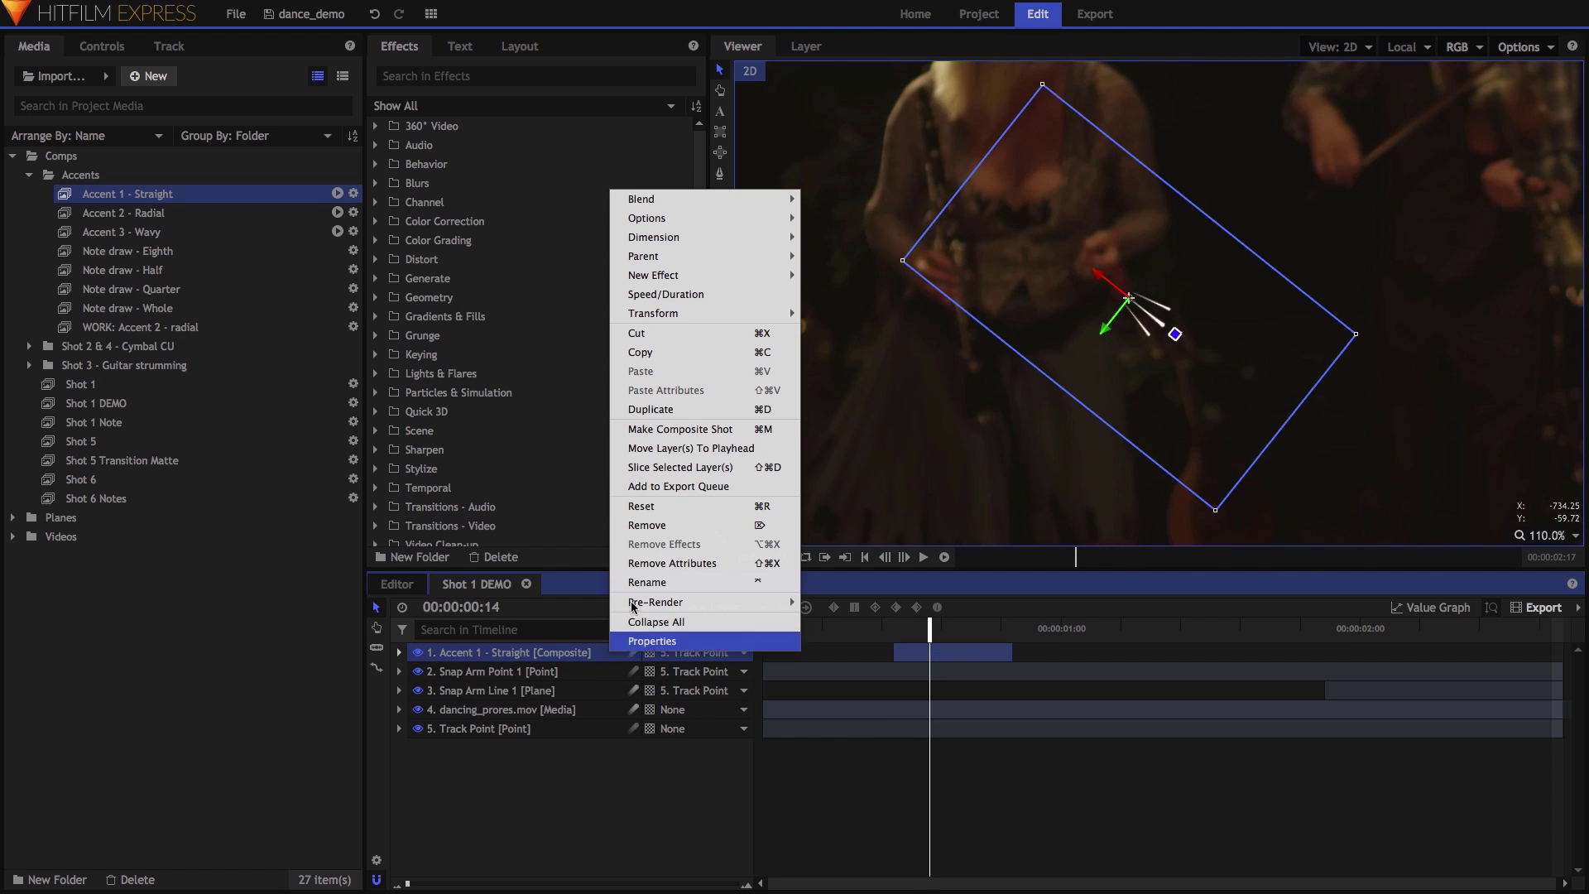
{"action": "left_click", "coordinate": [653, 408]}
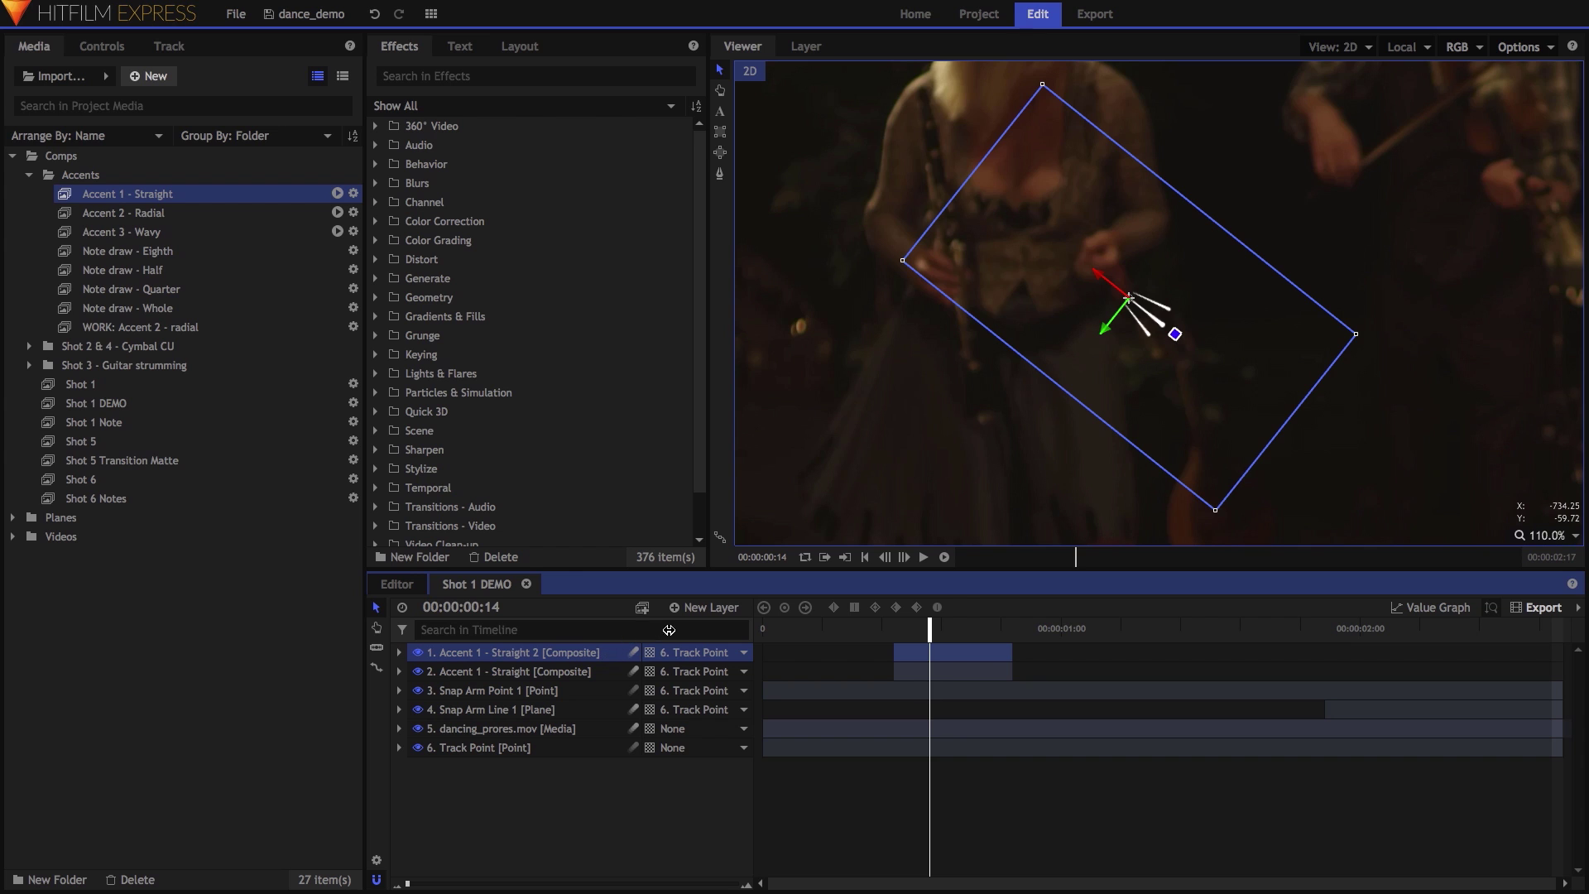
{"action": "left_click_drag", "start_coordinate": [958, 662], "coordinate": [1194, 631]}
{"action": "left_click", "coordinate": [1106, 410]}
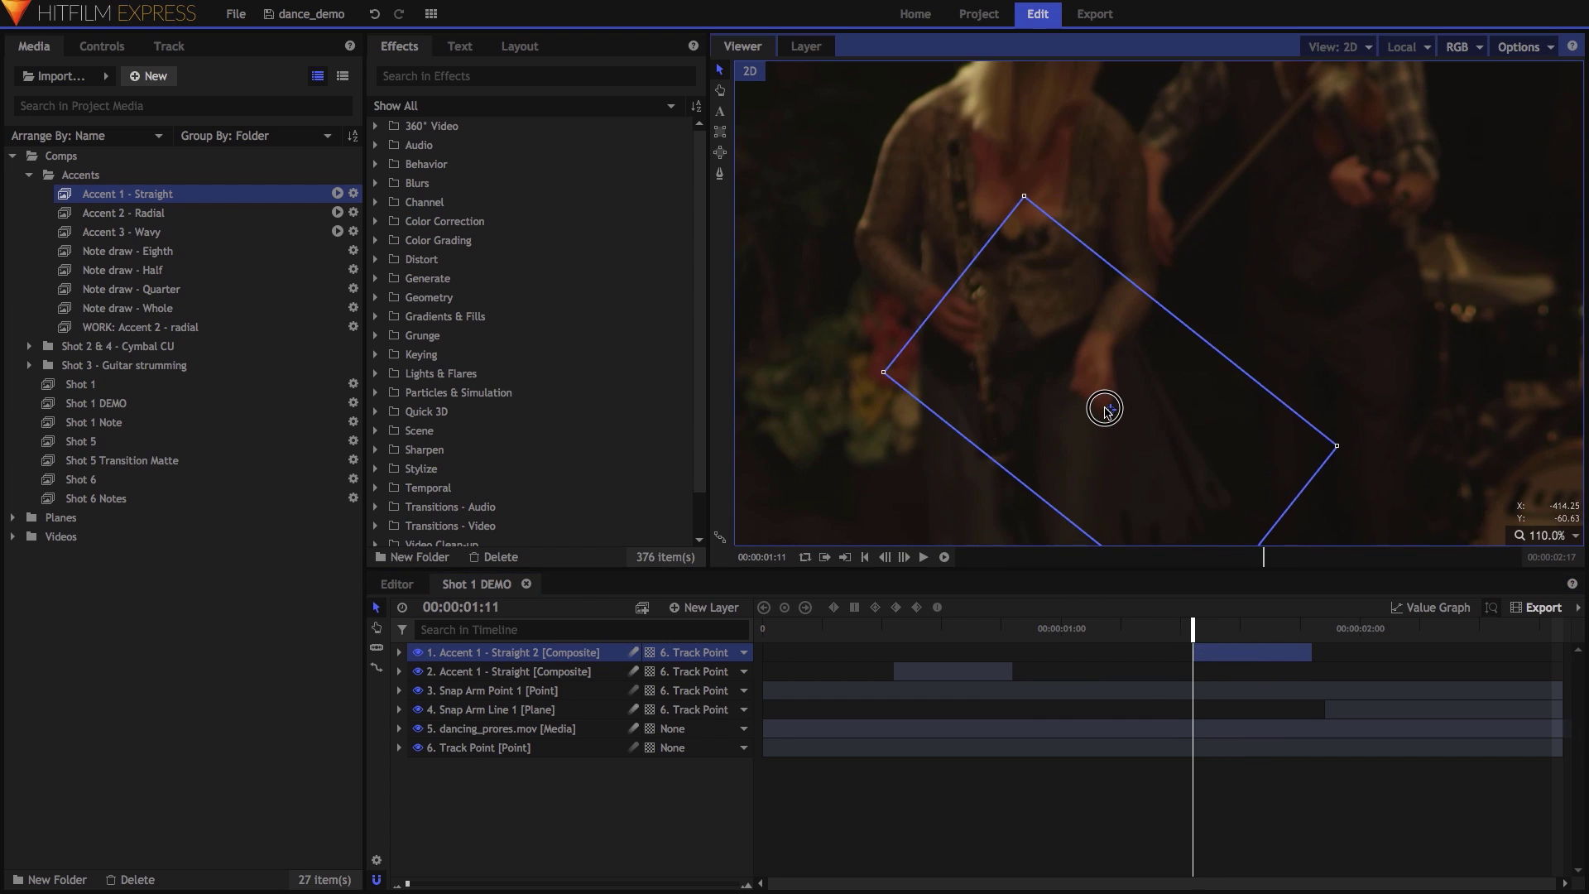
{"action": "left_click", "coordinate": [143, 384]}
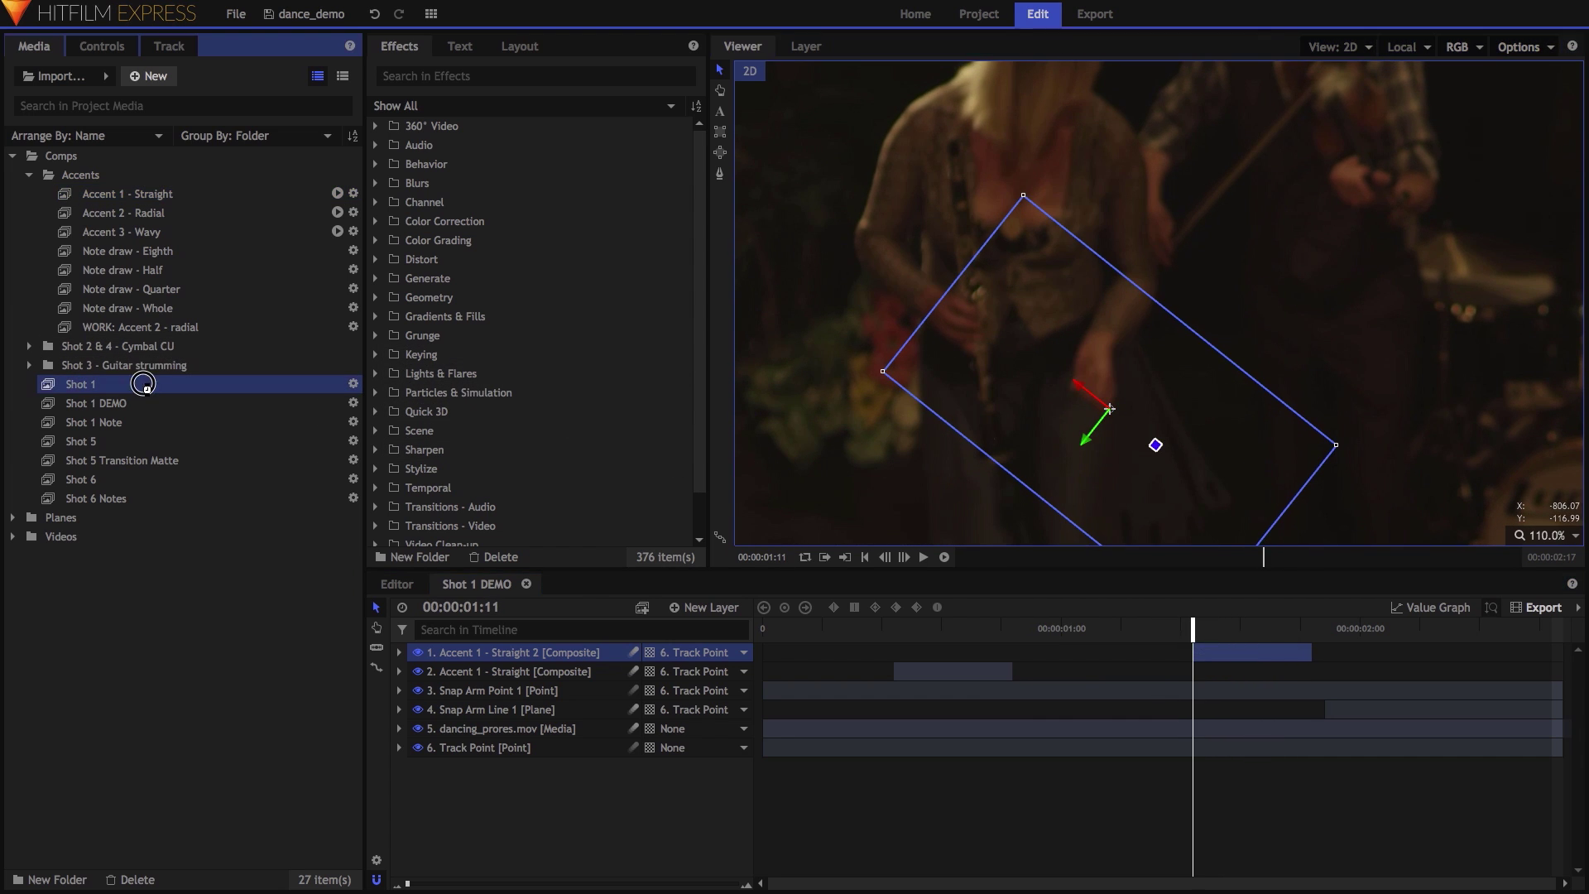
Open the Shot 6 comp and expand Bass Accent 2's Mask Transform to show its Position and Rotation keyframes.
{"action": "double_click", "coordinate": [147, 387]}
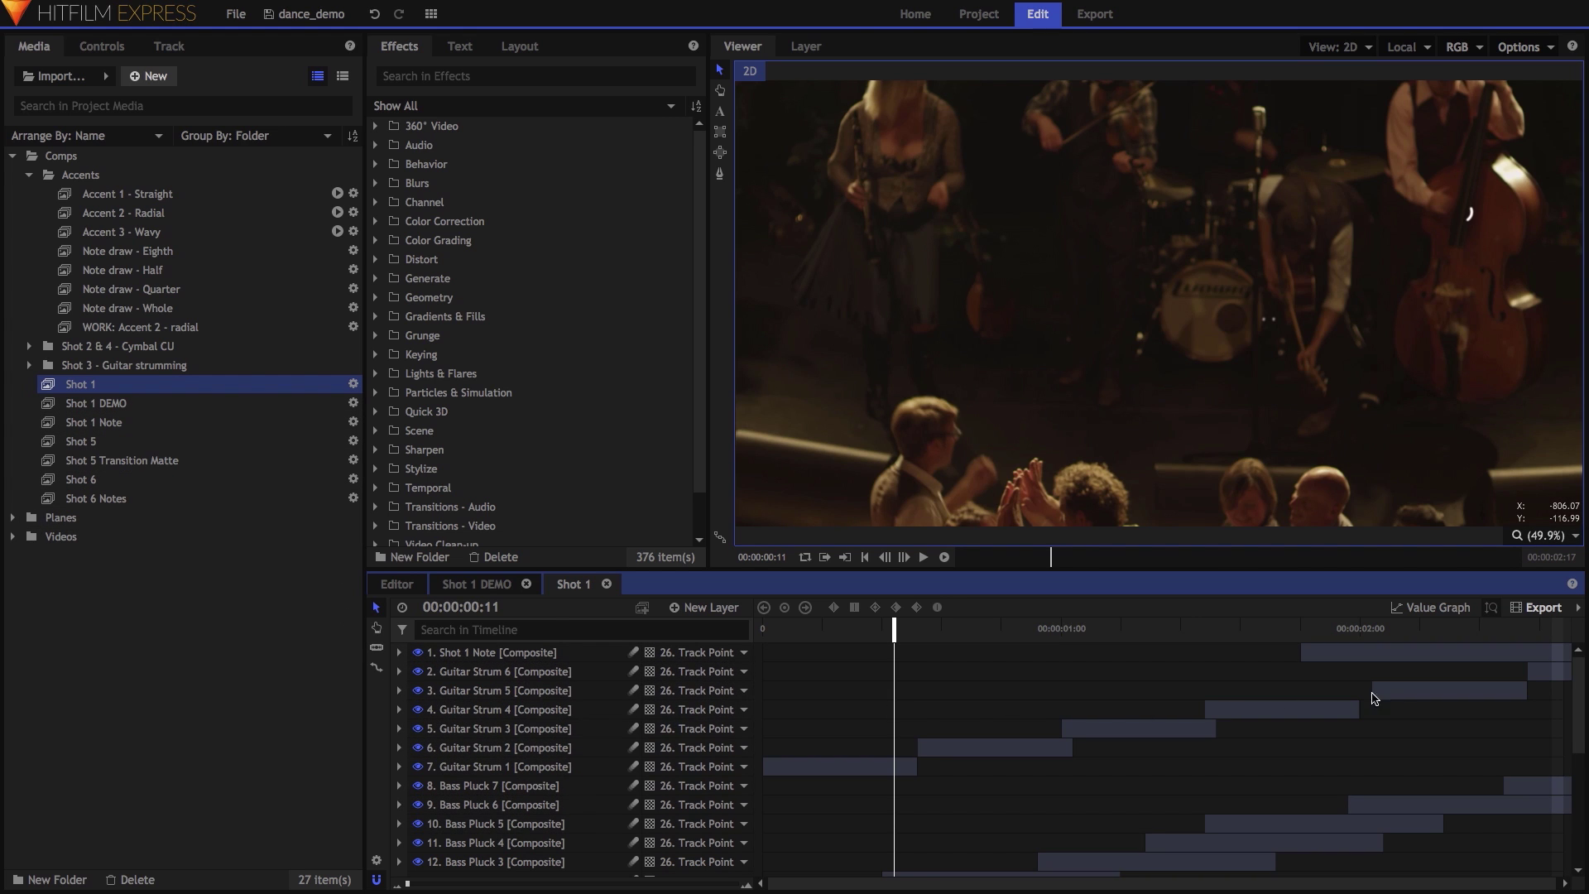
{"action": "left_click_drag", "start_coordinate": [1582, 688], "coordinate": [1580, 766]}
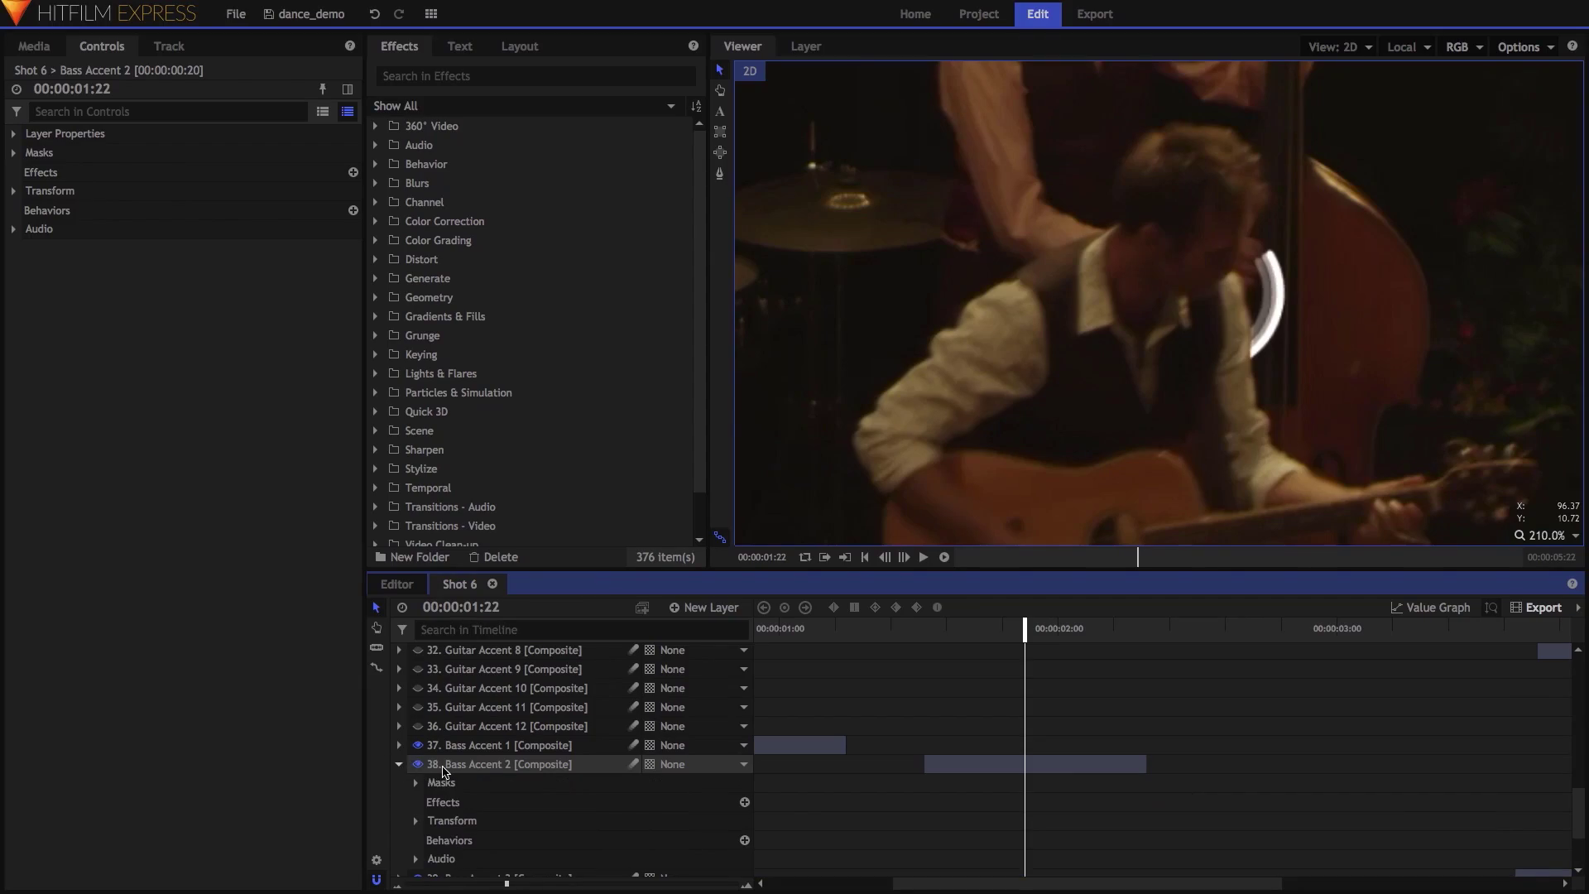
{"action": "left_click", "coordinate": [415, 783]}
{"action": "left_click", "coordinate": [433, 770]}
{"action": "left_click", "coordinate": [514, 774]}
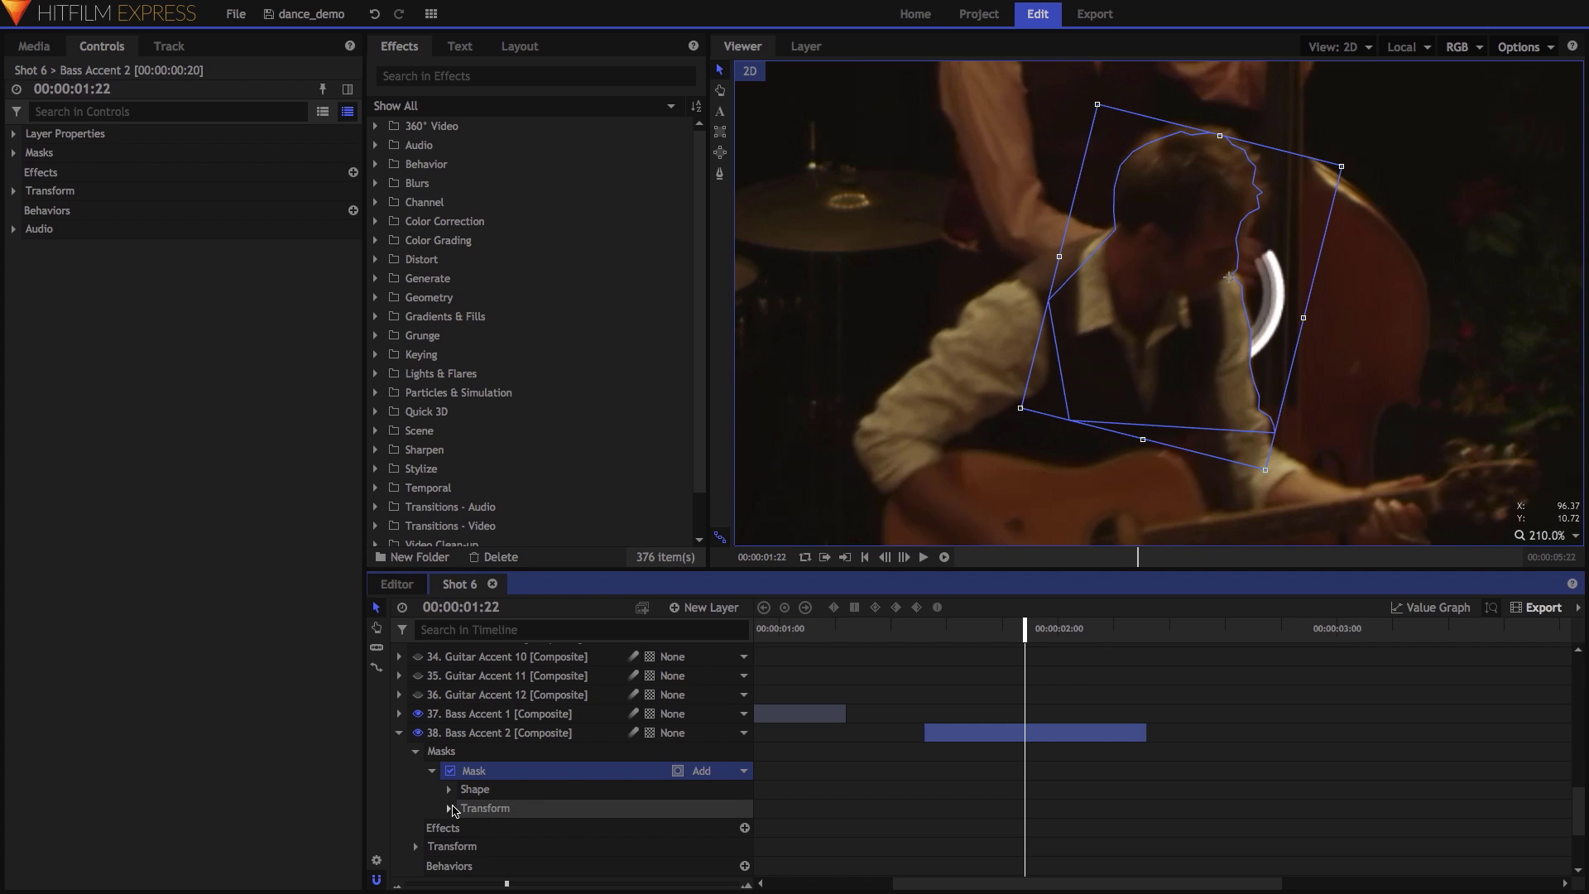
{"action": "left_click", "coordinate": [448, 808]}
{"action": "scroll", "coordinate": [450, 808], "scroll_direction": "down", "scroll_amount": 3}
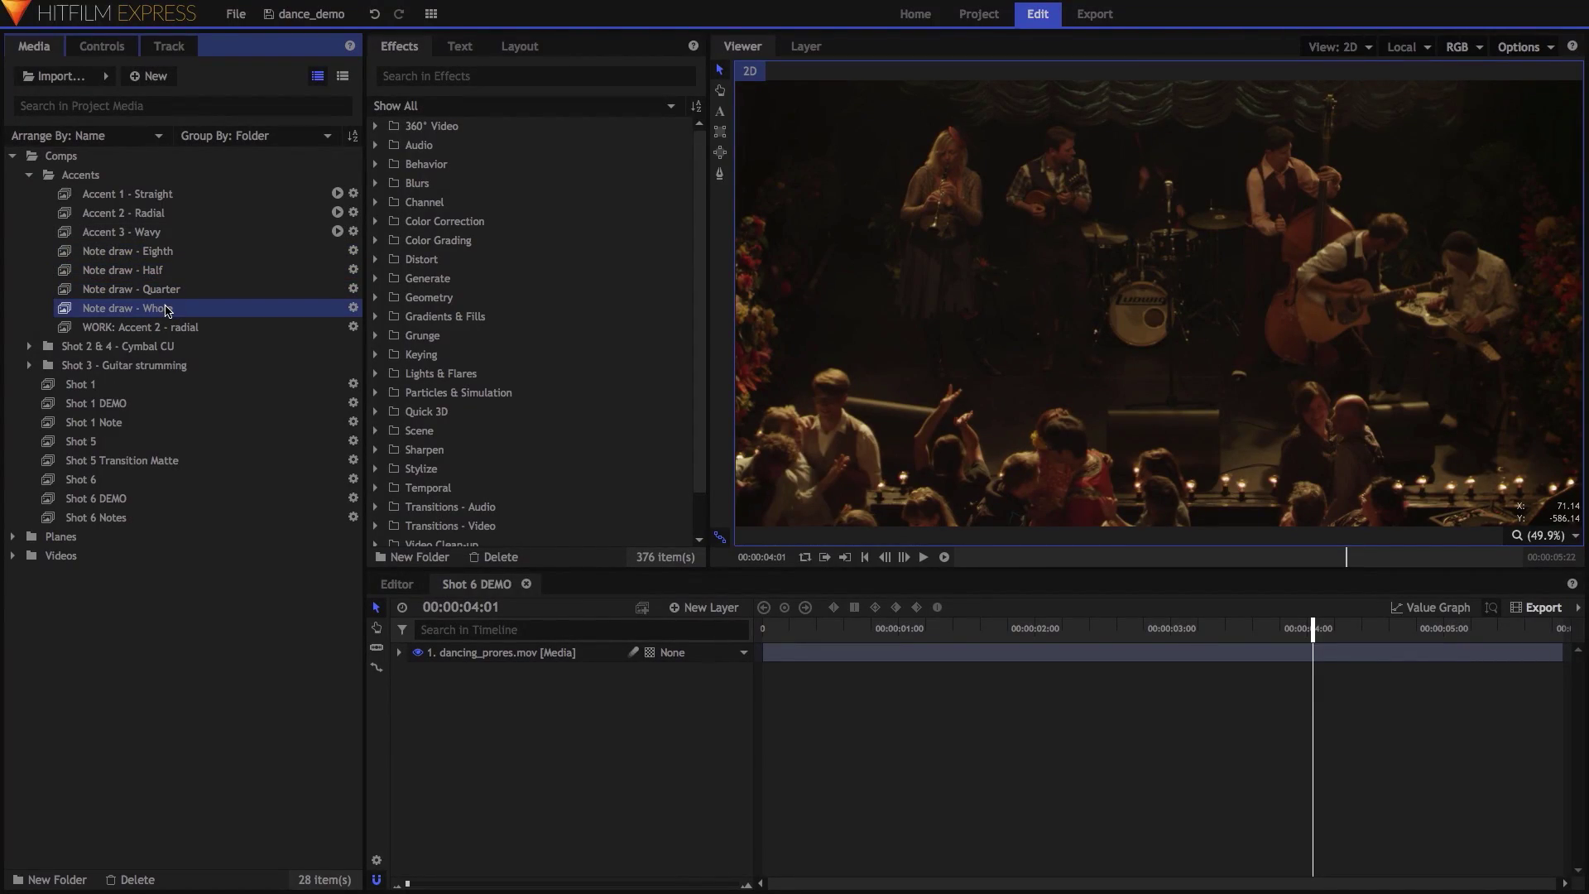
In the Note draw - Half comp, inspect the Line layer's Line 2 effect settings.
{"action": "double_click", "coordinate": [181, 271]}
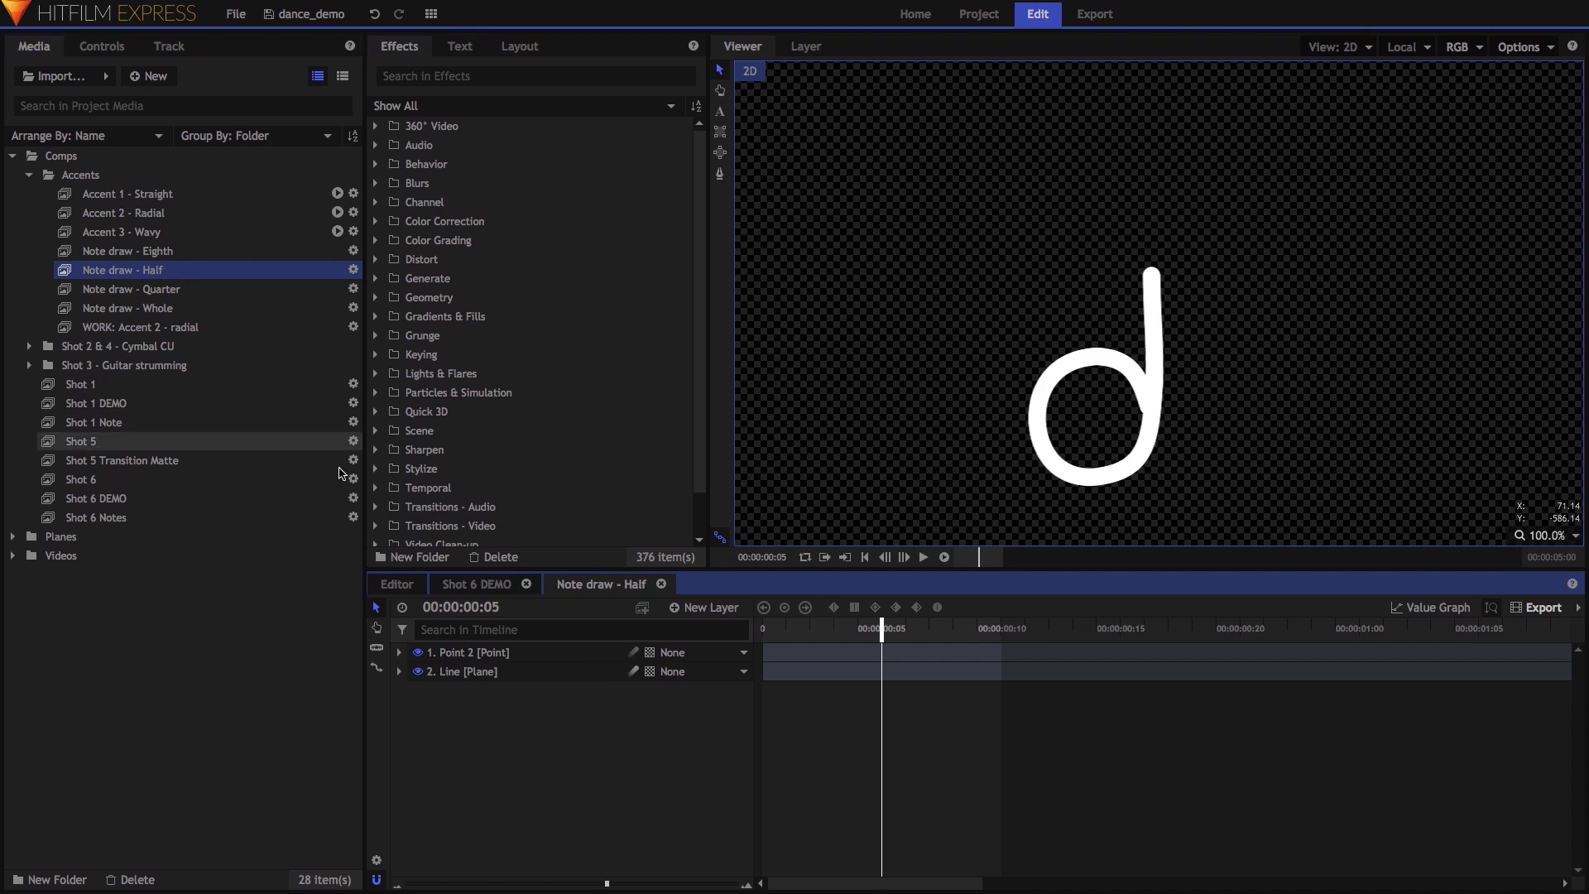
{"action": "mouse_move", "coordinate": [882, 629]}
{"action": "left_mouse_down"}
{"action": "mouse_move", "coordinate": [783, 633]}
{"action": "mouse_move", "coordinate": [888, 637]}
{"action": "left_mouse_up"}
{"action": "left_click", "coordinate": [526, 671]}
{"action": "left_click", "coordinate": [399, 671]}
{"action": "left_click", "coordinate": [415, 710]}
{"action": "left_click", "coordinate": [432, 728]}
{"action": "scroll", "coordinate": [560, 798], "scroll_direction": "down", "scroll_amount": 3}
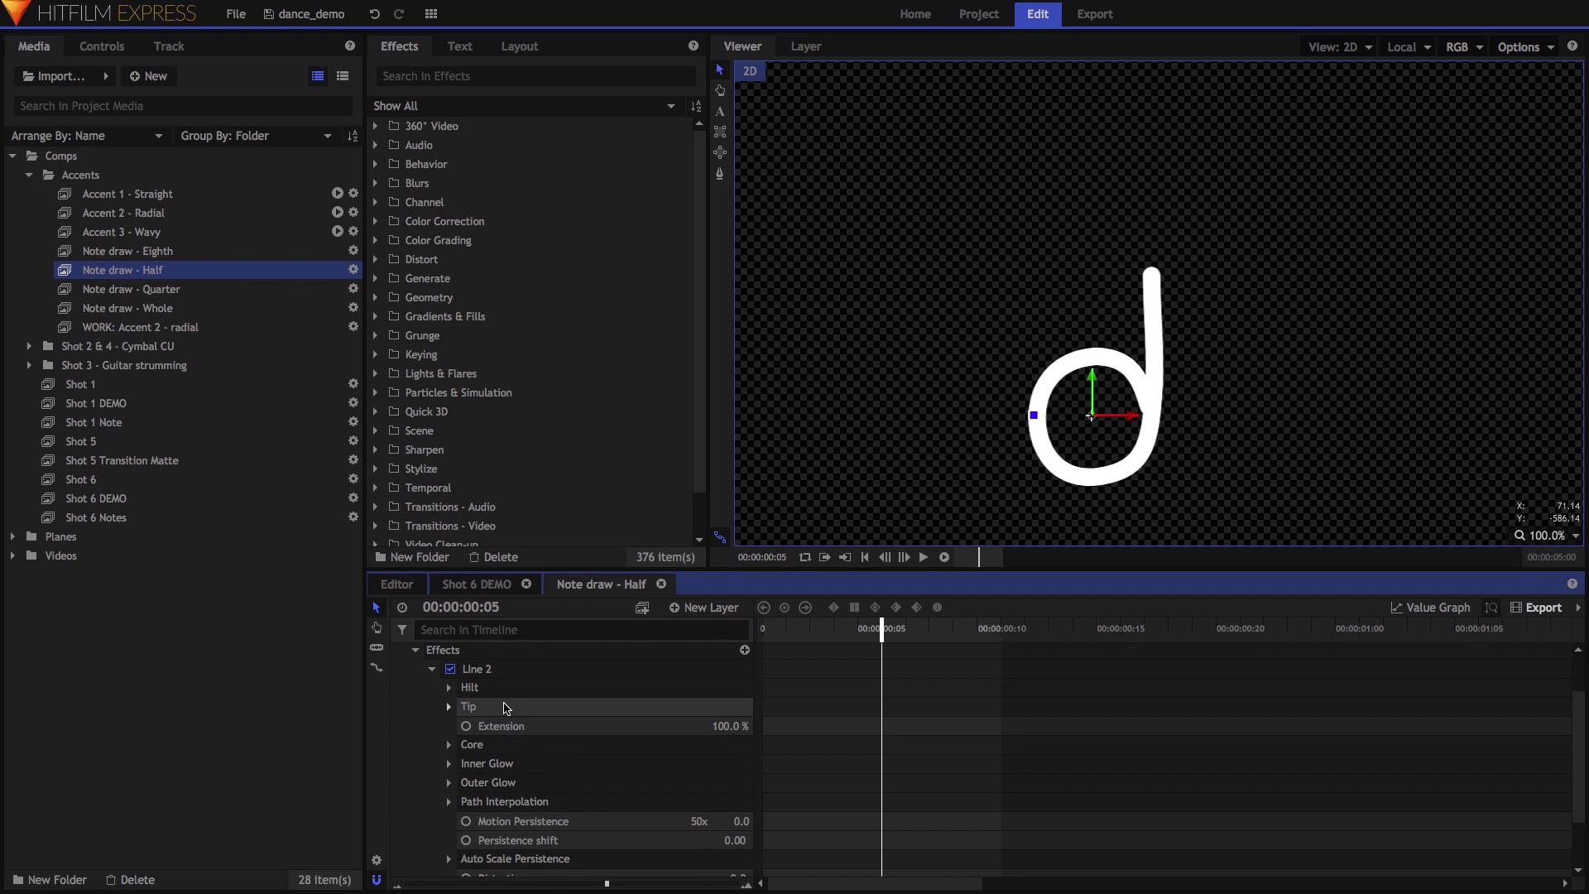
{"action": "scroll", "coordinate": [407, 684], "scroll_direction": "up", "scroll_amount": 3}
{"action": "left_click", "coordinate": [398, 671]}
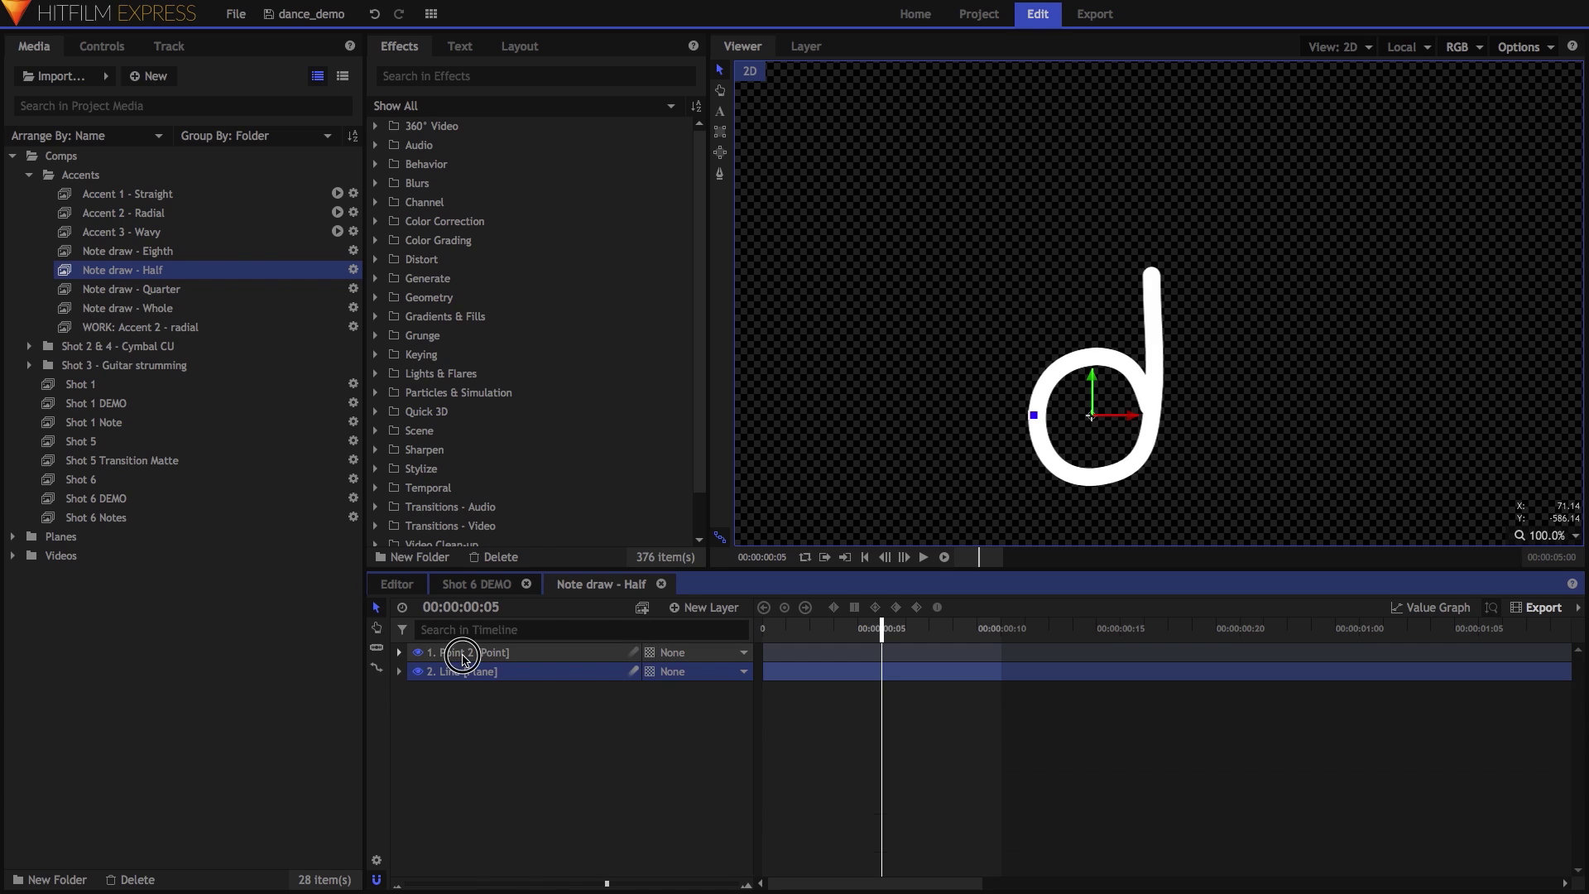
Check the Point 2 layer's path point with the stem fully drawn, then close Note draw - Half.
{"action": "left_click", "coordinate": [462, 653]}
{"action": "left_click_drag", "start_coordinate": [880, 632], "coordinate": [953, 633]}
{"action": "left_click", "coordinate": [1096, 357]}
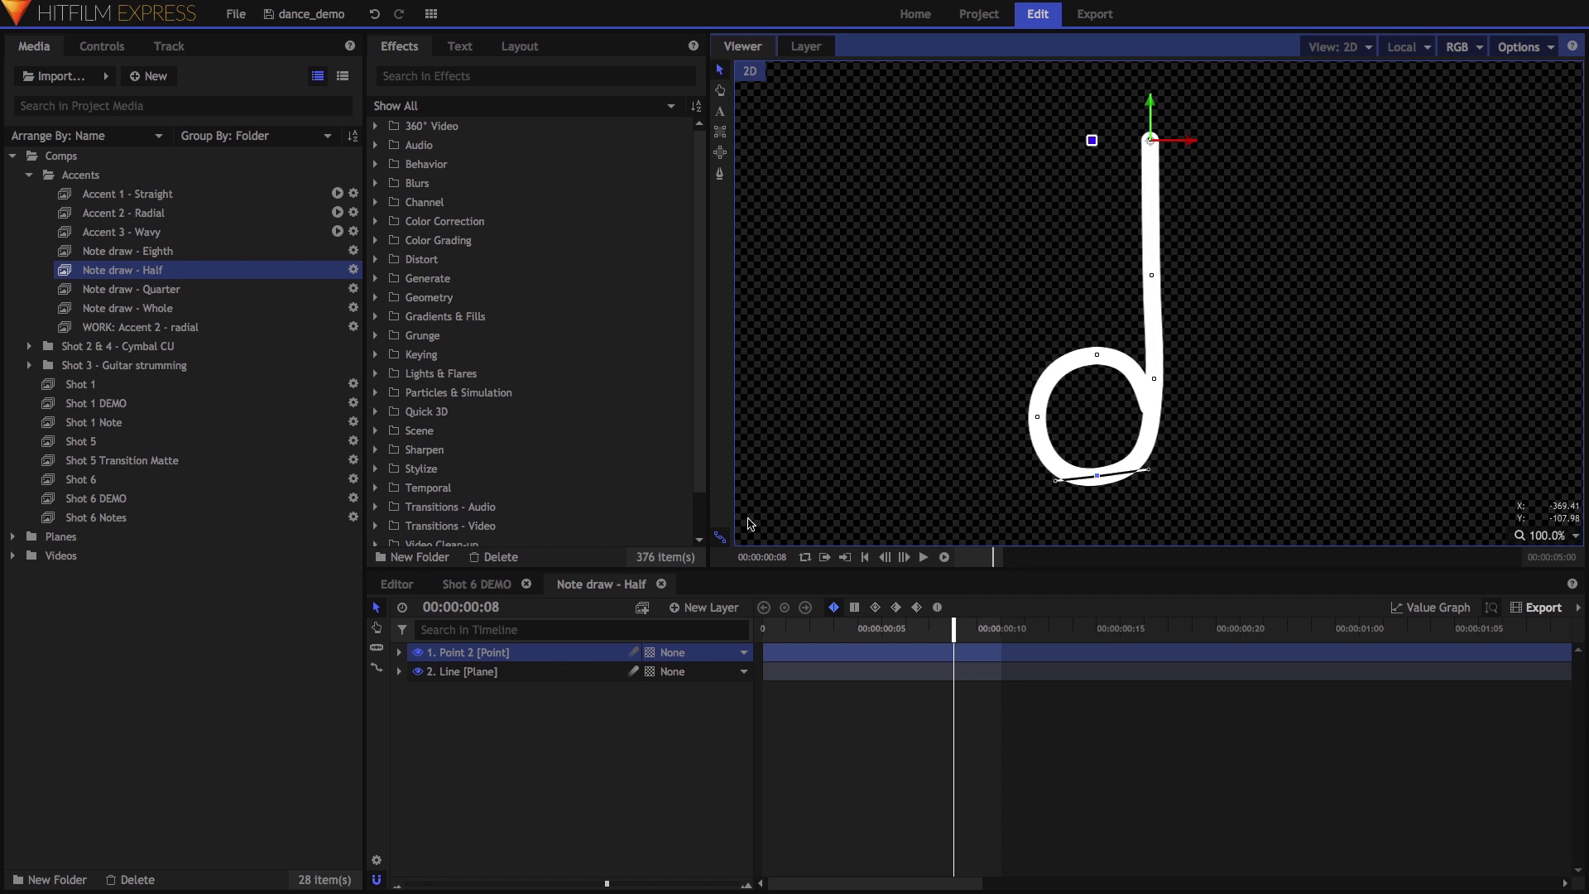
{"action": "left_click", "coordinate": [661, 584]}
{"action": "double_click", "coordinate": [202, 290]}
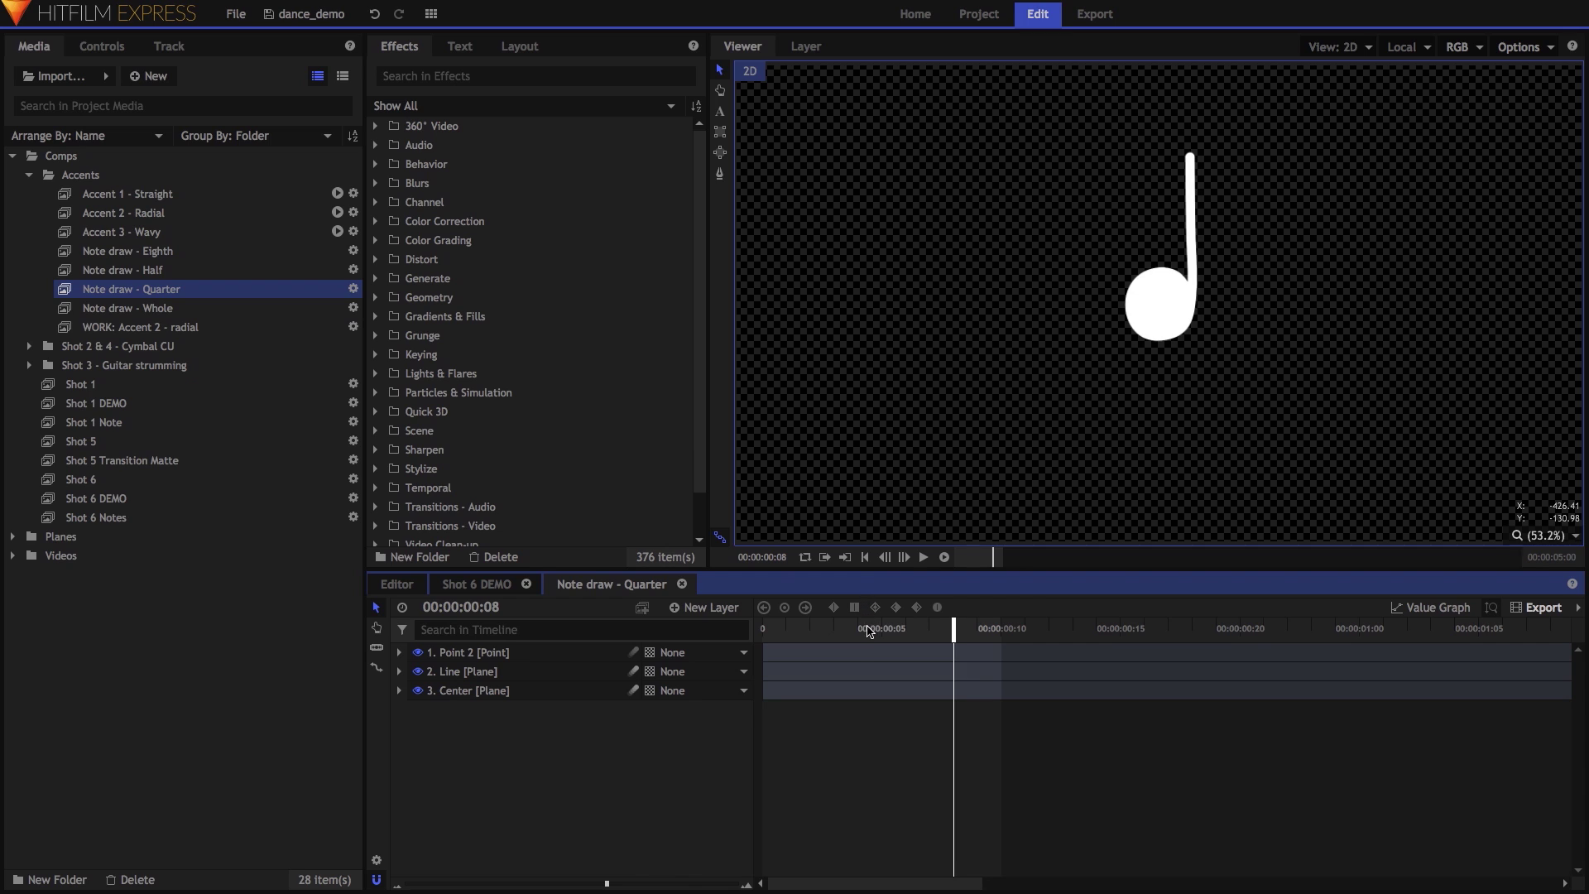
{"action": "left_click", "coordinate": [869, 632]}
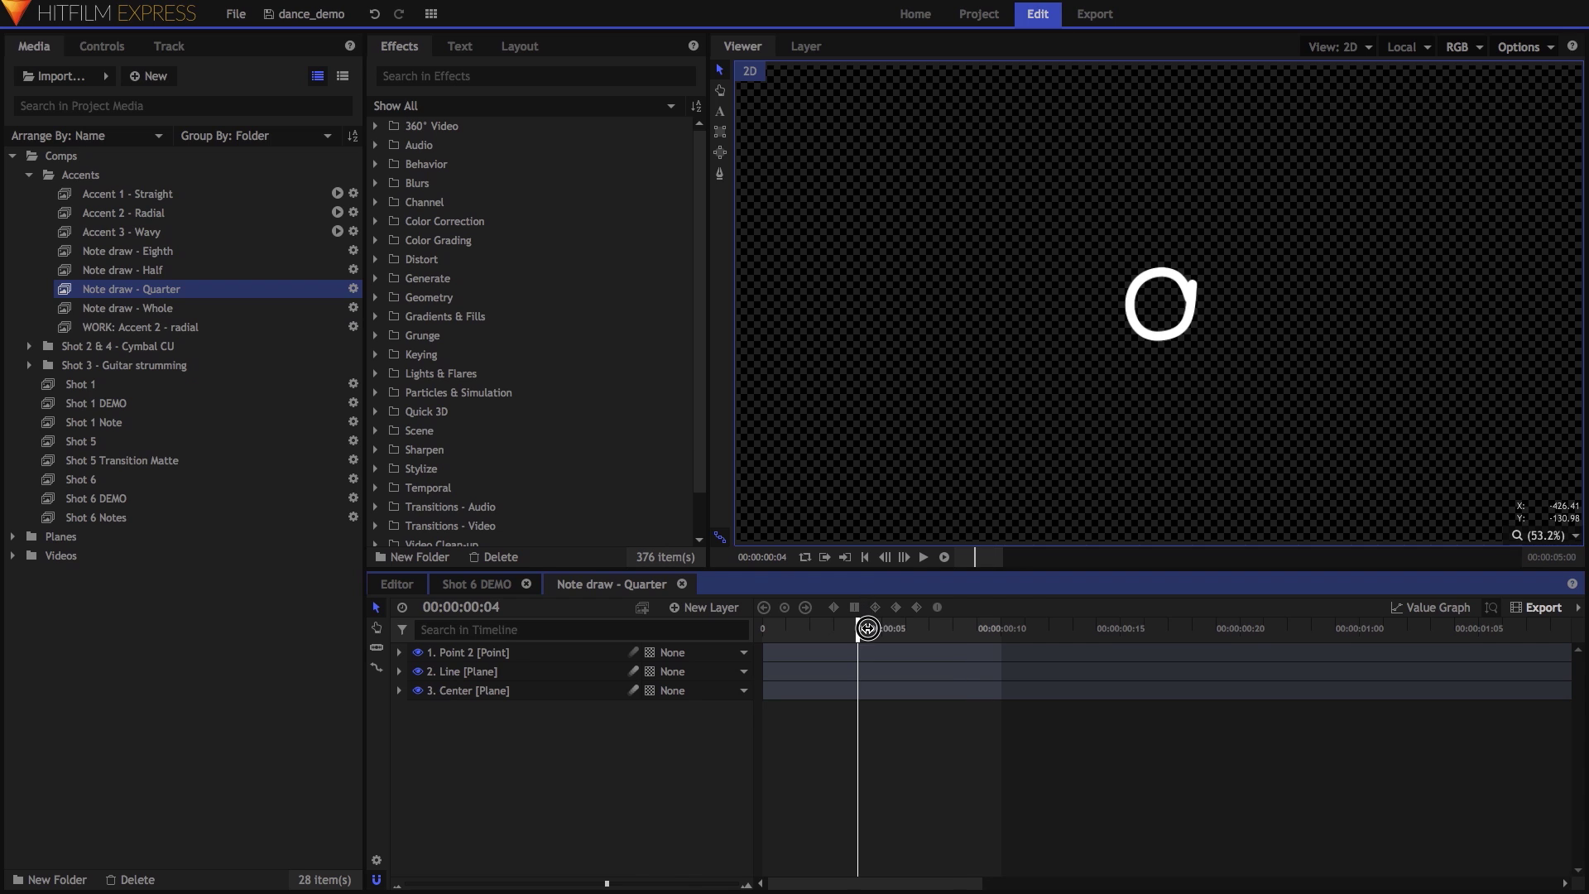
{"action": "left_click", "coordinate": [530, 695]}
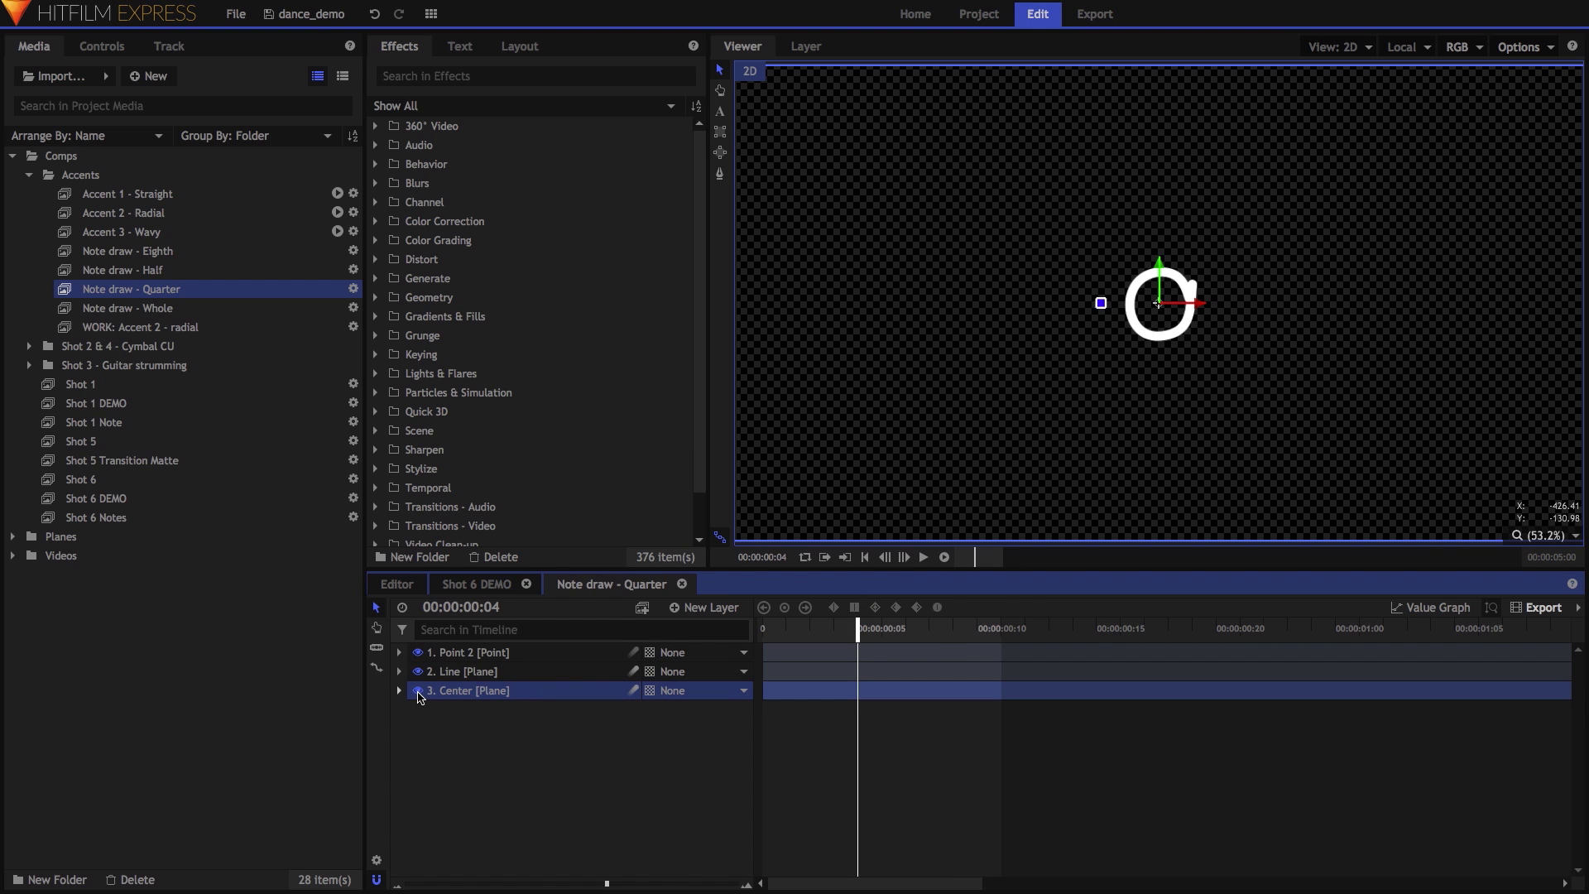
{"action": "key", "text": "space"}
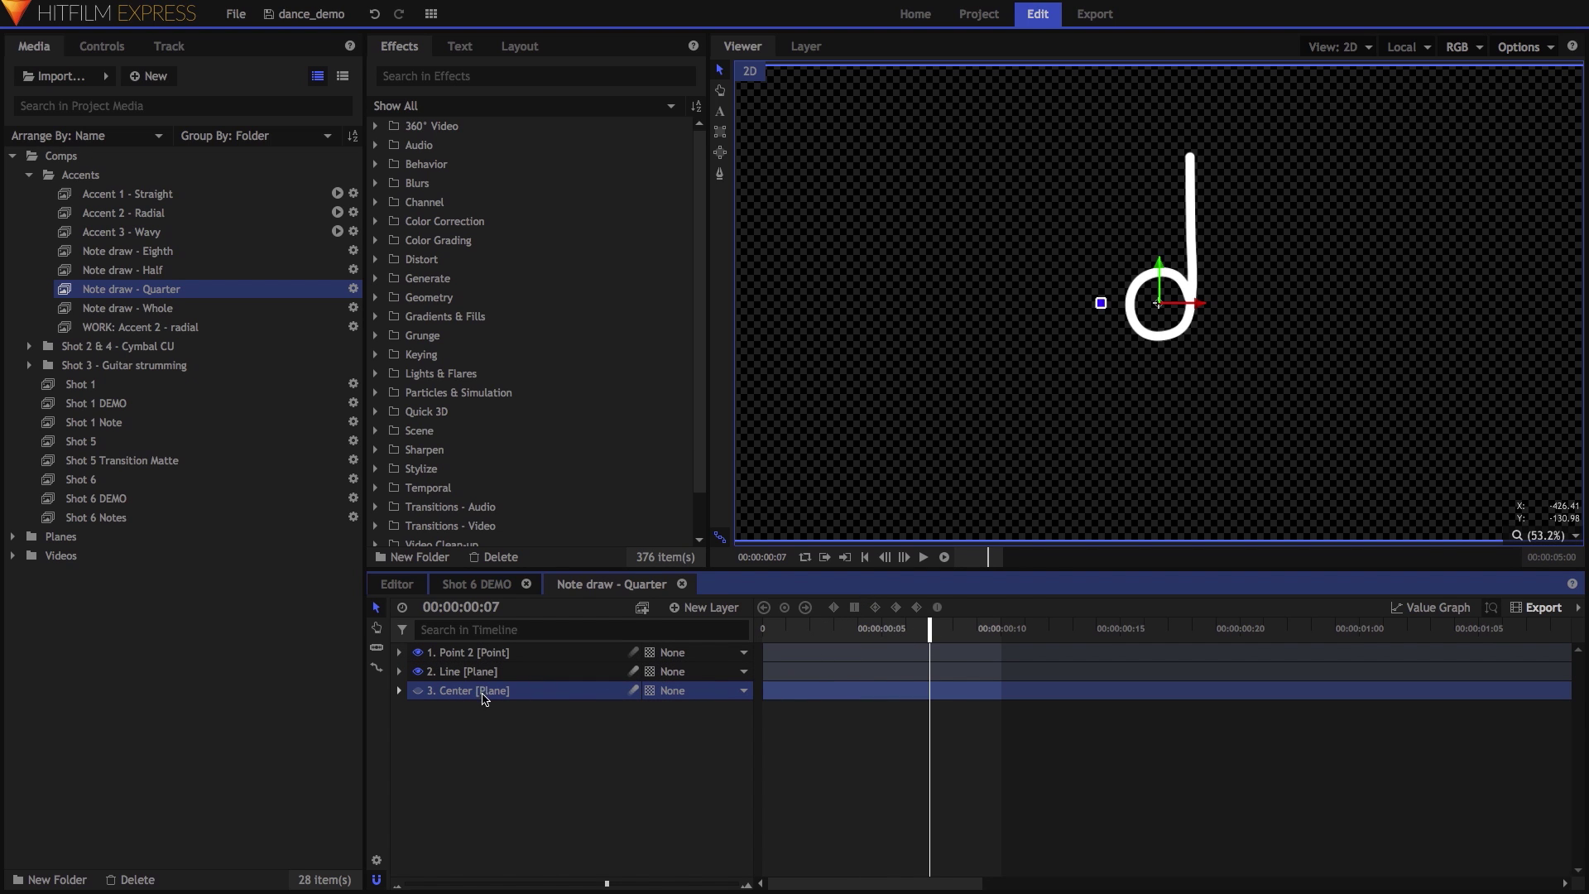
{"action": "left_click", "coordinate": [399, 690]}
{"action": "left_click", "coordinate": [415, 709]}
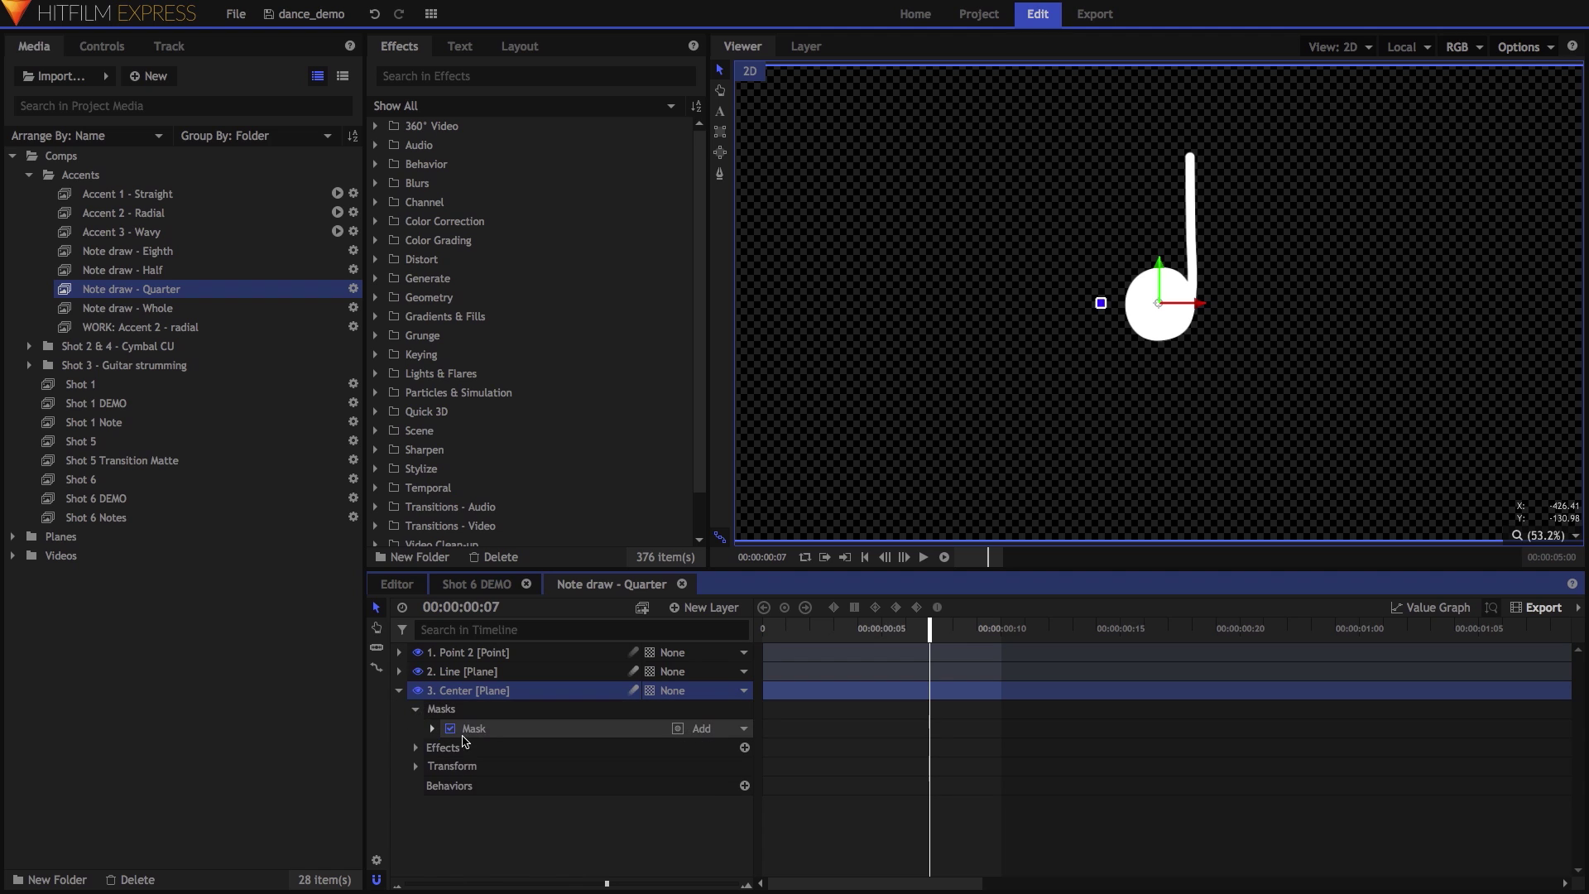
{"action": "left_click", "coordinate": [495, 730]}
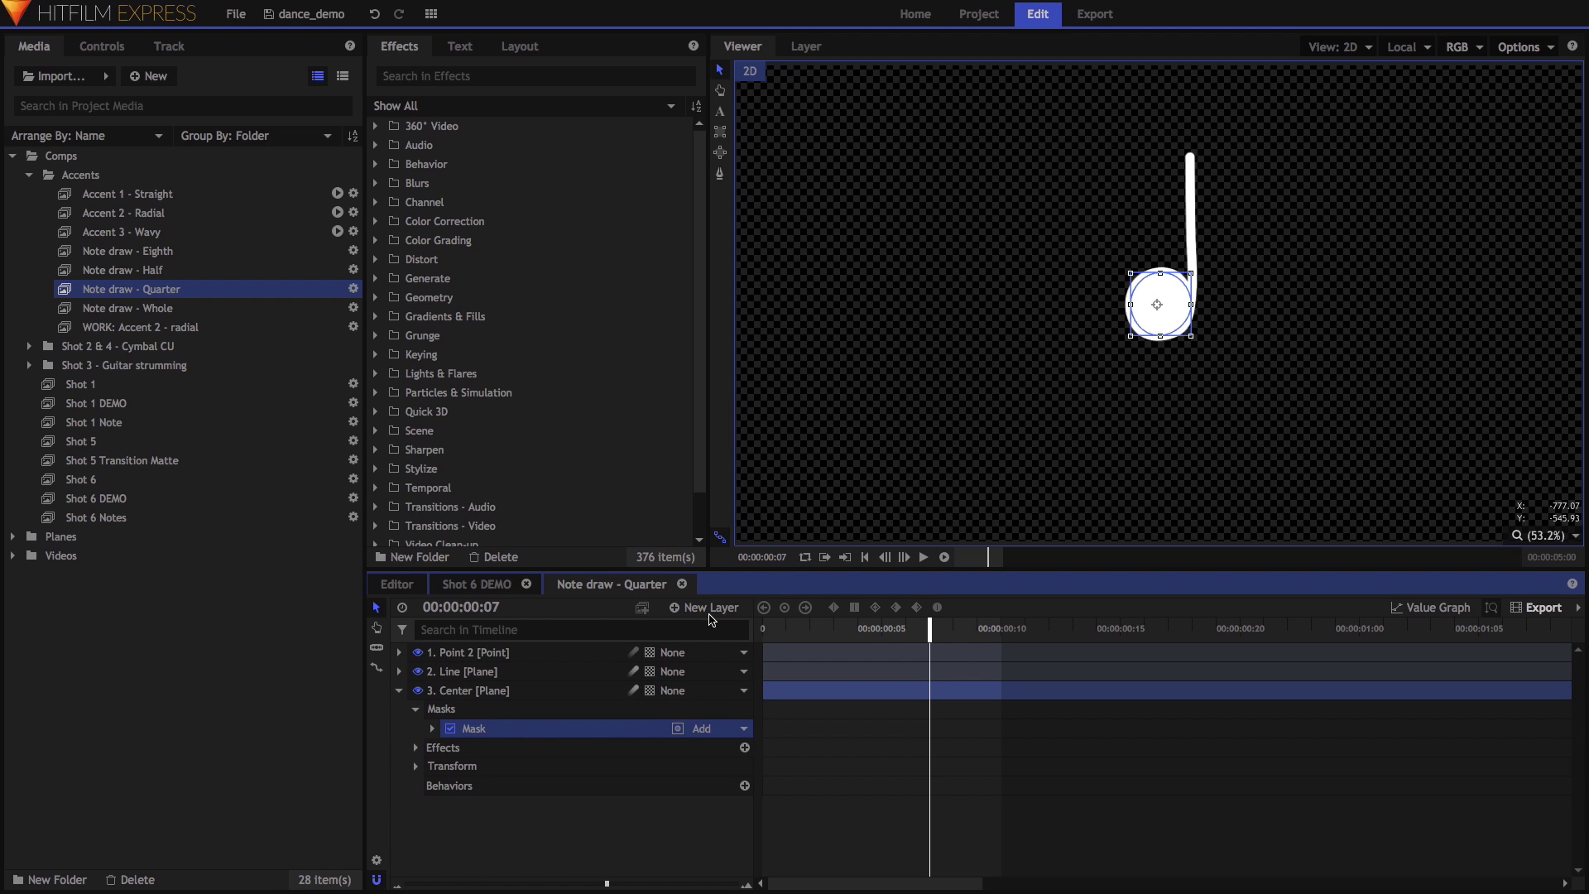
{"action": "left_click", "coordinate": [432, 728]}
{"action": "left_click", "coordinate": [447, 747]}
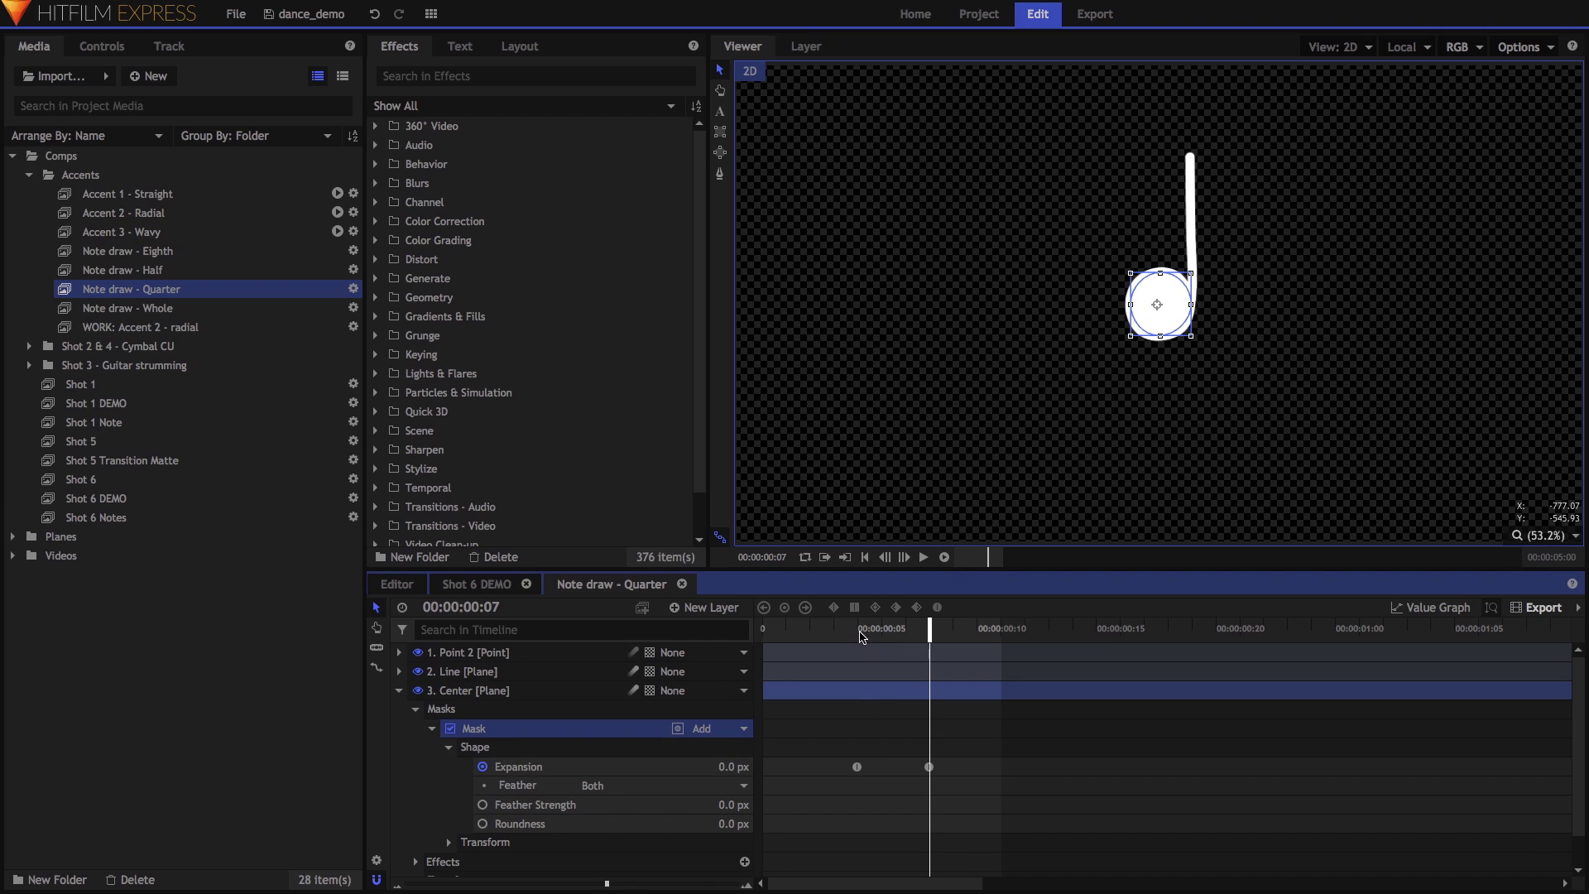
{"action": "left_click", "coordinate": [859, 634]}
{"action": "key", "text": "space"}
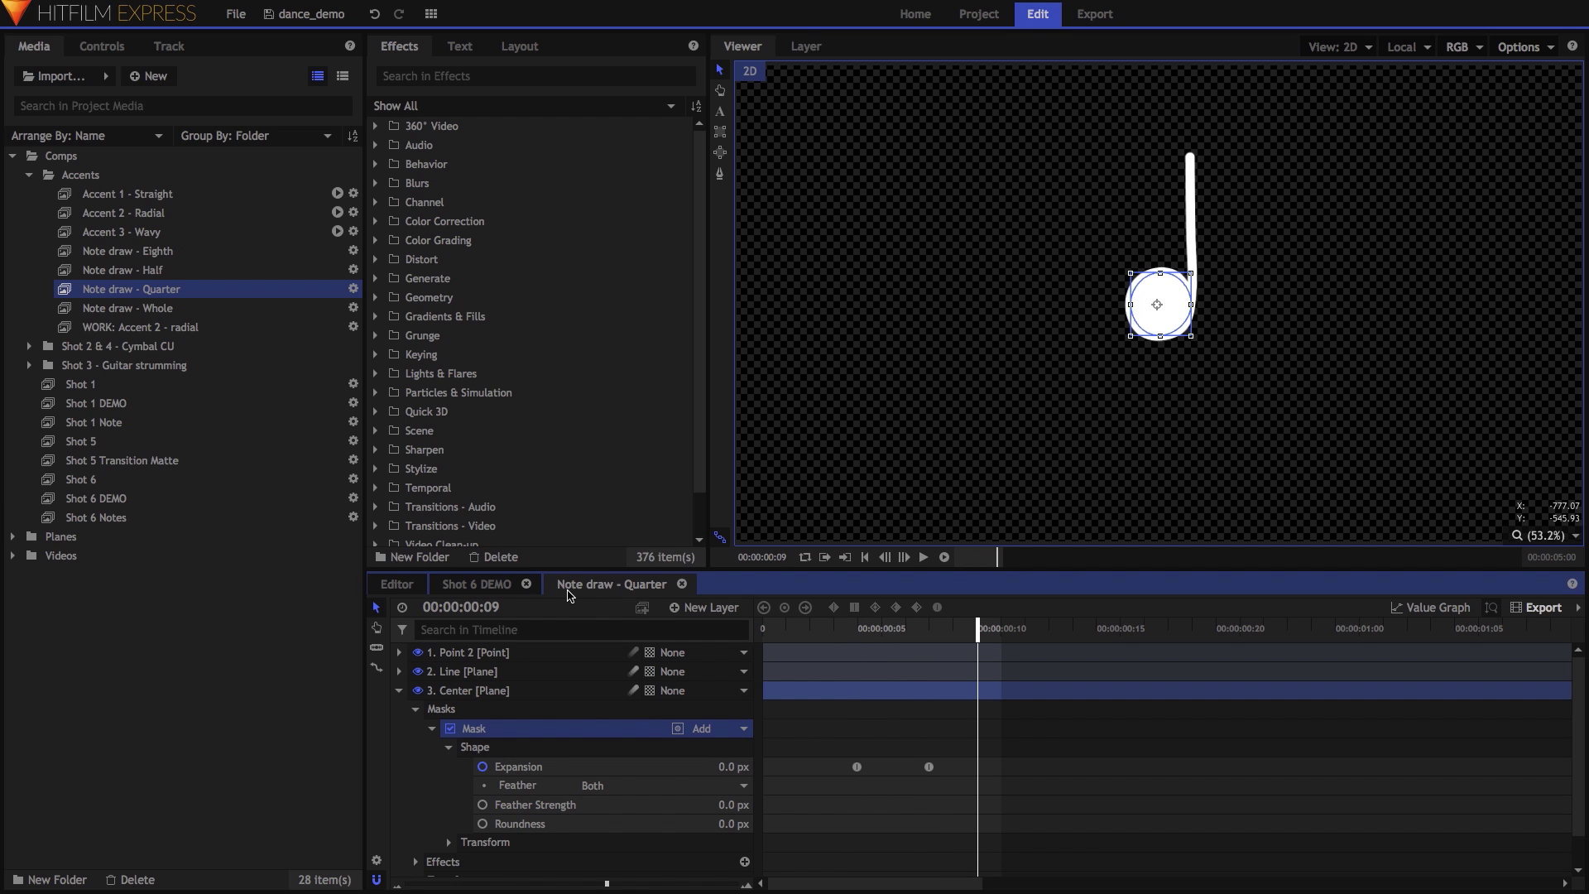
{"action": "left_click", "coordinate": [681, 585]}
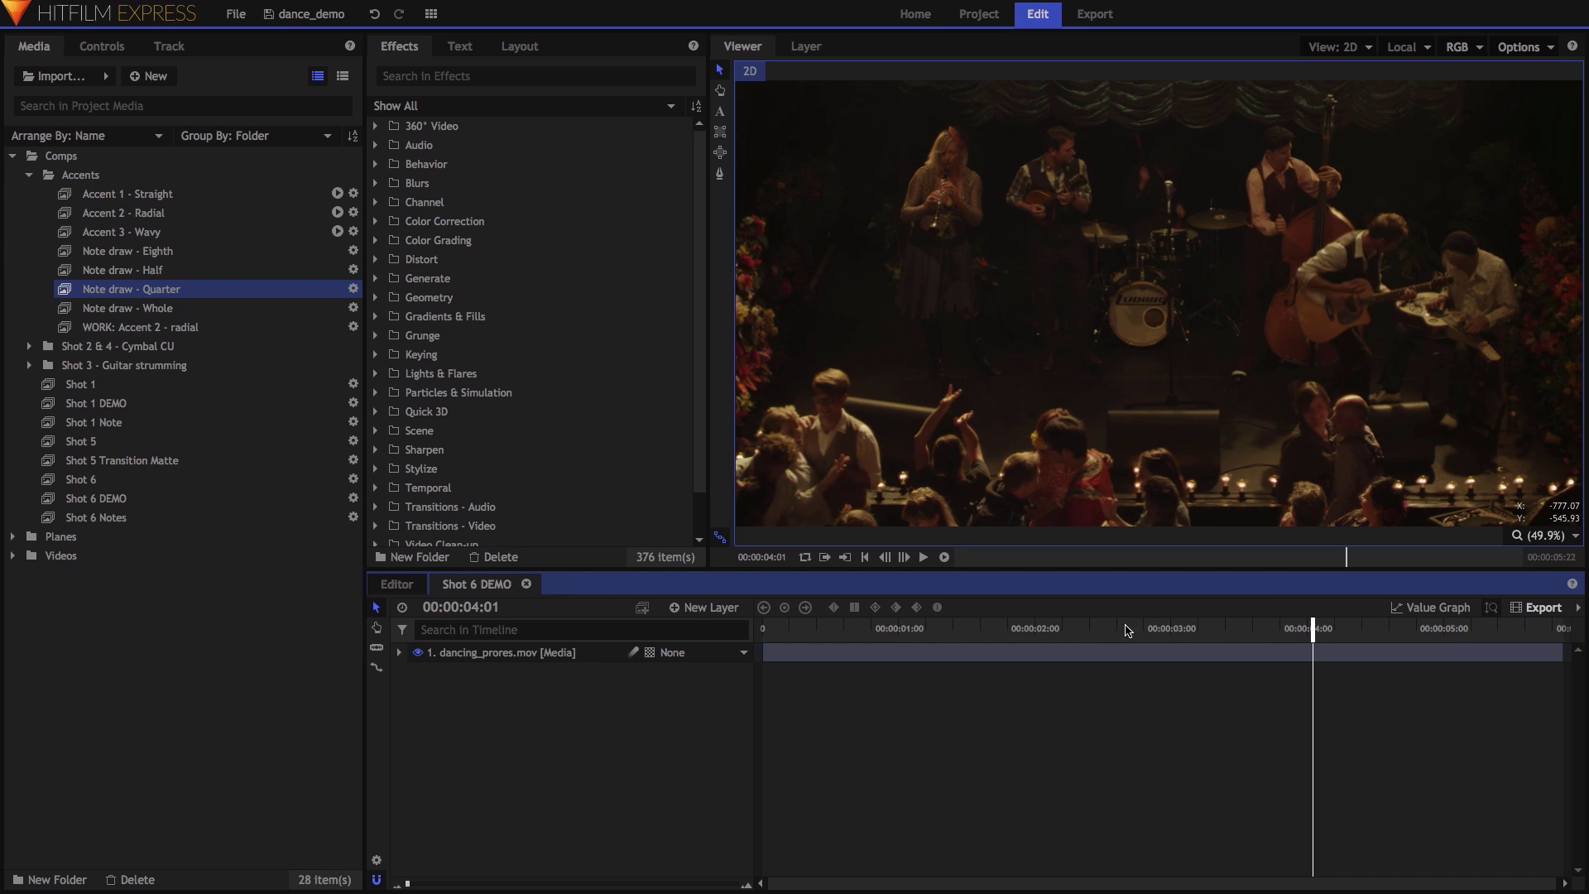
Add Note draw - Eighth as a top layer at 15% scale, placed on the clarinet player.
{"action": "scroll", "coordinate": [1131, 538], "scroll_direction": "up", "scroll_amount": 5}
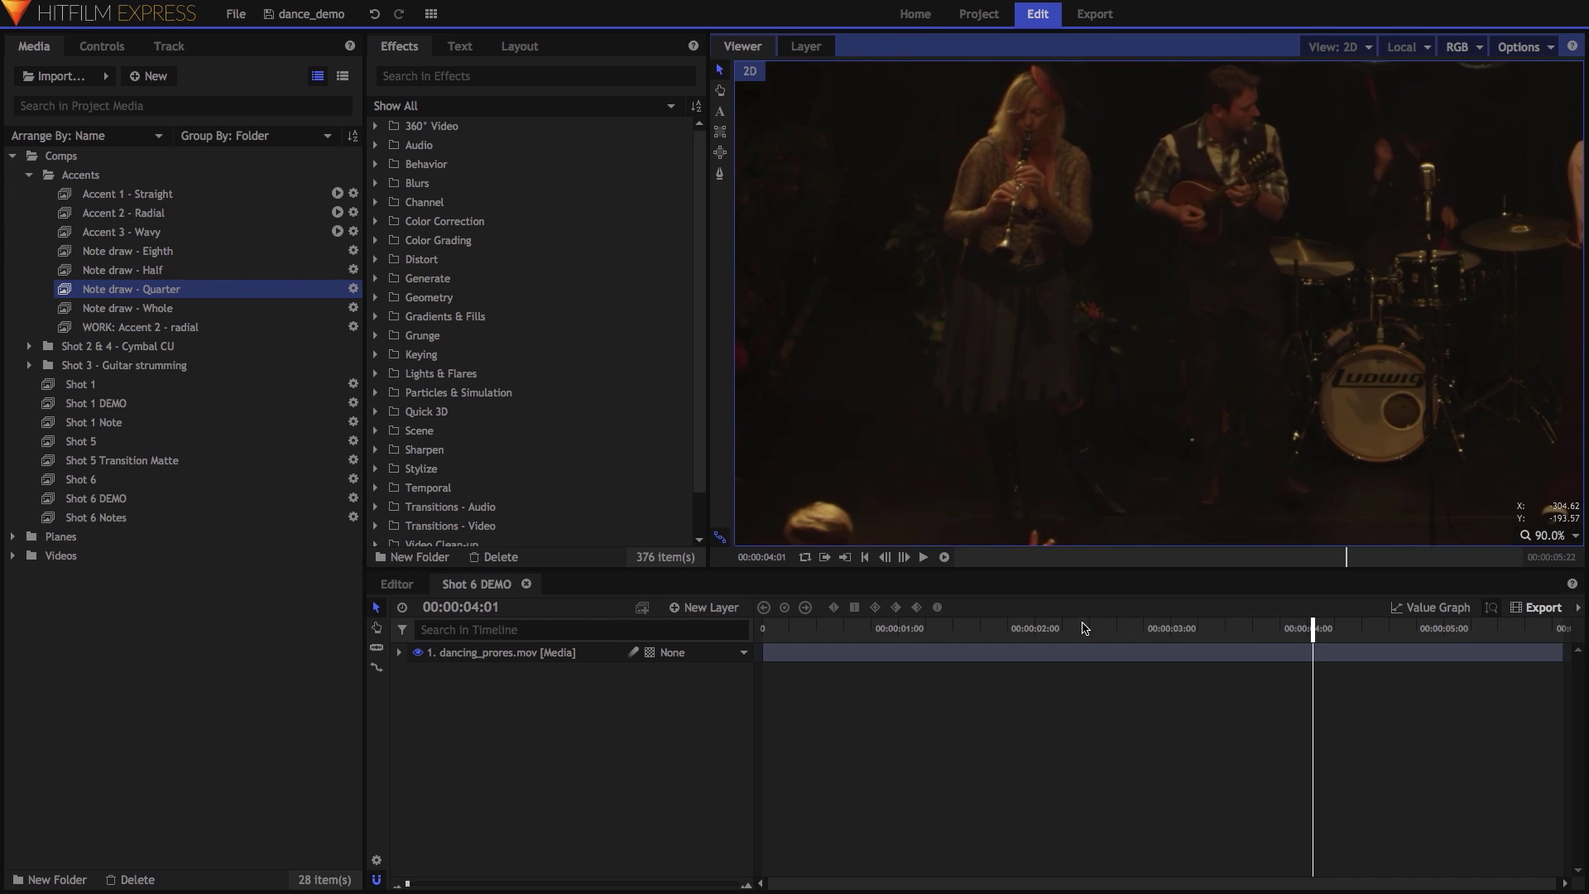
{"action": "mouse_move", "coordinate": [1089, 629]}
{"action": "left_mouse_down"}
{"action": "mouse_move", "coordinate": [972, 632]}
{"action": "mouse_move", "coordinate": [1045, 631]}
{"action": "left_mouse_up"}
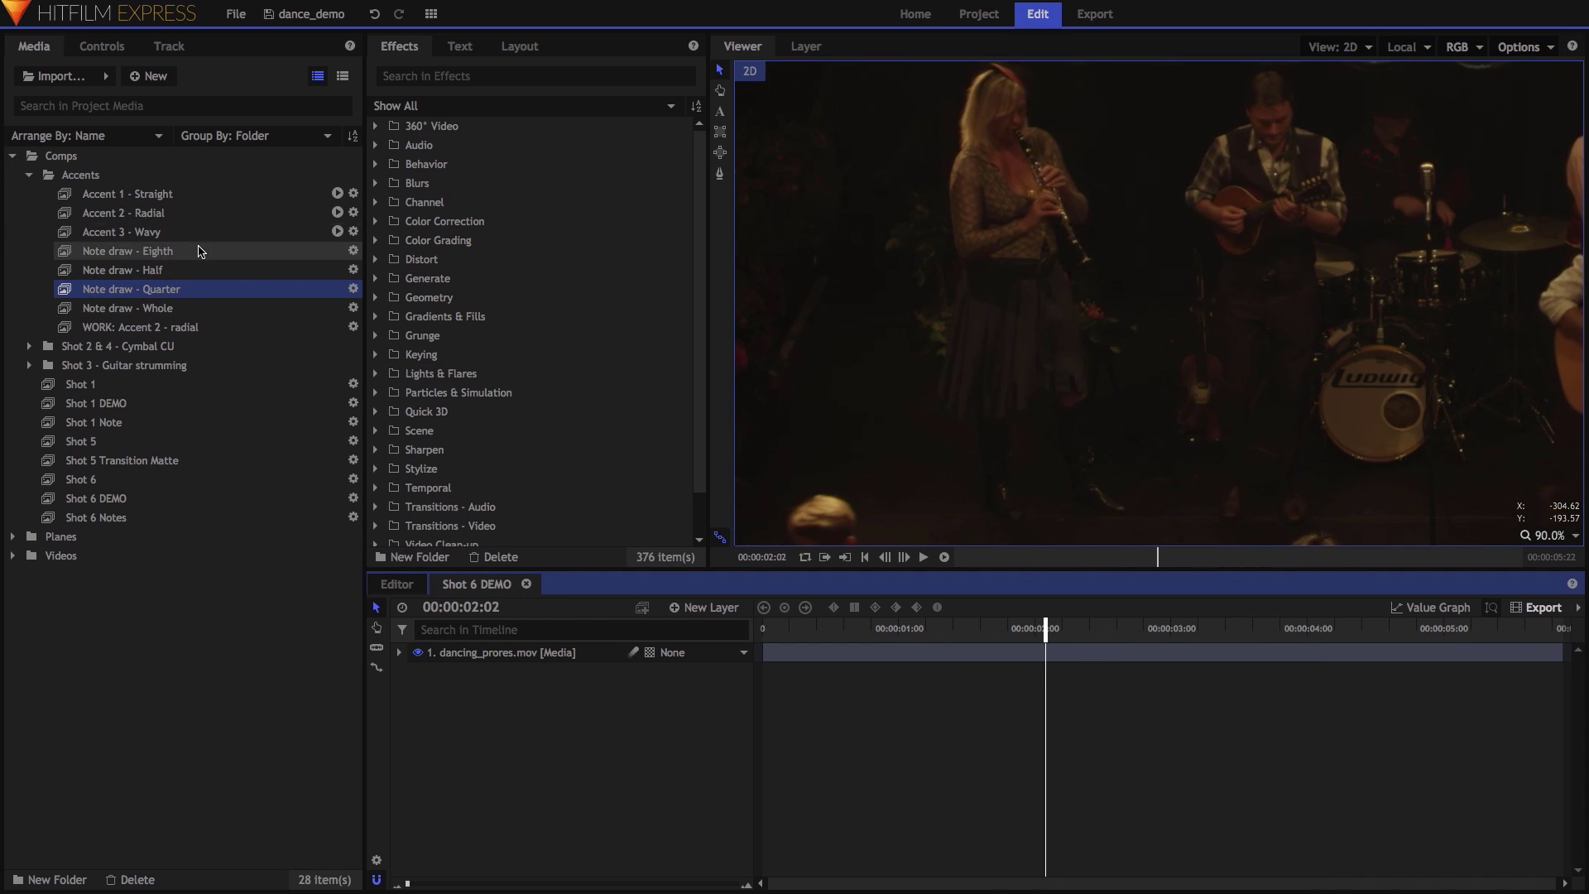
{"action": "left_click", "coordinate": [195, 250]}
{"action": "mouse_move", "coordinate": [916, 629]}
{"action": "left_mouse_down"}
{"action": "mouse_move", "coordinate": [1046, 639]}
{"action": "mouse_move", "coordinate": [1046, 654]}
{"action": "left_mouse_up"}
{"action": "left_click", "coordinate": [399, 652]}
{"action": "left_click", "coordinate": [415, 709]}
{"action": "left_click", "coordinate": [731, 786]}
{"action": "type", "text": "15"}
{"action": "key", "text": "Return"}
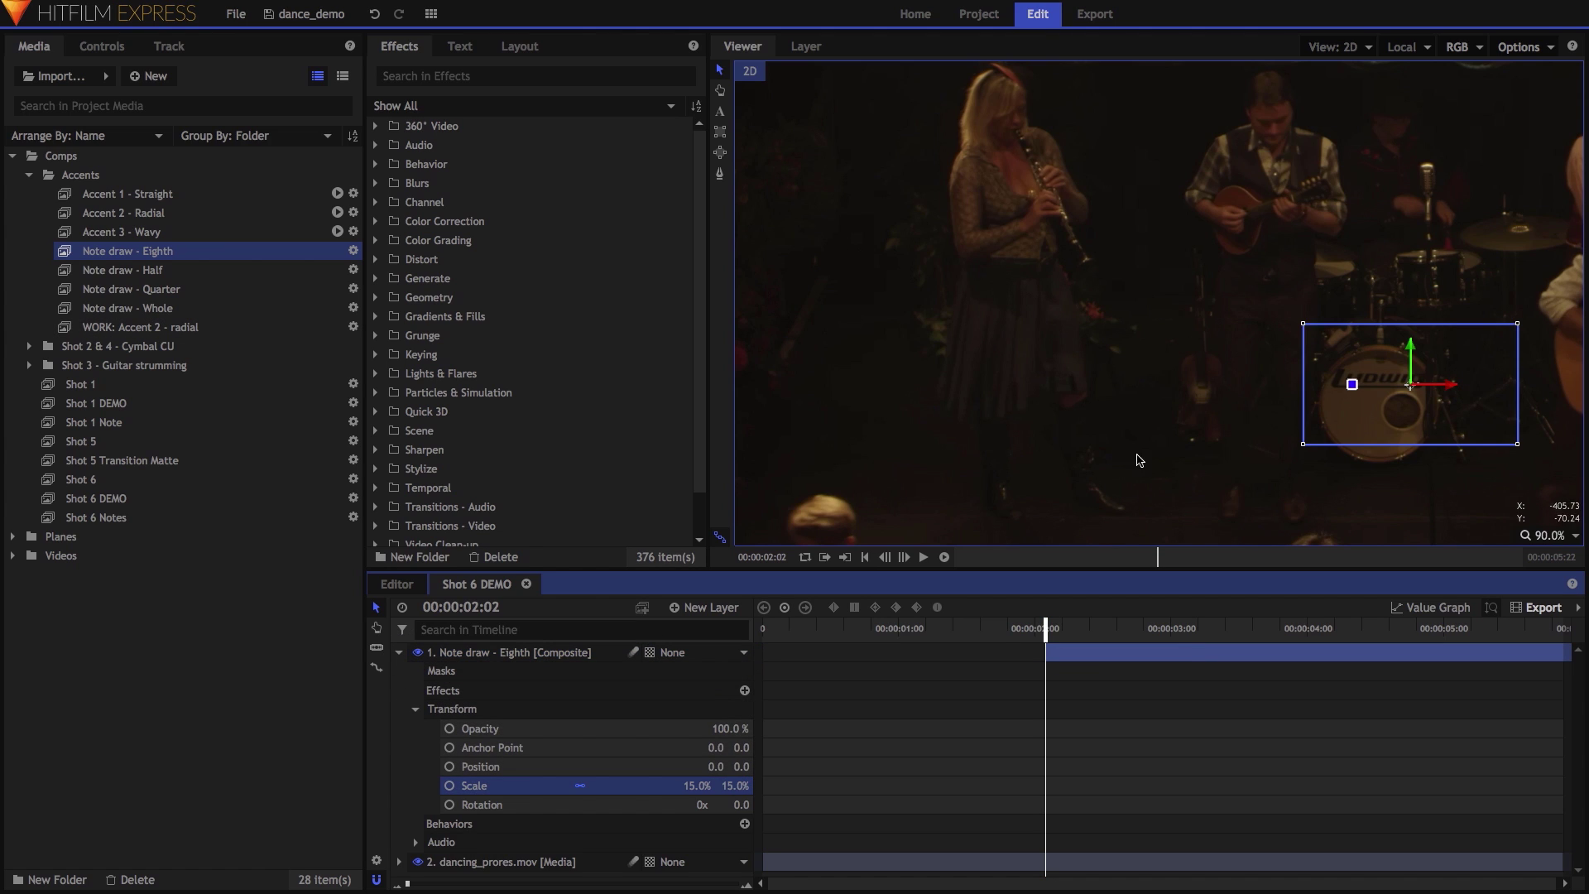
{"action": "left_click_drag", "start_coordinate": [1296, 348], "coordinate": [1091, 272]}
Keyframe the note's scale from 5% at 00:00:02:02 to 15% at a later frame.
{"action": "key", "text": "space"}
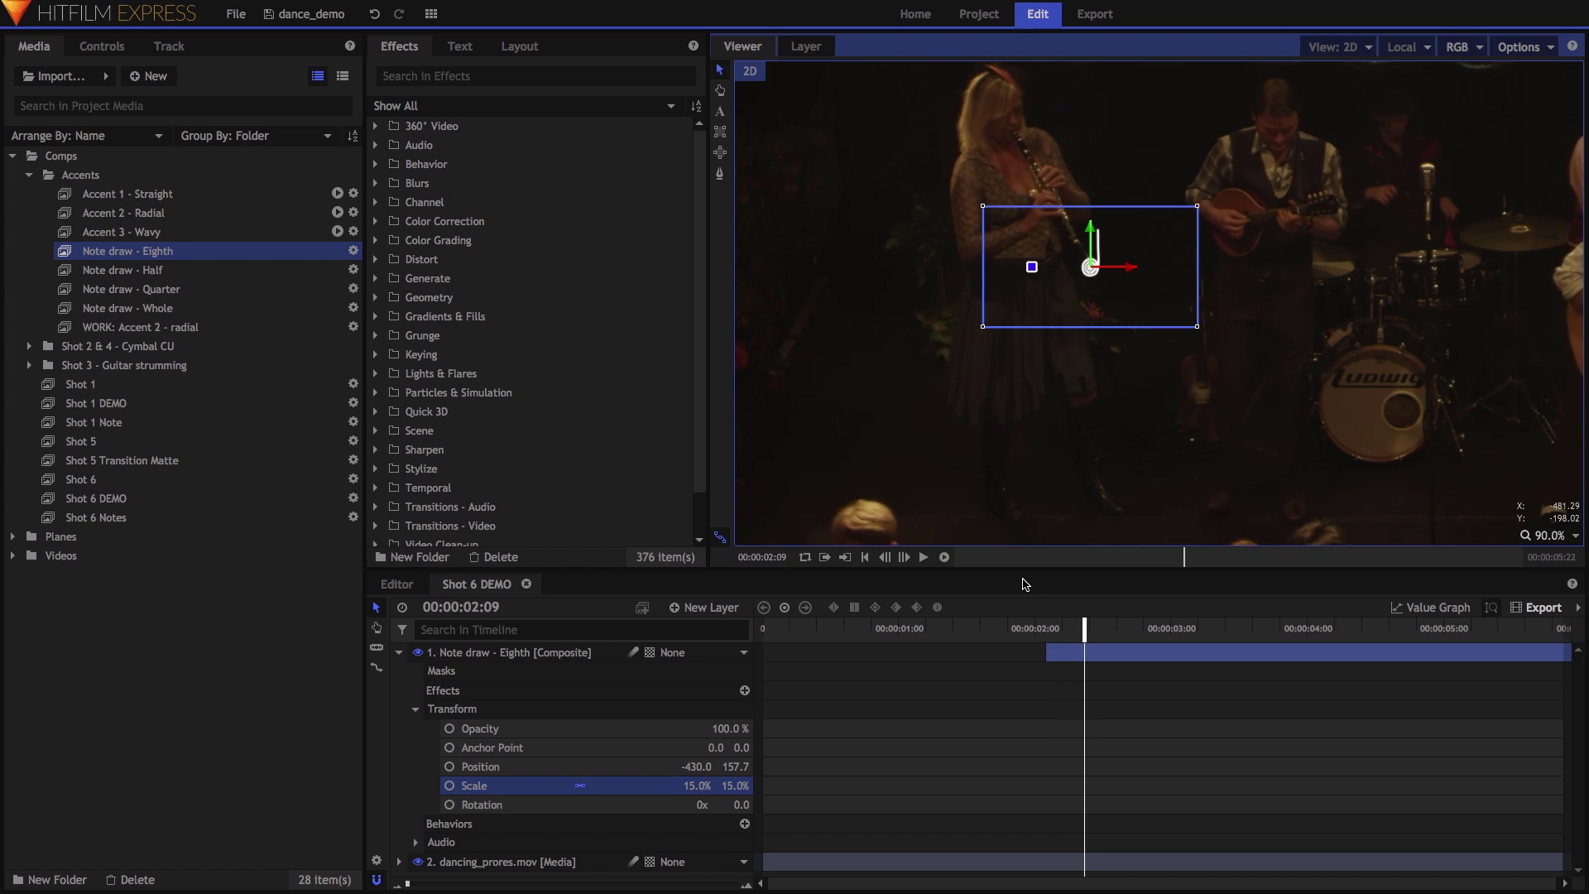
{"action": "left_click", "coordinate": [1047, 627]}
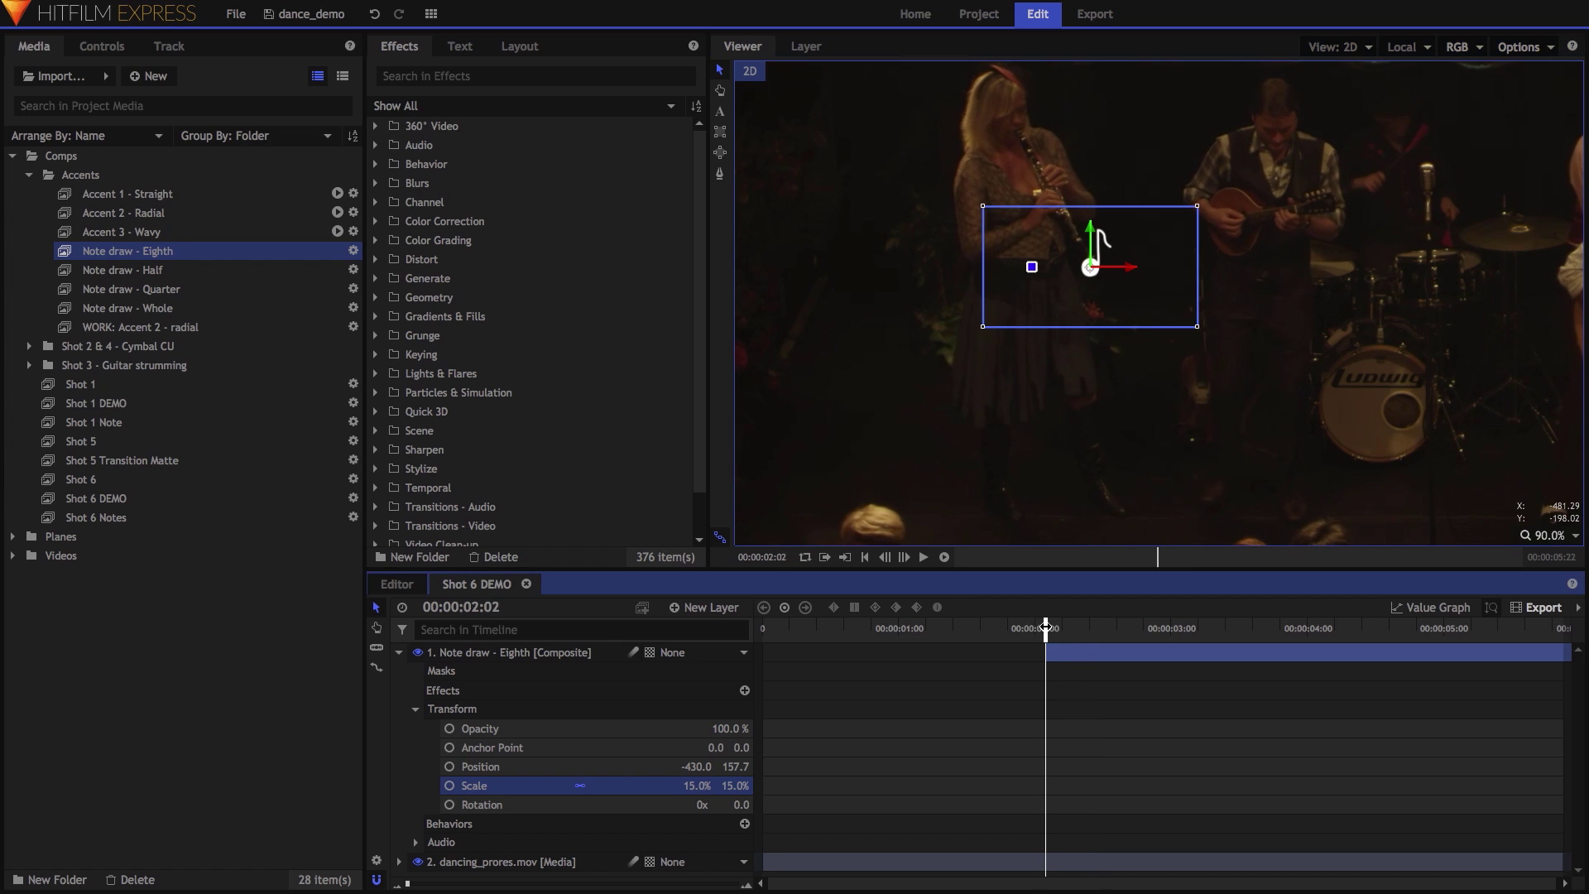
{"action": "left_click", "coordinate": [459, 790]}
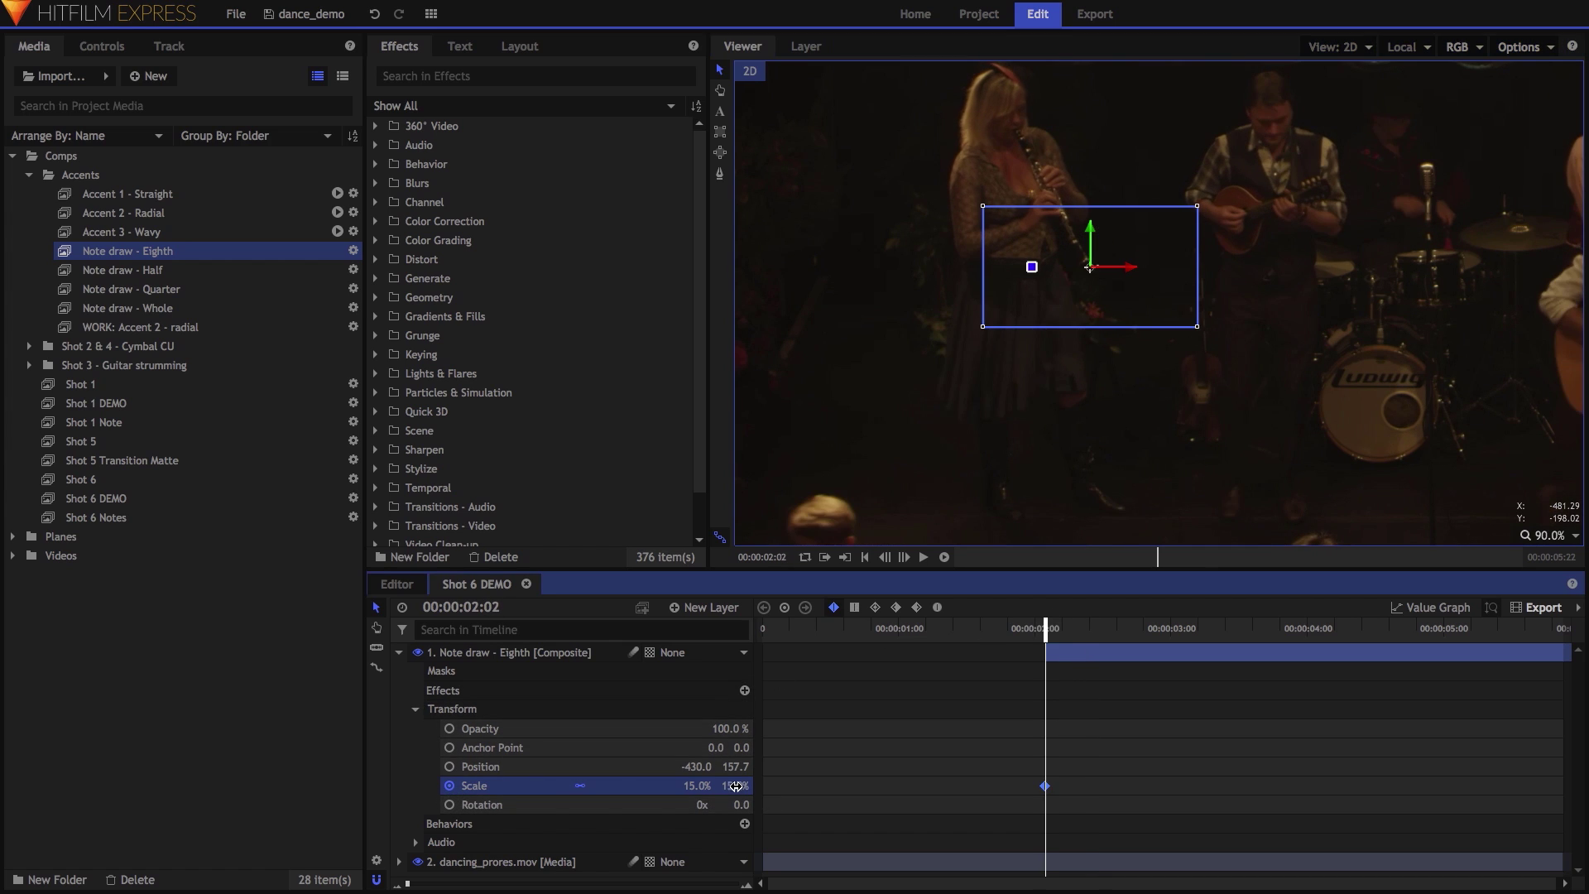
{"action": "key", "text": "space"}
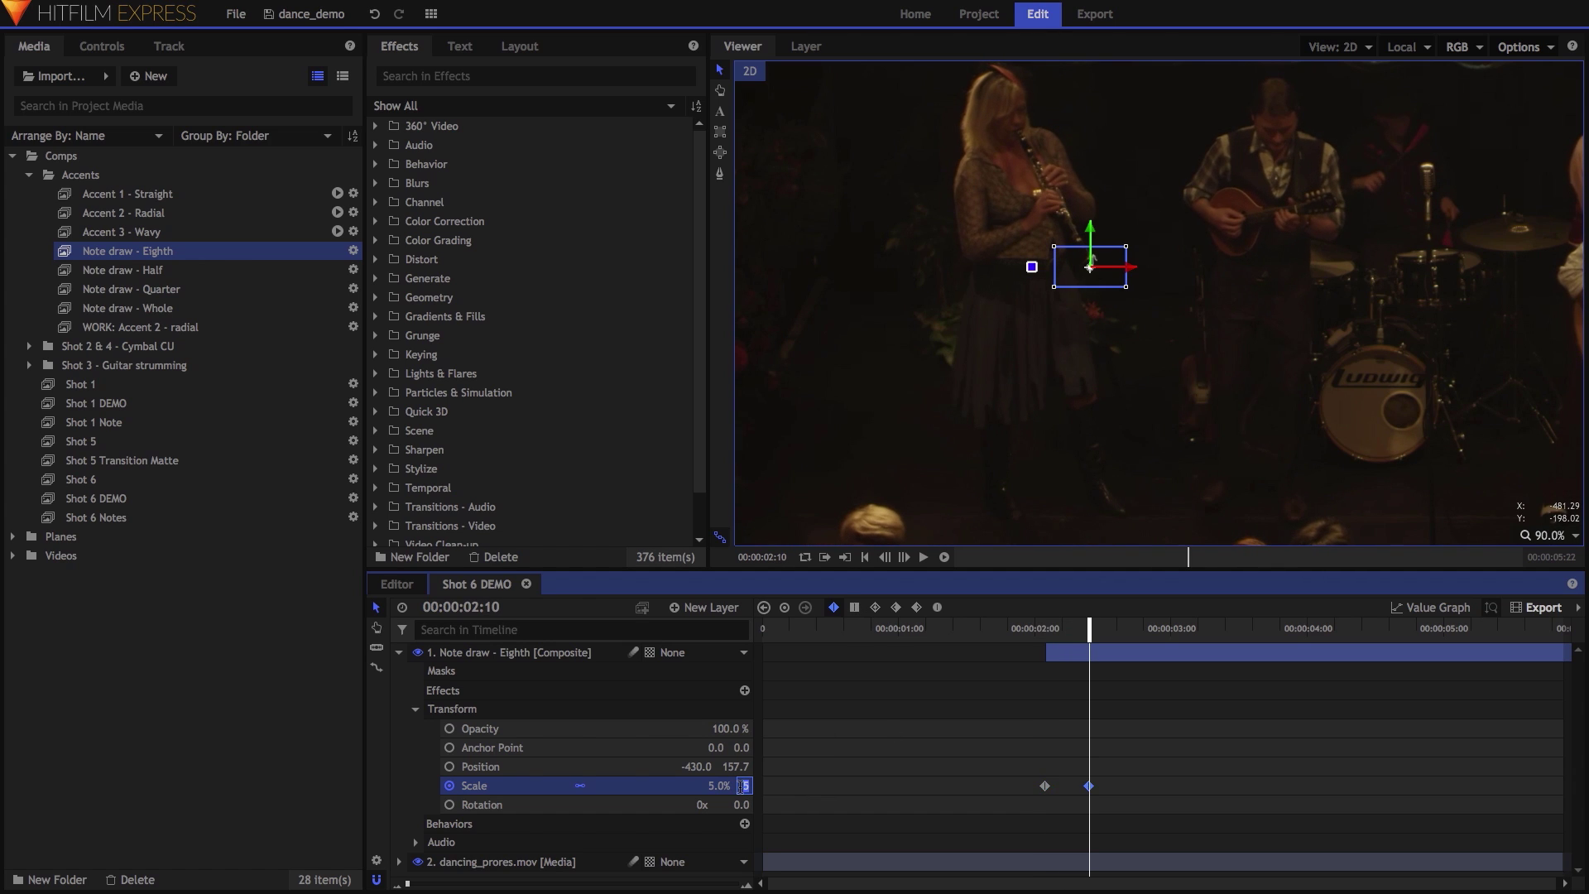
{"action": "type", "text": "15"}
{"action": "key", "text": "Return"}
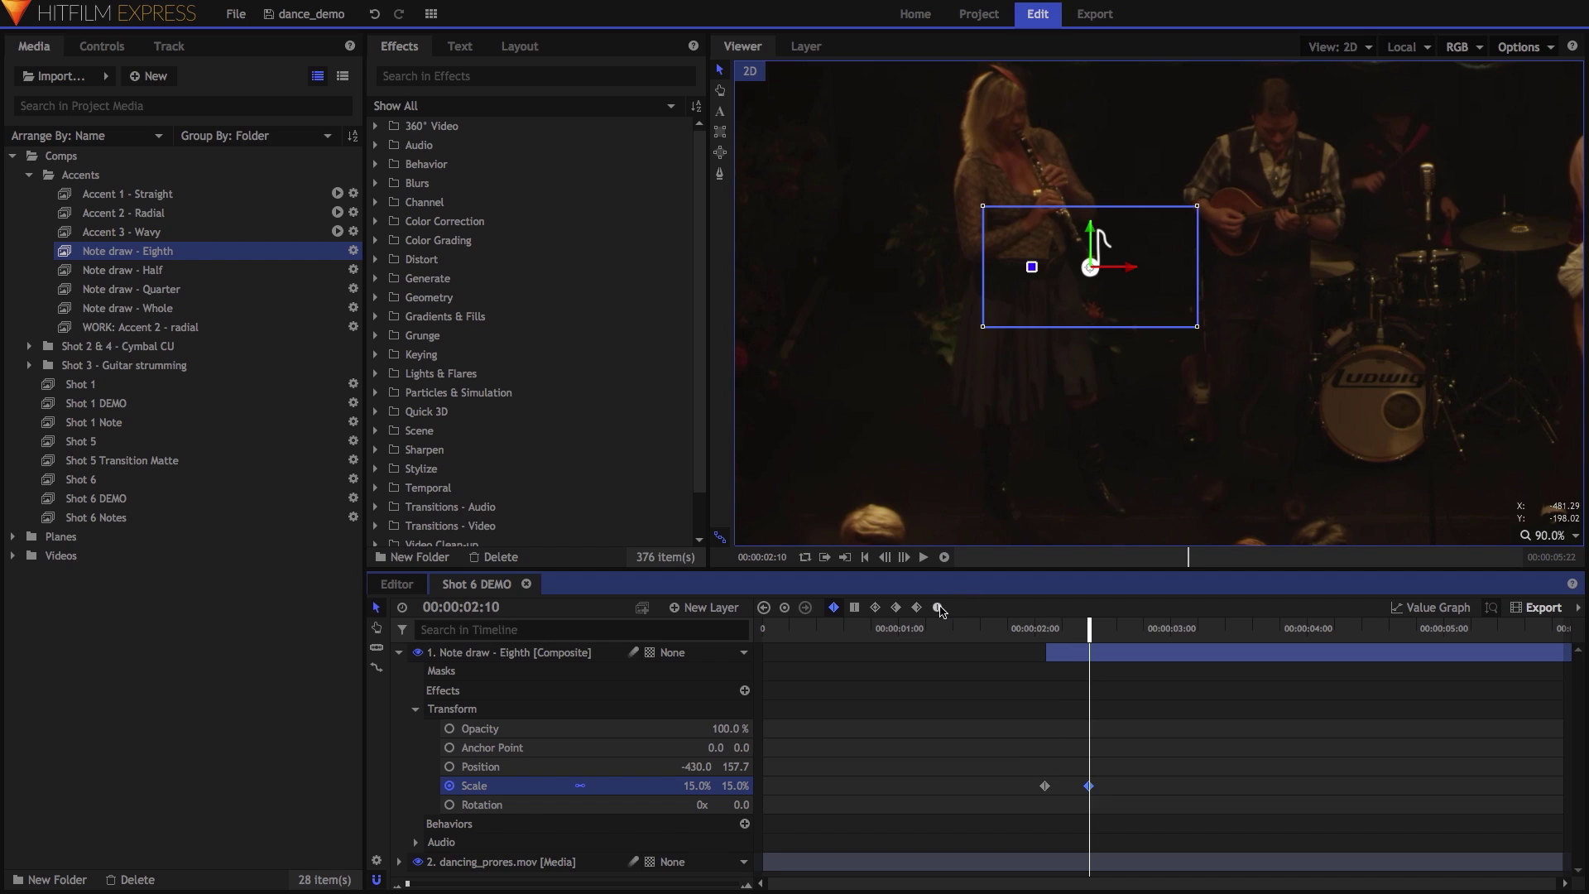
{"action": "left_click_drag", "start_coordinate": [1088, 630], "coordinate": [1095, 630]}
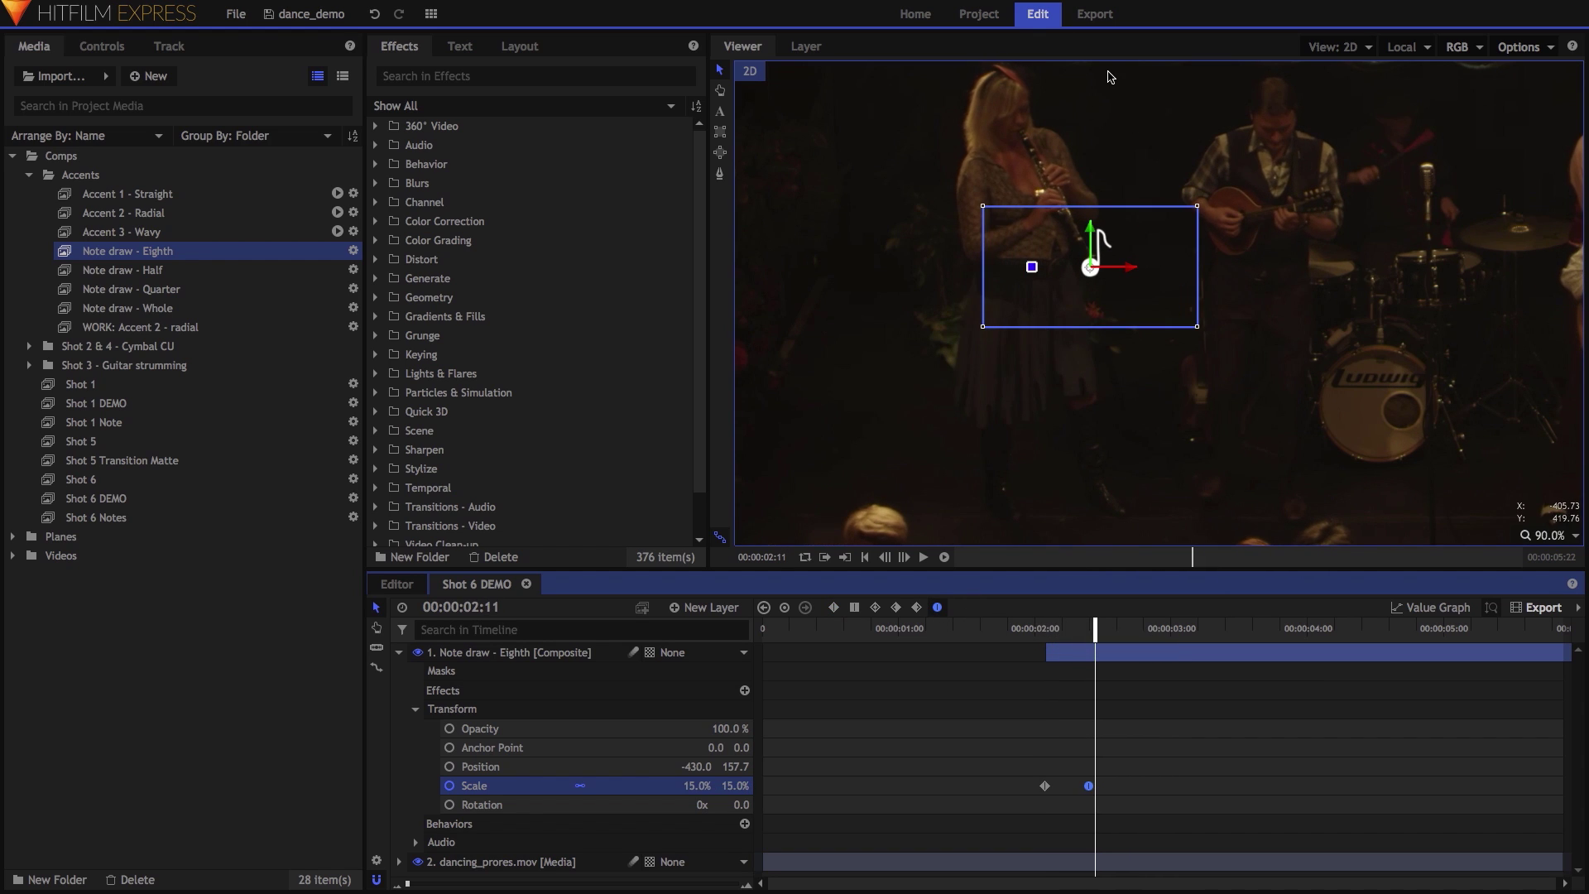
Animate the note rising to the top of the frame over 40 frames, with a smooth first keyframe.
{"action": "left_click", "coordinate": [1047, 630]}
{"action": "left_click", "coordinate": [450, 767]}
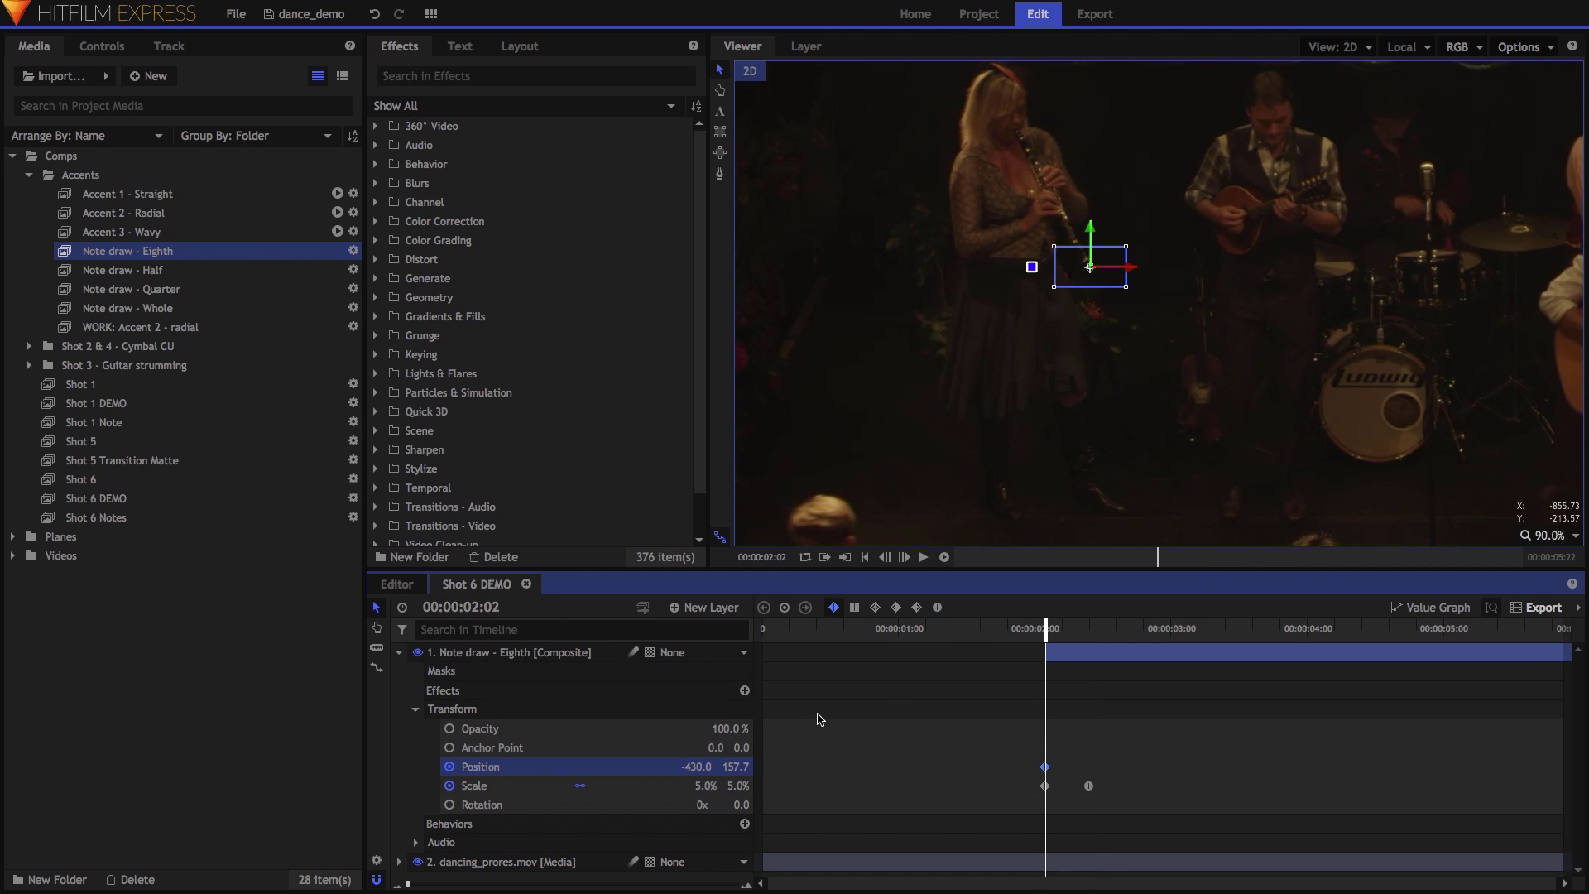
{"action": "key", "text": "space"}
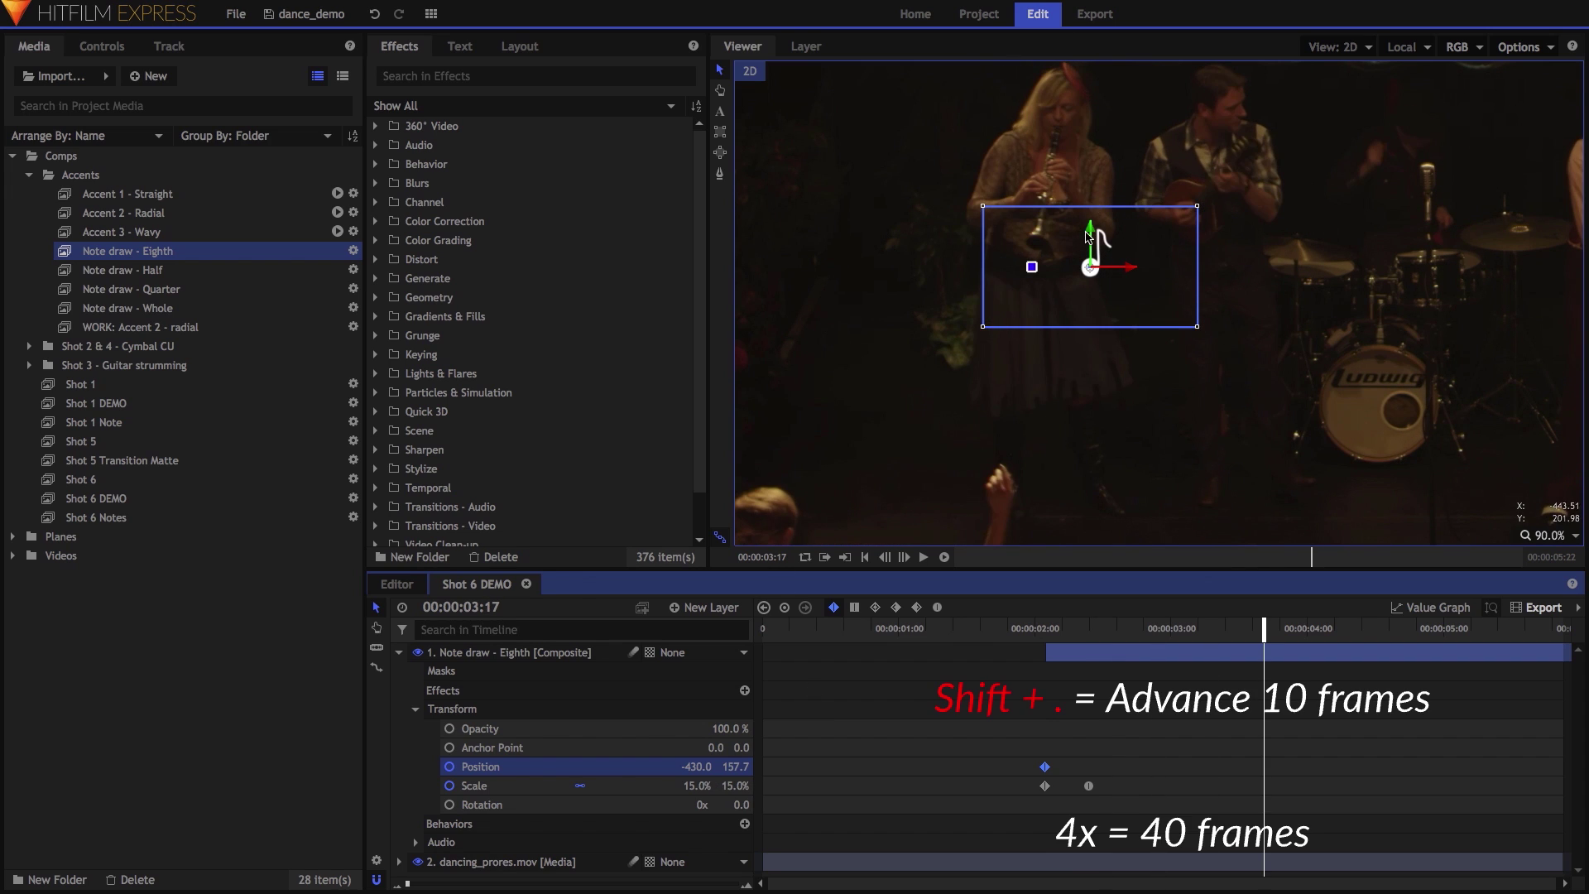
{"action": "left_click_drag", "start_coordinate": [1091, 236], "coordinate": [1094, 21]}
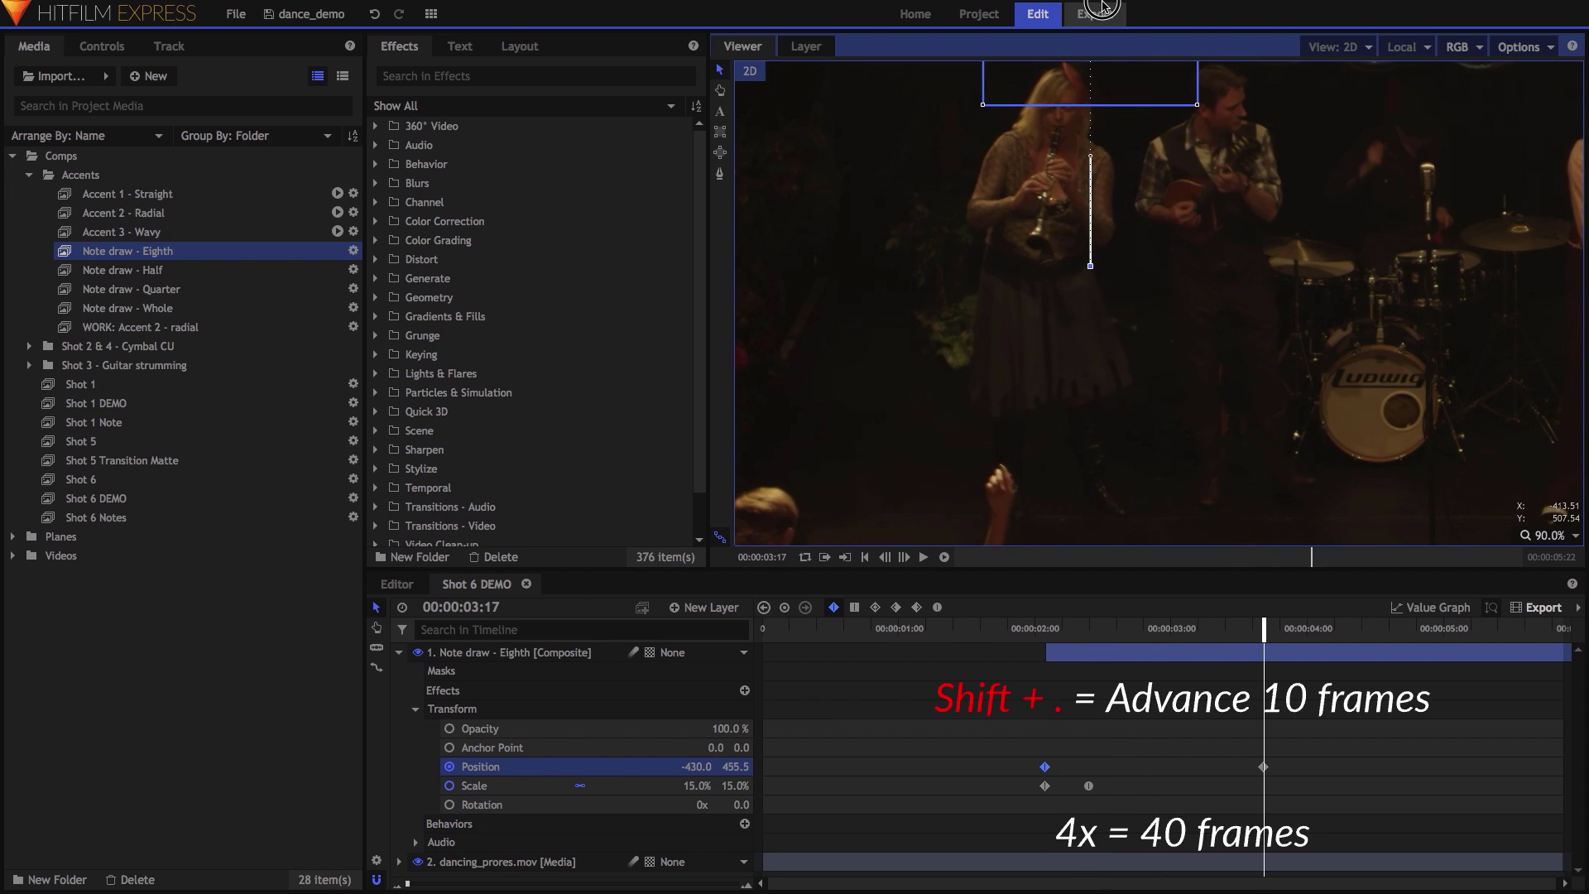
{"action": "left_click", "coordinate": [1545, 536]}
{"action": "left_click", "coordinate": [1539, 709]}
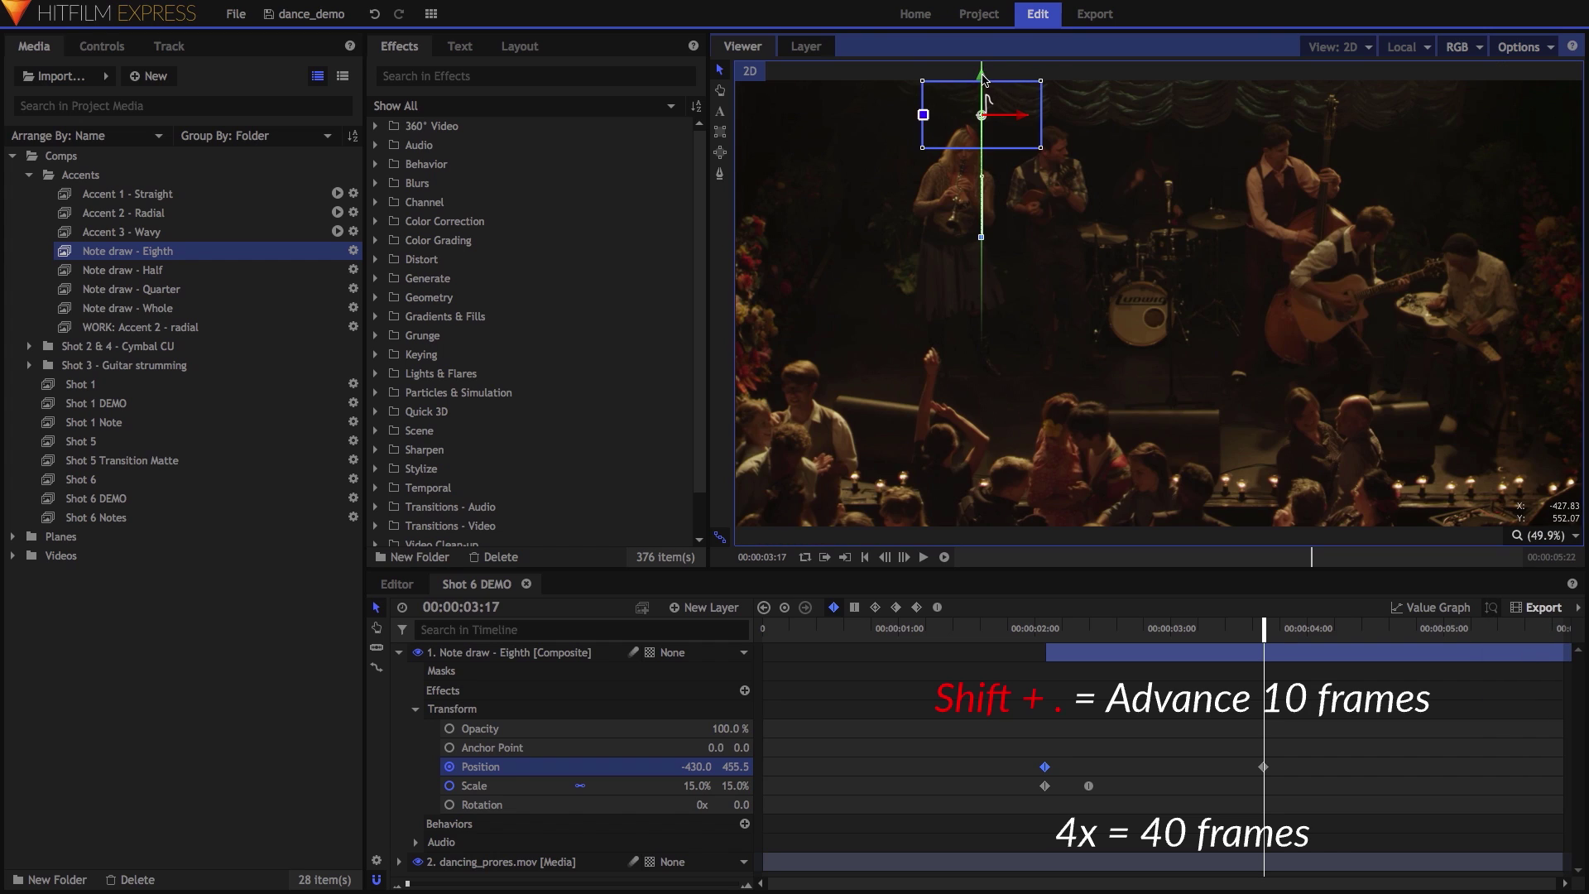
{"action": "left_click_drag", "start_coordinate": [983, 77], "coordinate": [983, 26]}
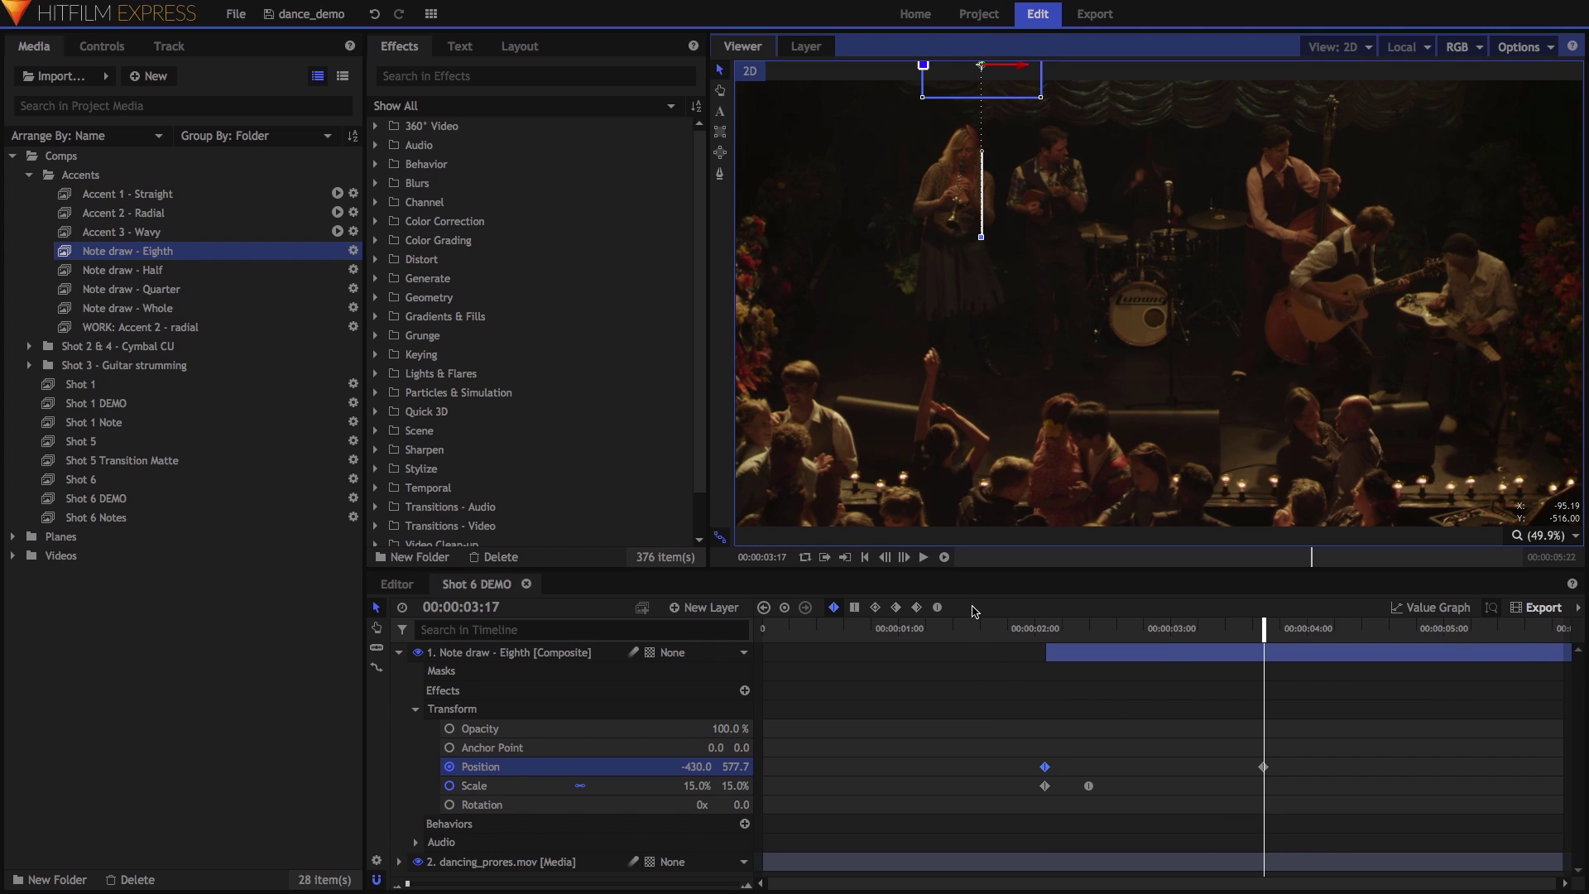
{"action": "left_click", "coordinate": [940, 606]}
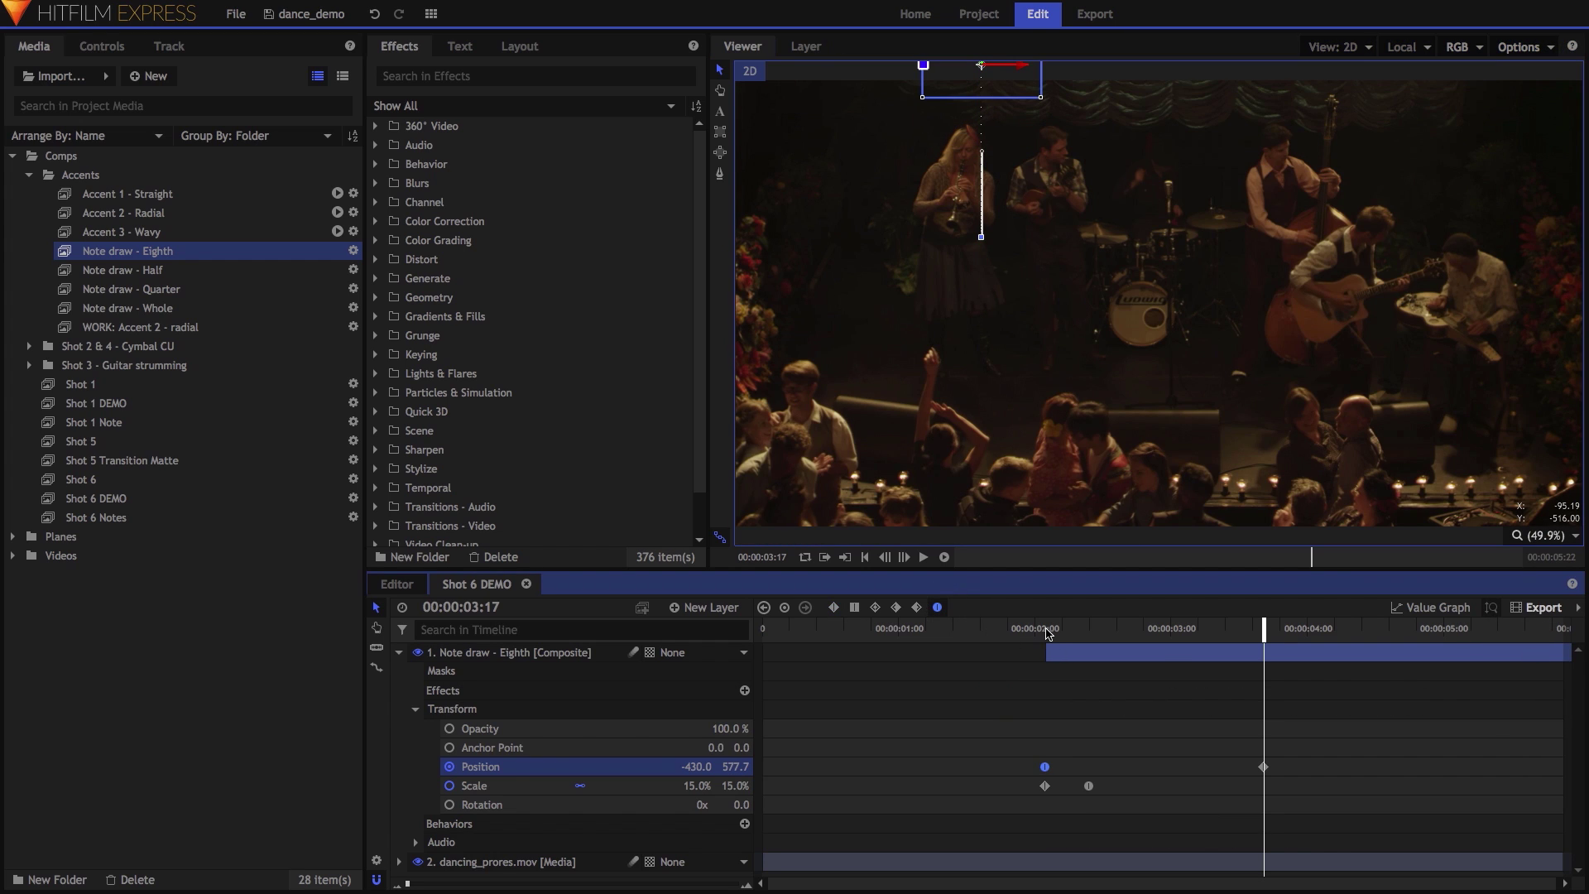
{"action": "left_click_drag", "start_coordinate": [1047, 634], "coordinate": [1258, 635]}
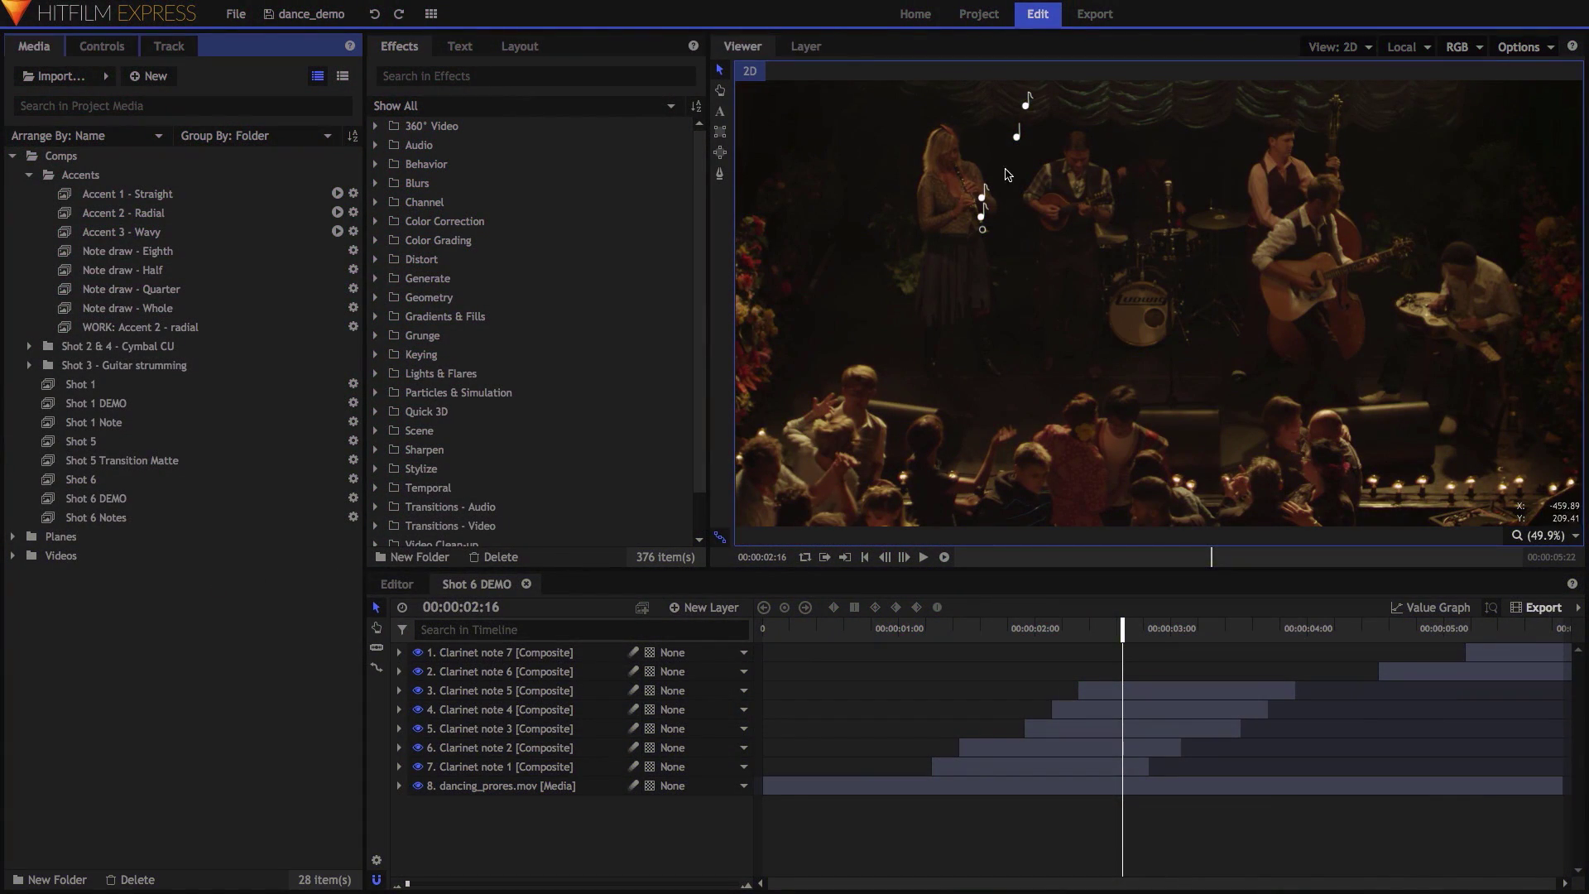
Nest the seven clarinet note layers into a composite shot named Notes.
{"action": "left_click", "coordinate": [578, 652]}
{"action": "left_click", "coordinate": [592, 768], "text": "shift"}
{"action": "right_click", "coordinate": [592, 705]}
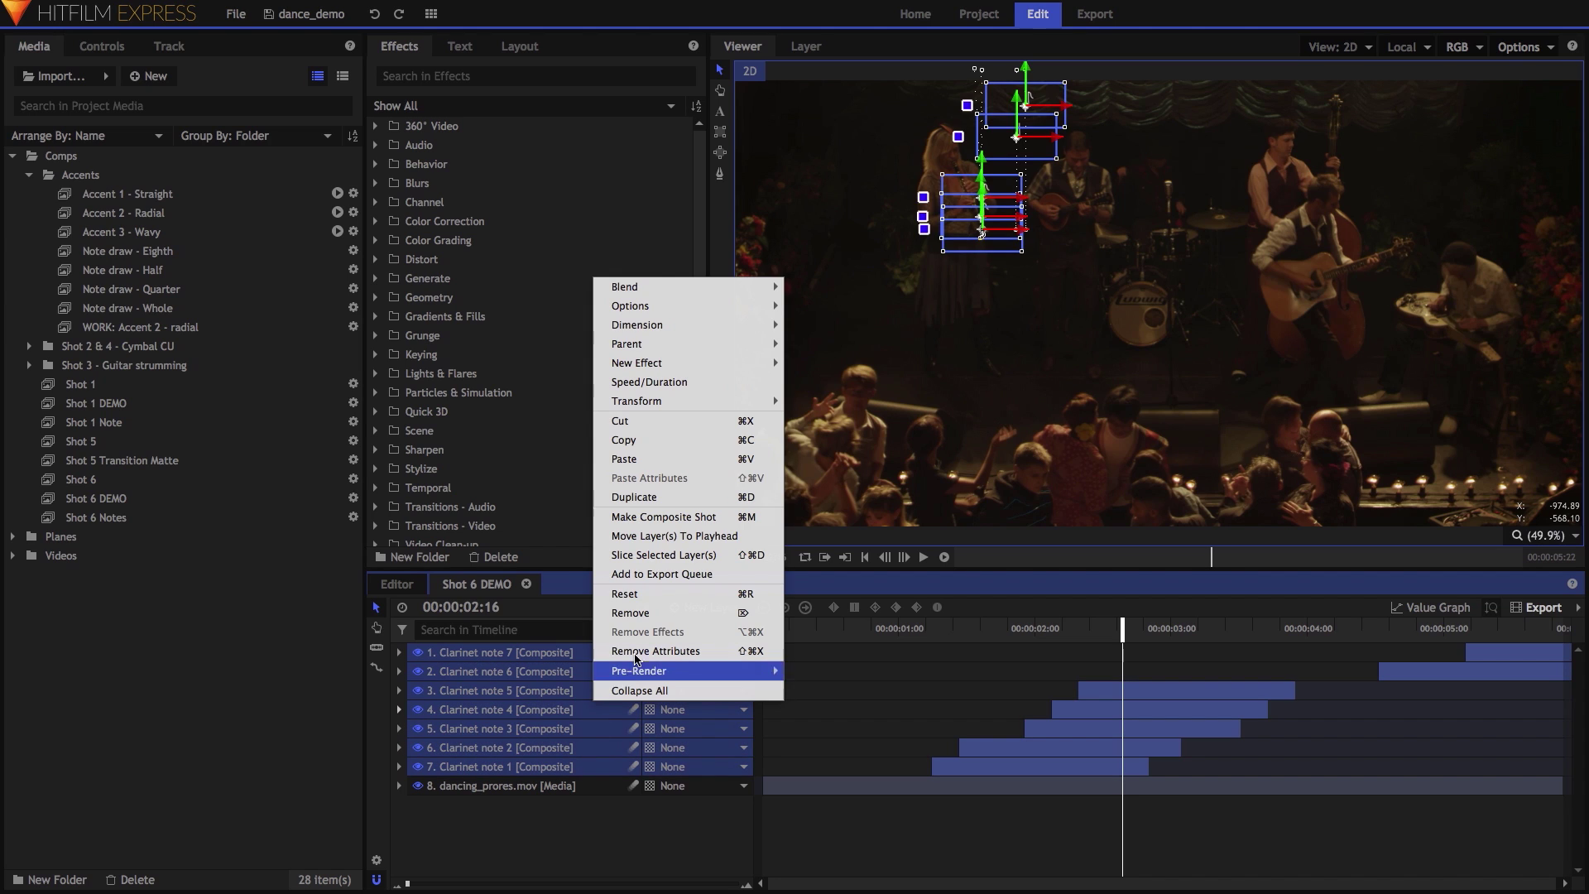
{"action": "left_click", "coordinate": [693, 523]}
{"action": "key", "text": "ctrl+a"}
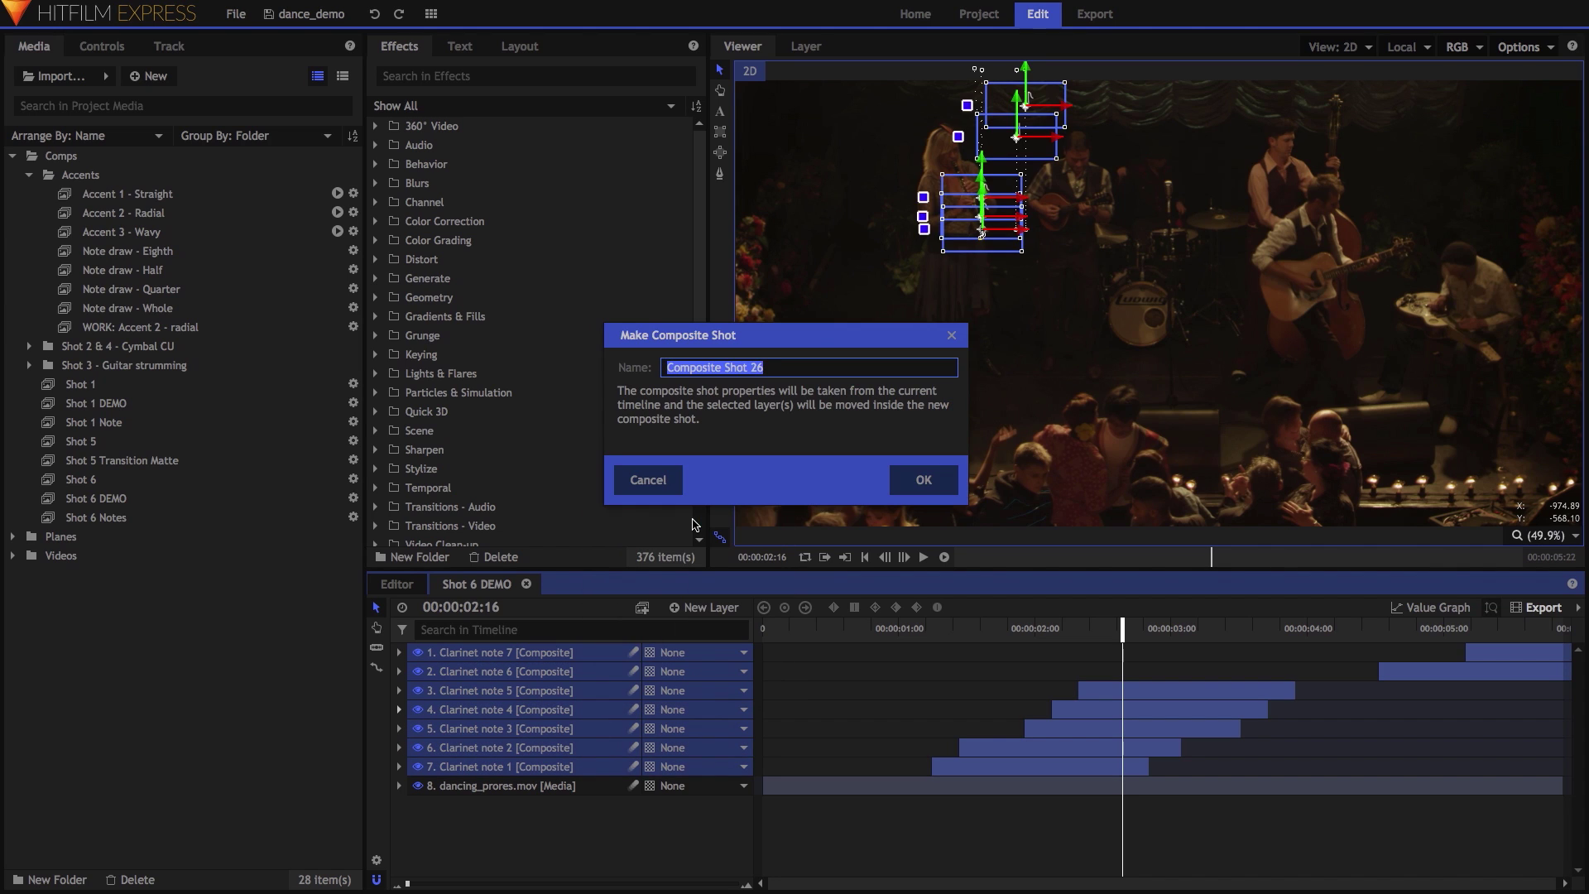
{"action": "type", "text": "Notes"}
{"action": "key", "text": "Return"}
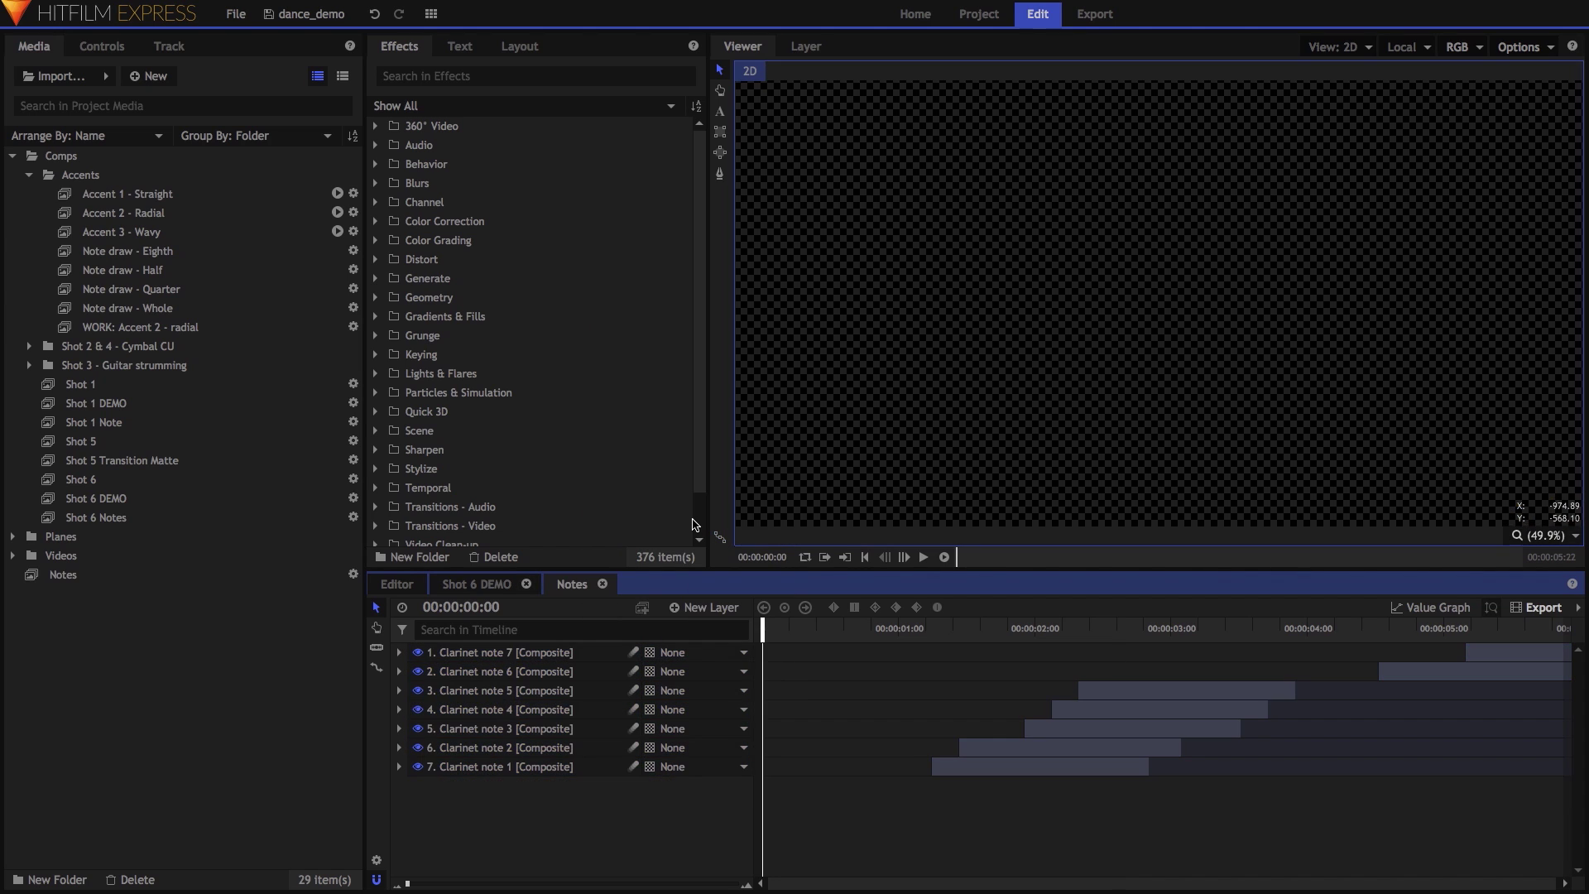
Add a Grade layer above the notes and apply the Waves effect to it.
{"action": "left_click", "coordinate": [702, 607]}
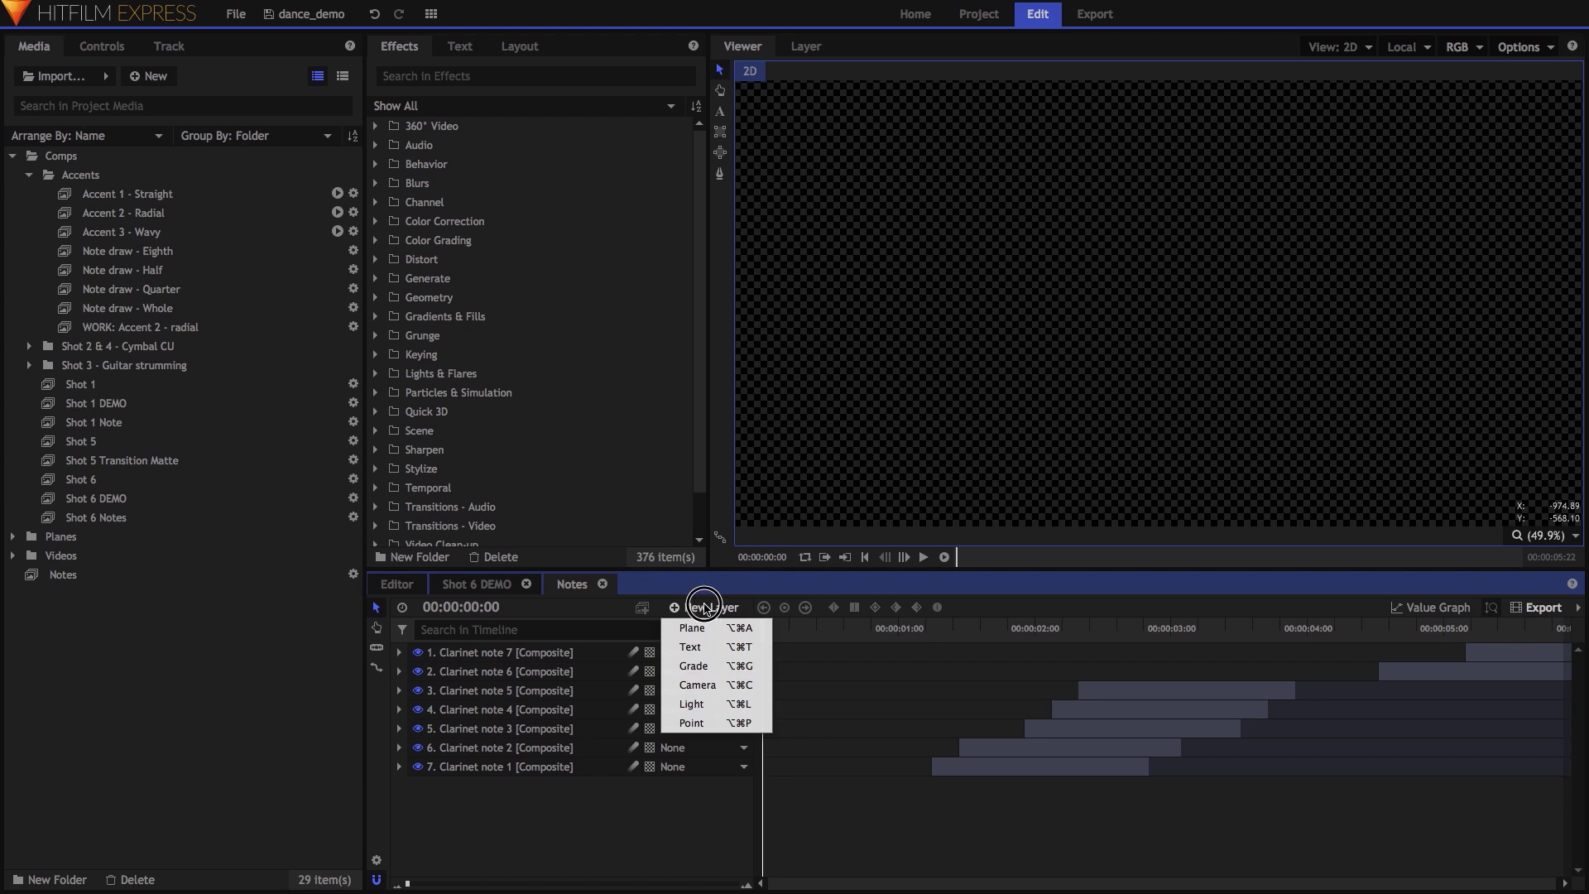
{"action": "left_click", "coordinate": [696, 668]}
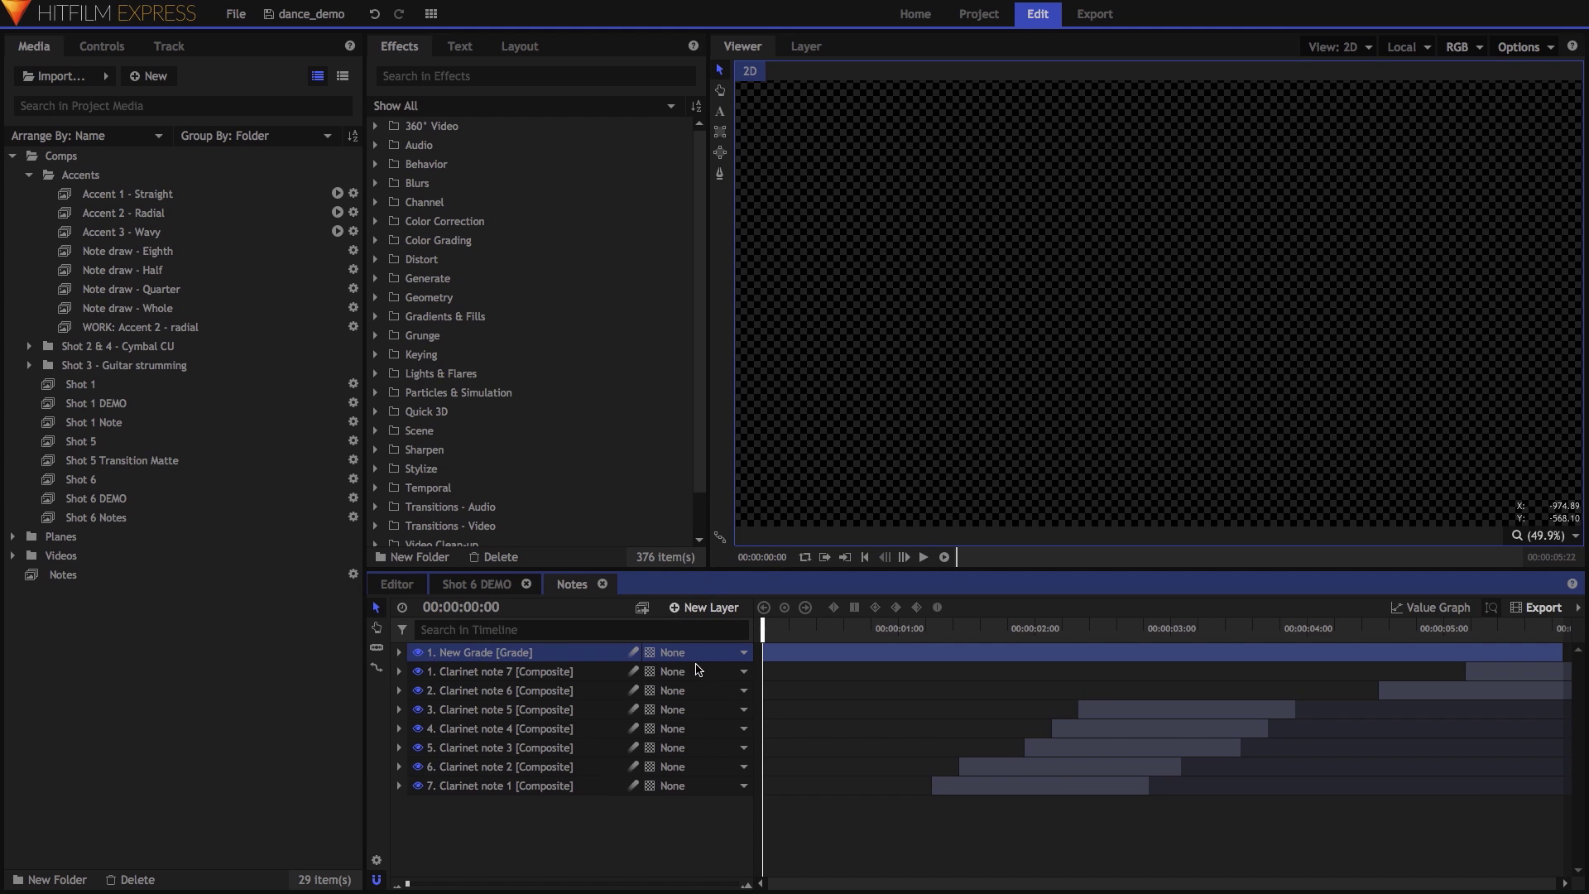
{"action": "left_click", "coordinate": [545, 76]}
{"action": "type", "text": "WAVES"}
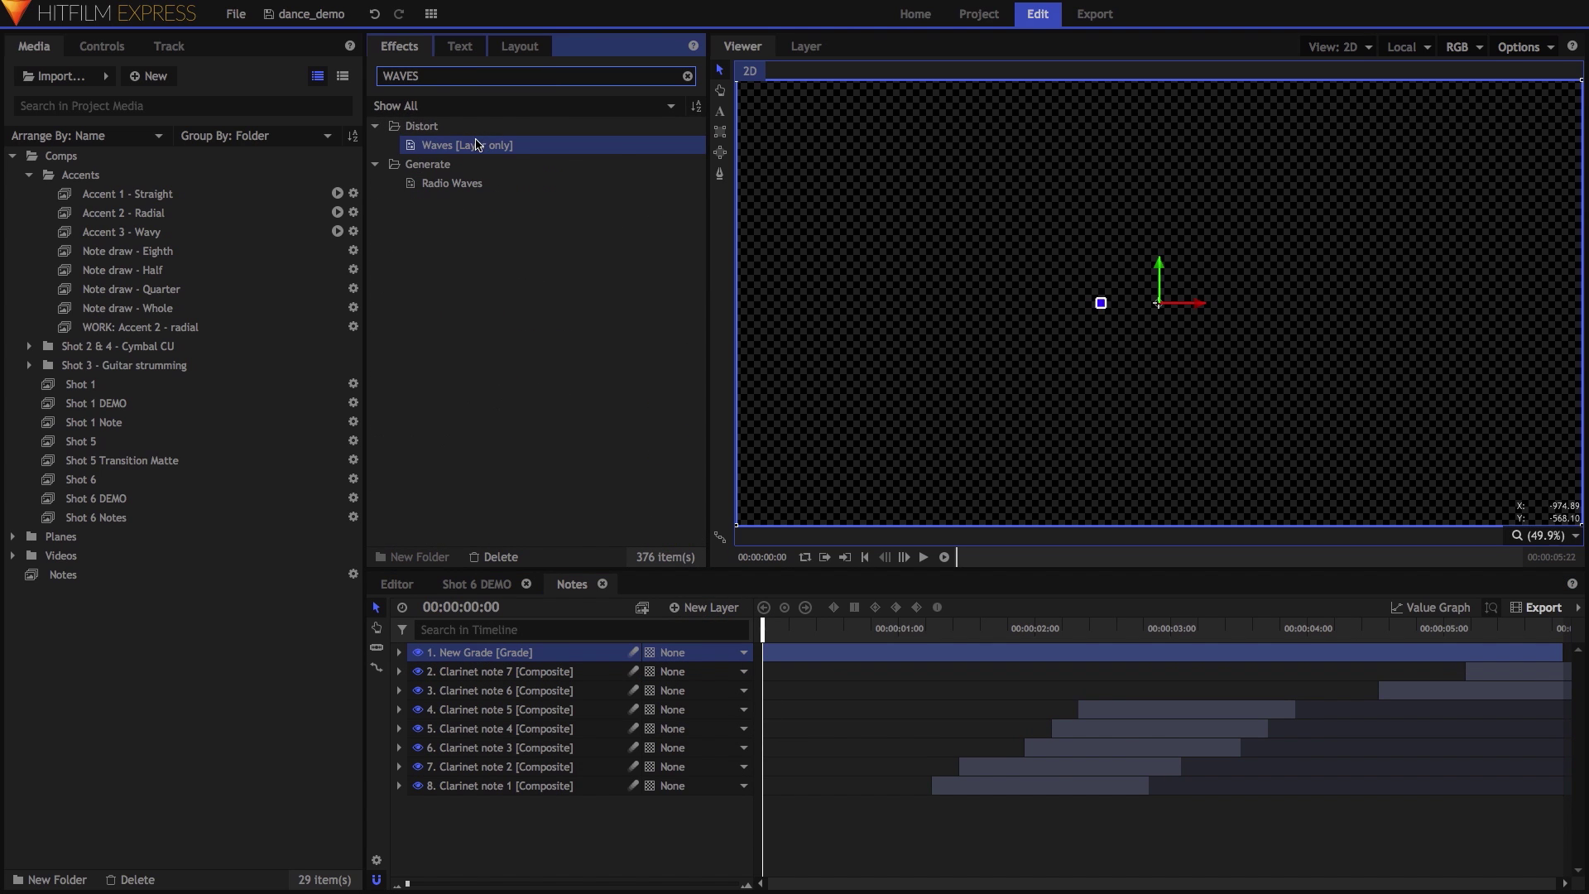
{"action": "left_click", "coordinate": [502, 488]}
{"action": "left_click_drag", "start_coordinate": [513, 655], "coordinate": [515, 656]}
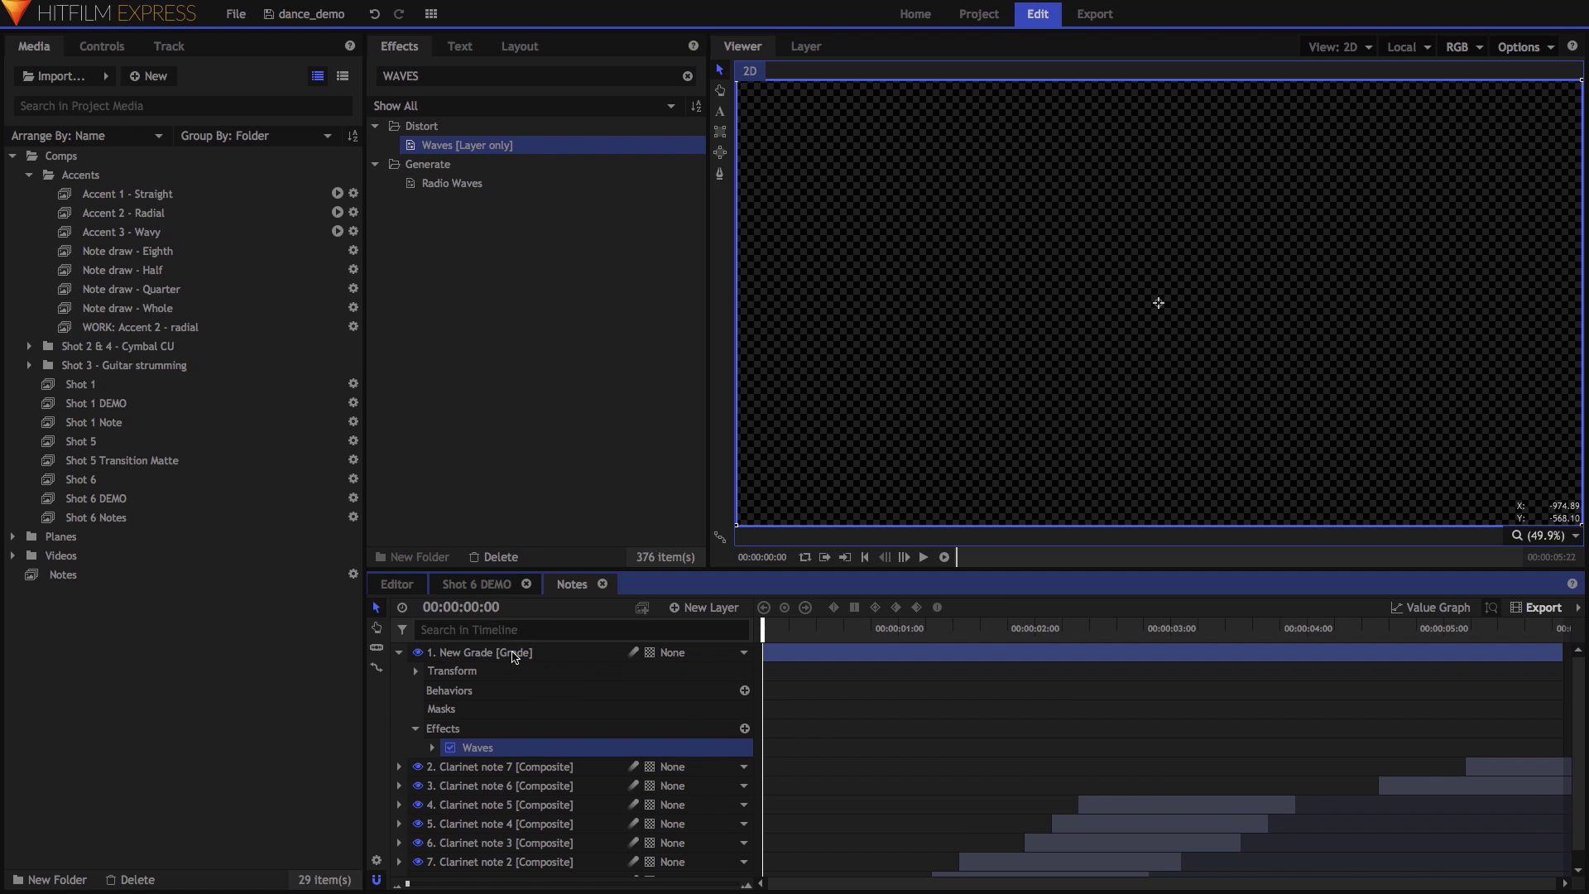
Set Waves amplitude 6, frequency 4 and angle 180, then play back the wavy notes.
{"action": "left_click", "coordinate": [434, 748]}
{"action": "left_click", "coordinate": [741, 767]}
{"action": "type", "text": "6"}
{"action": "key", "text": "Tab"}
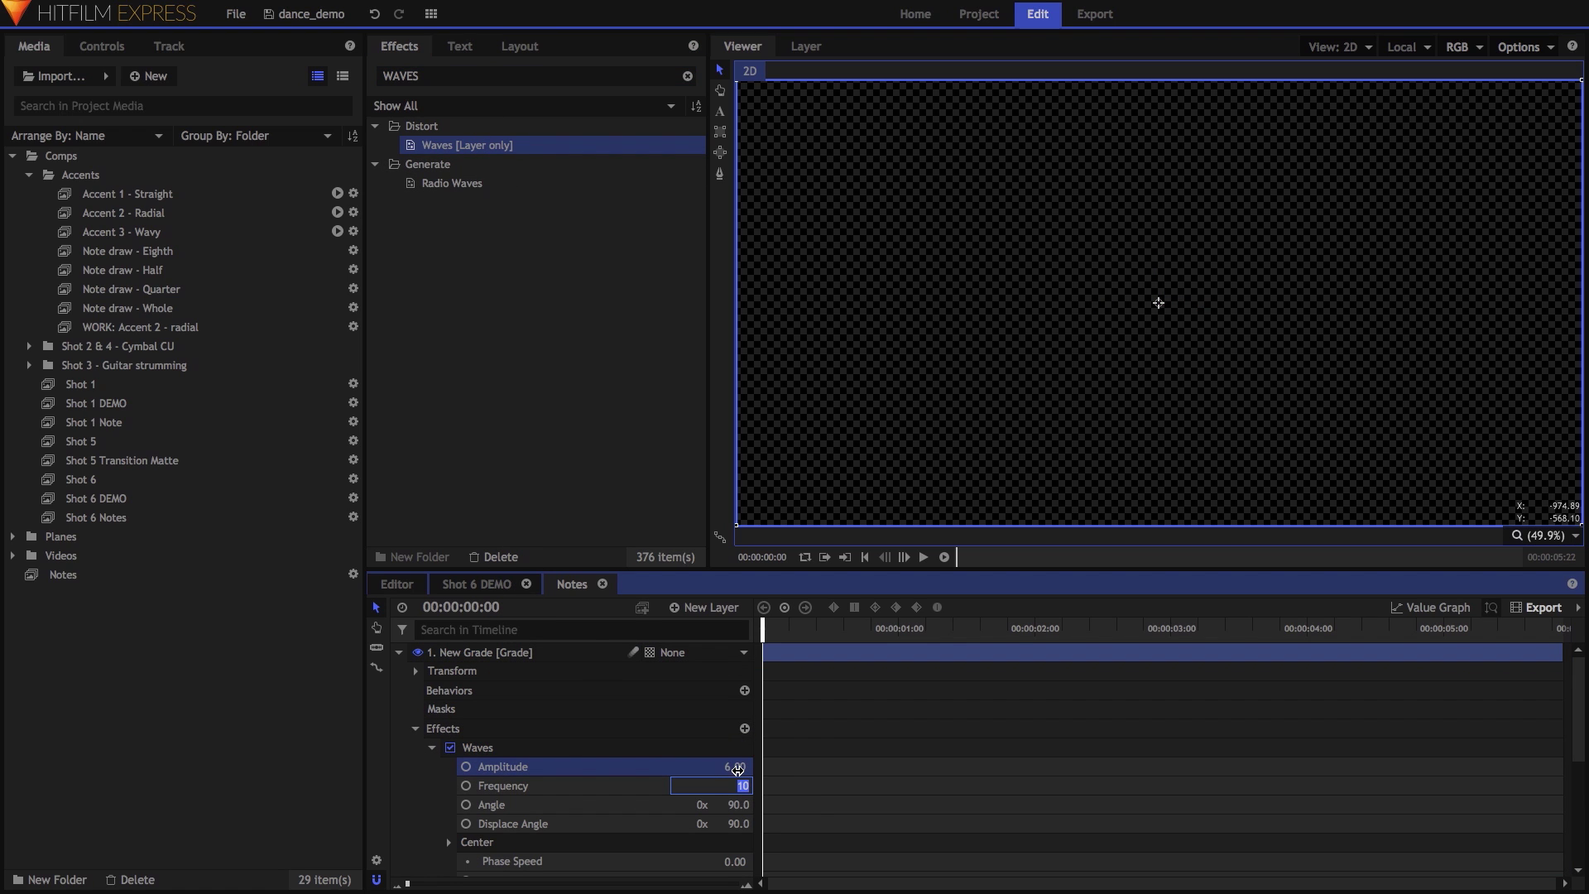
{"action": "type", "text": "4"}
{"action": "key", "text": "Tab"}
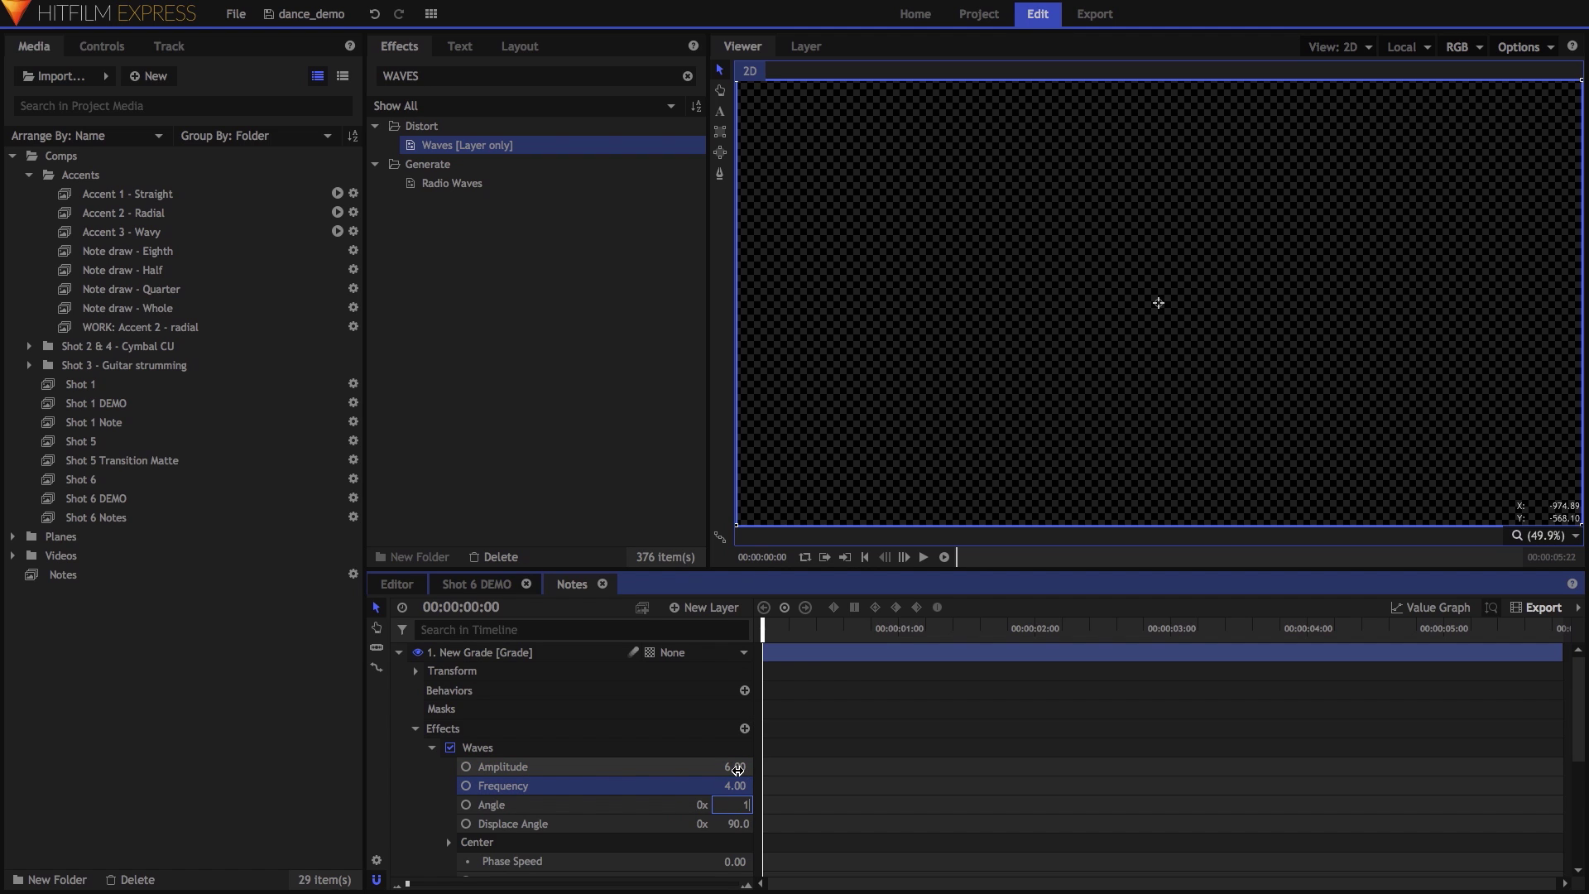
{"action": "key", "text": "Return"}
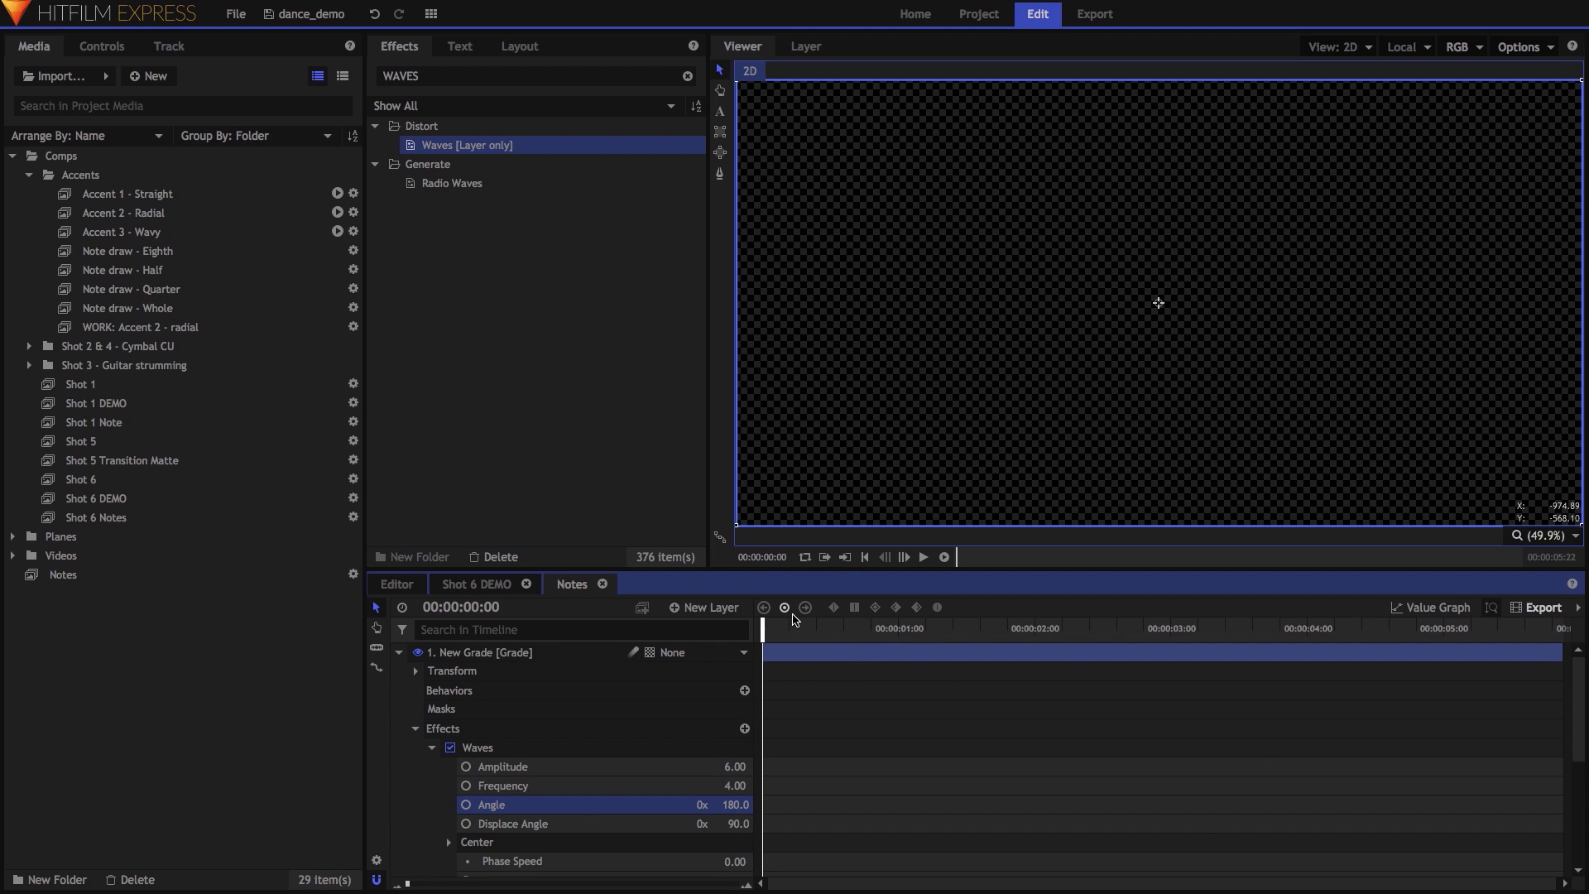
{"action": "key", "text": "space"}
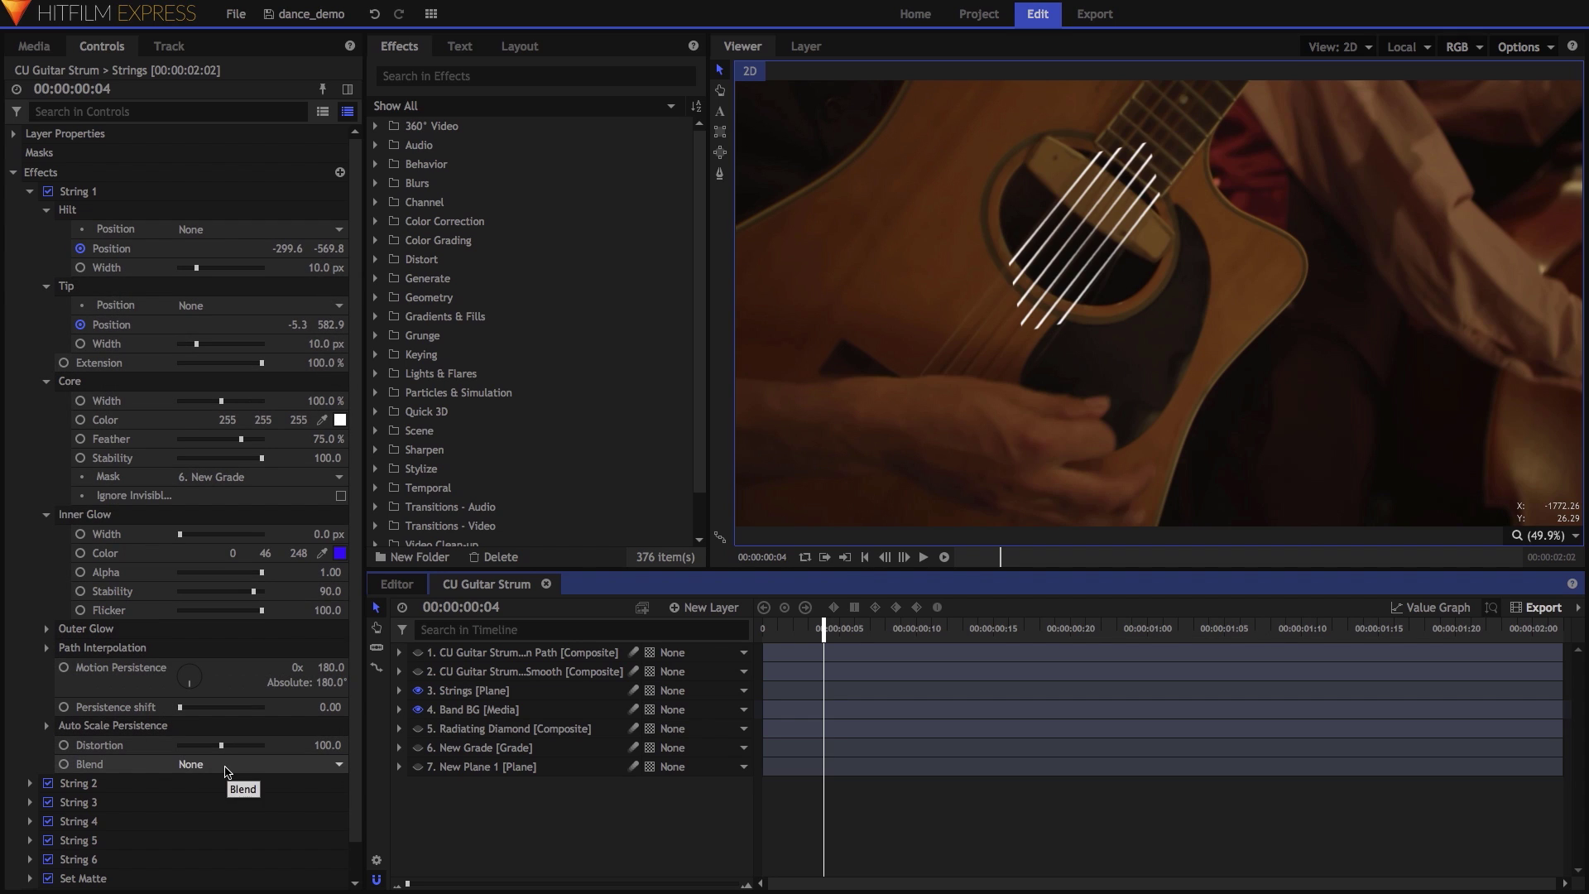
Uncheck Set Matte on the String lines and scrub past one second to review them.
{"action": "left_click", "coordinate": [29, 191]}
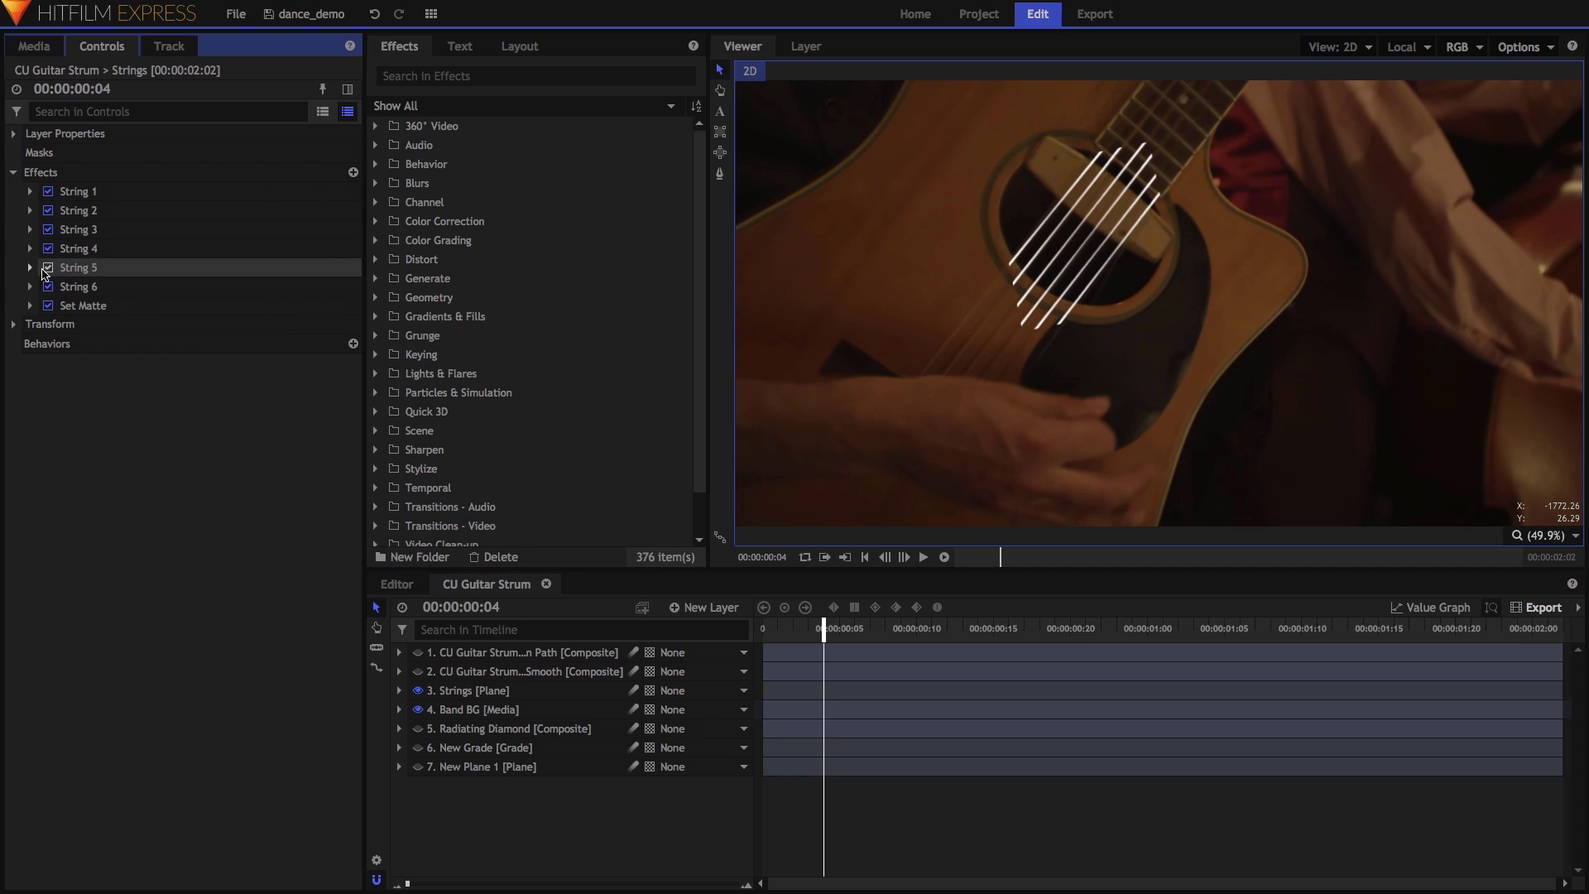
{"action": "left_click", "coordinate": [48, 305]}
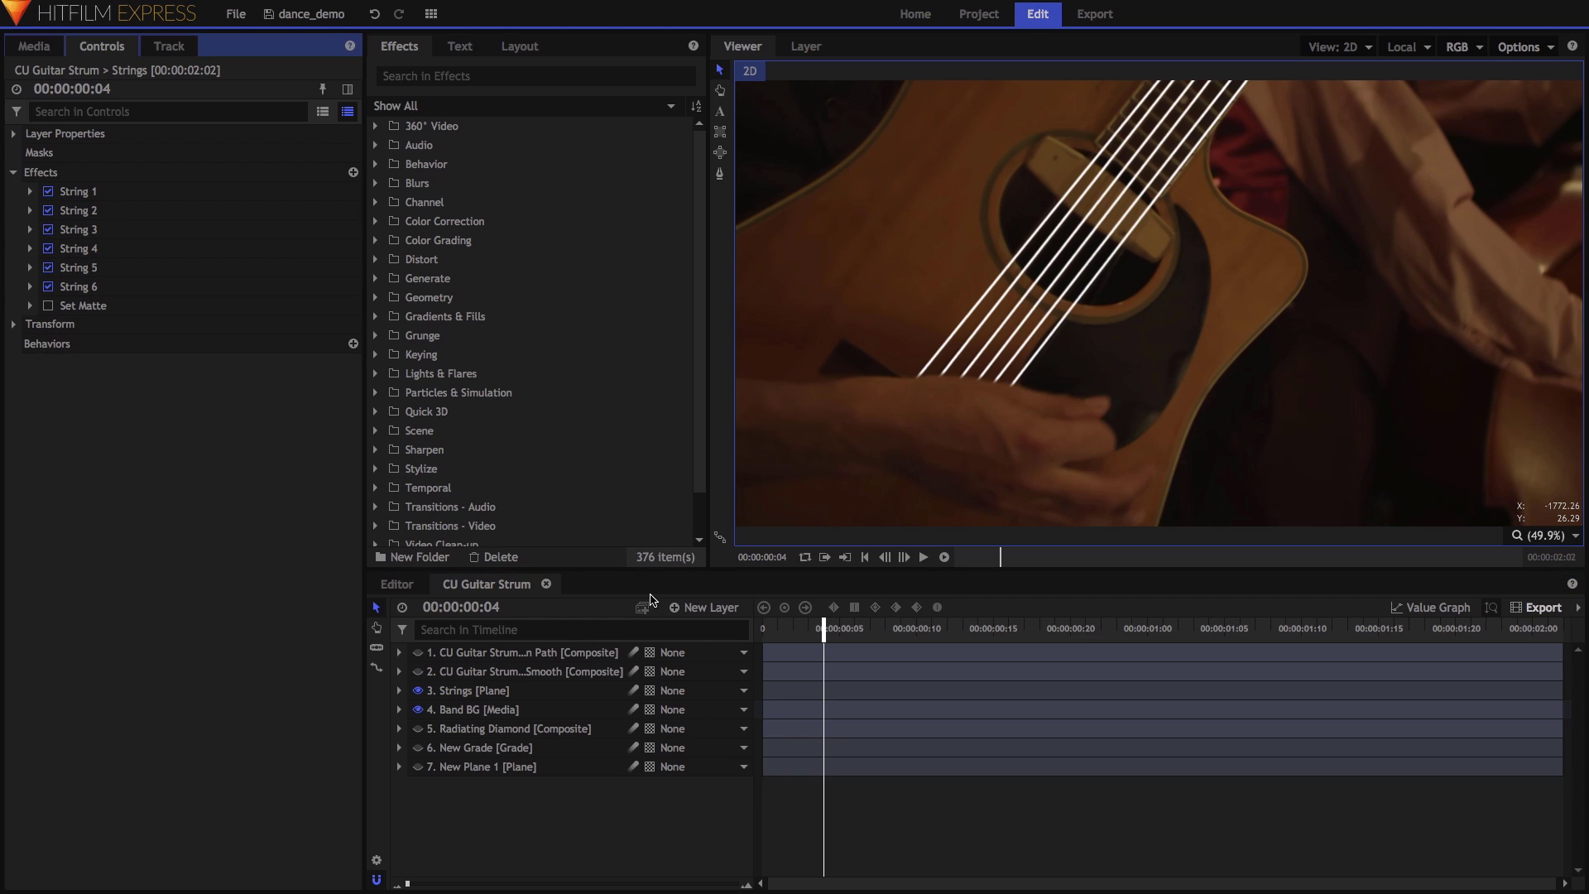
{"action": "left_click_drag", "start_coordinate": [824, 632], "coordinate": [1144, 641]}
{"action": "left_click_drag", "start_coordinate": [1241, 638], "coordinate": [1274, 636]}
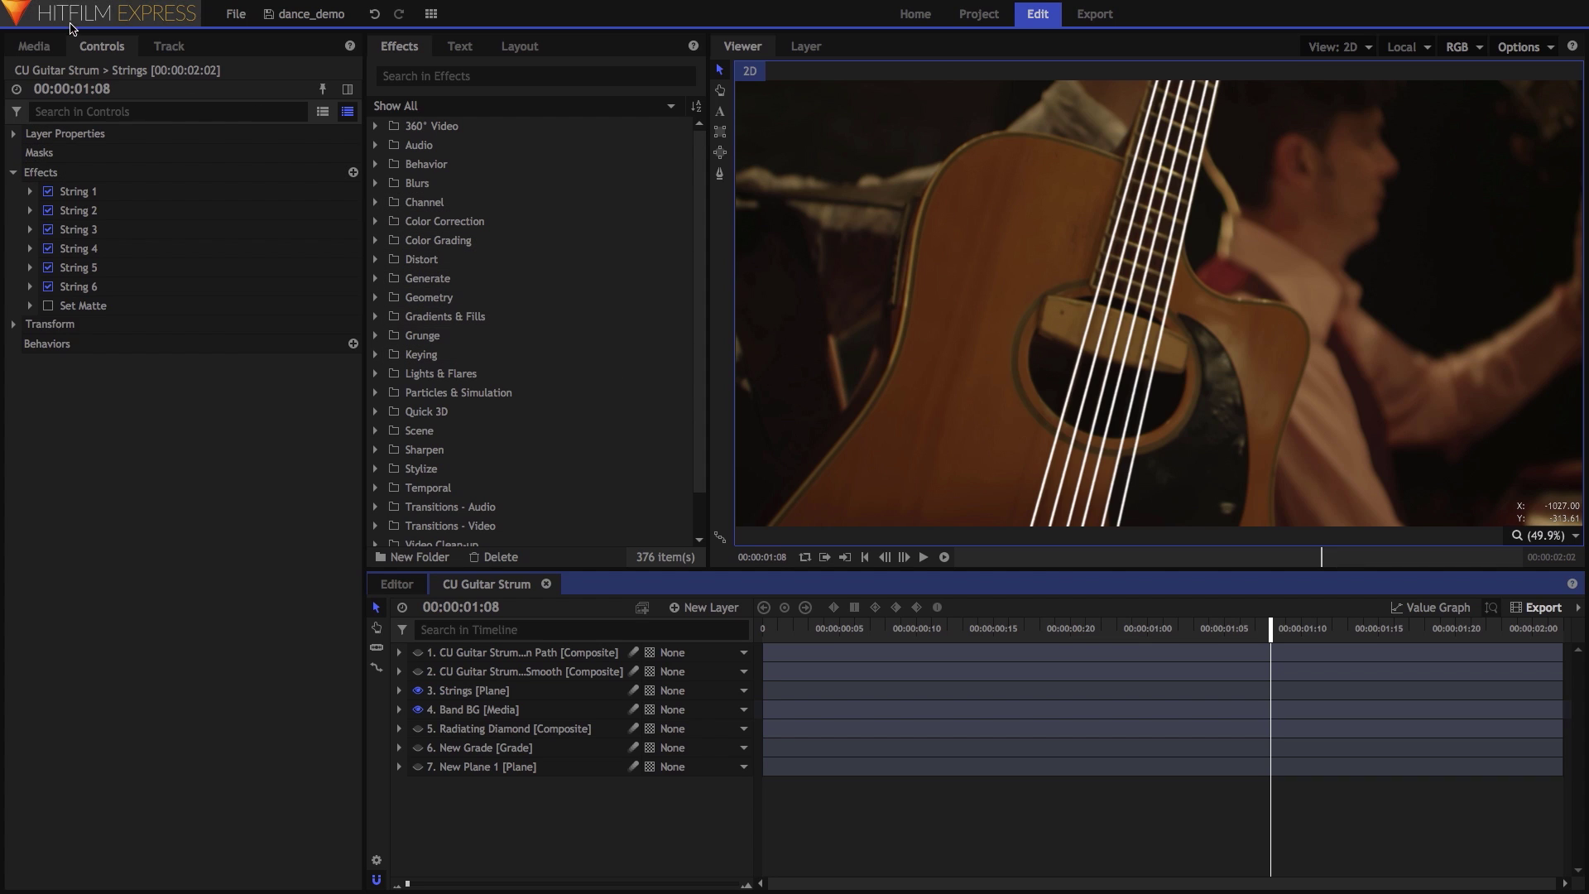
Create a new composite shot named Matte Source with height 2048.
{"action": "left_click", "coordinate": [37, 48]}
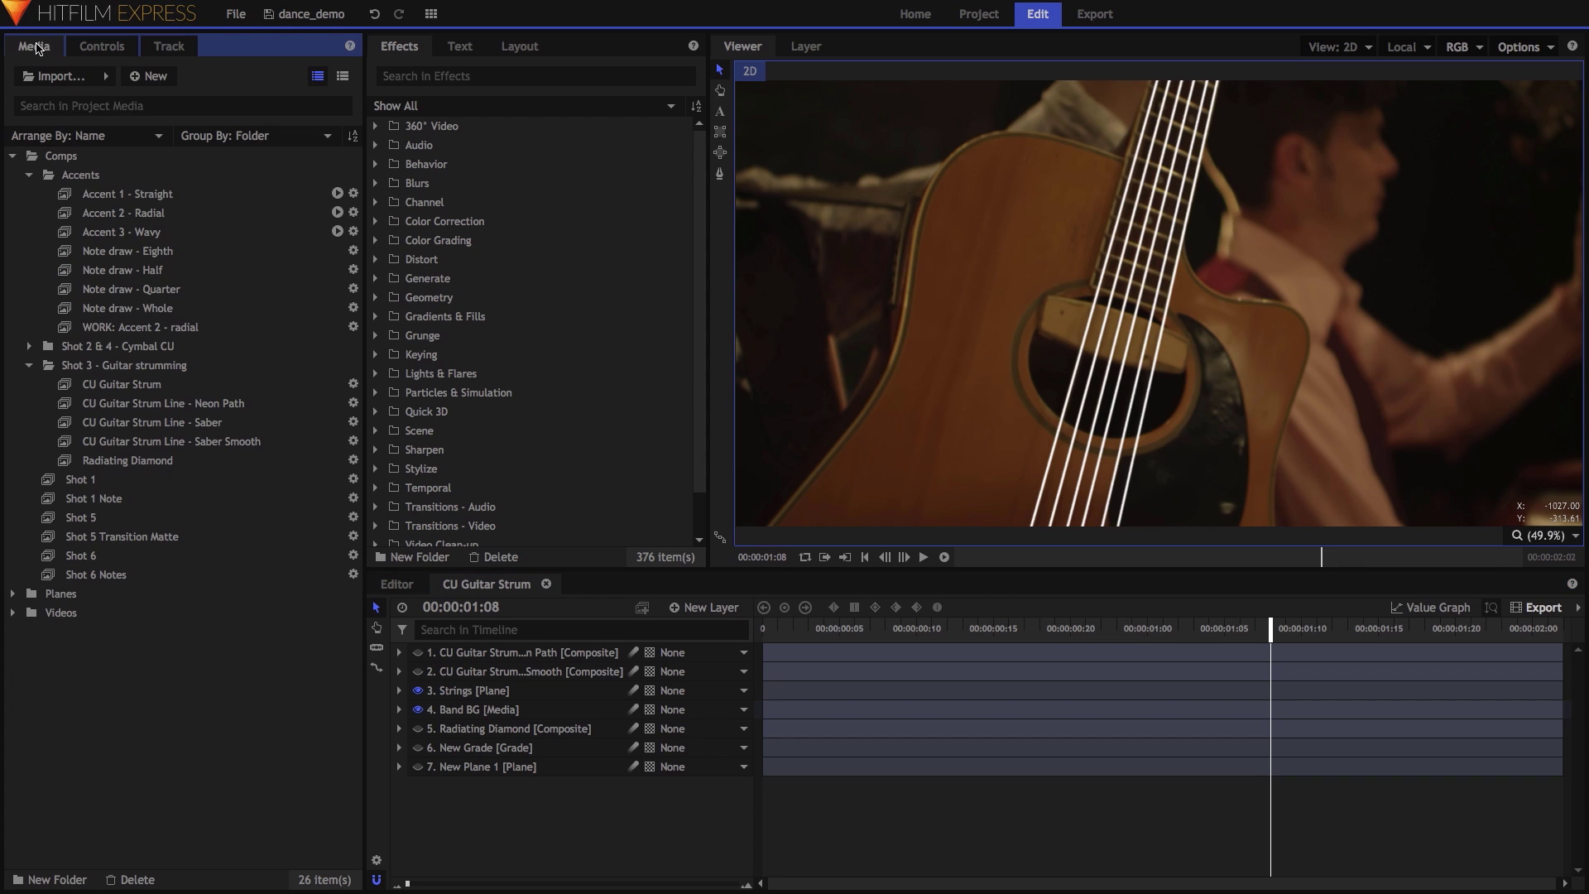
{"action": "right_click", "coordinate": [113, 656]}
{"action": "mouse_move", "coordinate": [171, 664]}
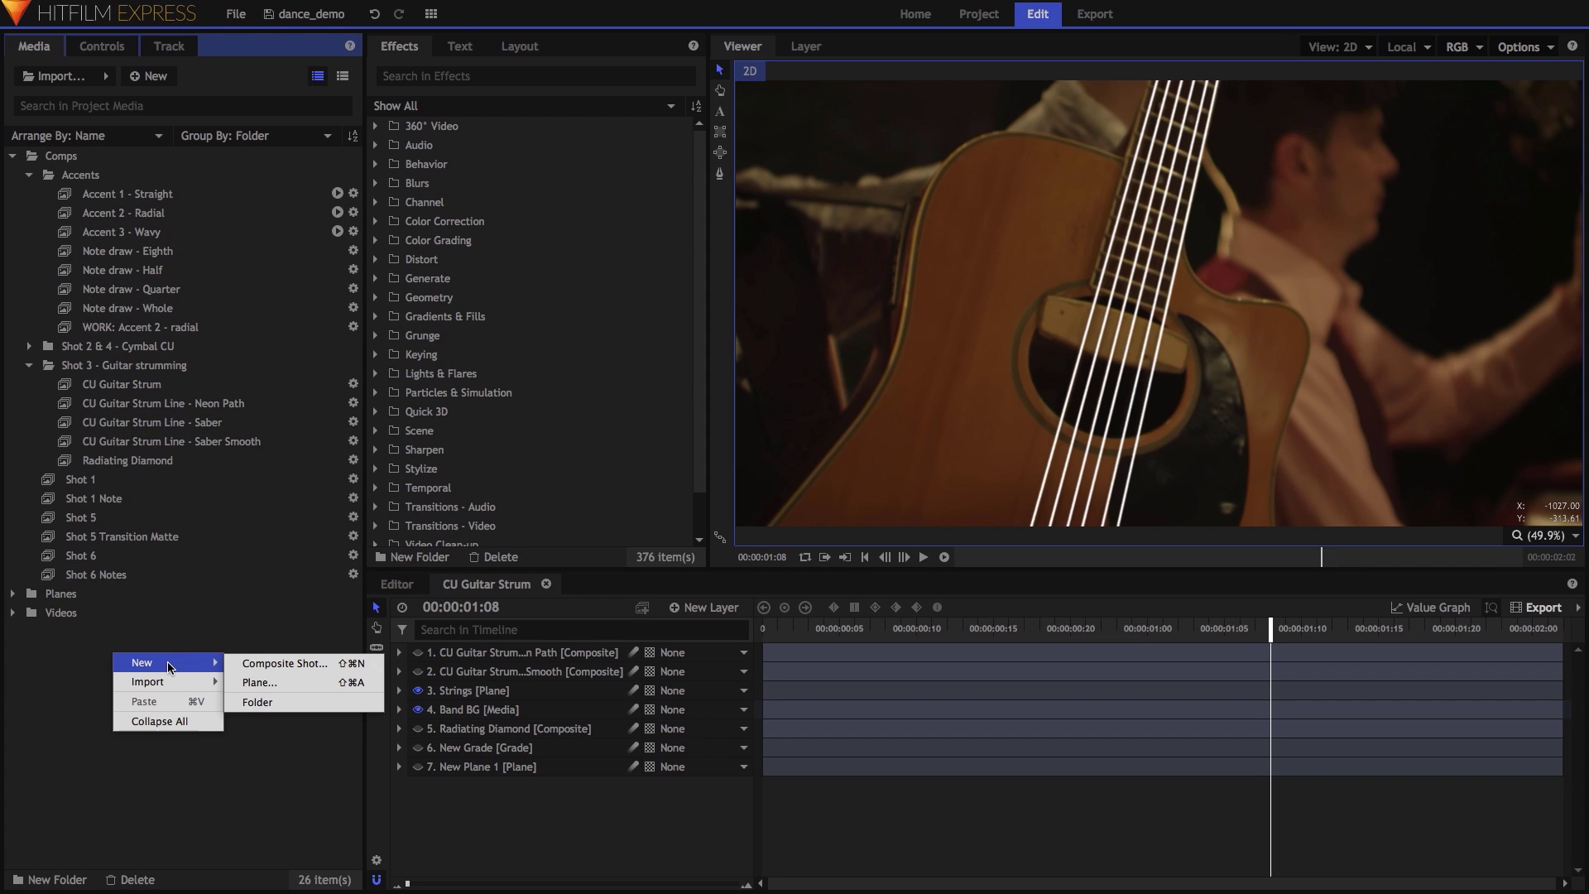
{"action": "left_click", "coordinate": [285, 663]}
{"action": "type", "text": "Mat"}
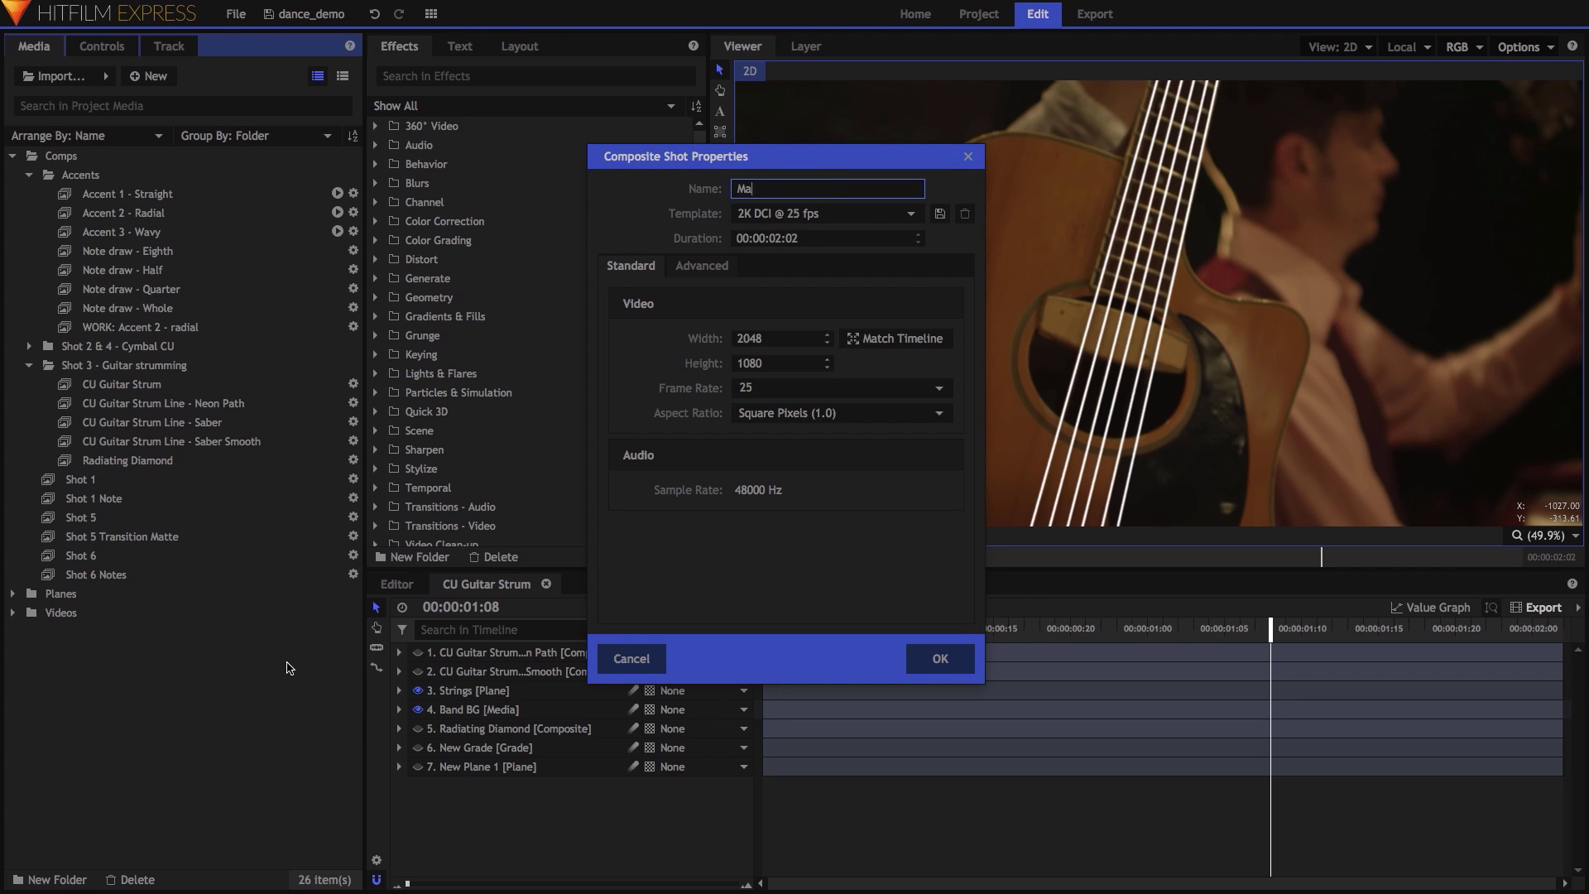
{"action": "key", "text": "Tab"}
{"action": "key", "text": "Tab"}
{"action": "key", "text": "Tab"}
{"action": "key", "text": "Tab"}
{"action": "key", "text": "Tab"}
{"action": "type", "text": "2048"}
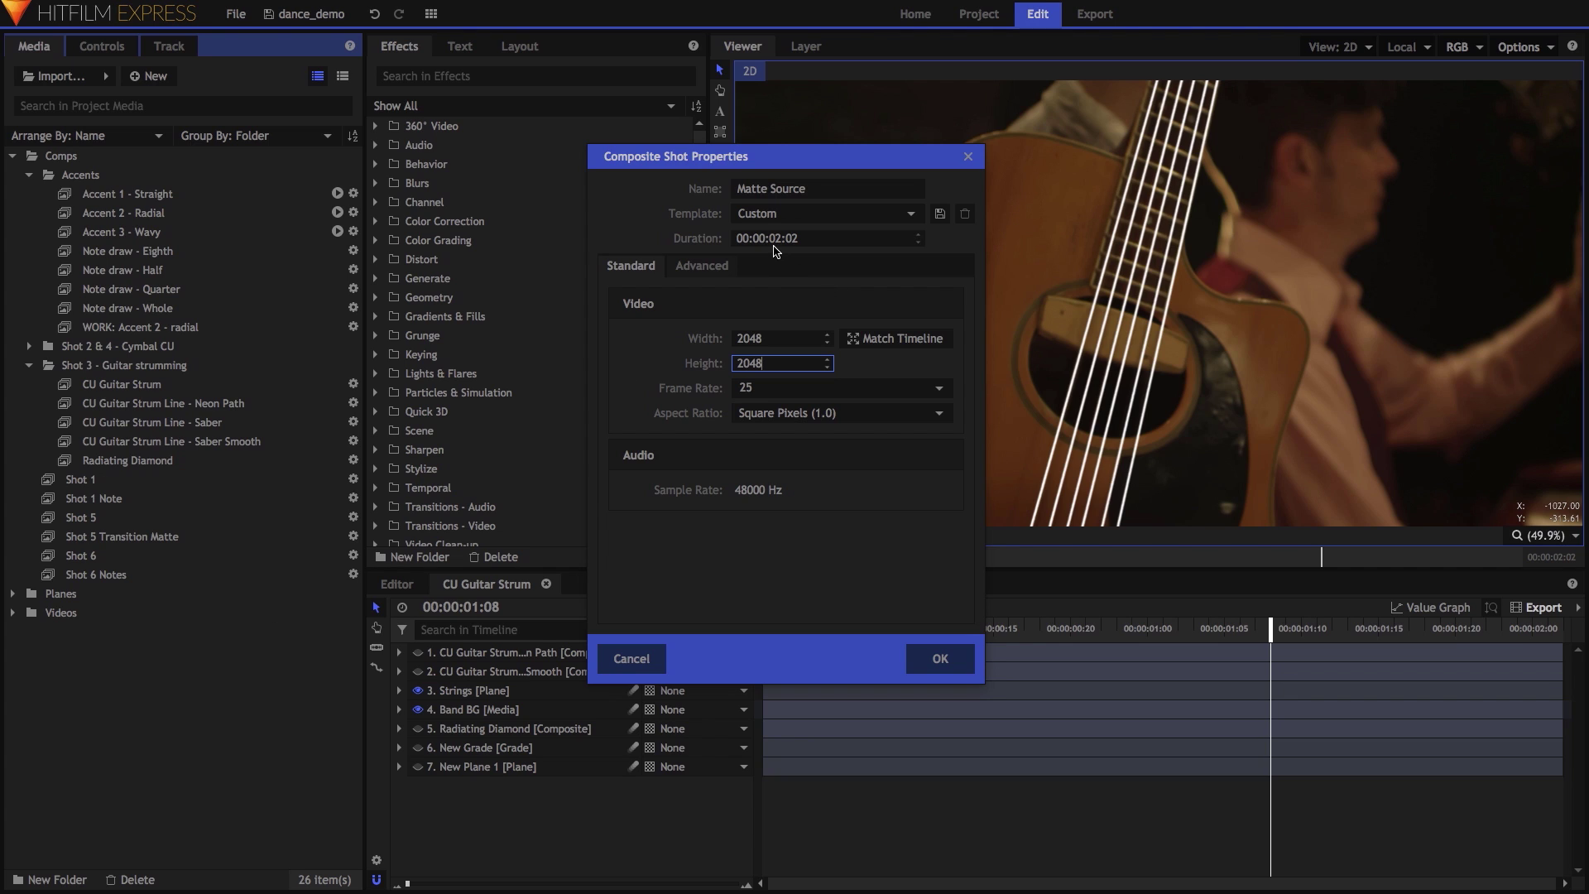
{"action": "left_click", "coordinate": [938, 660]}
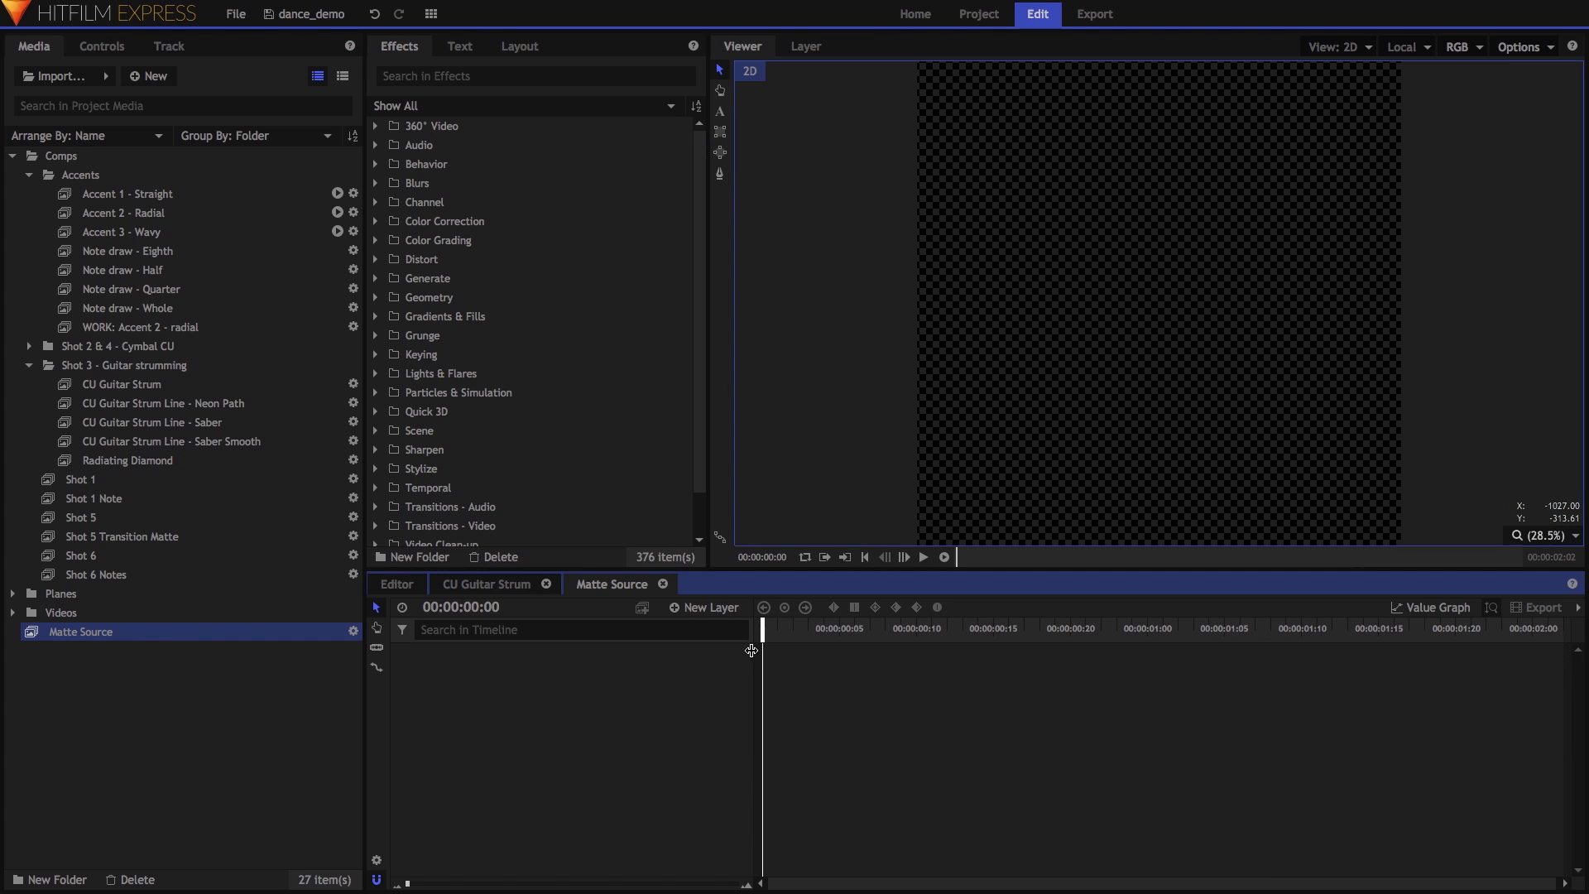
Add a plane layer named Bar with height 150.
{"action": "left_click", "coordinate": [705, 610]}
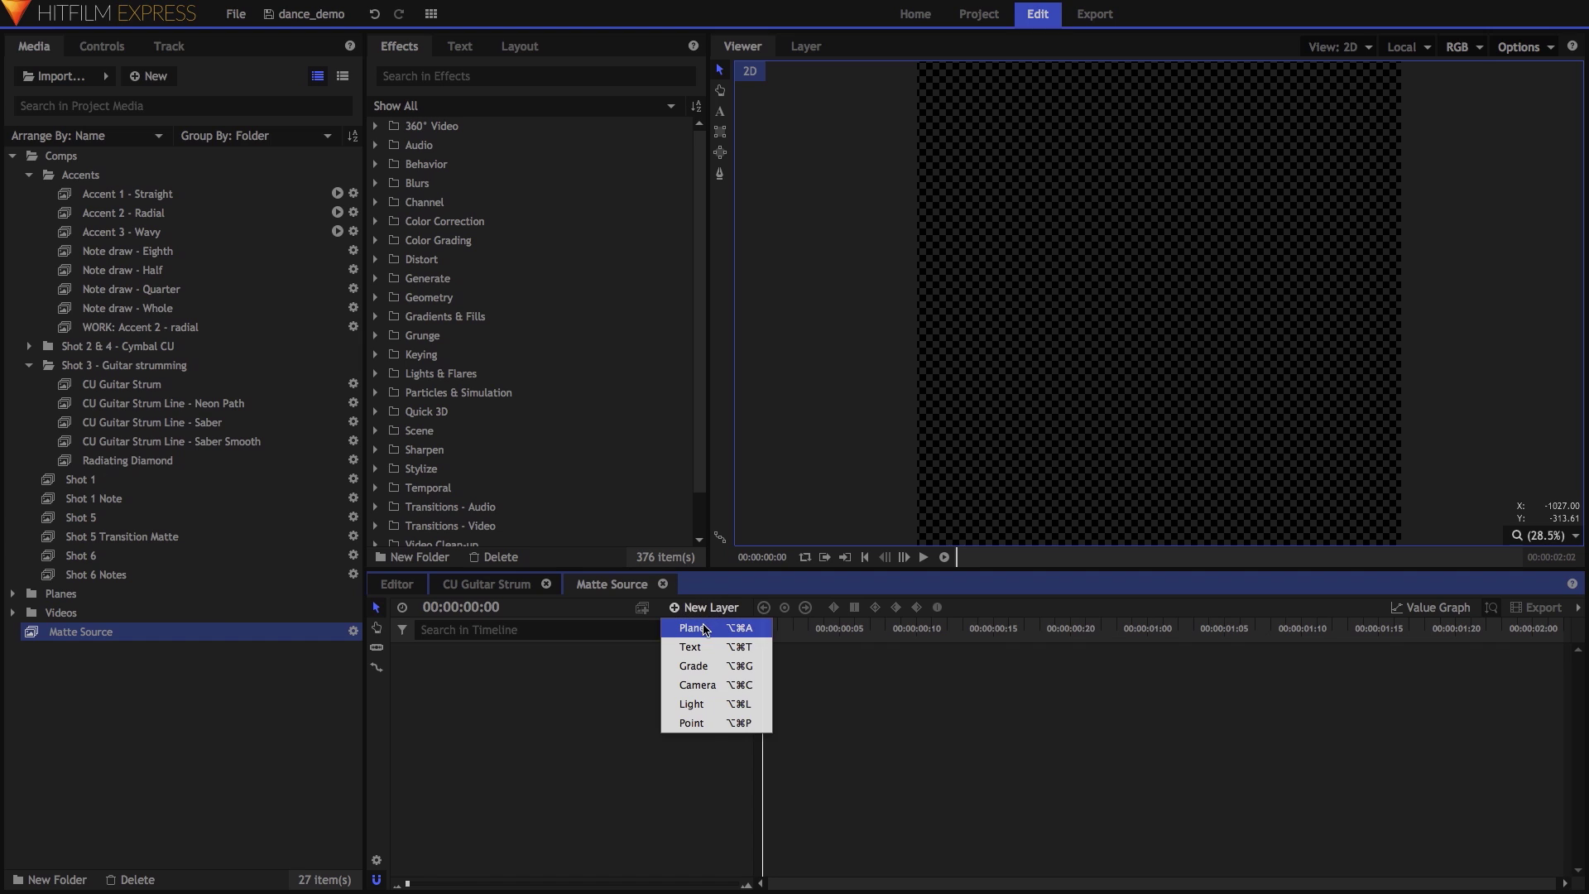
{"action": "left_click", "coordinate": [702, 628]}
{"action": "key", "text": "ctrl+a"}
{"action": "type", "text": "Bar"}
{"action": "key", "text": "Tab"}
{"action": "key", "text": "Tab"}
{"action": "type", "text": "150"}
{"action": "left_click", "coordinate": [906, 534]}
Apply the Color Gradient effect to the Bar plane.
{"action": "left_click", "coordinate": [563, 76]}
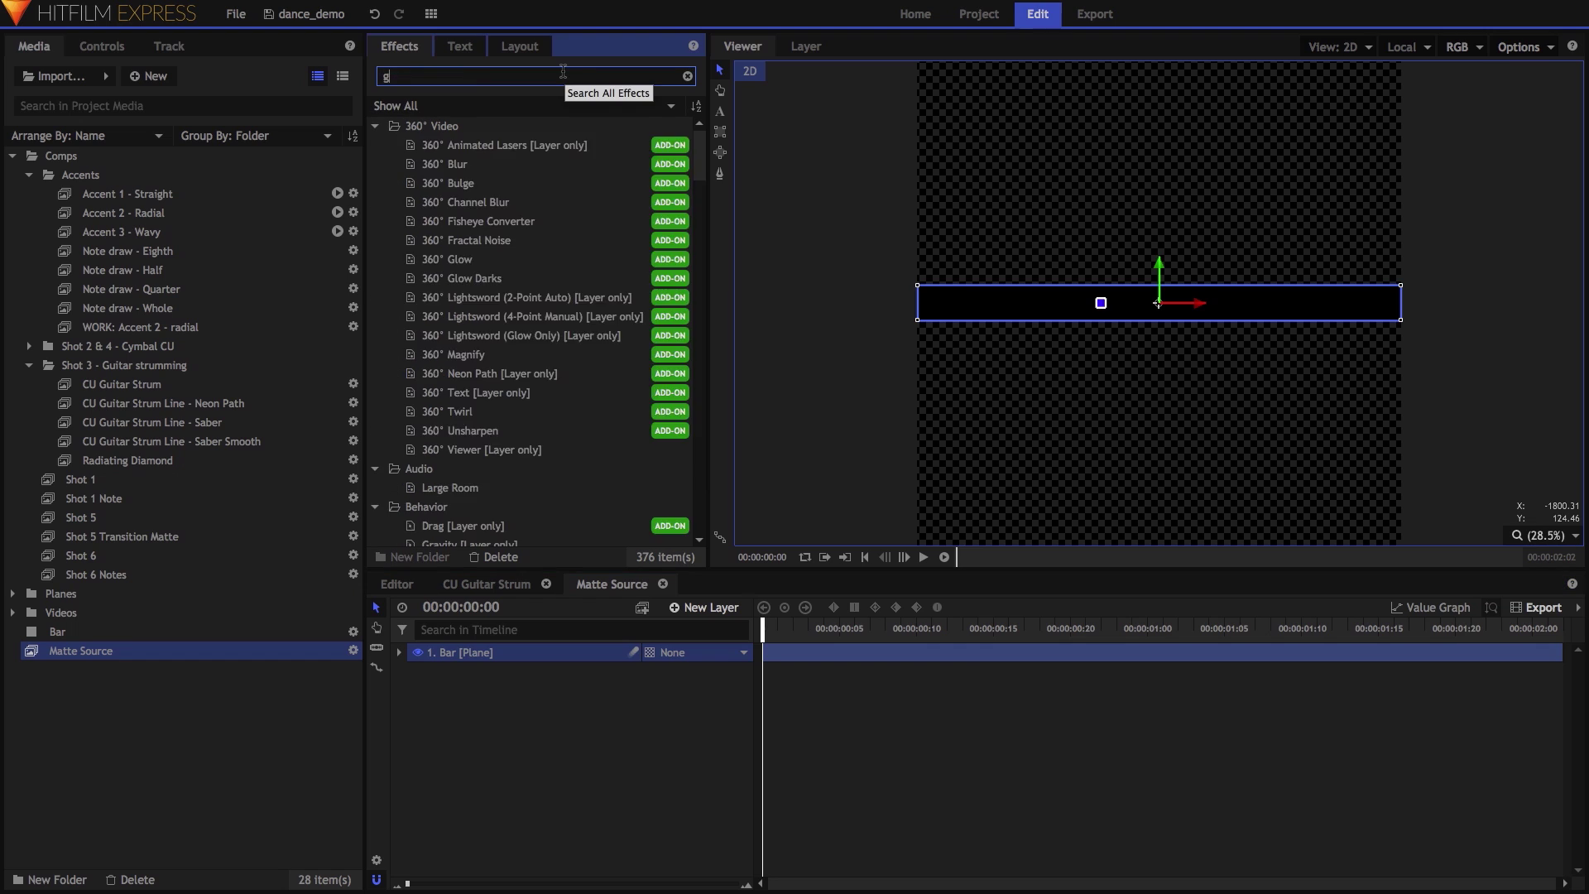
{"action": "type", "text": "grad"}
{"action": "left_click_drag", "start_coordinate": [455, 202], "coordinate": [478, 660]}
{"action": "left_click", "coordinate": [101, 46]}
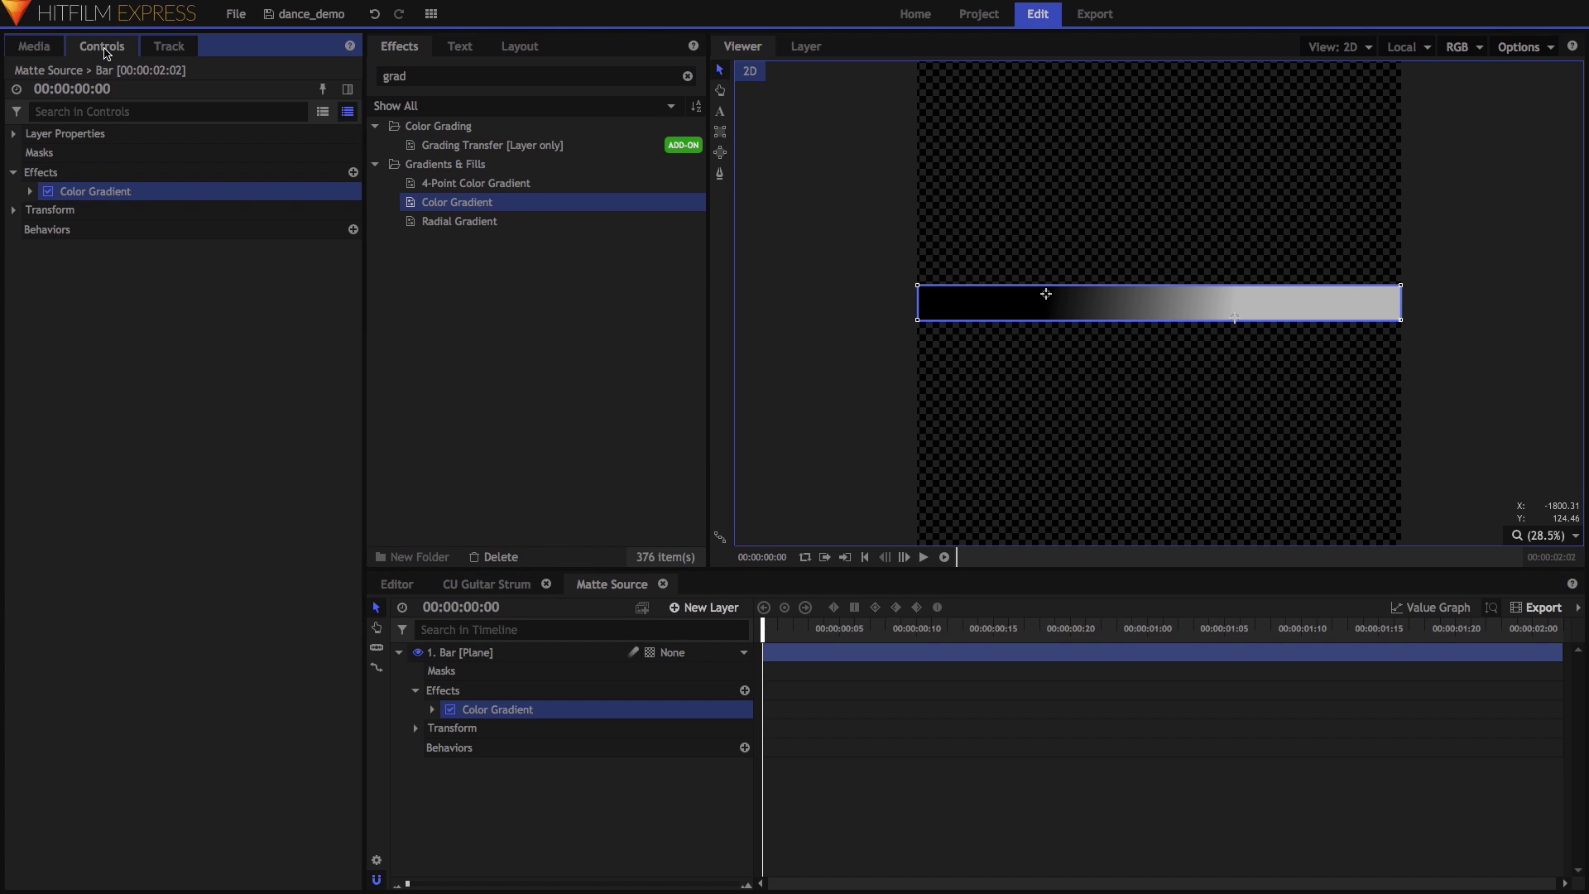
Set the gradient to Normal blend at 100% opacity, start point 0,-75 and end 0,75.
{"action": "left_click", "coordinate": [29, 192]}
{"action": "left_click", "coordinate": [228, 364]}
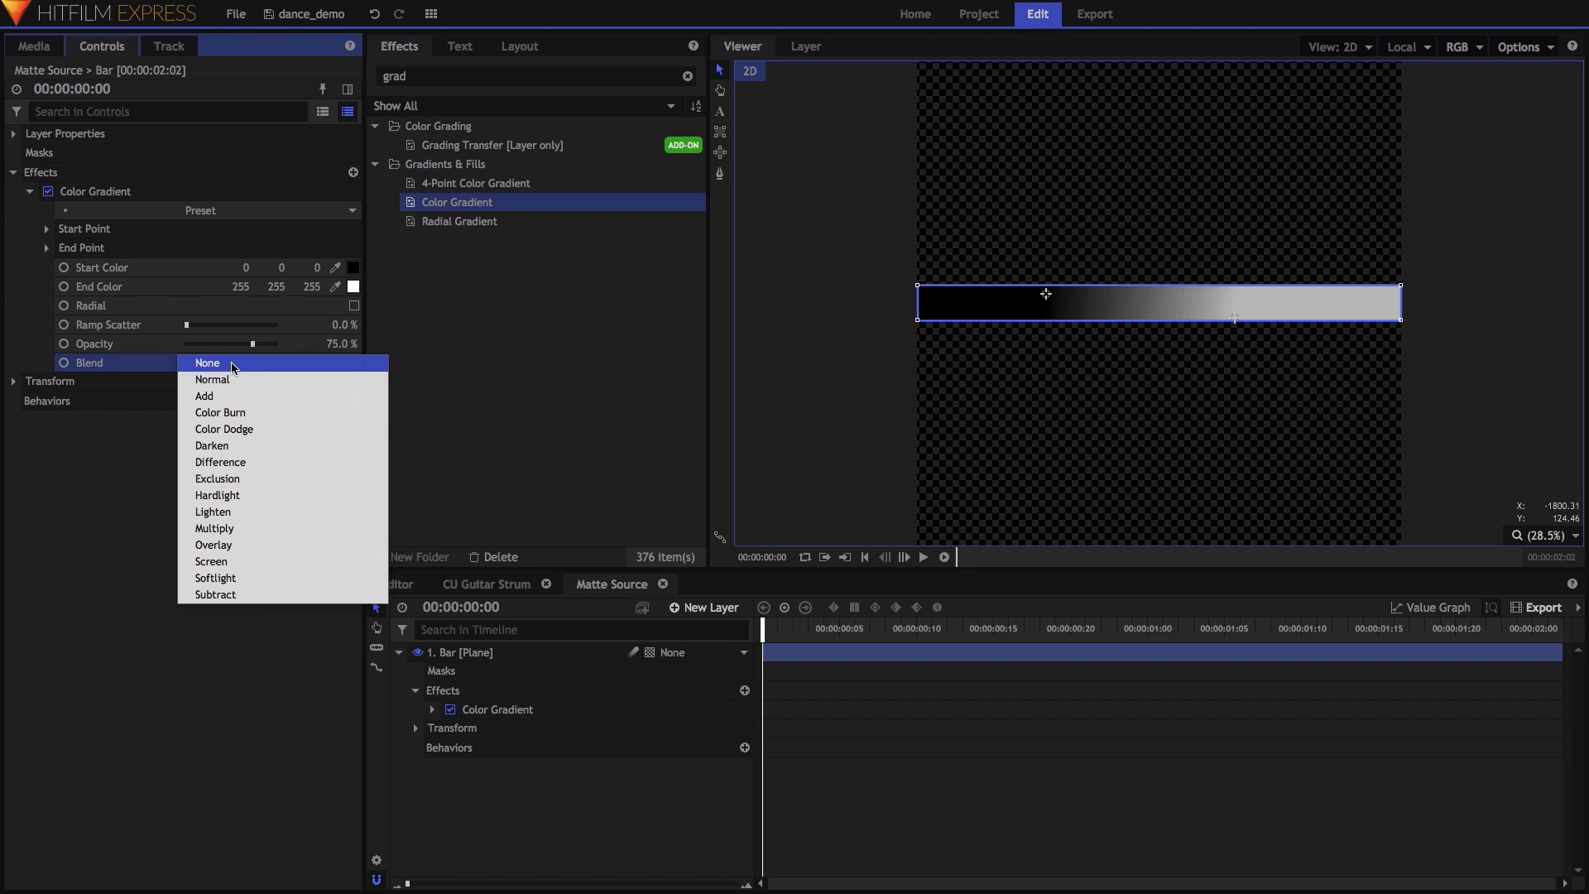
{"action": "left_click", "coordinate": [229, 380]}
{"action": "left_click_drag", "start_coordinate": [253, 344], "coordinate": [340, 343]}
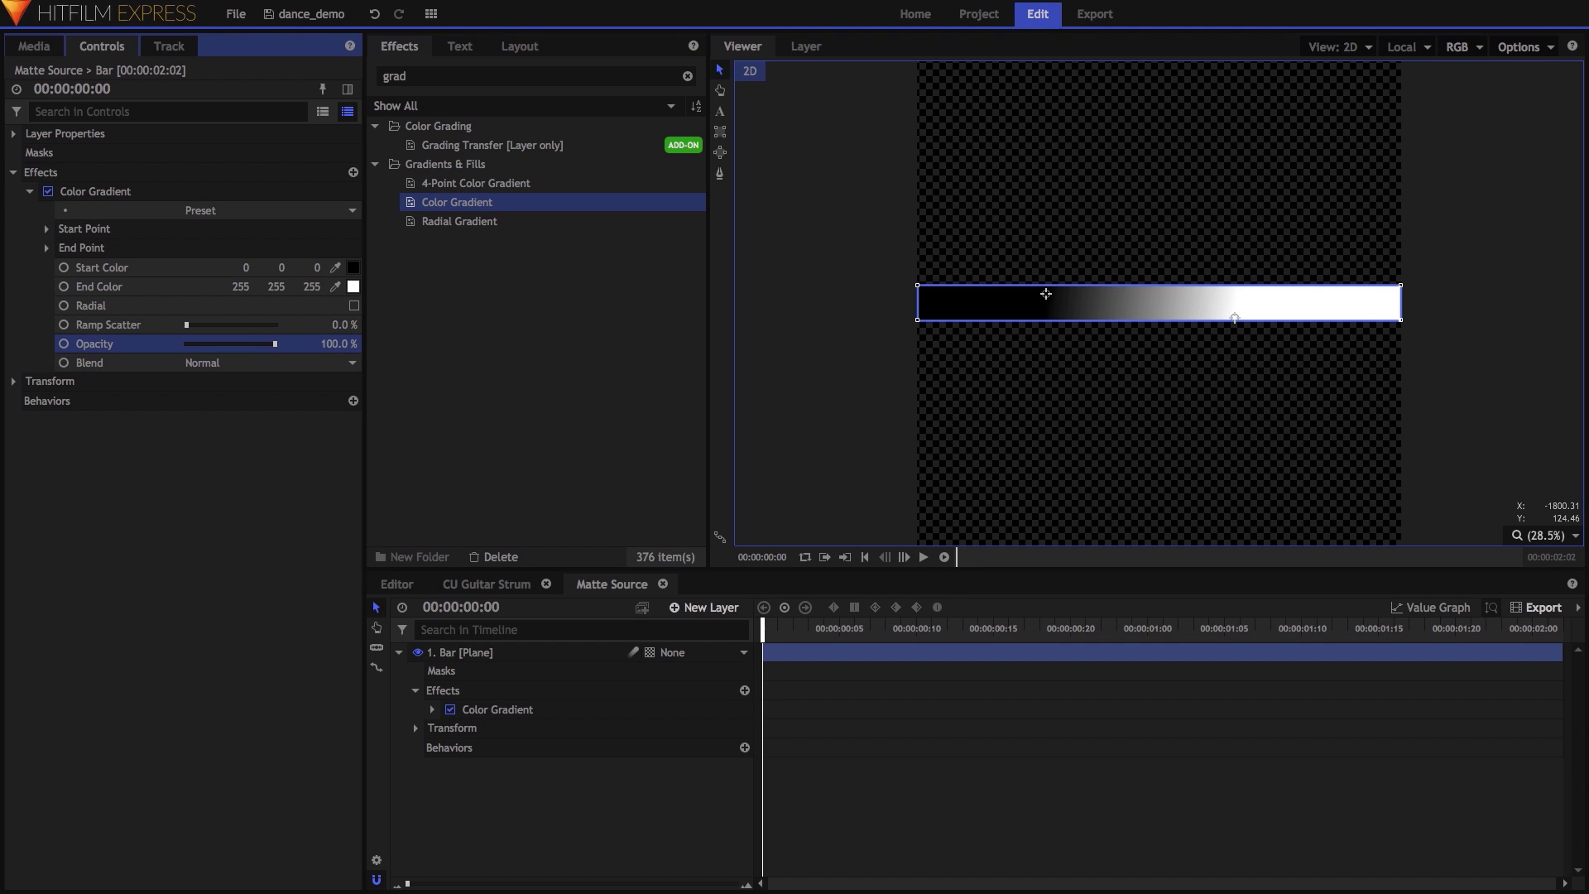
{"action": "left_click", "coordinate": [46, 229]}
{"action": "left_click", "coordinate": [46, 285]}
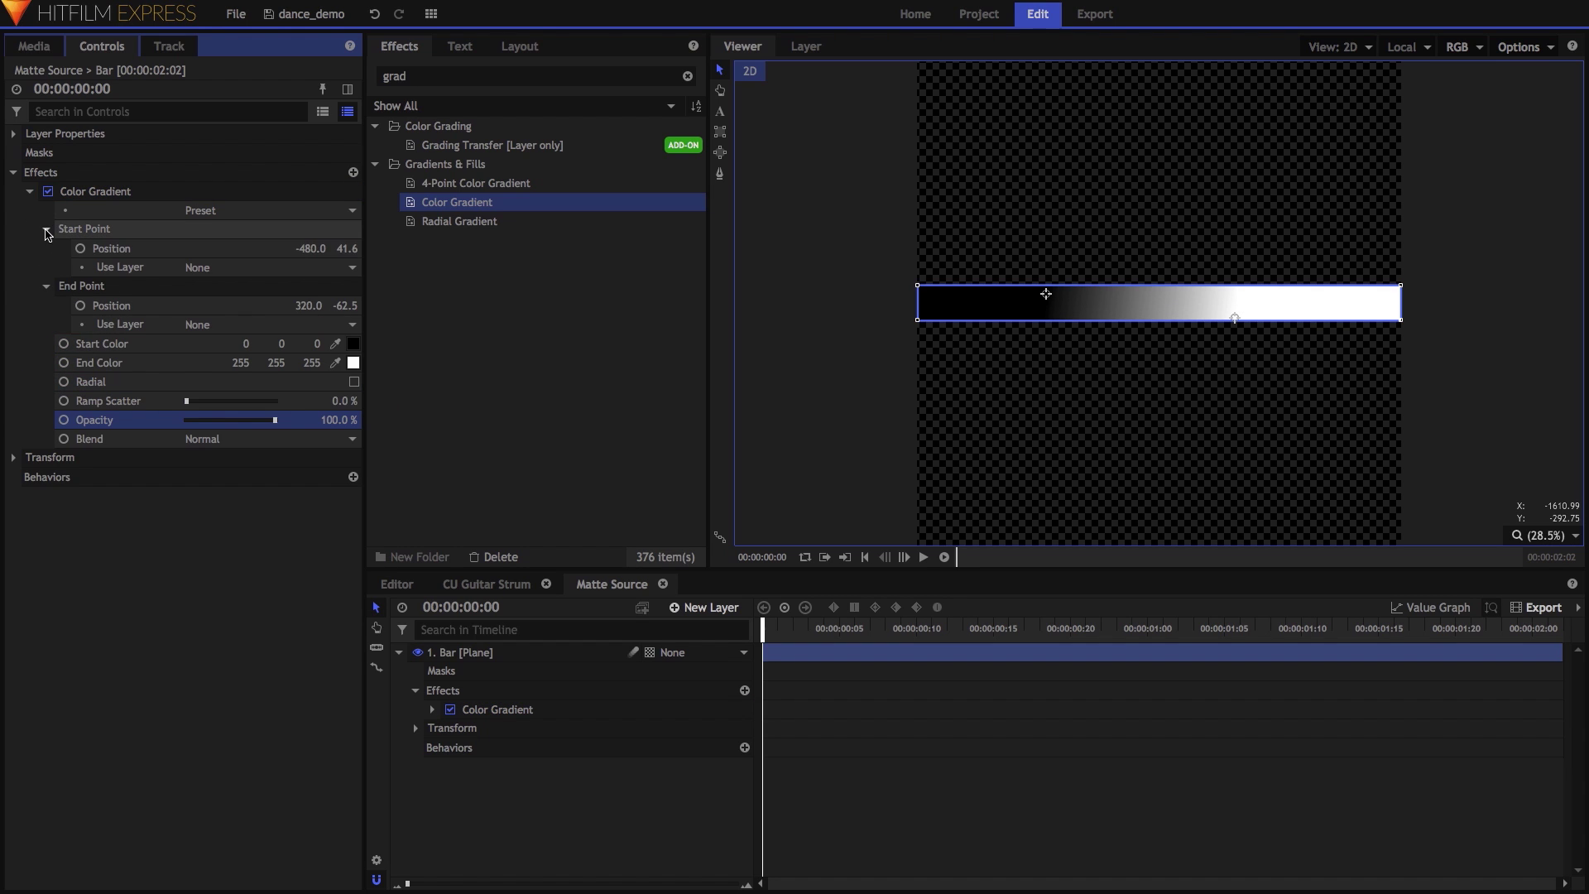
{"action": "left_click", "coordinate": [307, 250]}
{"action": "type", "text": "0"}
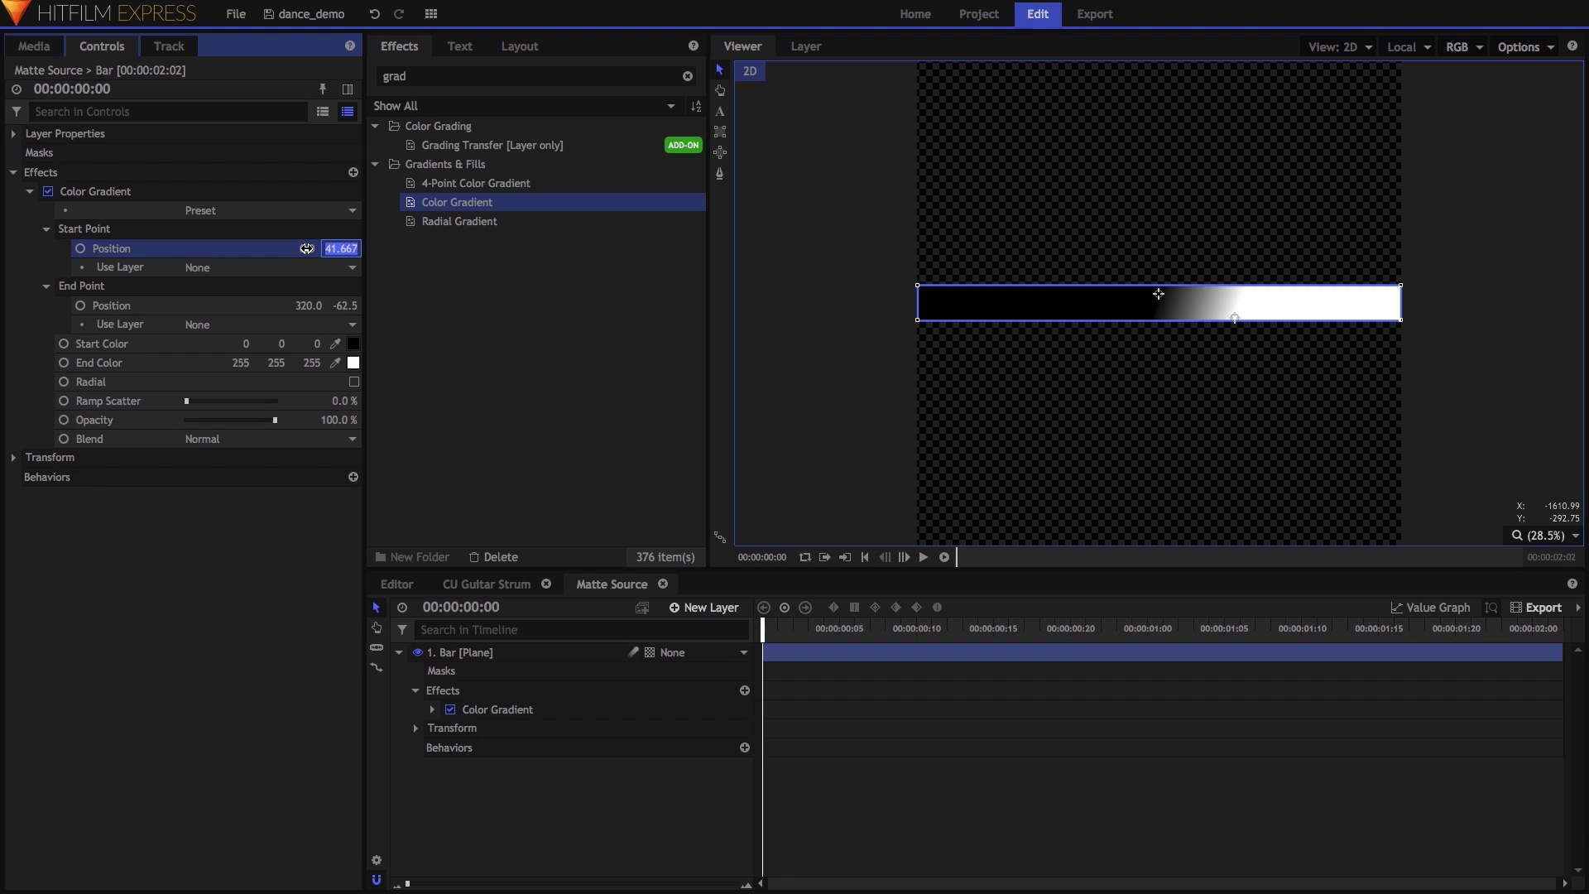
{"action": "key", "text": "Tab"}
{"action": "key", "text": "Tab"}
{"action": "key", "text": "Tab"}
{"action": "key", "text": "Tab"}
{"action": "type", "text": "75"}
{"action": "key", "text": "Tab"}
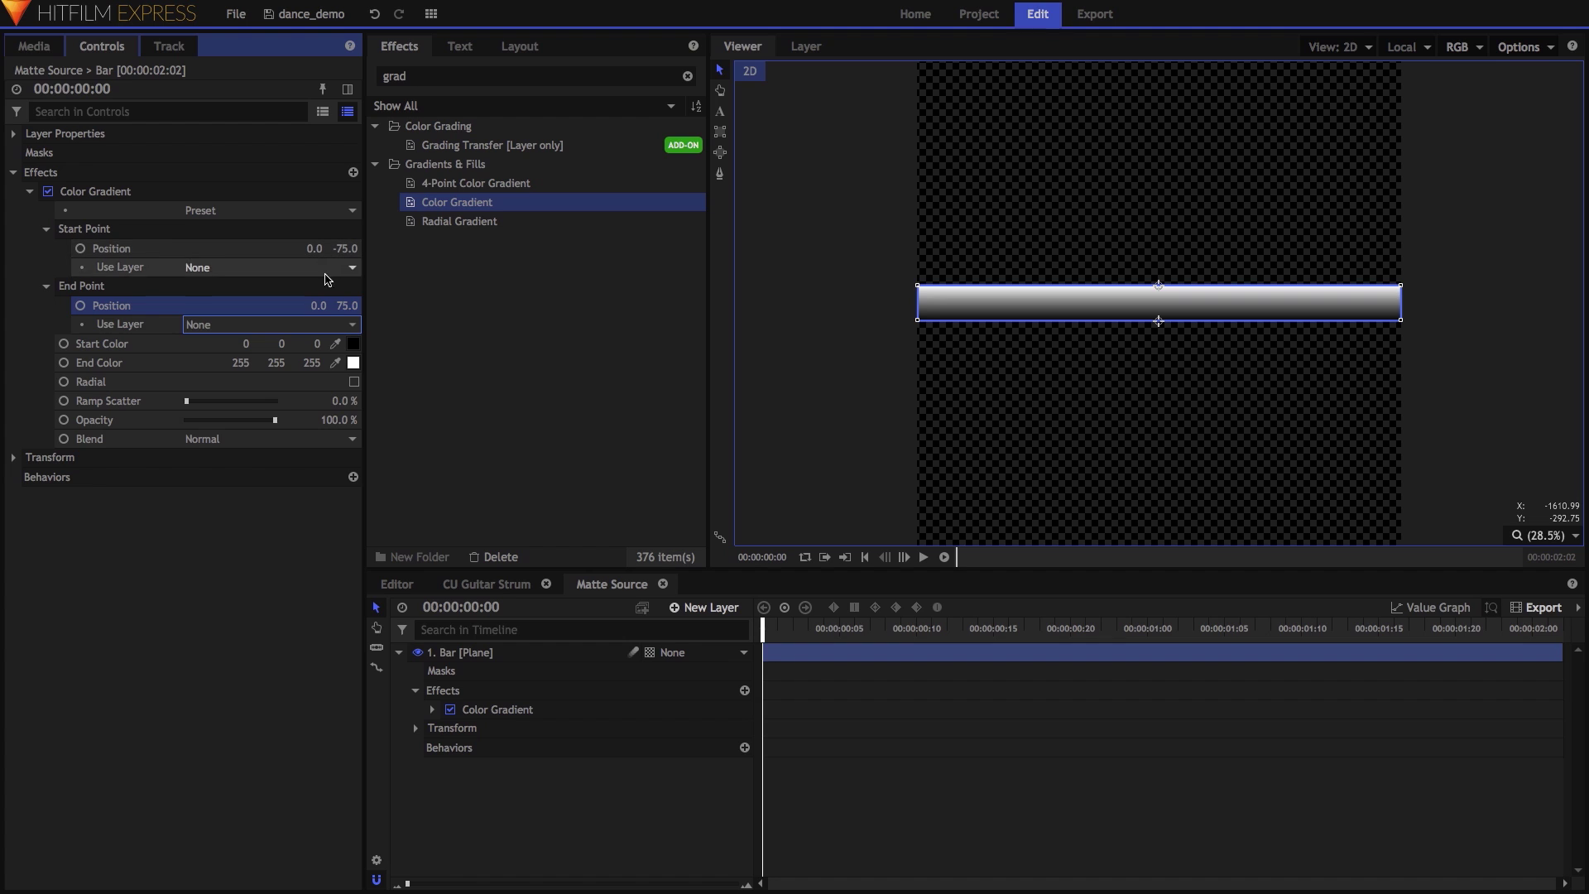
Rotate the Bar layer 45° and set its anchor point Y to 75.
{"action": "left_click", "coordinate": [417, 732]}
{"action": "left_click", "coordinate": [416, 730]}
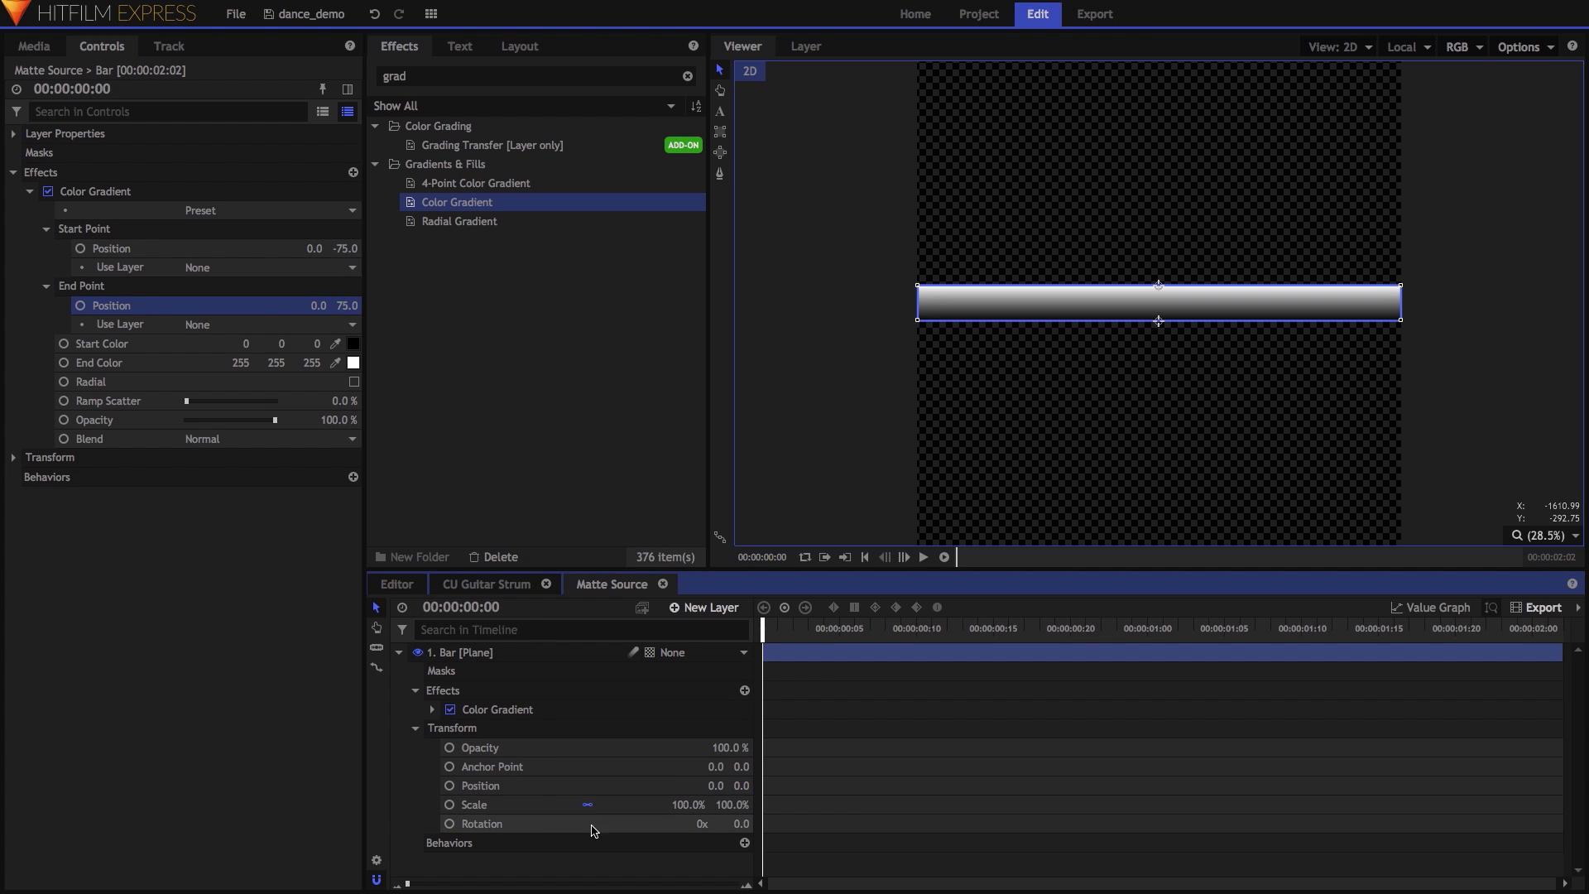
{"action": "left_click", "coordinate": [736, 823]}
{"action": "key", "text": "Return"}
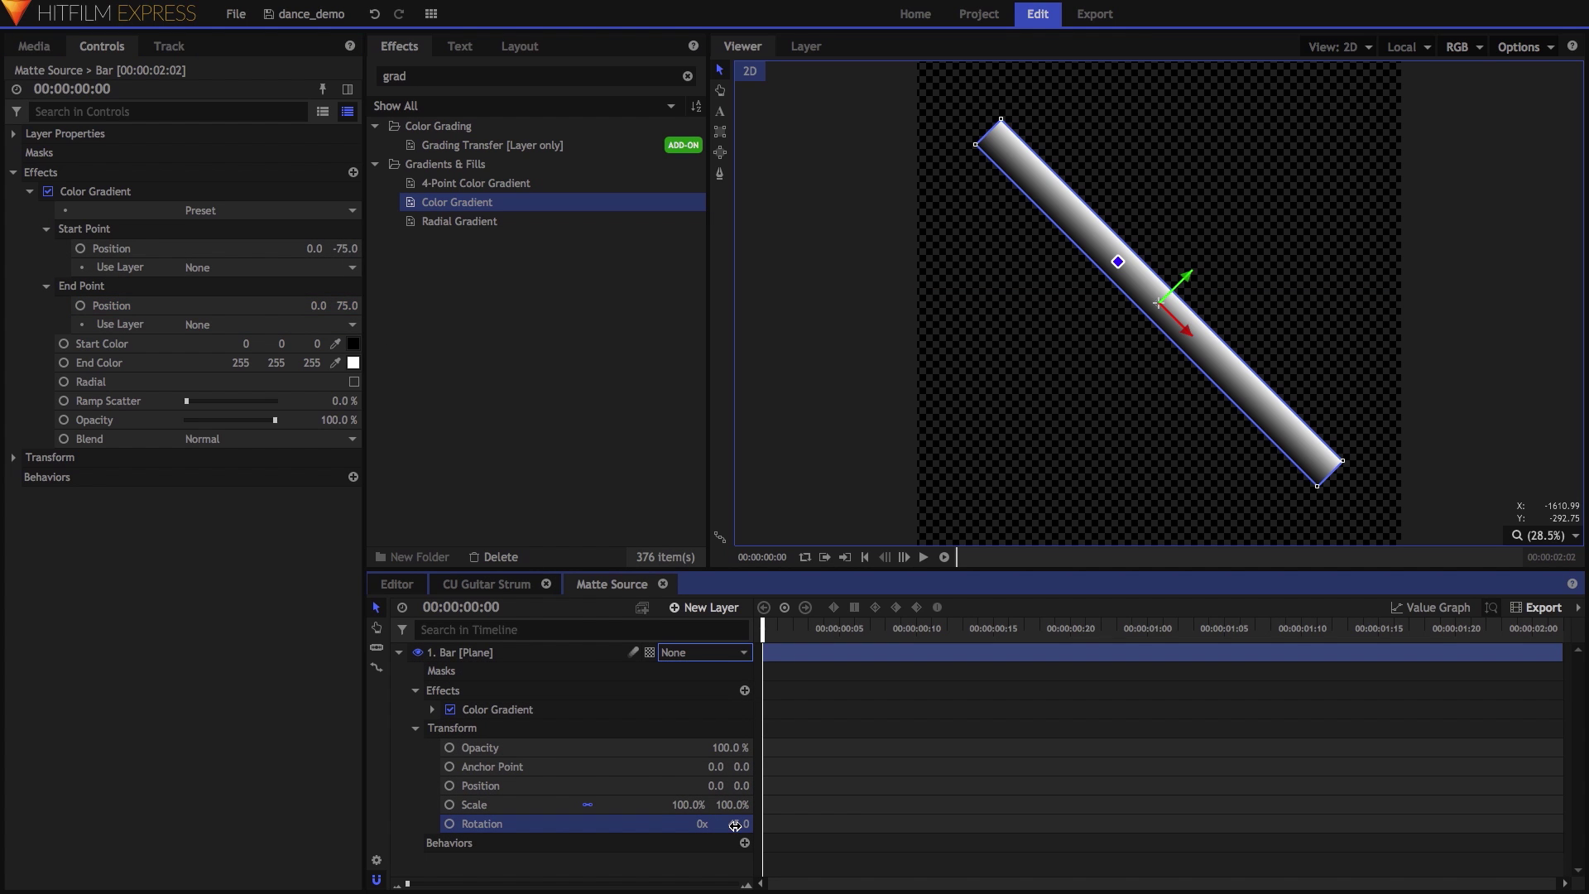
{"action": "left_click", "coordinate": [745, 766]}
{"action": "type", "text": "75"}
{"action": "key", "text": "Return"}
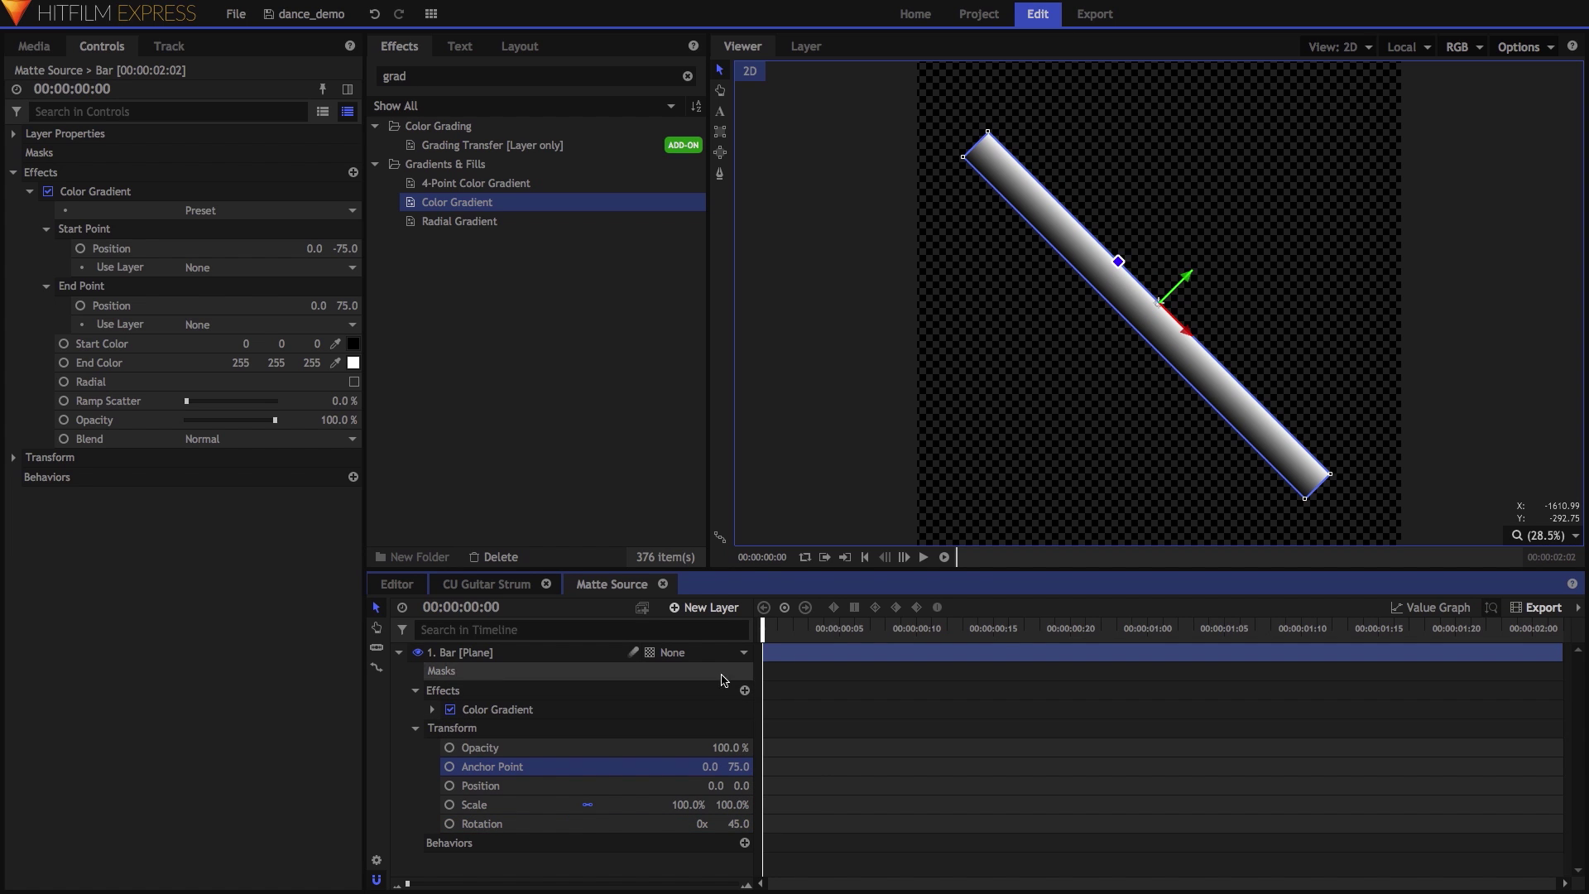
Add a new grade layer above Bar and apply a Reflection effect to it.
{"action": "left_click", "coordinate": [716, 609]}
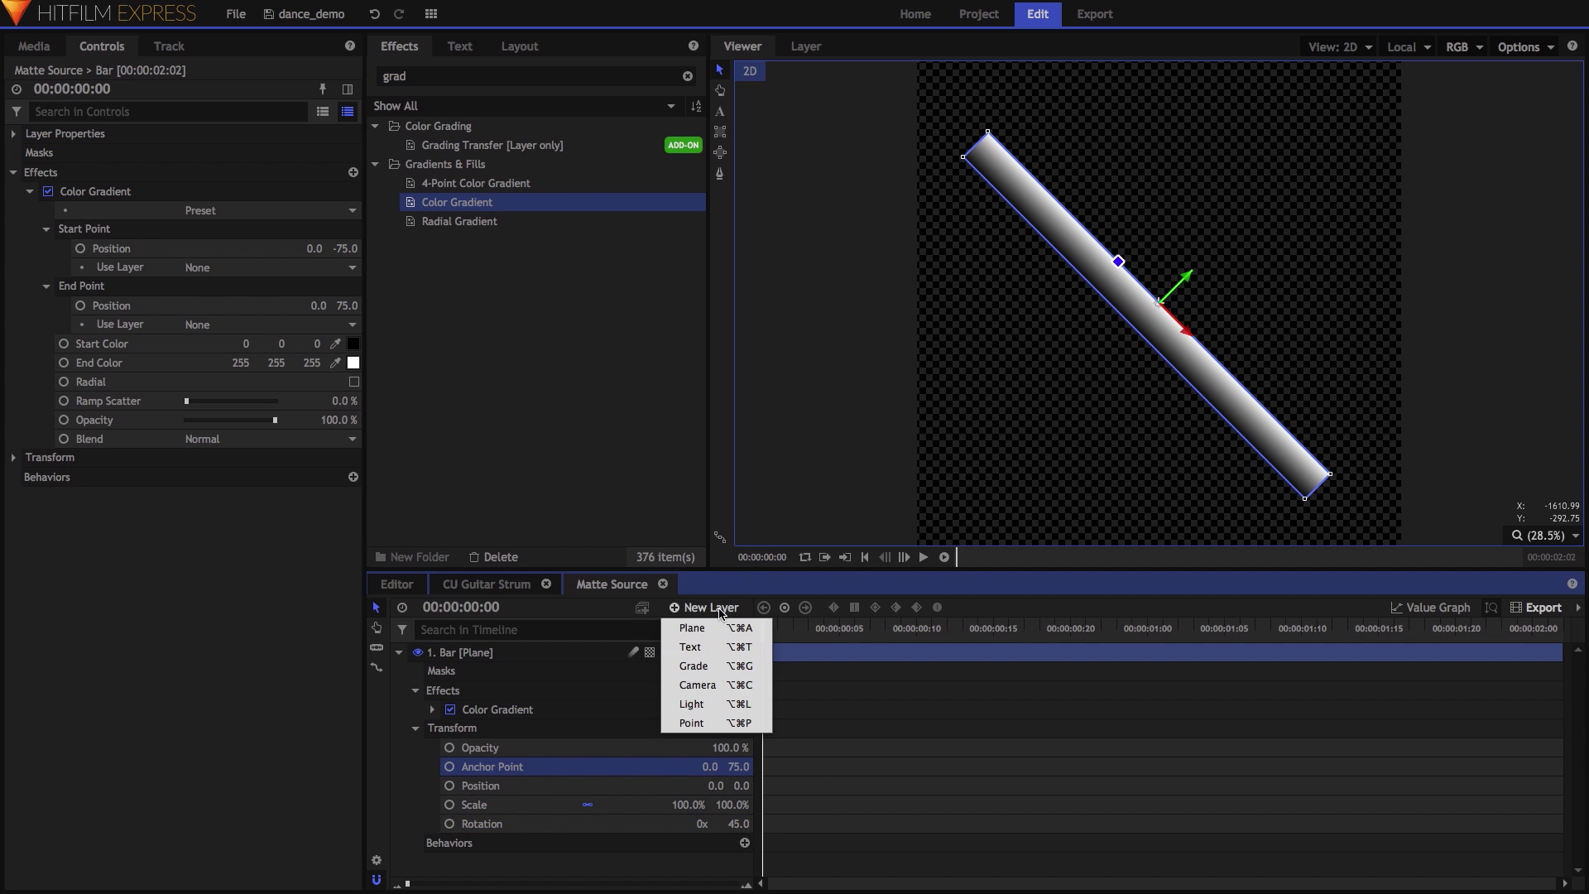
{"action": "left_click", "coordinate": [704, 666]}
{"action": "double_click", "coordinate": [489, 76]}
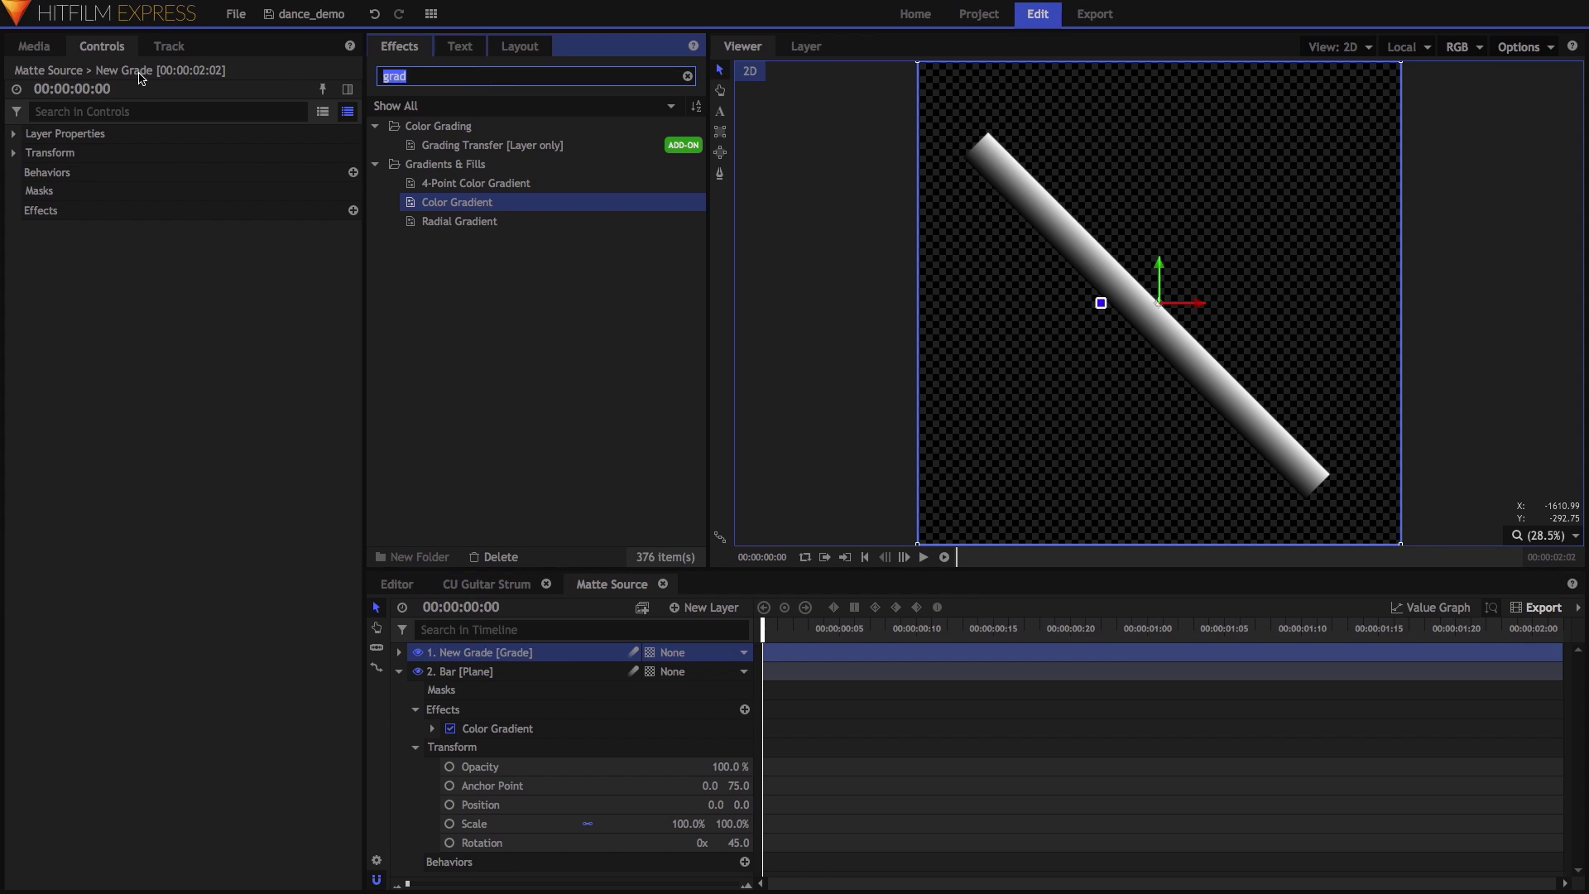
{"action": "type", "text": "ref"}
{"action": "left_click", "coordinate": [446, 171]}
{"action": "left_click_drag", "start_coordinate": [445, 174], "coordinate": [509, 653]}
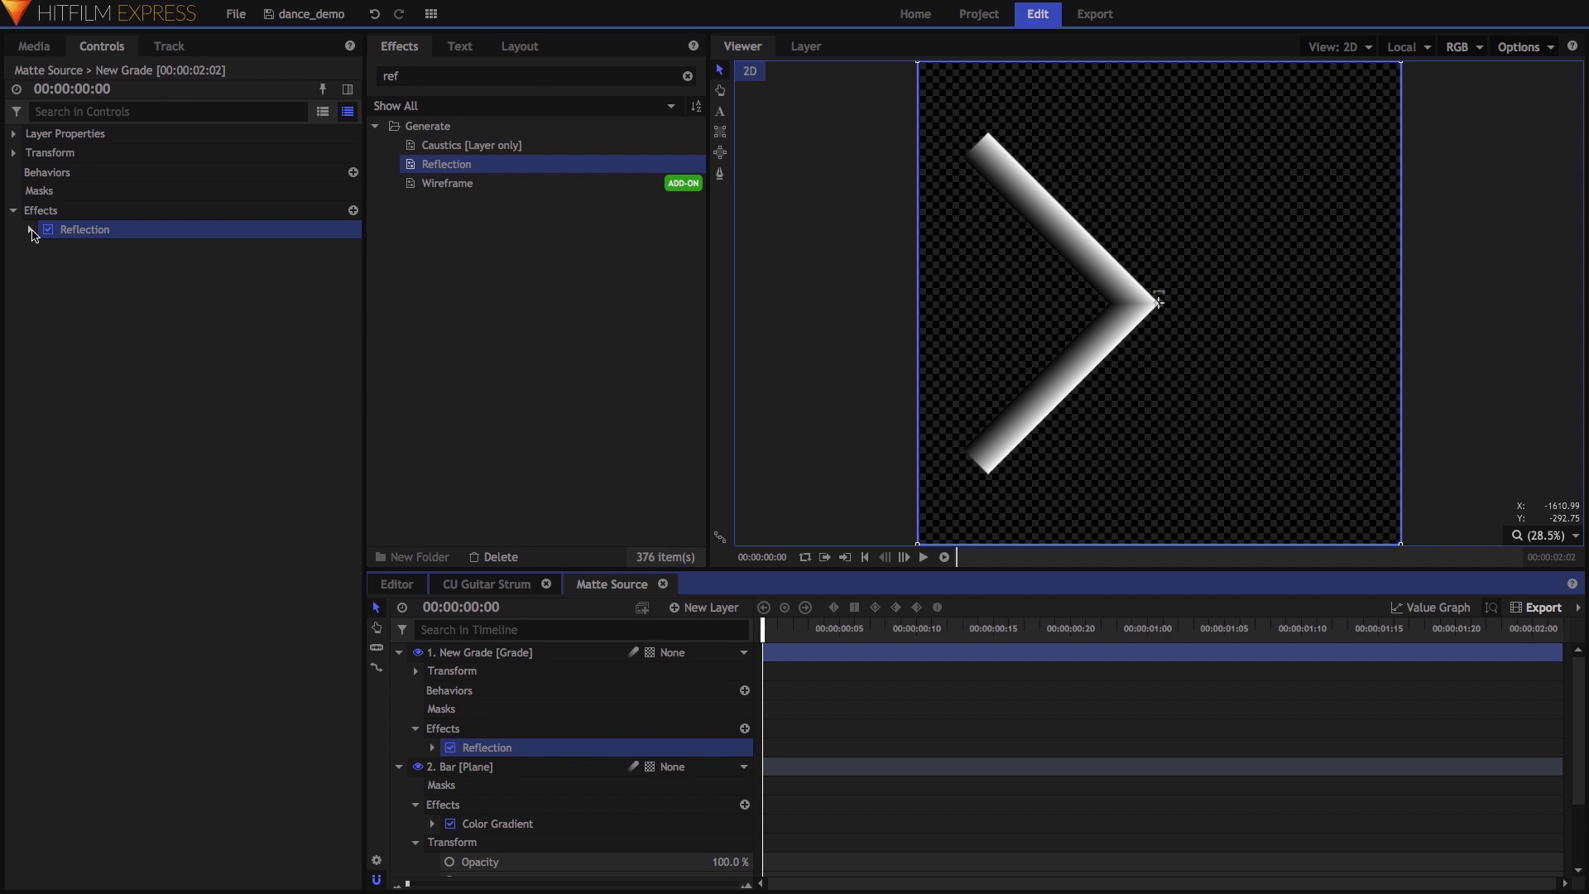
Duplicate the Reflection, set the copy's angle to -180°, then select Band BG in CU Guitar Strum.
{"action": "left_click", "coordinate": [30, 230]}
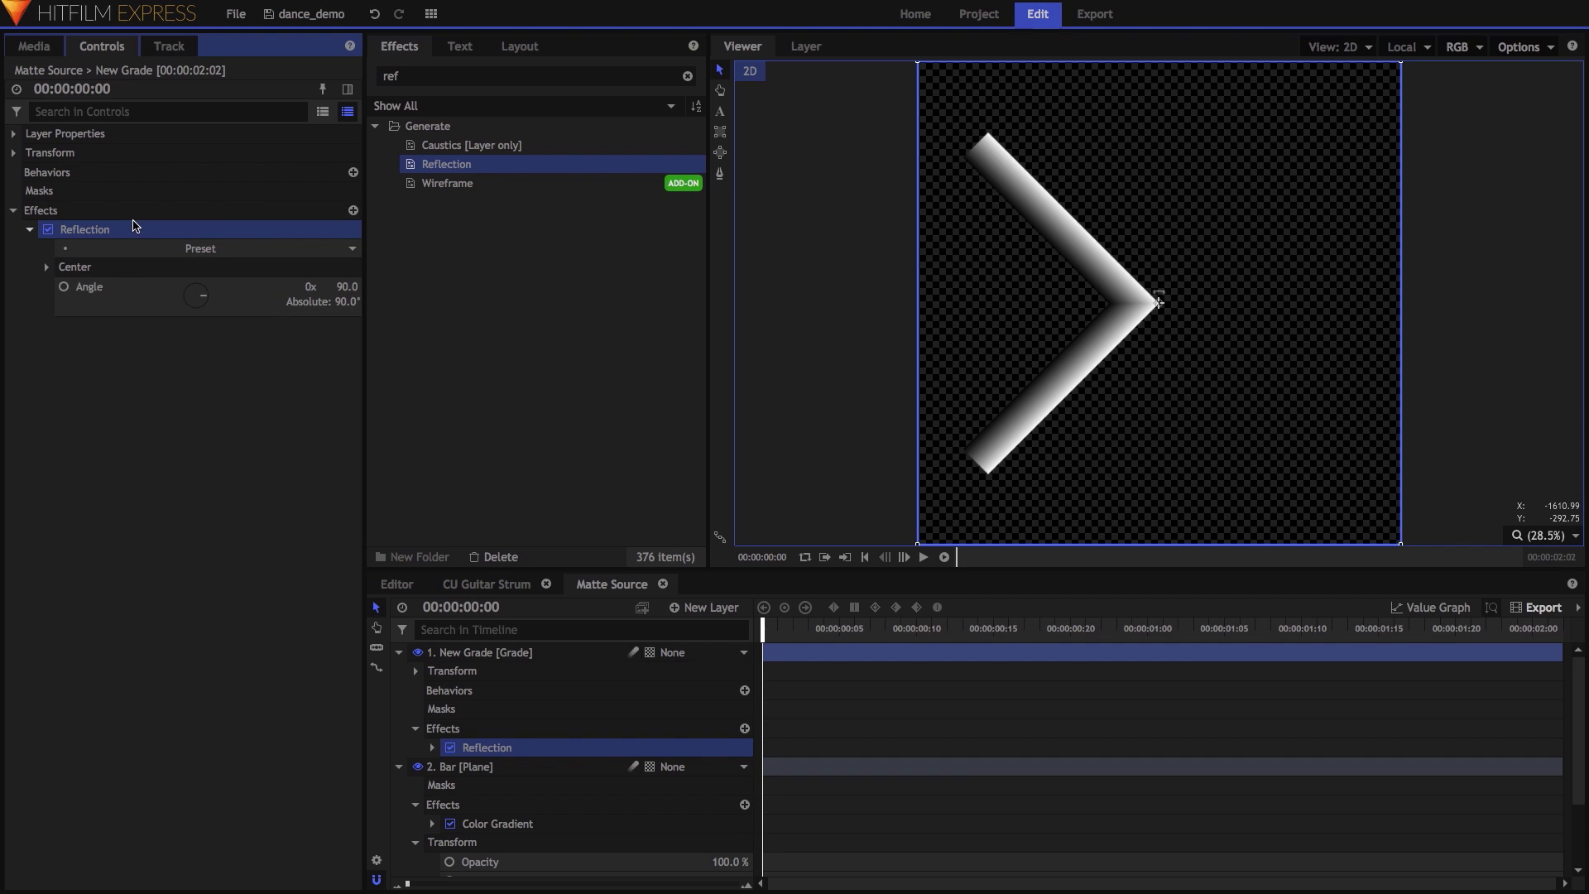
{"action": "right_click", "coordinate": [135, 229]}
{"action": "left_click", "coordinate": [196, 297]}
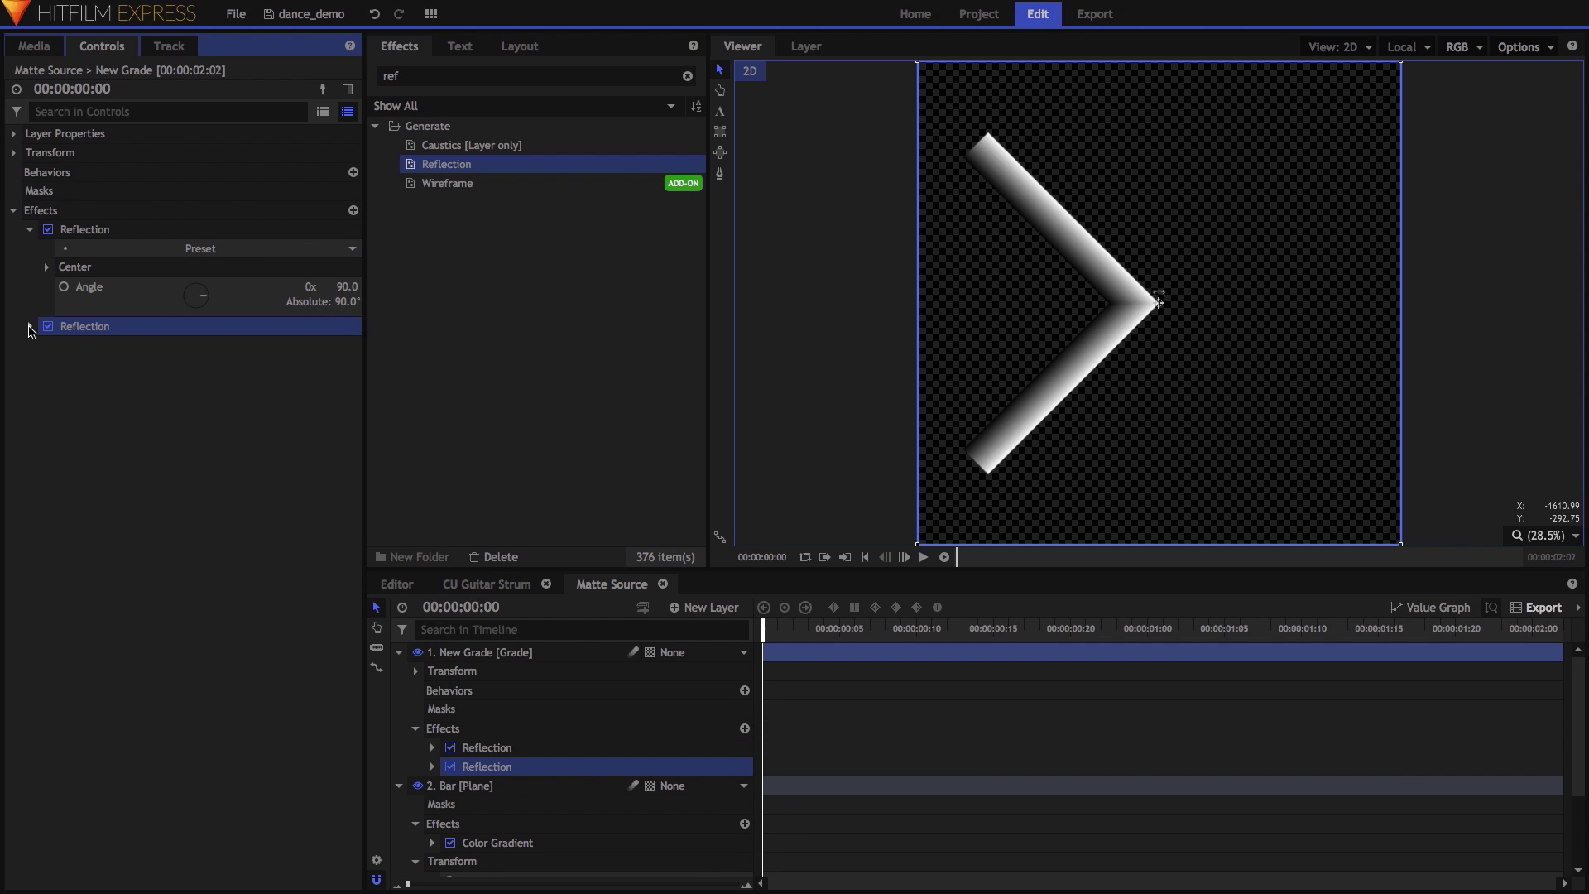
{"action": "left_click", "coordinate": [31, 327]}
{"action": "left_click", "coordinate": [349, 384]}
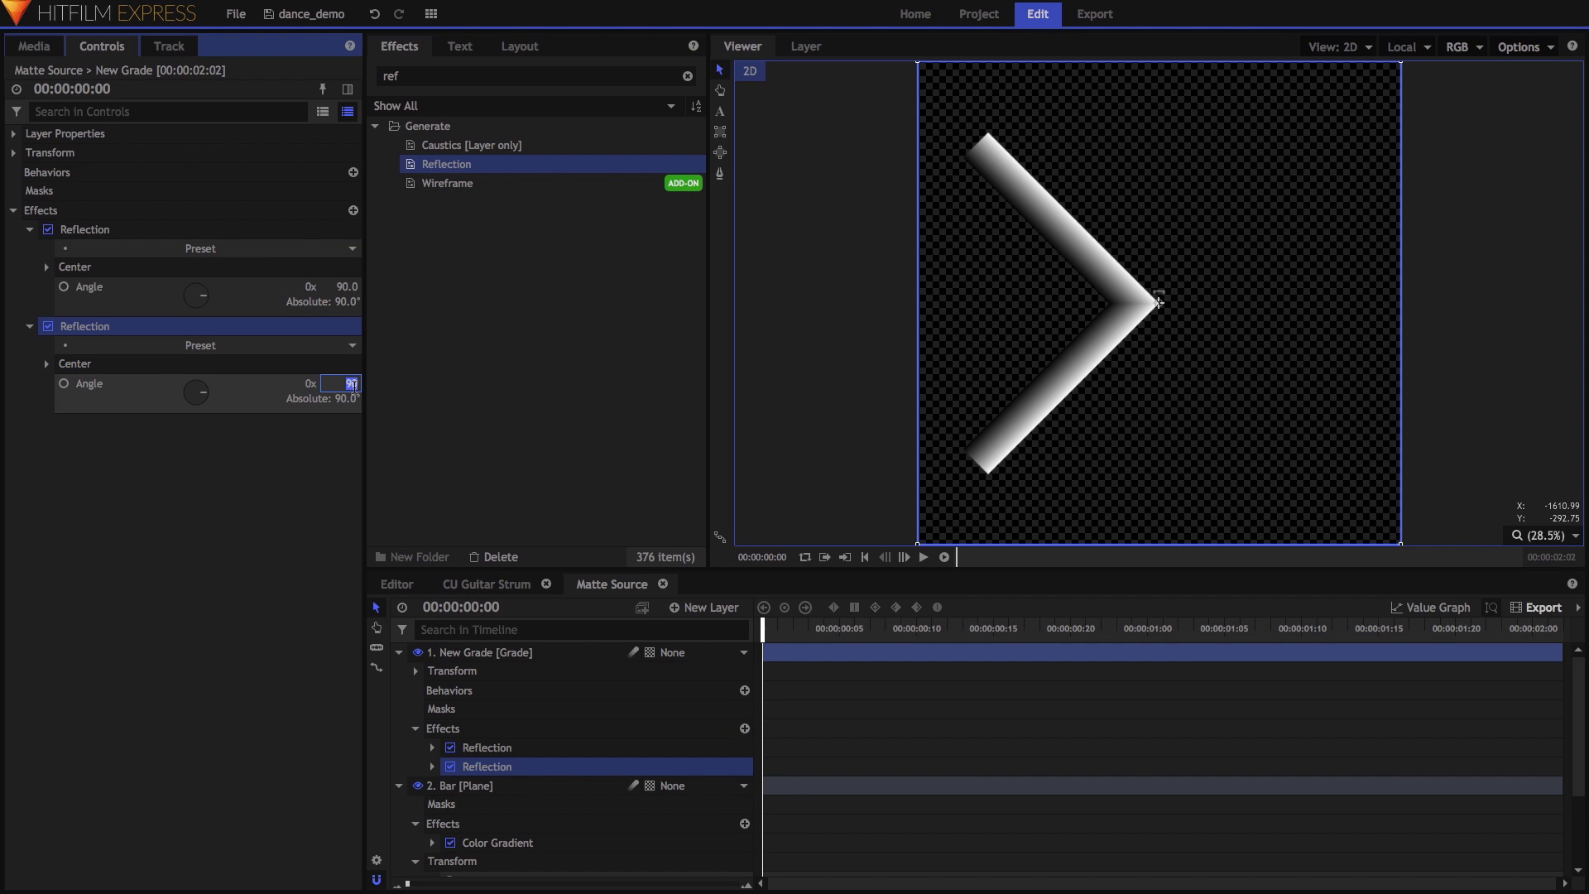
{"action": "key", "text": "Return"}
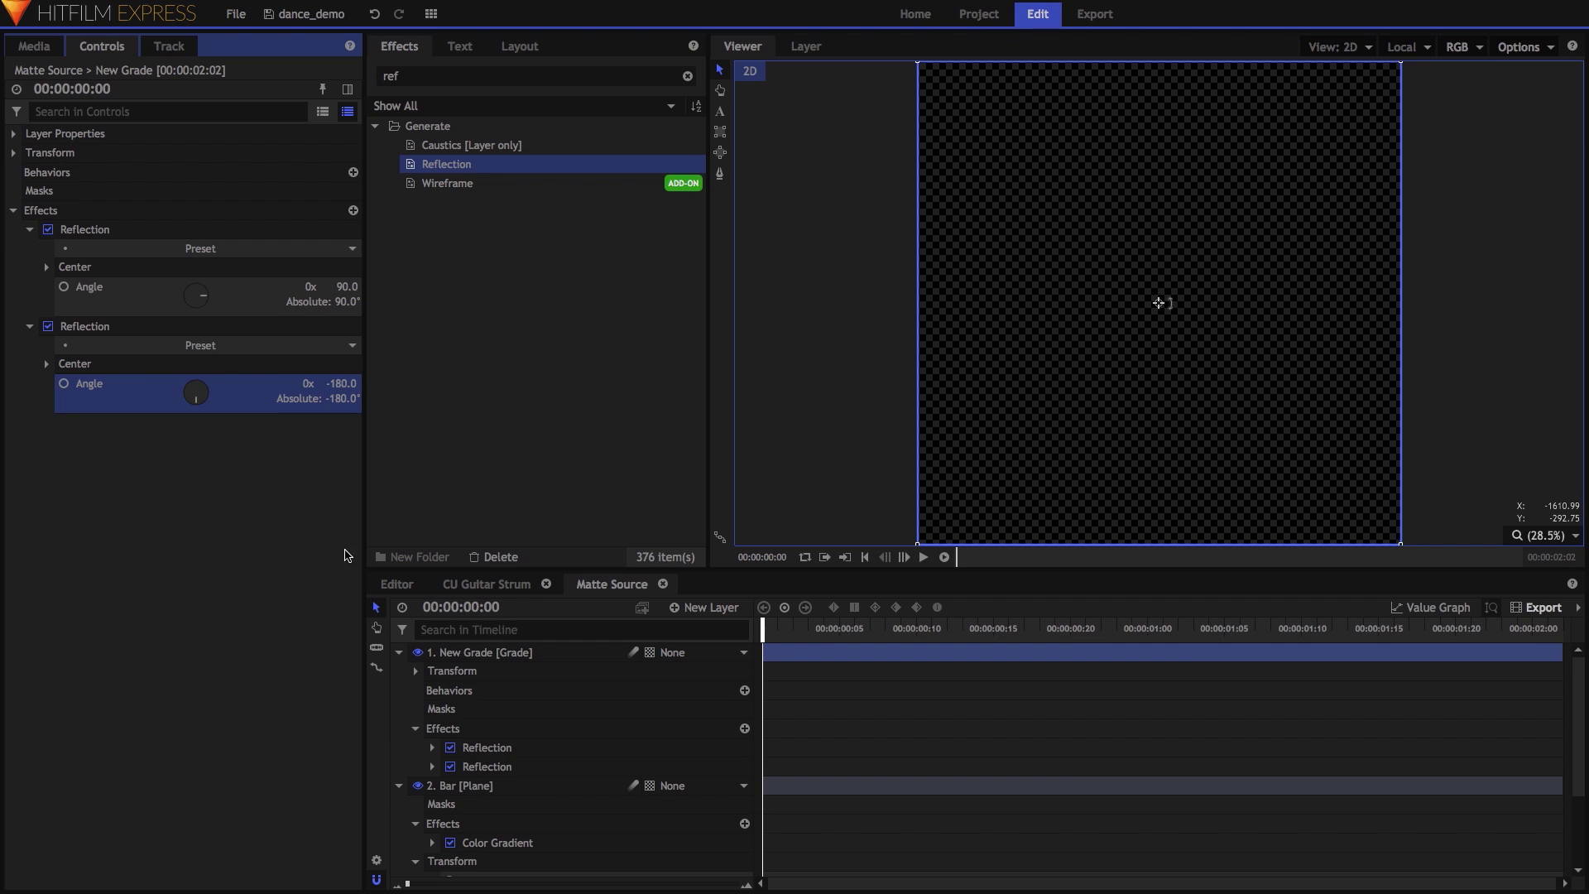
{"action": "left_click", "coordinate": [478, 584]}
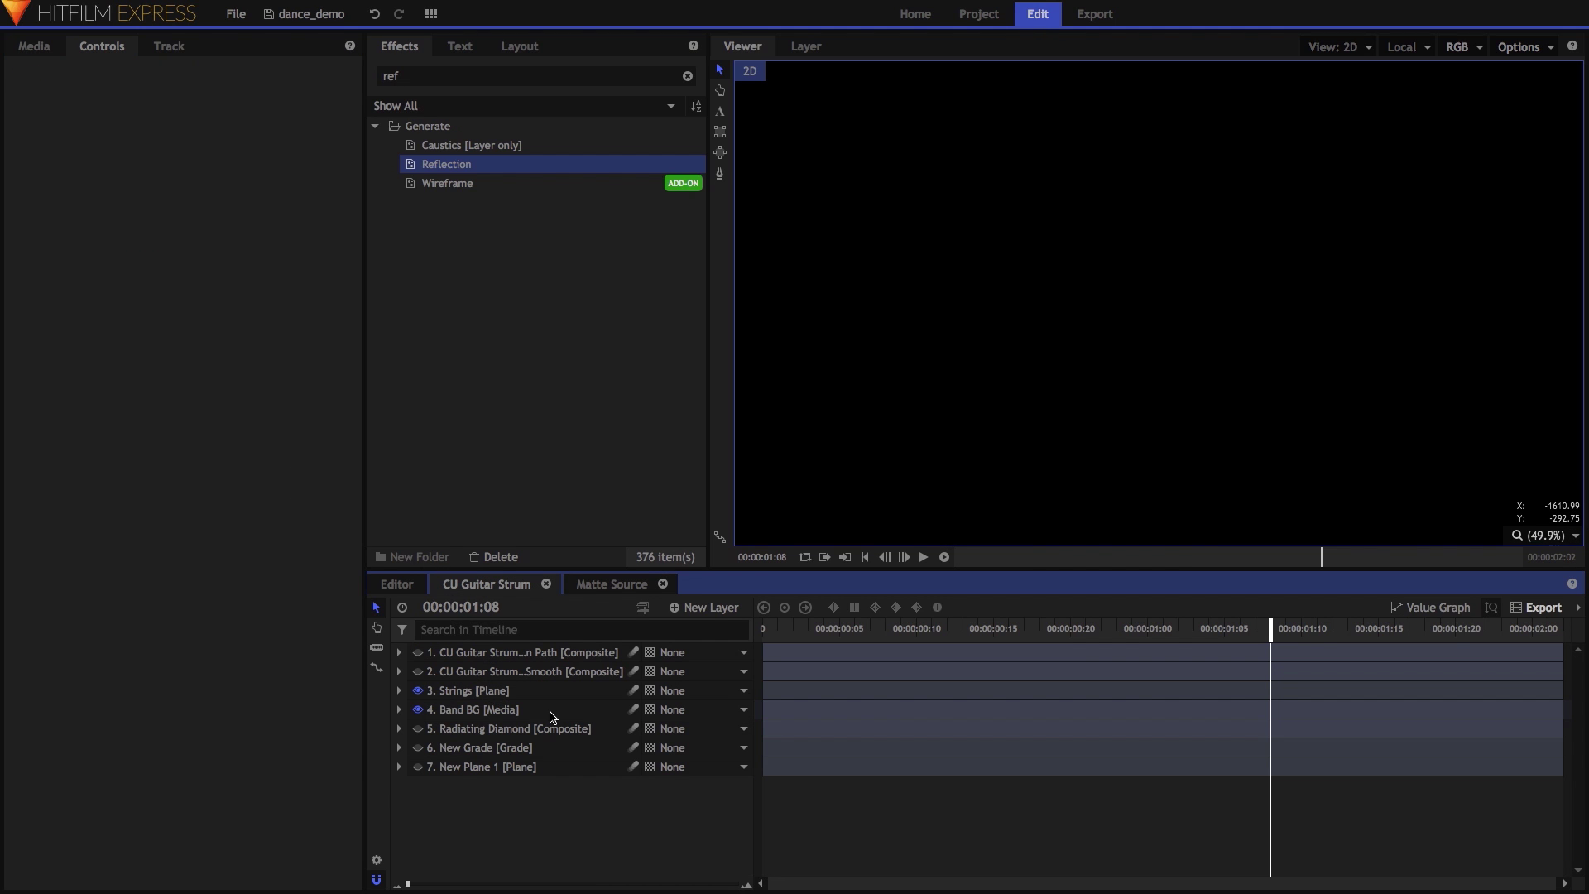
{"action": "left_click", "coordinate": [552, 716]}
Paste the Band BG footage into the Matte Source composite.
{"action": "left_click", "coordinate": [589, 586]}
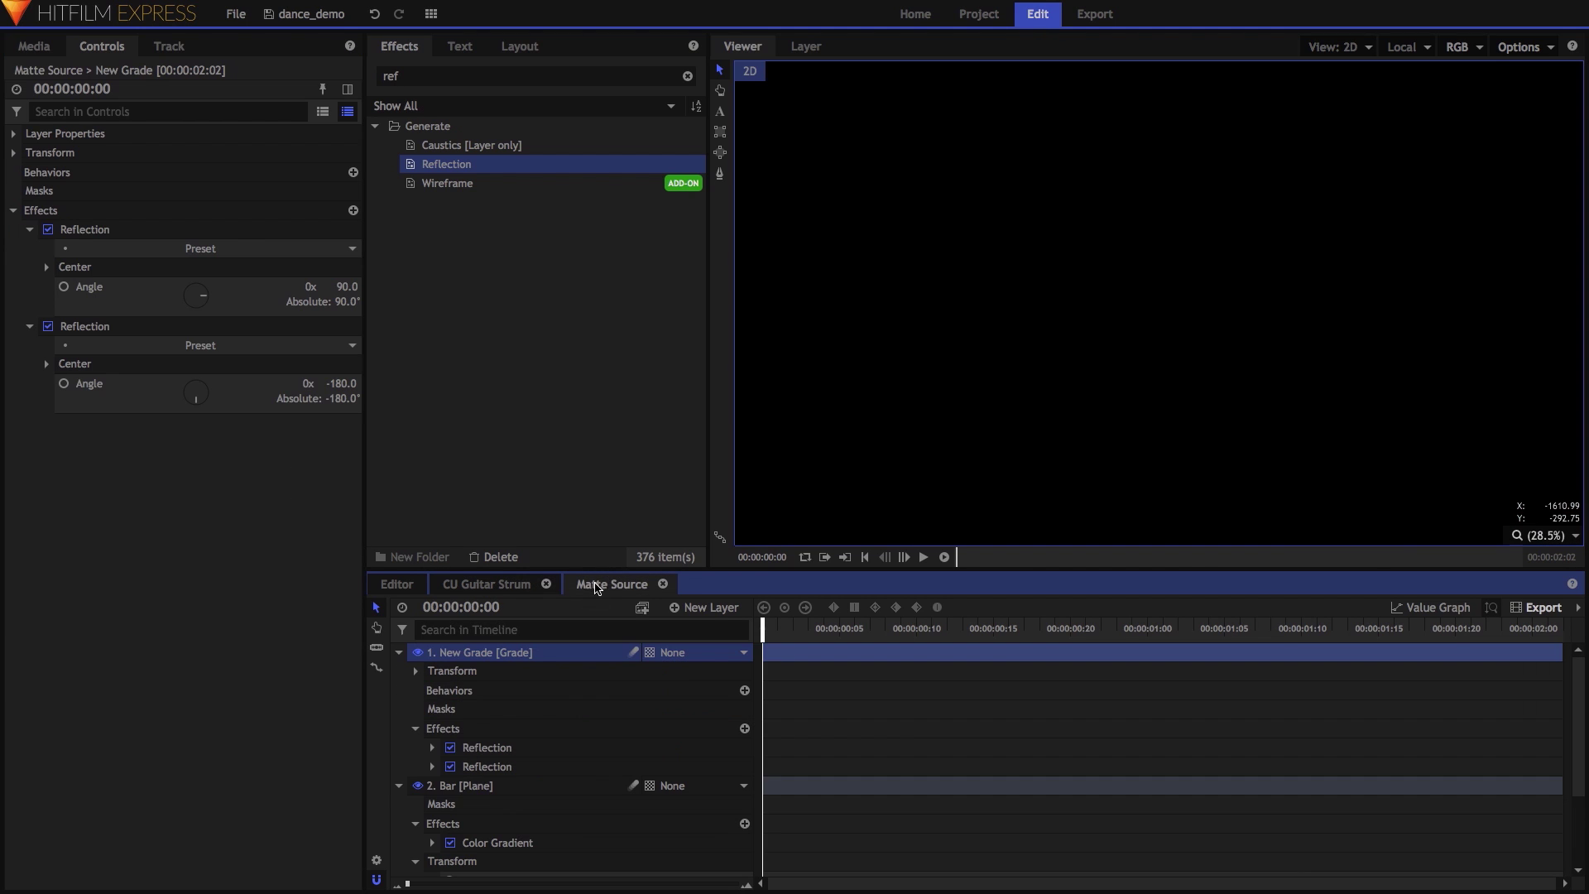
{"action": "key", "text": "ctrl+v"}
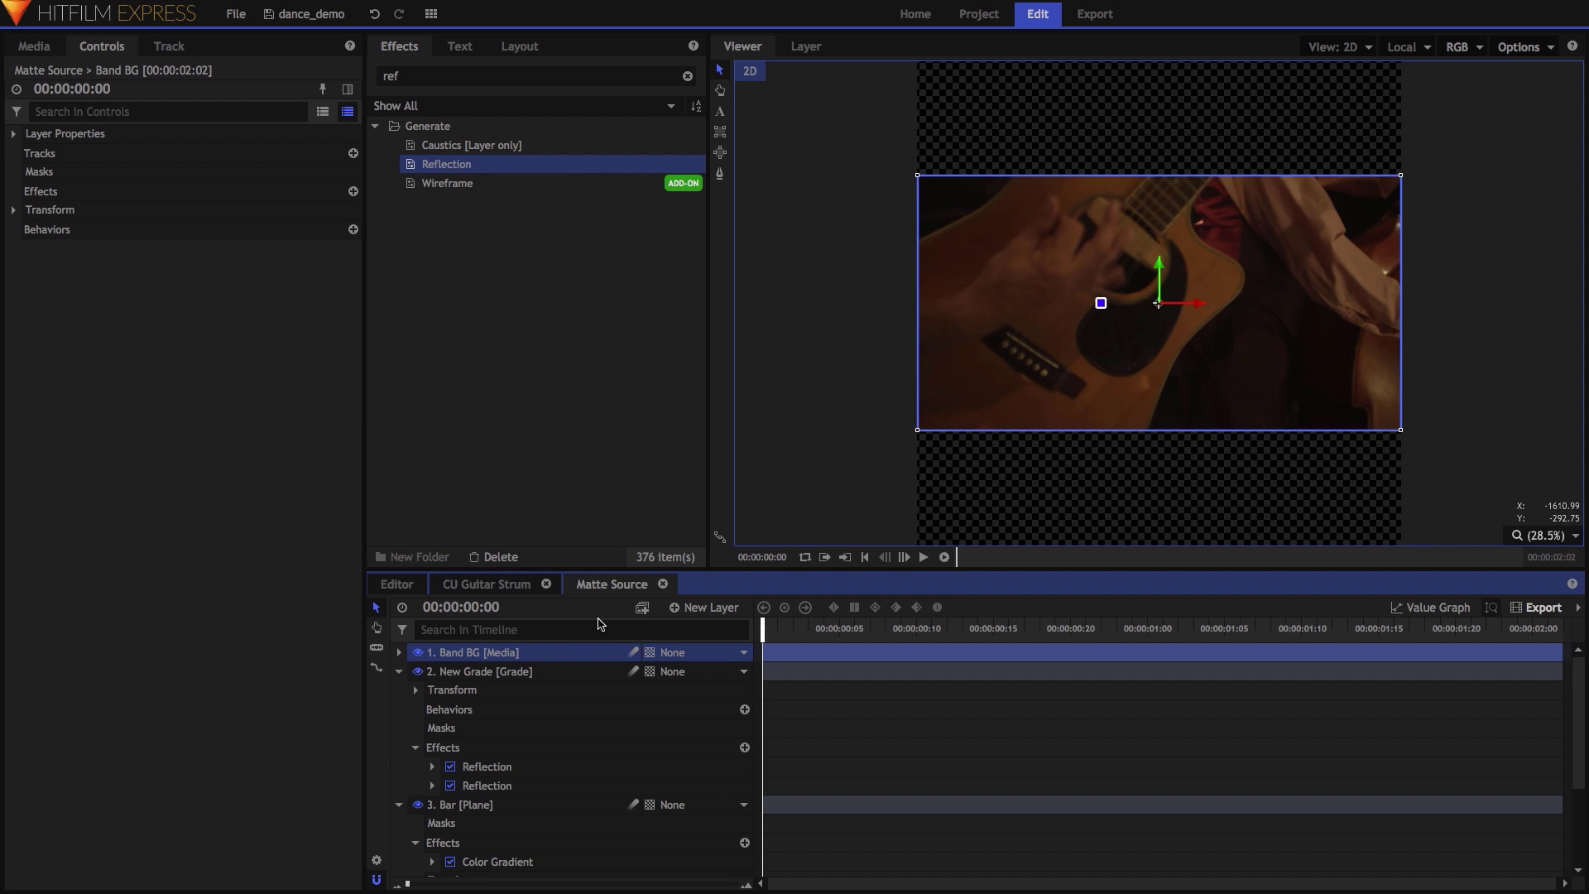
{"action": "left_click_drag", "start_coordinate": [769, 631], "coordinate": [768, 633]}
{"action": "key", "text": "Right"}
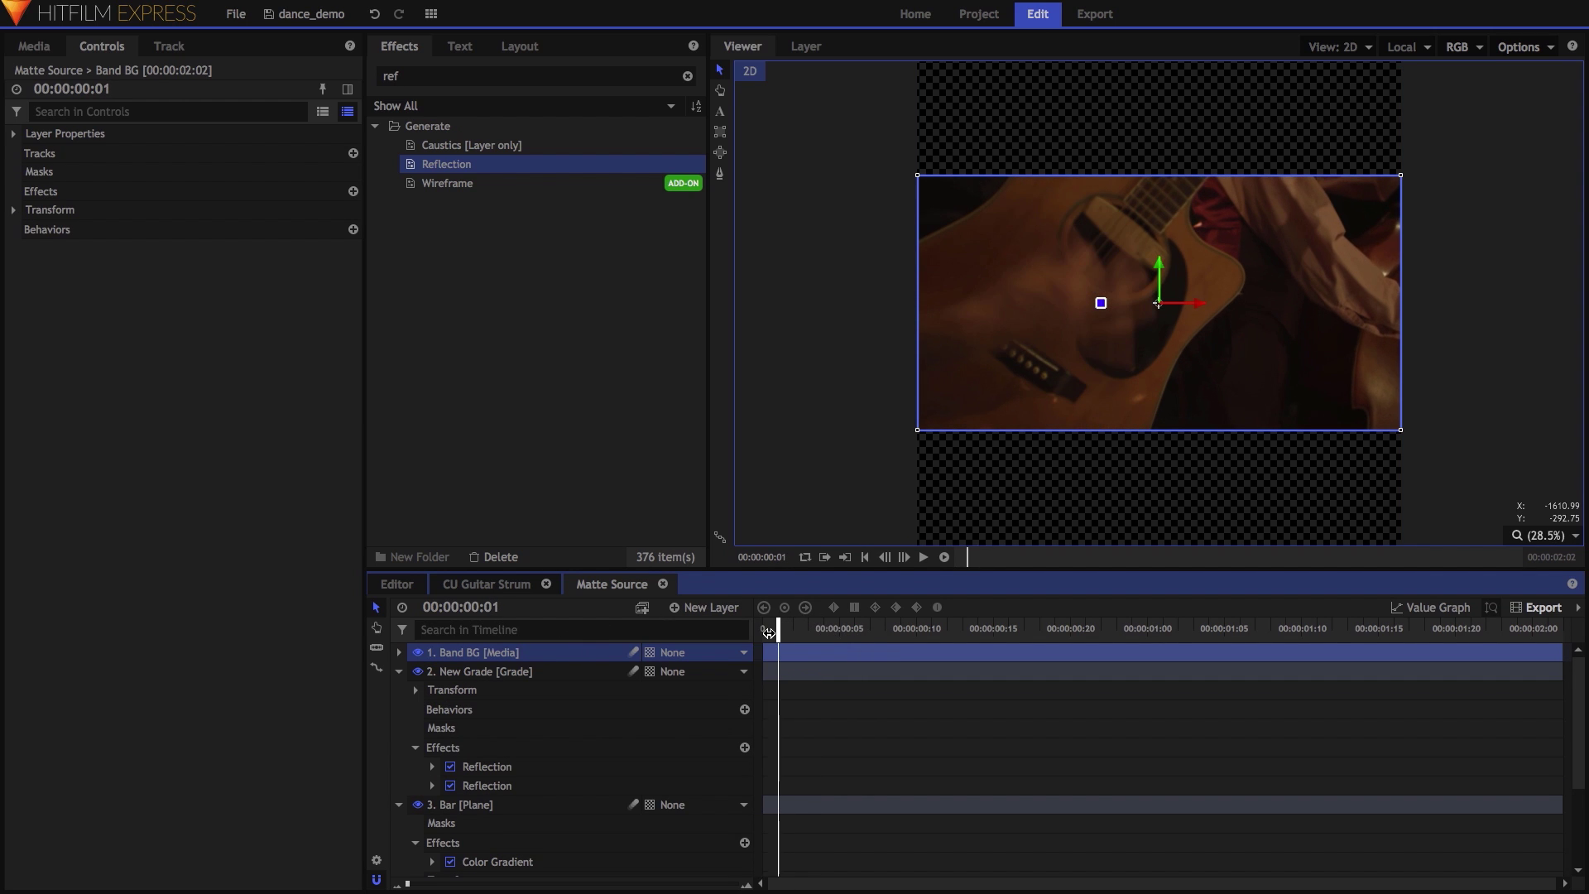
Keyframe Bar's Position from 0,0 at frame 1 to 688.9,688.9 at frame 12.
{"action": "left_click", "coordinate": [399, 671]}
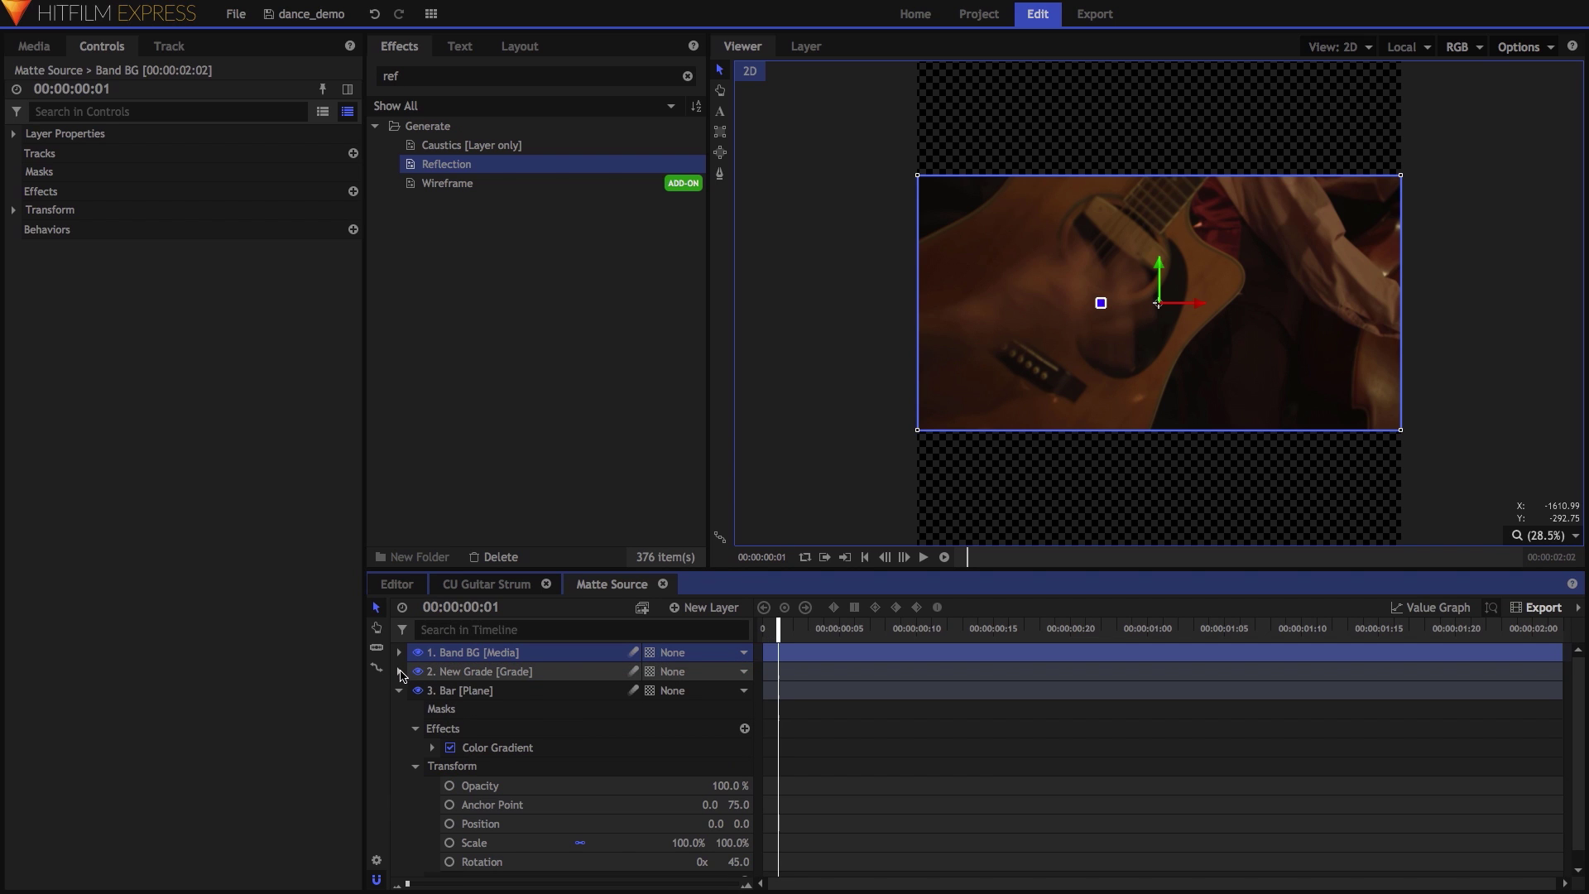
{"action": "left_click", "coordinate": [450, 824]}
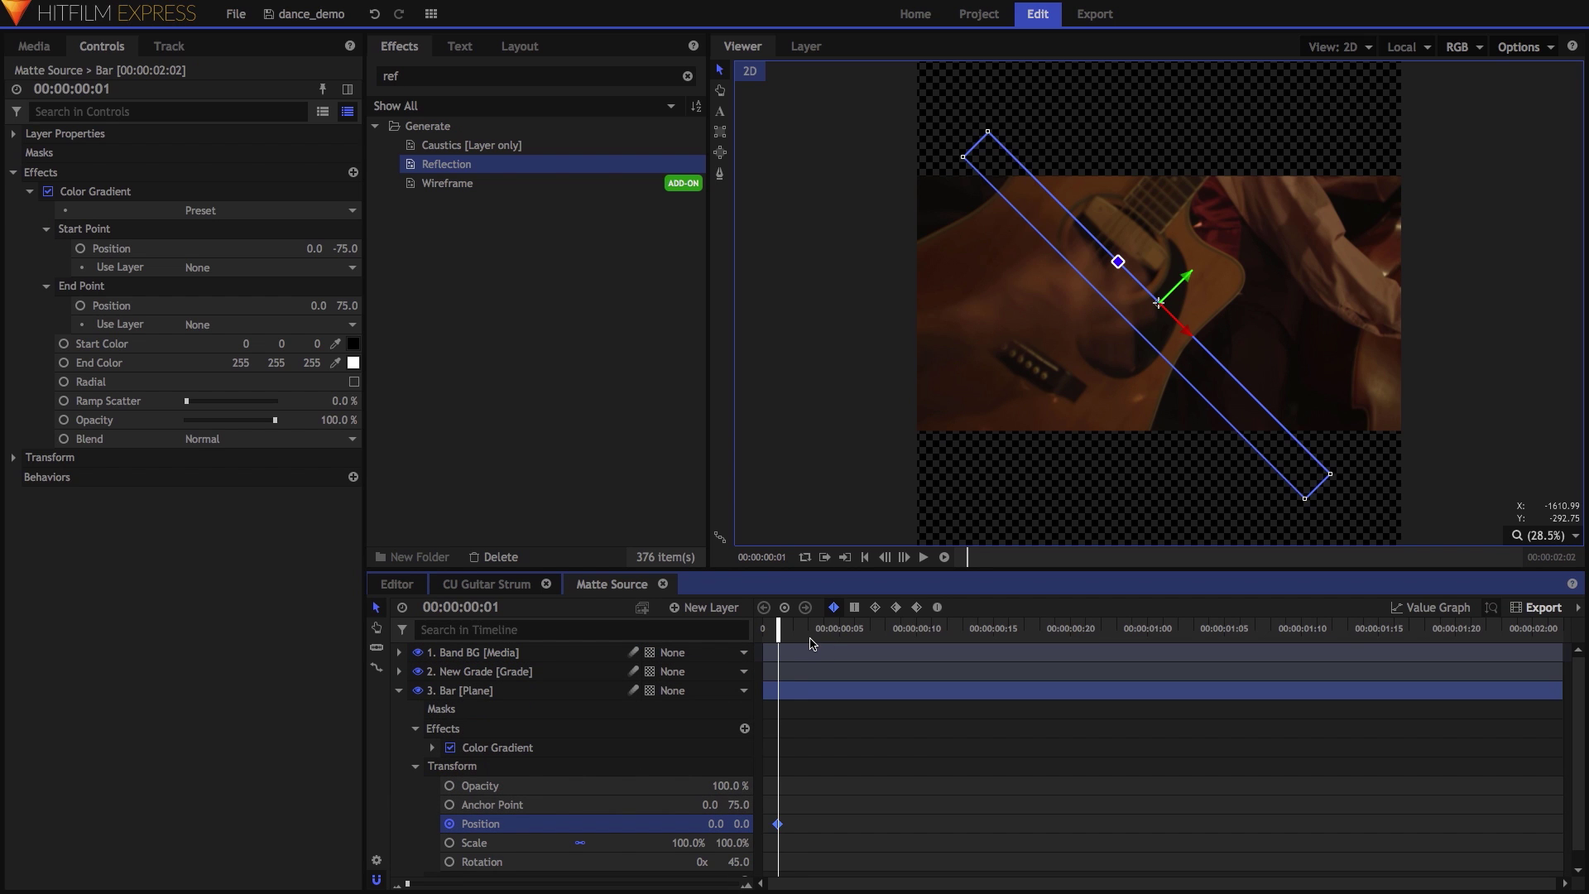
{"action": "key", "text": "space"}
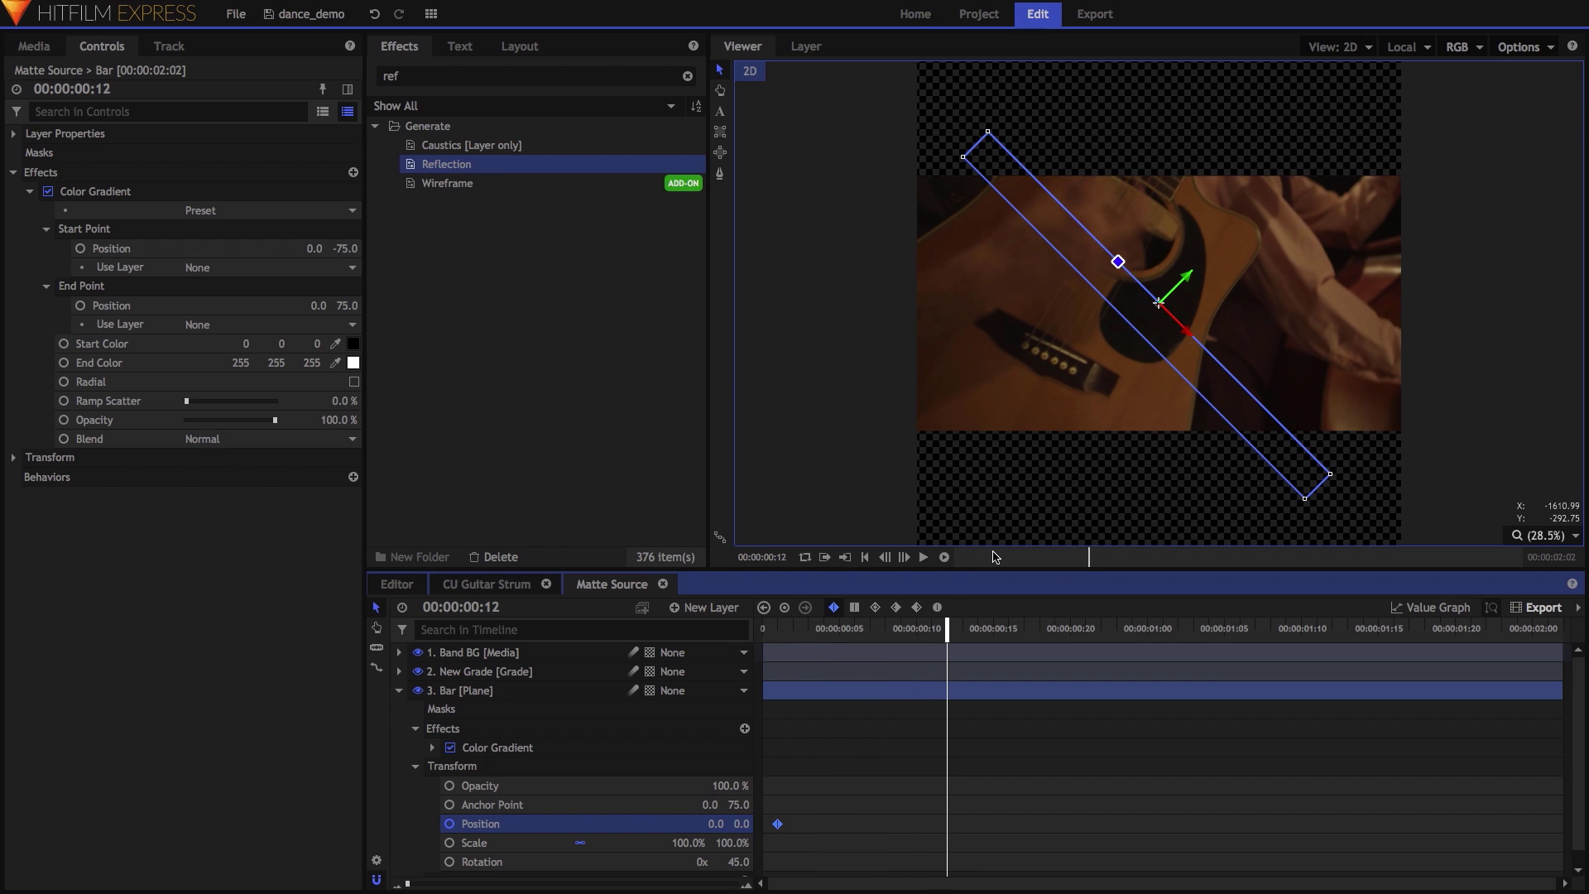
{"action": "left_click_drag", "start_coordinate": [1189, 275], "coordinate": [1361, 118]}
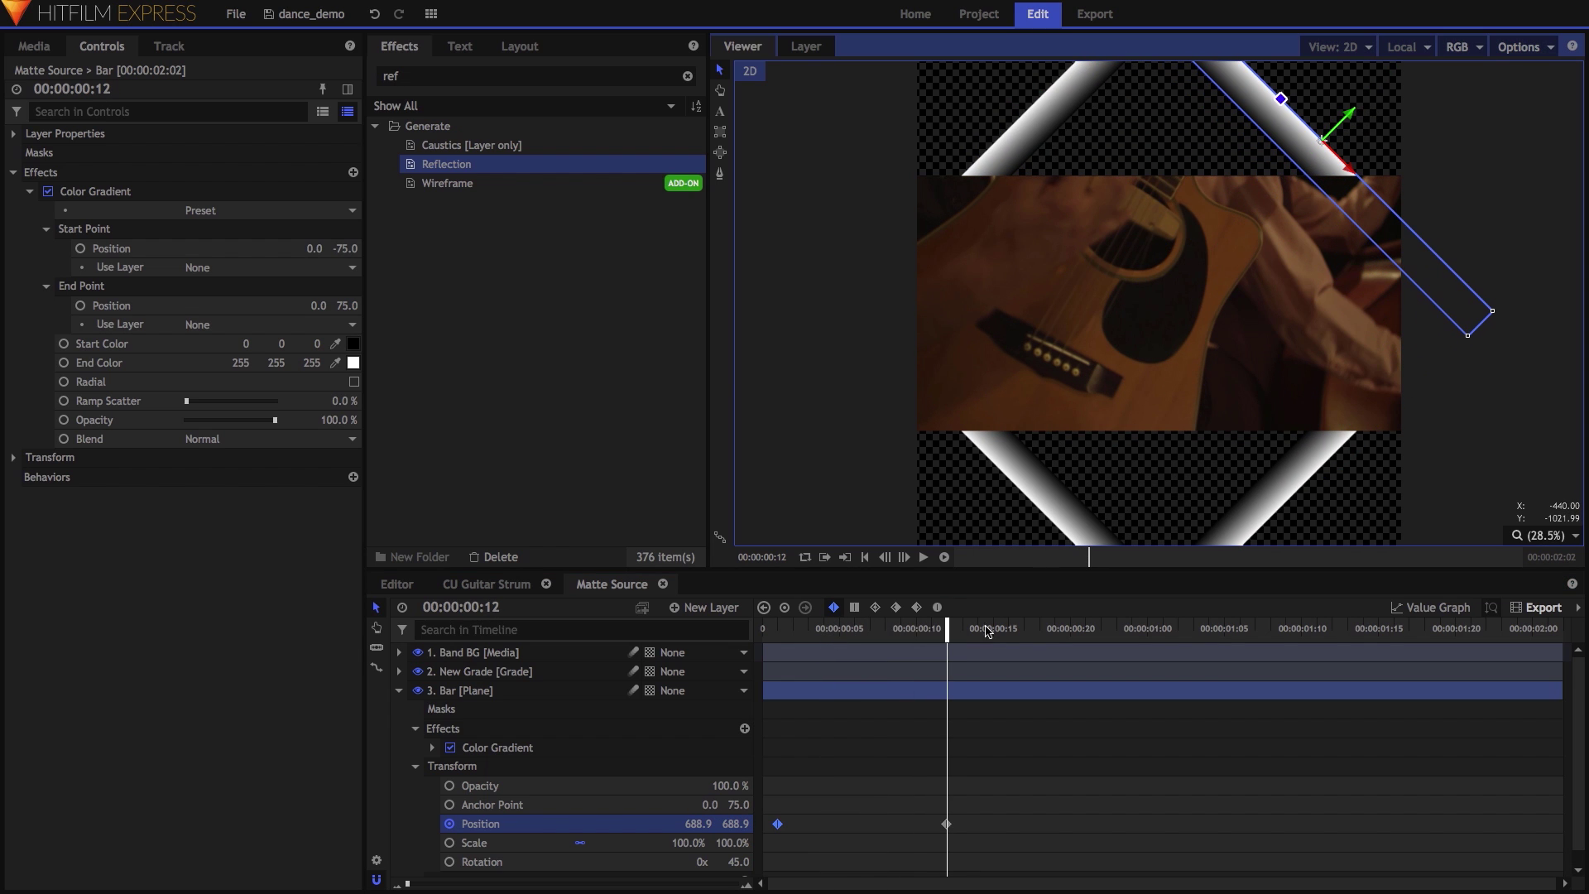
Ease both Position keyframes and shape their curves in the Value Graph.
{"action": "left_click_drag", "start_coordinate": [980, 786], "coordinate": [770, 835]}
{"action": "left_click", "coordinate": [937, 606]}
{"action": "left_click", "coordinate": [1438, 606]}
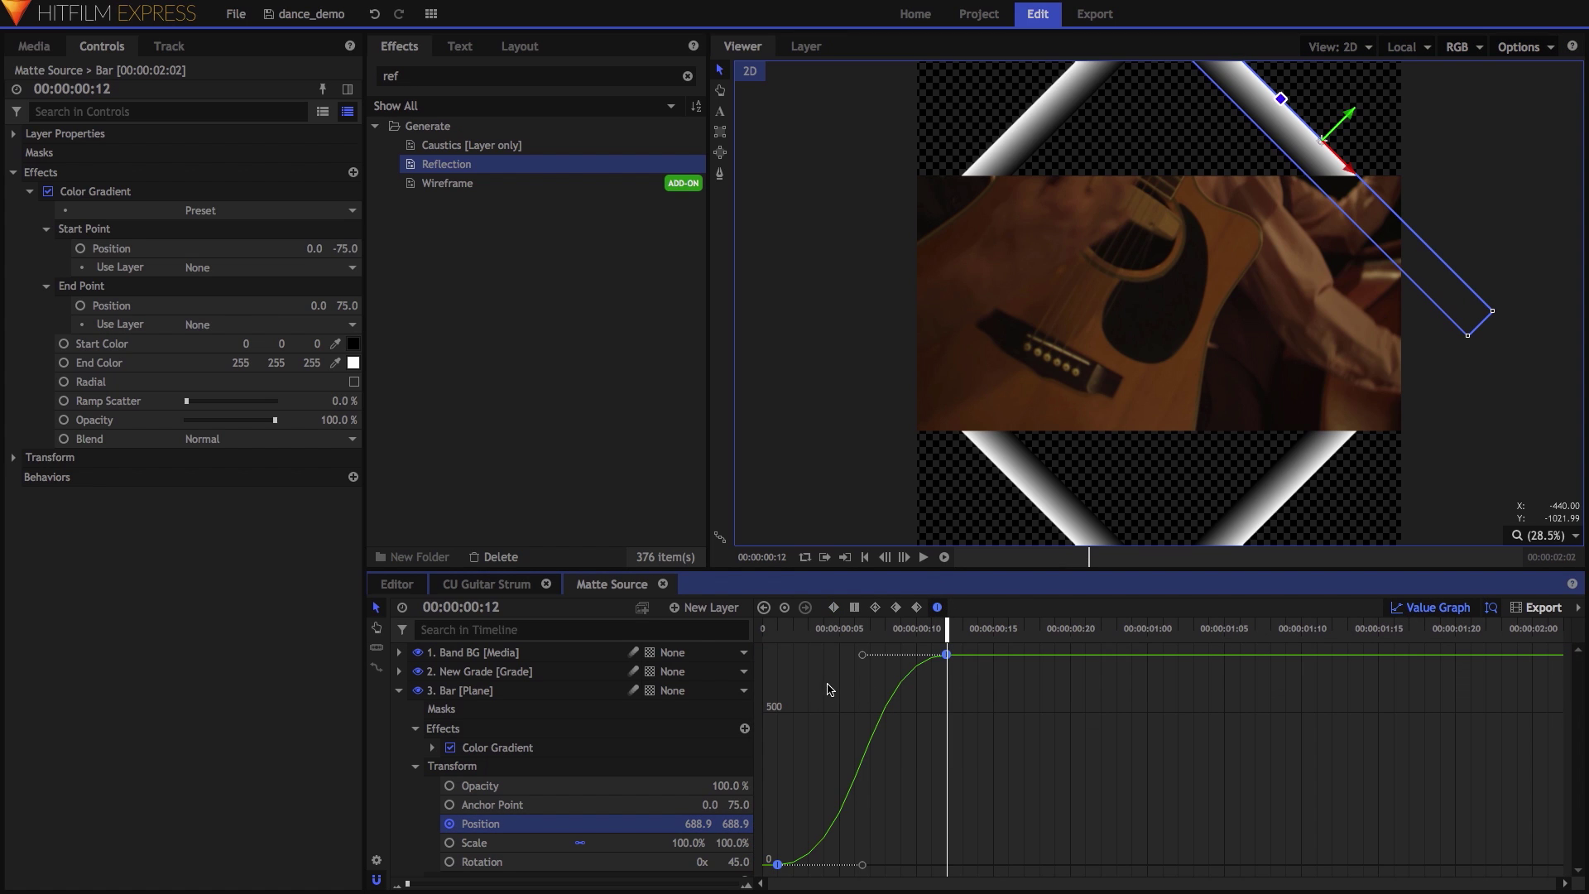
{"action": "left_click_drag", "start_coordinate": [859, 652], "coordinate": [896, 654]}
{"action": "left_click_drag", "start_coordinate": [859, 842], "coordinate": [842, 842]}
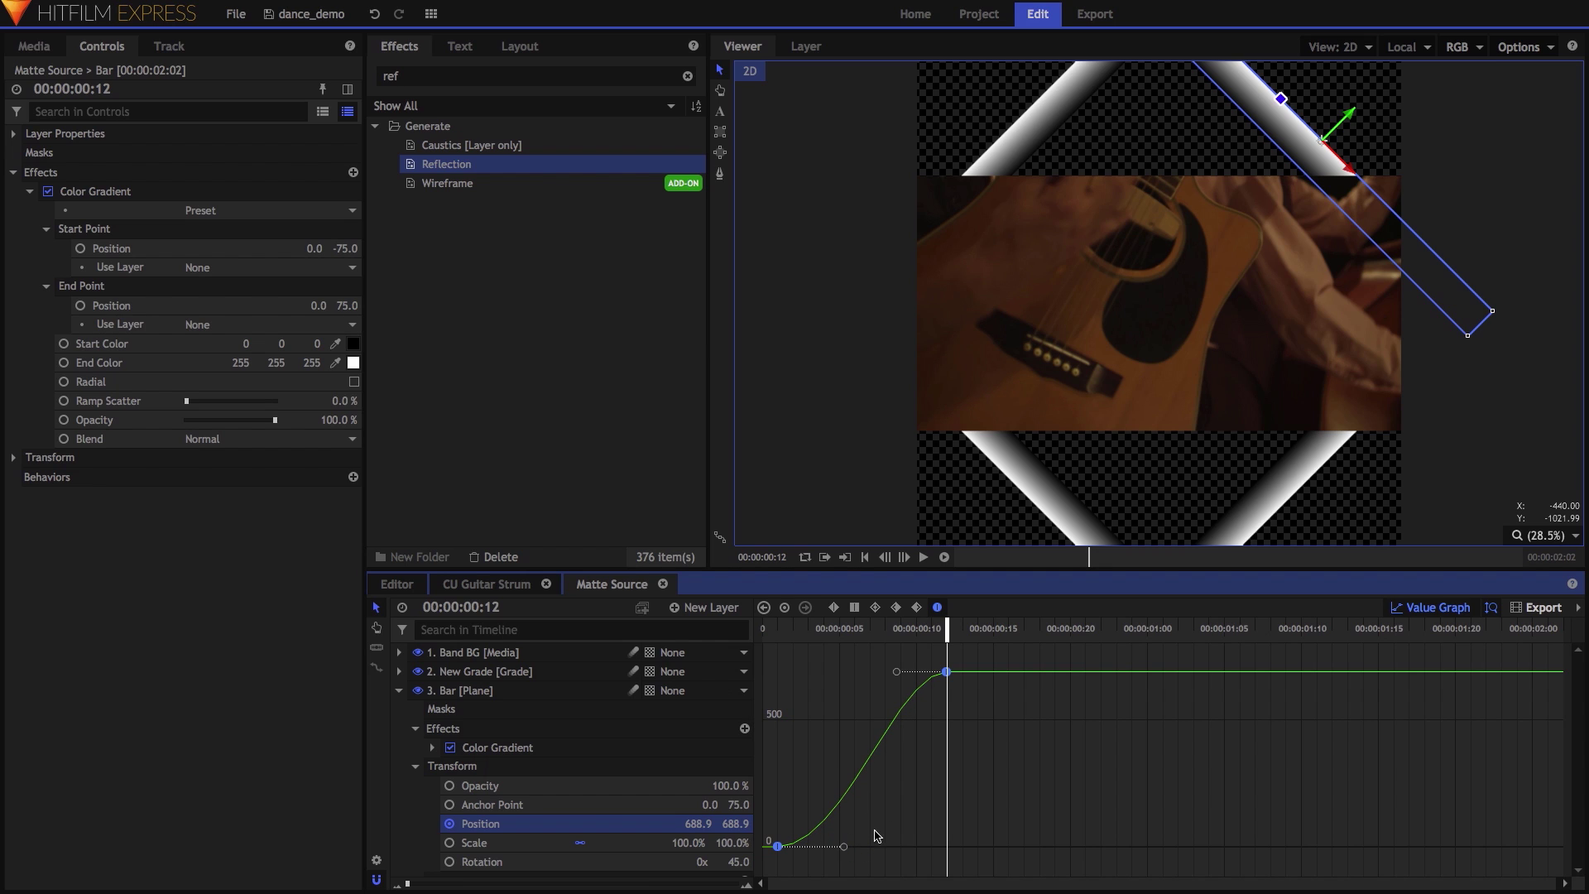
{"action": "left_click", "coordinate": [1440, 608]}
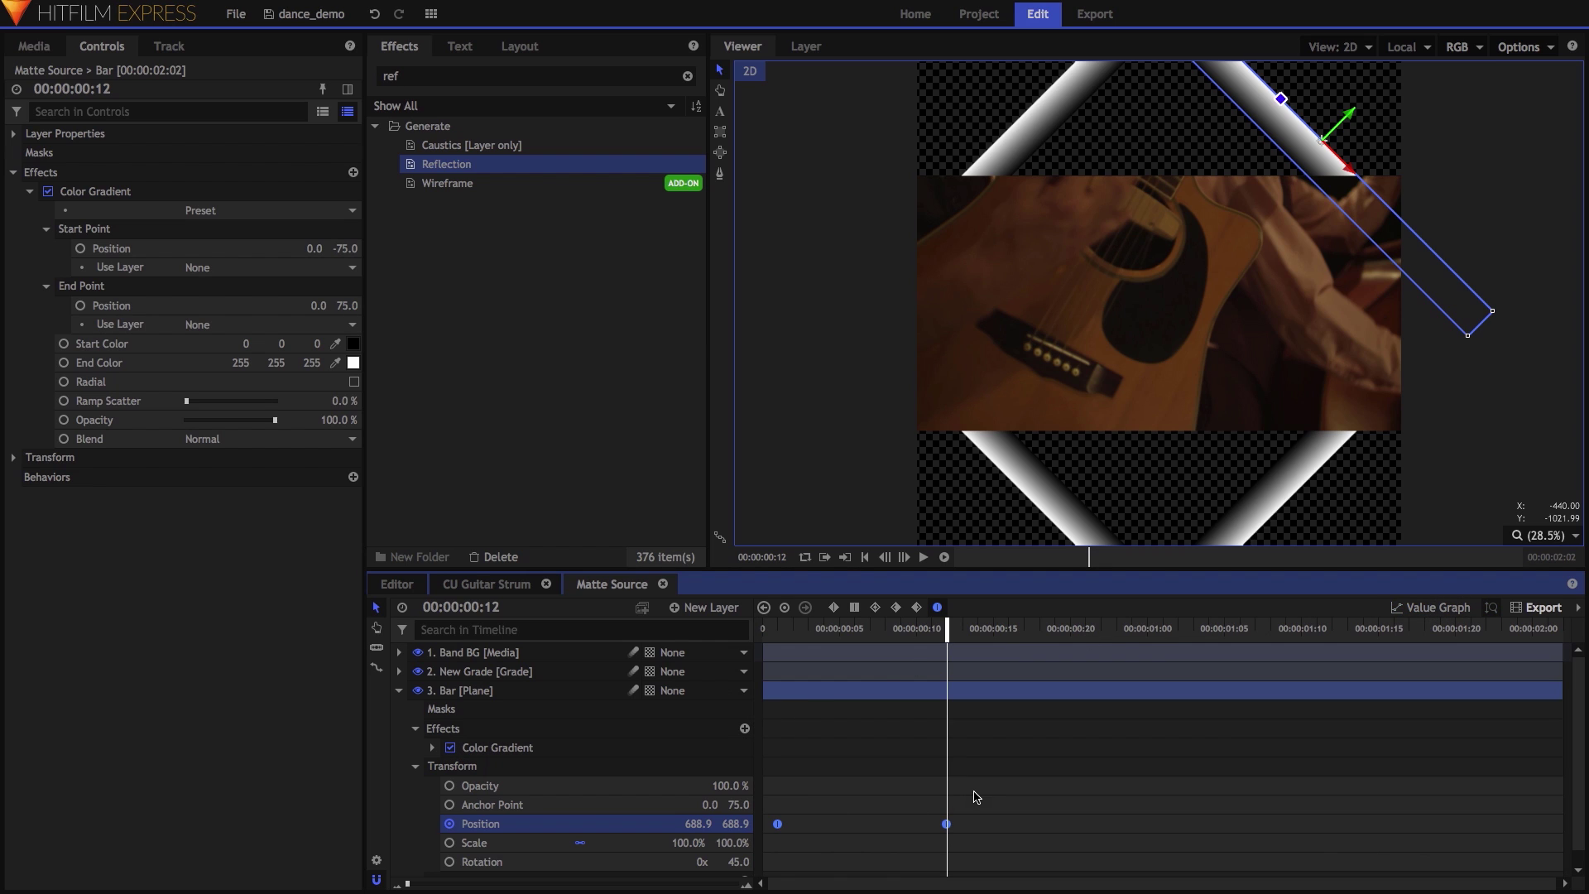
Add a Position keyframe of 0,0 on the following frame.
{"action": "key", "text": "Right"}
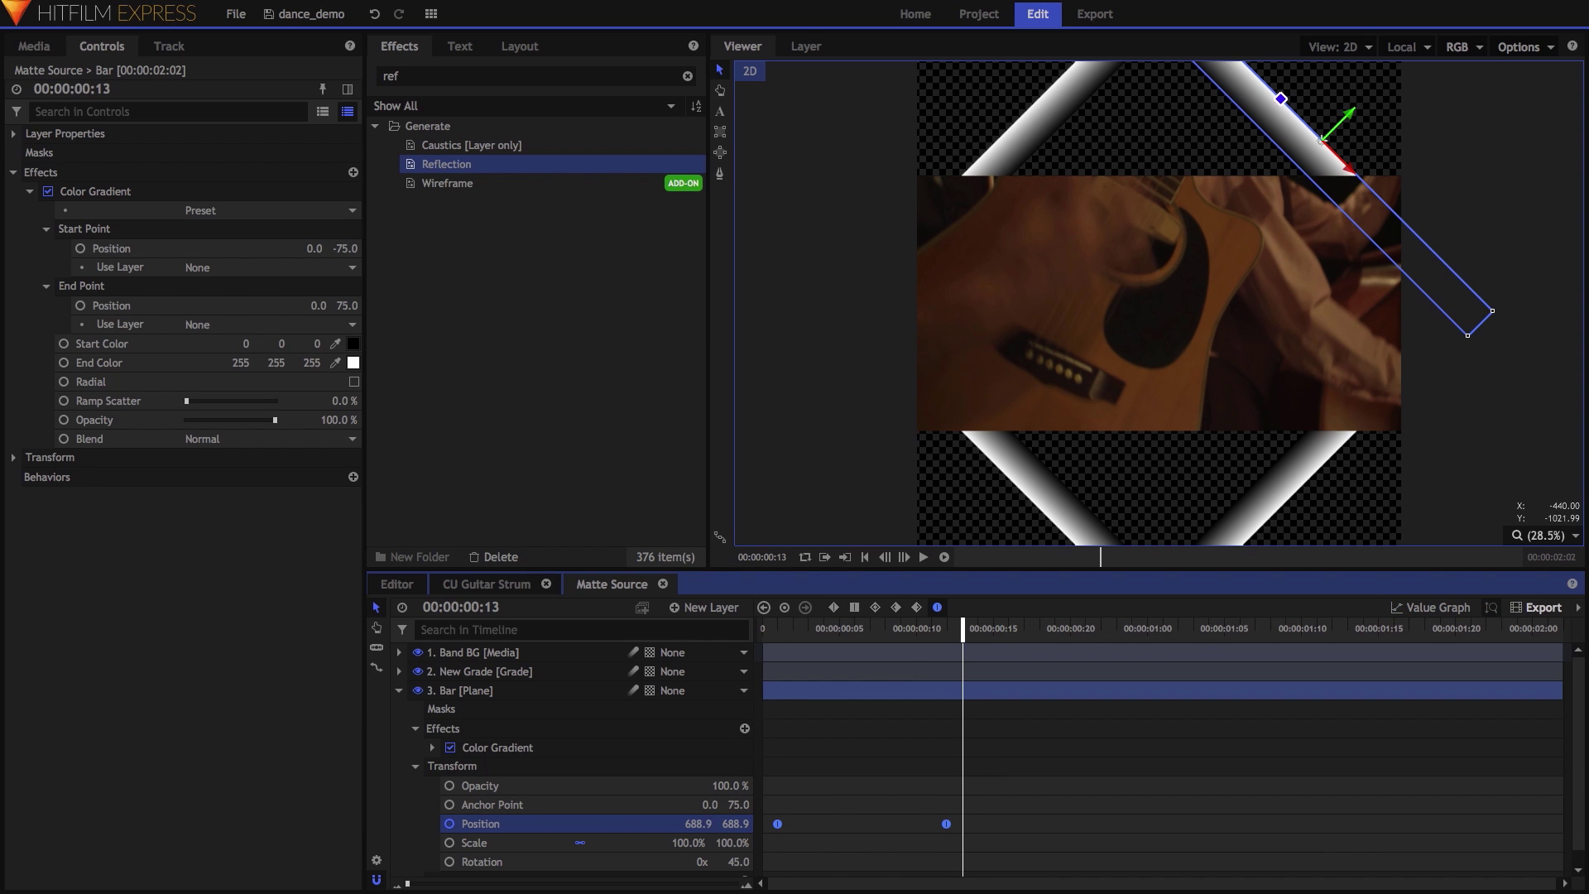
{"action": "left_click", "coordinate": [710, 824]}
{"action": "type", "text": "0"}
{"action": "key", "text": "Tab"}
{"action": "type", "text": "0"}
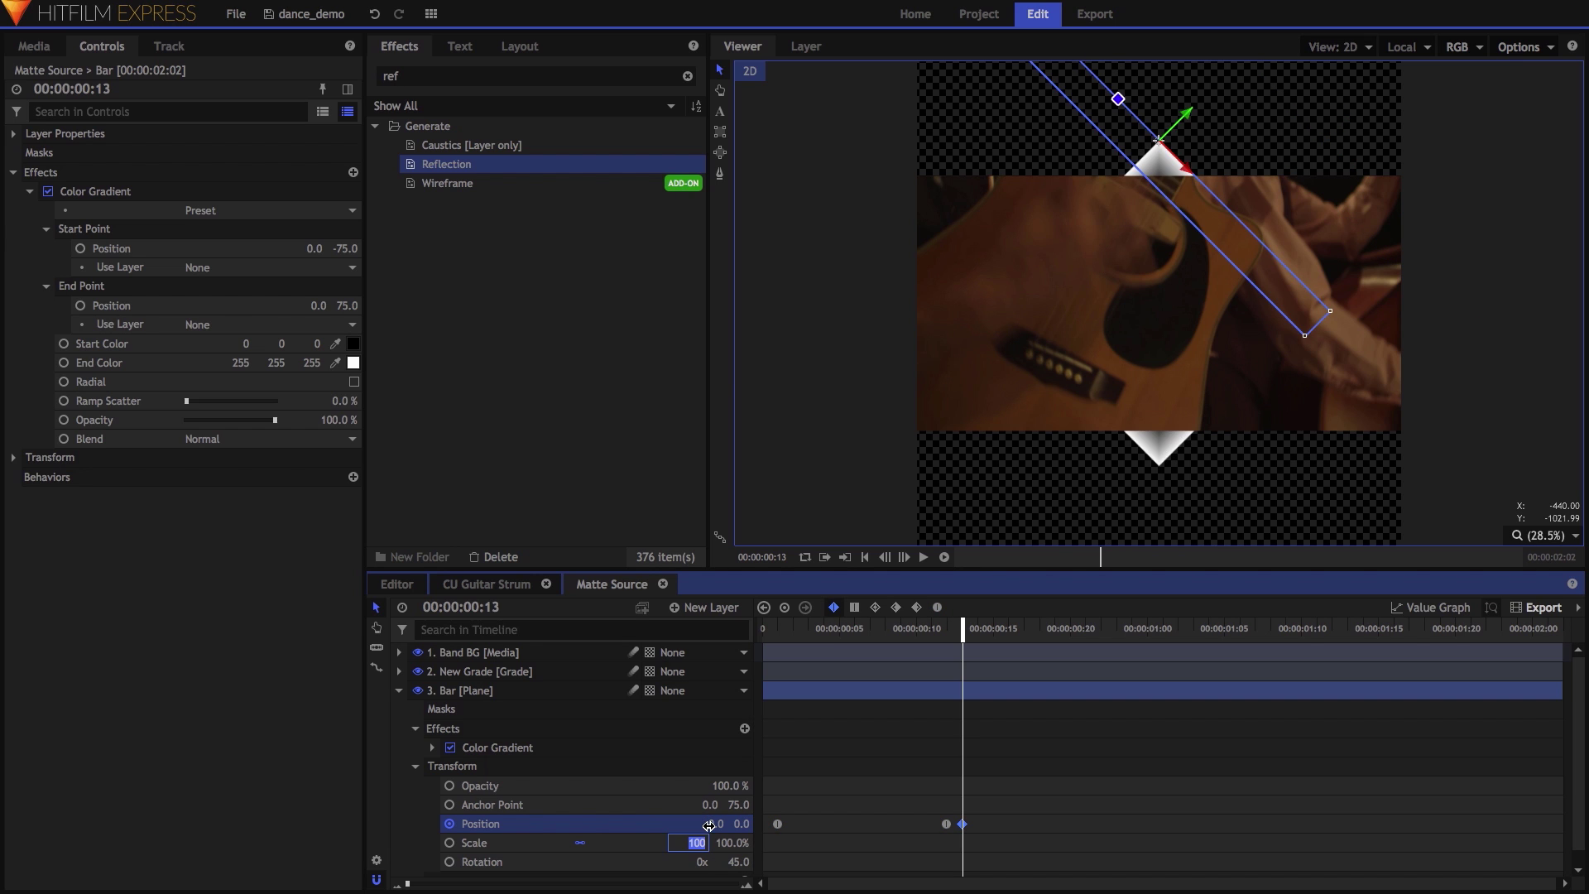
{"action": "key", "text": "Tab"}
Copy the three Position keyframes and paste them at frame 14 and again later in the clip.
{"action": "left_click_drag", "start_coordinate": [1007, 813], "coordinate": [763, 844]}
{"action": "key", "text": "Right"}
{"action": "key", "text": "ctrl+c"}
{"action": "key", "text": "ctrl+v"}
{"action": "left_click_drag", "start_coordinate": [977, 629], "coordinate": [1270, 633]}
{"action": "key", "text": "ctrl+v"}
{"action": "key", "text": "ctrl+v"}
Unlink Bar's Scale and keyframe its height from 100% down to 86% at frame 12.
{"action": "scroll", "coordinate": [901, 687], "scroll_direction": "down", "scroll_amount": 1}
{"action": "left_click", "coordinate": [803, 630]}
{"action": "left_click_drag", "start_coordinate": [803, 630], "coordinate": [778, 631]}
{"action": "left_click", "coordinate": [449, 829]}
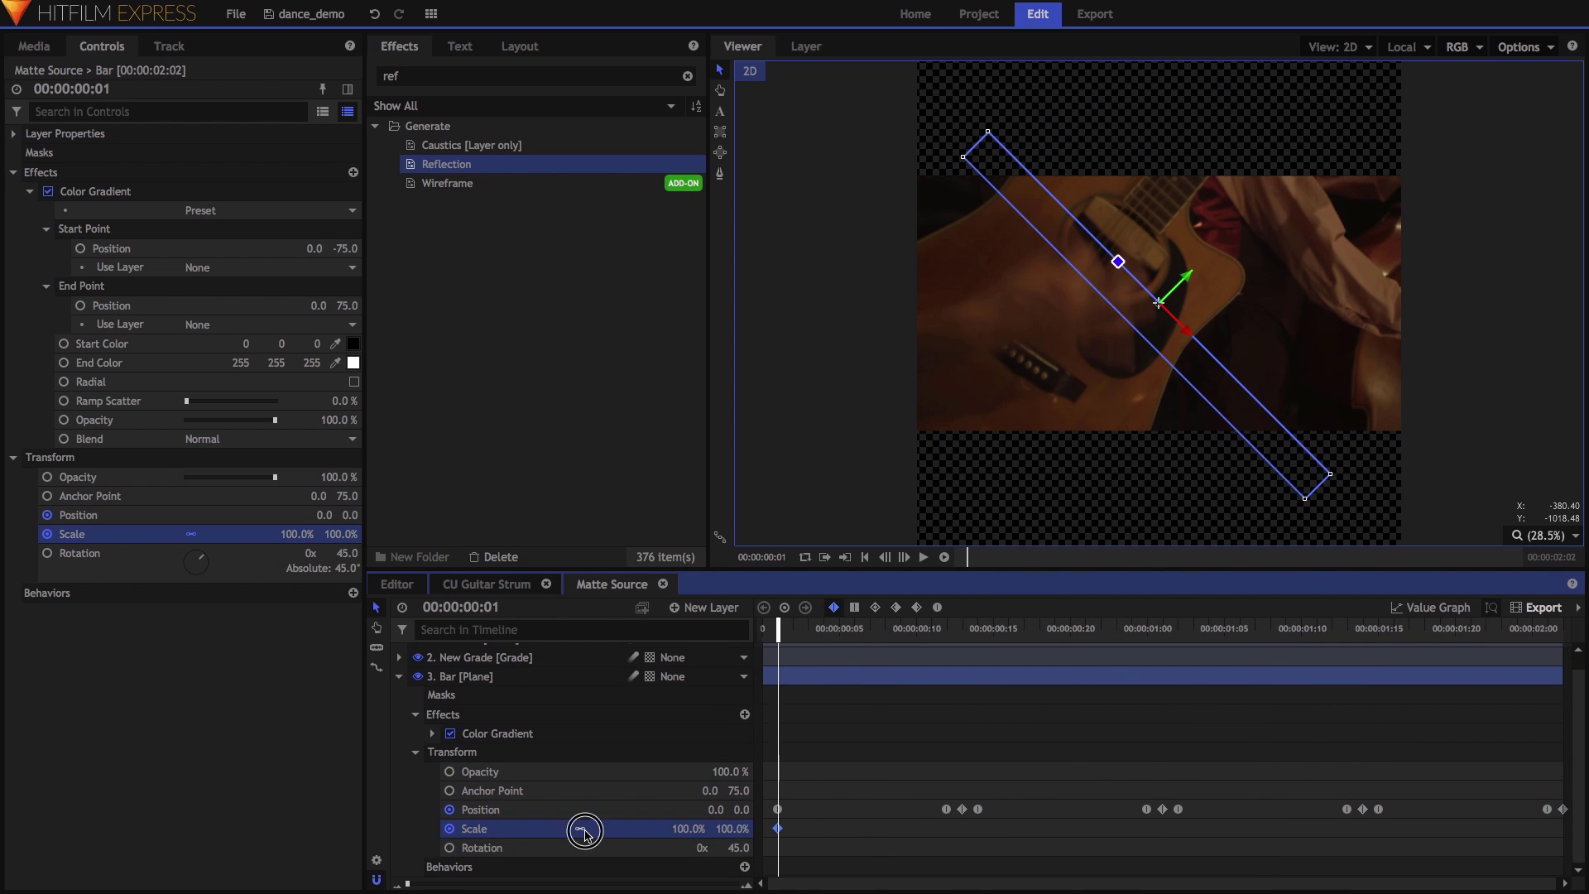
{"action": "left_click", "coordinate": [580, 829]}
{"action": "left_click_drag", "start_coordinate": [732, 828], "coordinate": [749, 829]}
{"action": "scroll", "coordinate": [420, 656], "scroll_direction": "up", "scroll_amount": 1}
{"action": "left_click", "coordinate": [418, 652]}
{"action": "left_click_drag", "start_coordinate": [778, 630], "coordinate": [947, 631]}
{"action": "left_click_drag", "start_coordinate": [733, 842], "coordinate": [662, 842]}
Copy the first Scale keyframe and paste it twice after it.
{"action": "key", "text": "Right"}
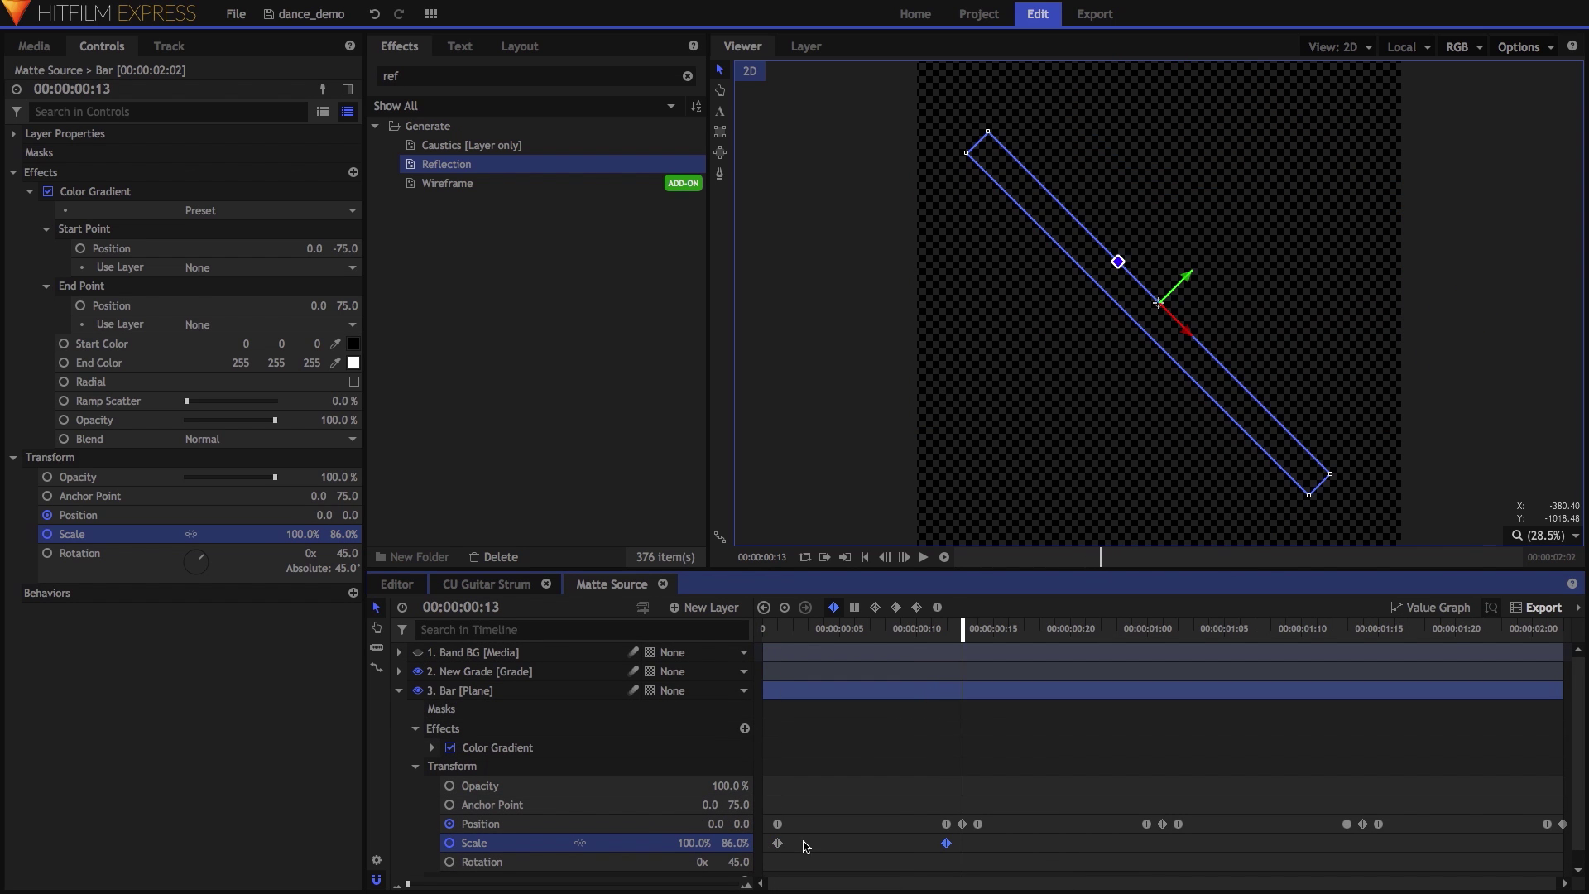
{"action": "right_click", "coordinate": [777, 842]}
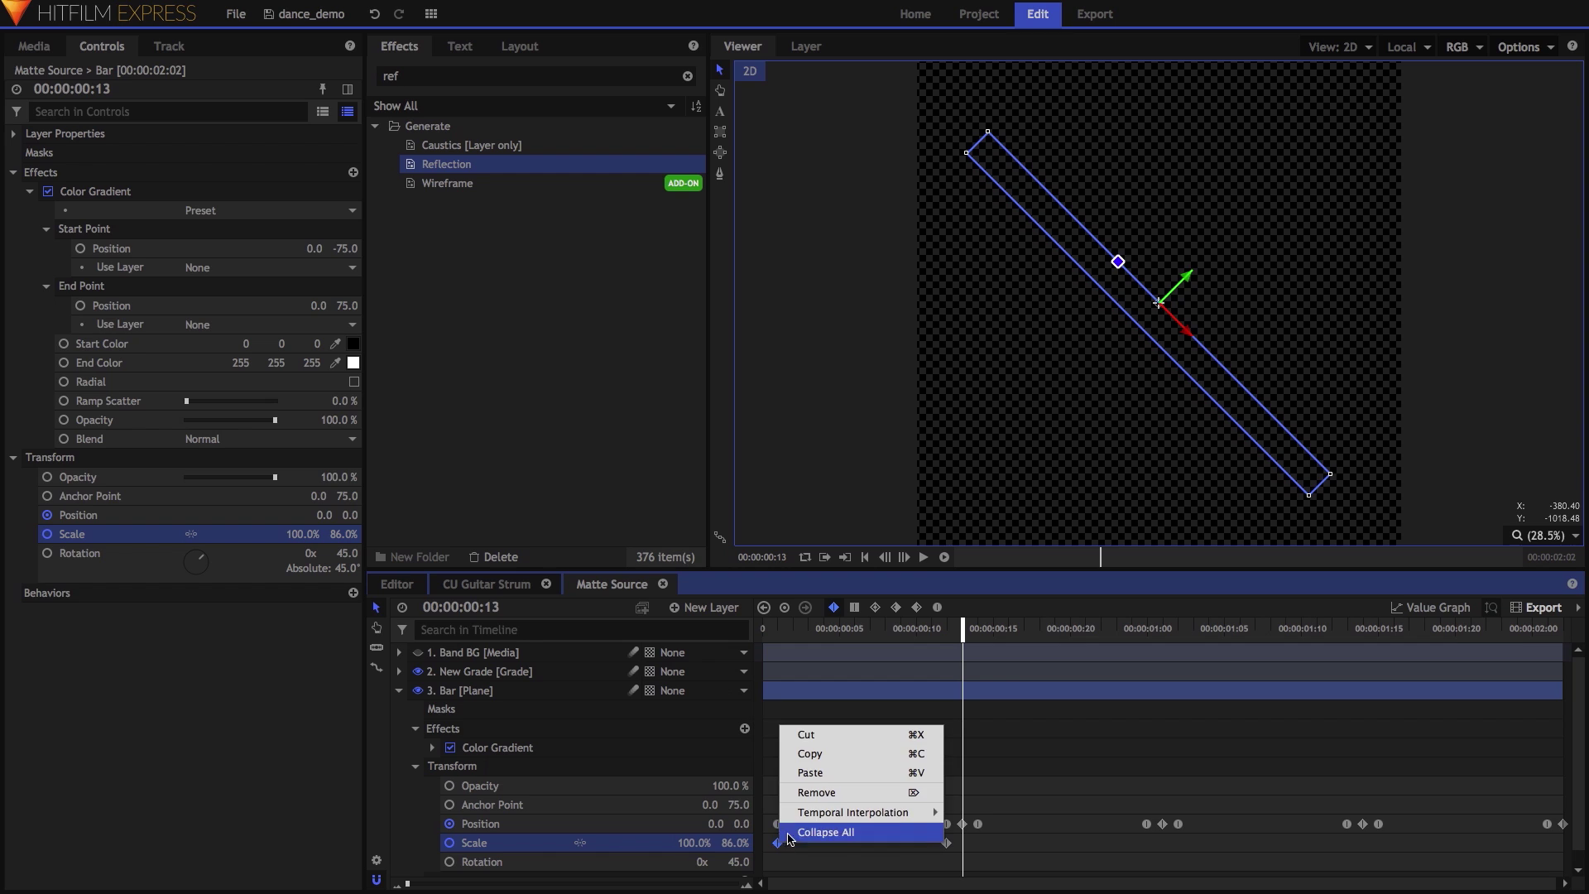
{"action": "left_click", "coordinate": [816, 754]}
{"action": "right_click", "coordinate": [976, 840]}
{"action": "left_click", "coordinate": [1008, 787]}
{"action": "right_click", "coordinate": [979, 832]}
{"action": "left_click", "coordinate": [1008, 779]}
Repeat the Scale keyframe group at 00:00:01:02 and 00:00:01:15, then play back the matte.
{"action": "left_click", "coordinate": [1191, 633]}
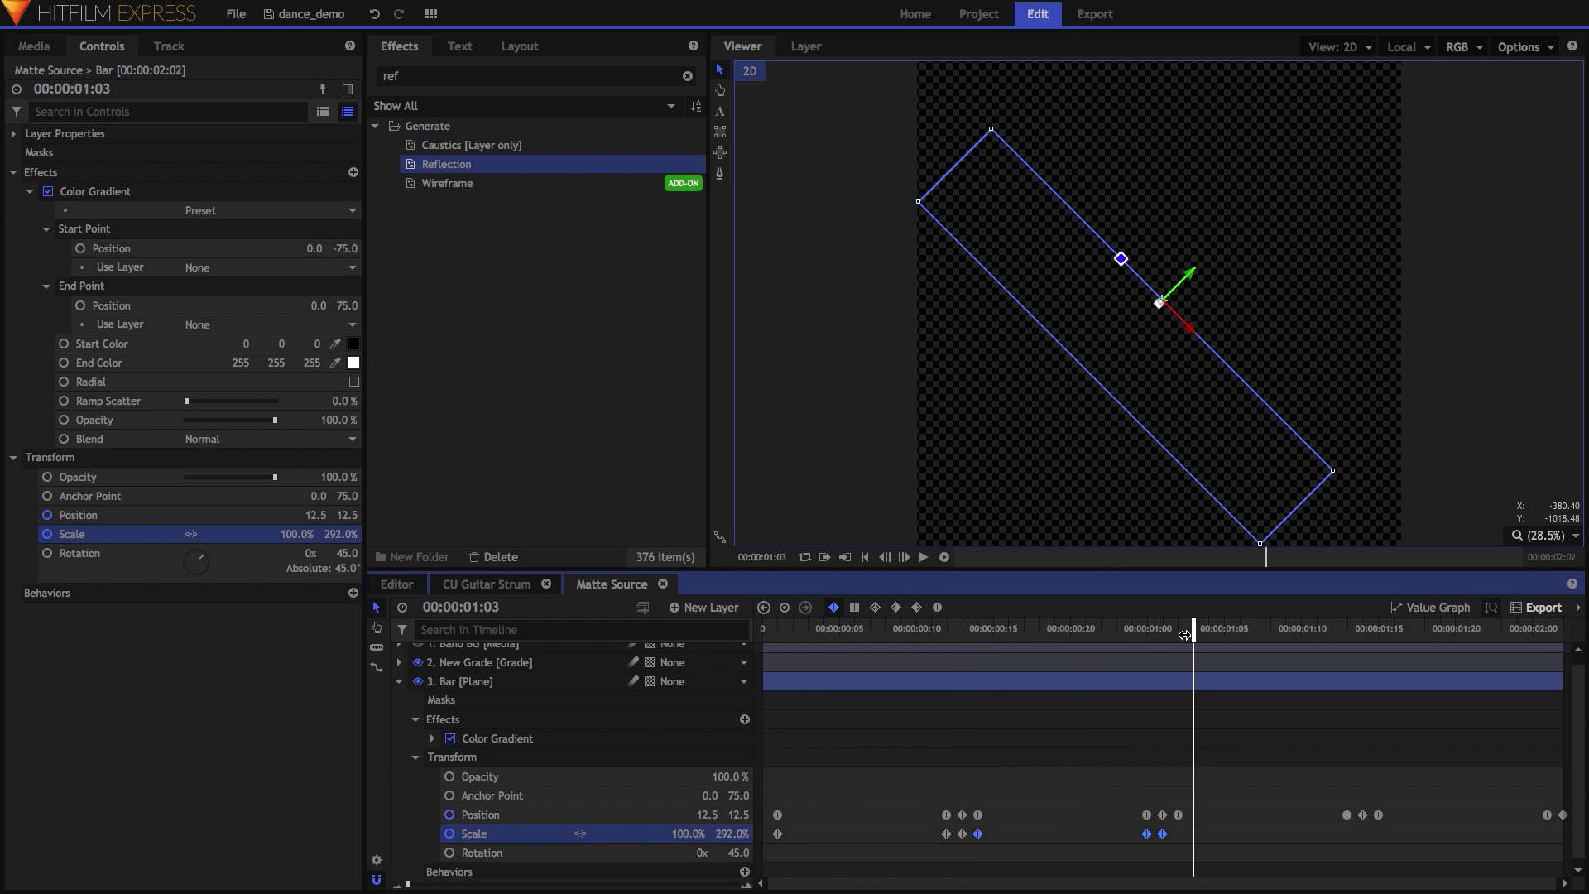
{"action": "left_click", "coordinate": [1178, 631]}
{"action": "right_click", "coordinate": [1182, 837]}
{"action": "left_click", "coordinate": [1208, 761]}
{"action": "left_click", "coordinate": [1378, 630]}
{"action": "right_click", "coordinate": [1380, 835]}
{"action": "left_click", "coordinate": [1406, 815]}
{"action": "right_click", "coordinate": [1381, 839]}
{"action": "left_click", "coordinate": [1424, 790]}
{"action": "key", "text": "space"}
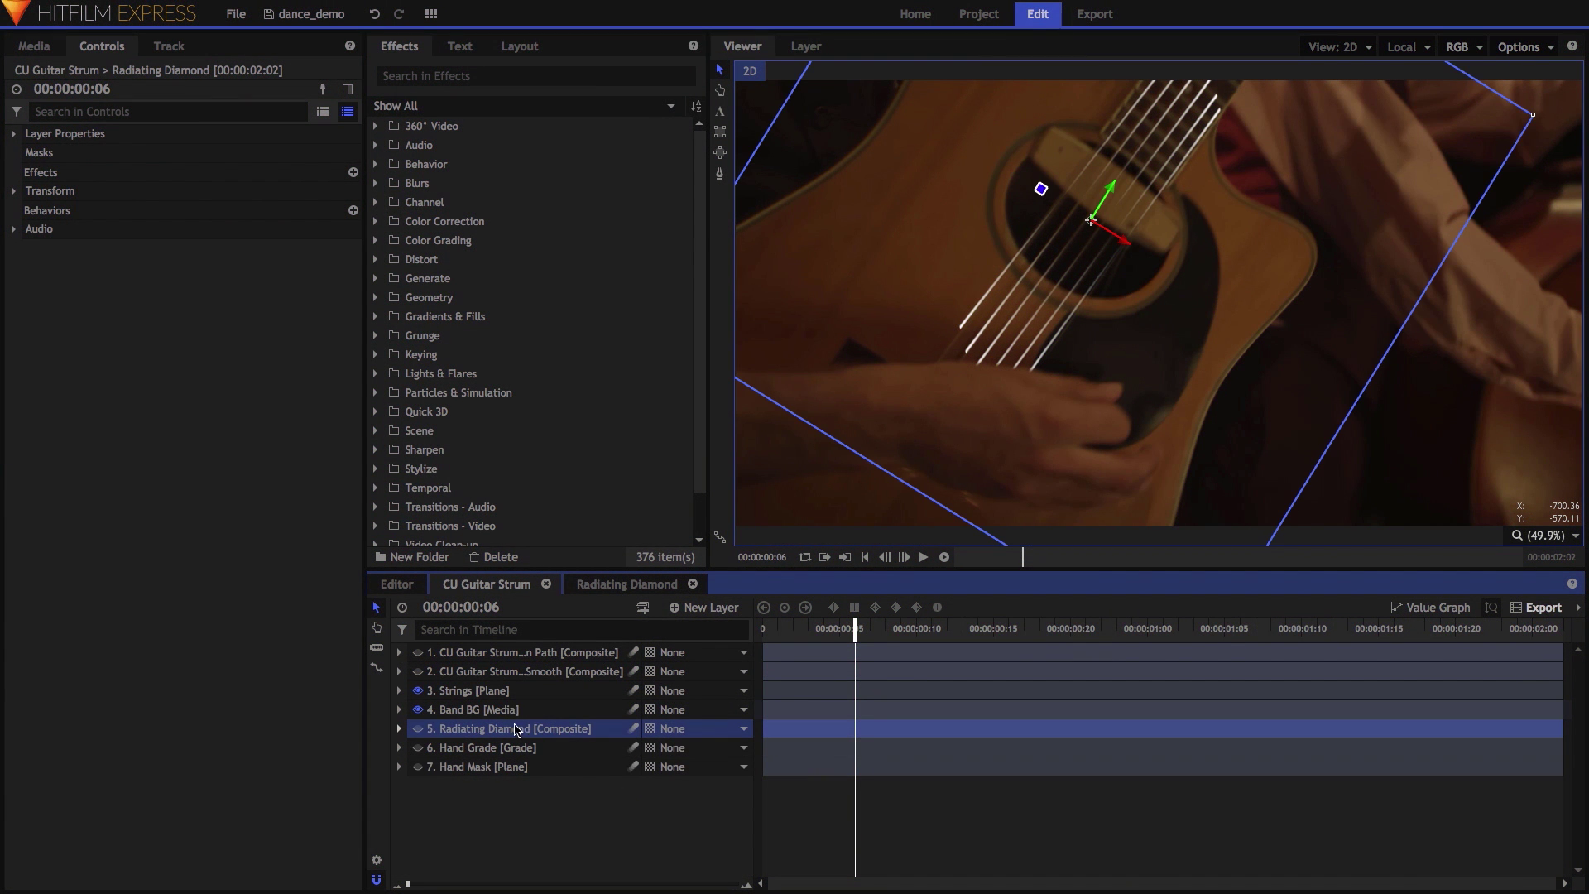
Preview the Radiating Diamond animation, then check that Strings' Set Matte uses its inverted luminance.
{"action": "left_click", "coordinate": [632, 584]}
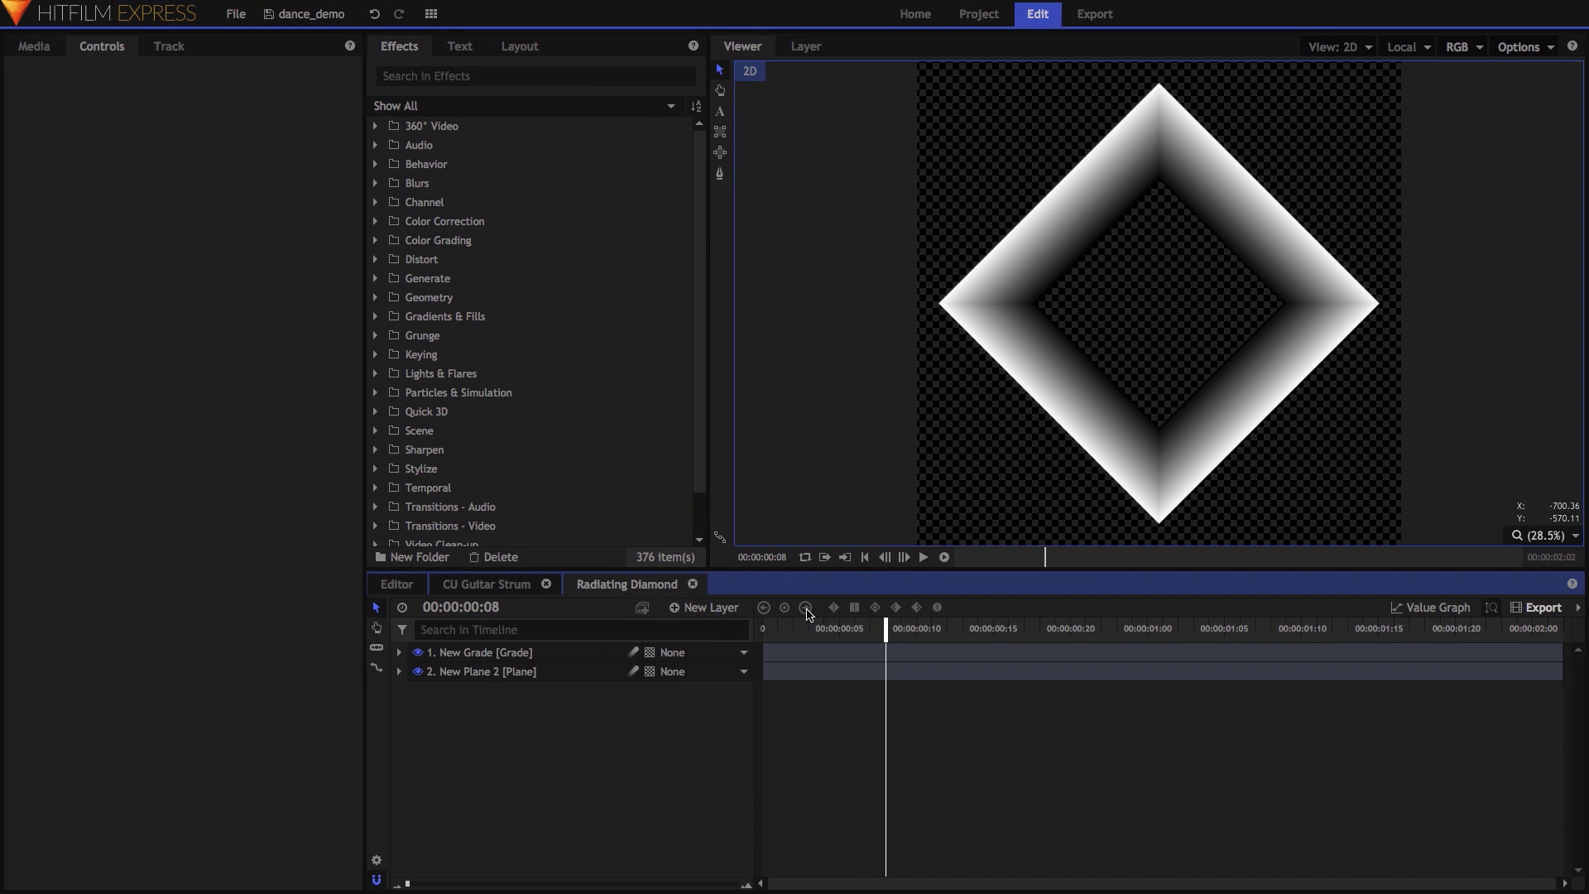
{"action": "left_click_drag", "start_coordinate": [809, 619], "coordinate": [855, 628]}
{"action": "left_click", "coordinate": [480, 585]}
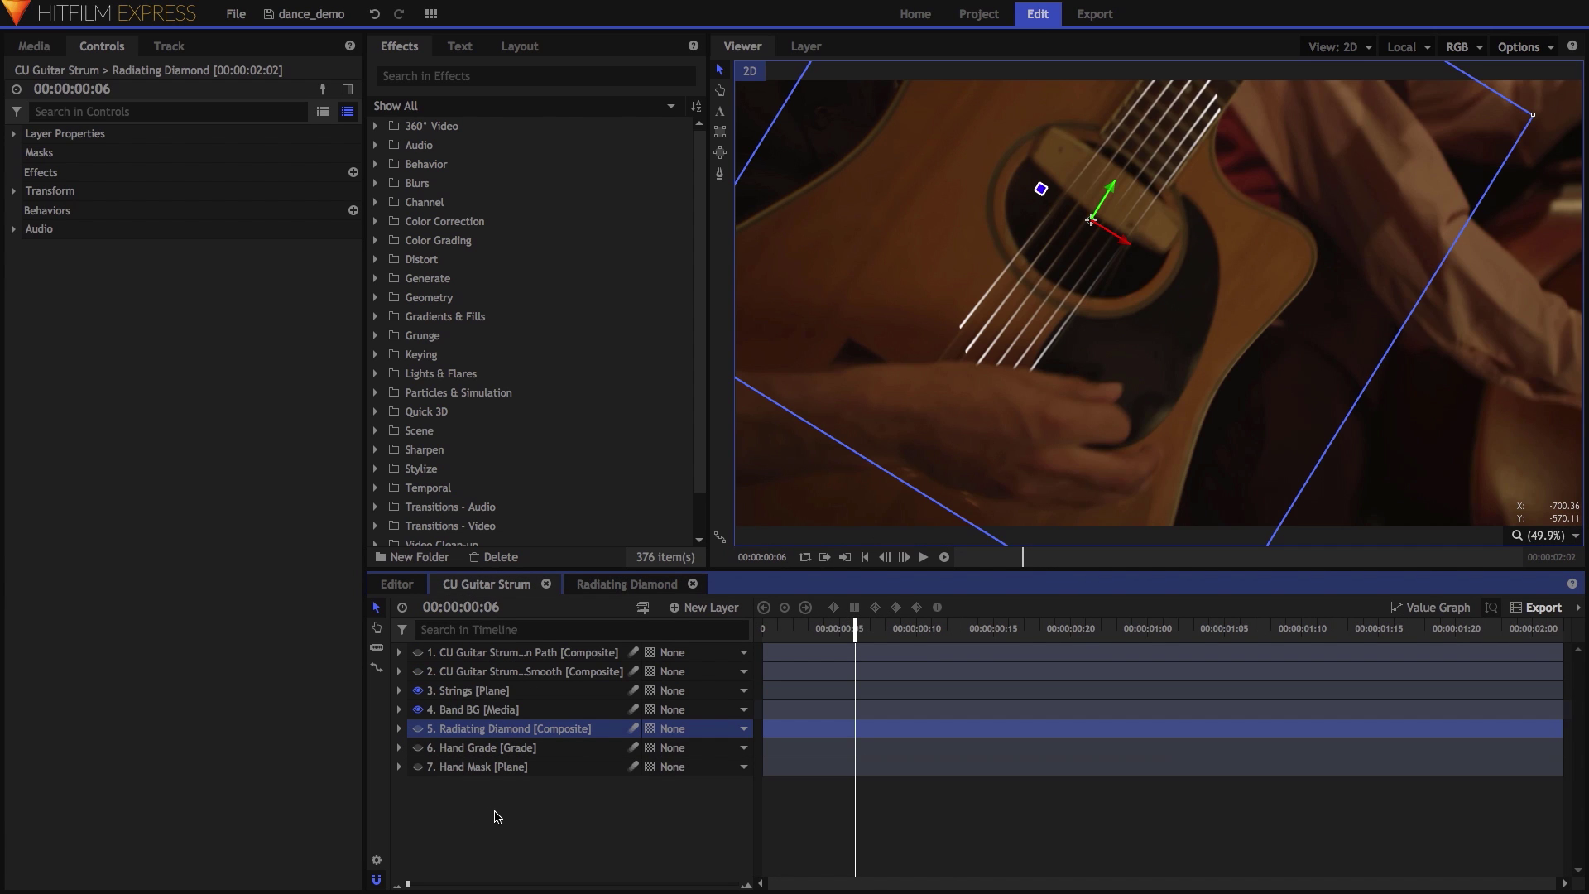
{"action": "left_click", "coordinate": [466, 690]}
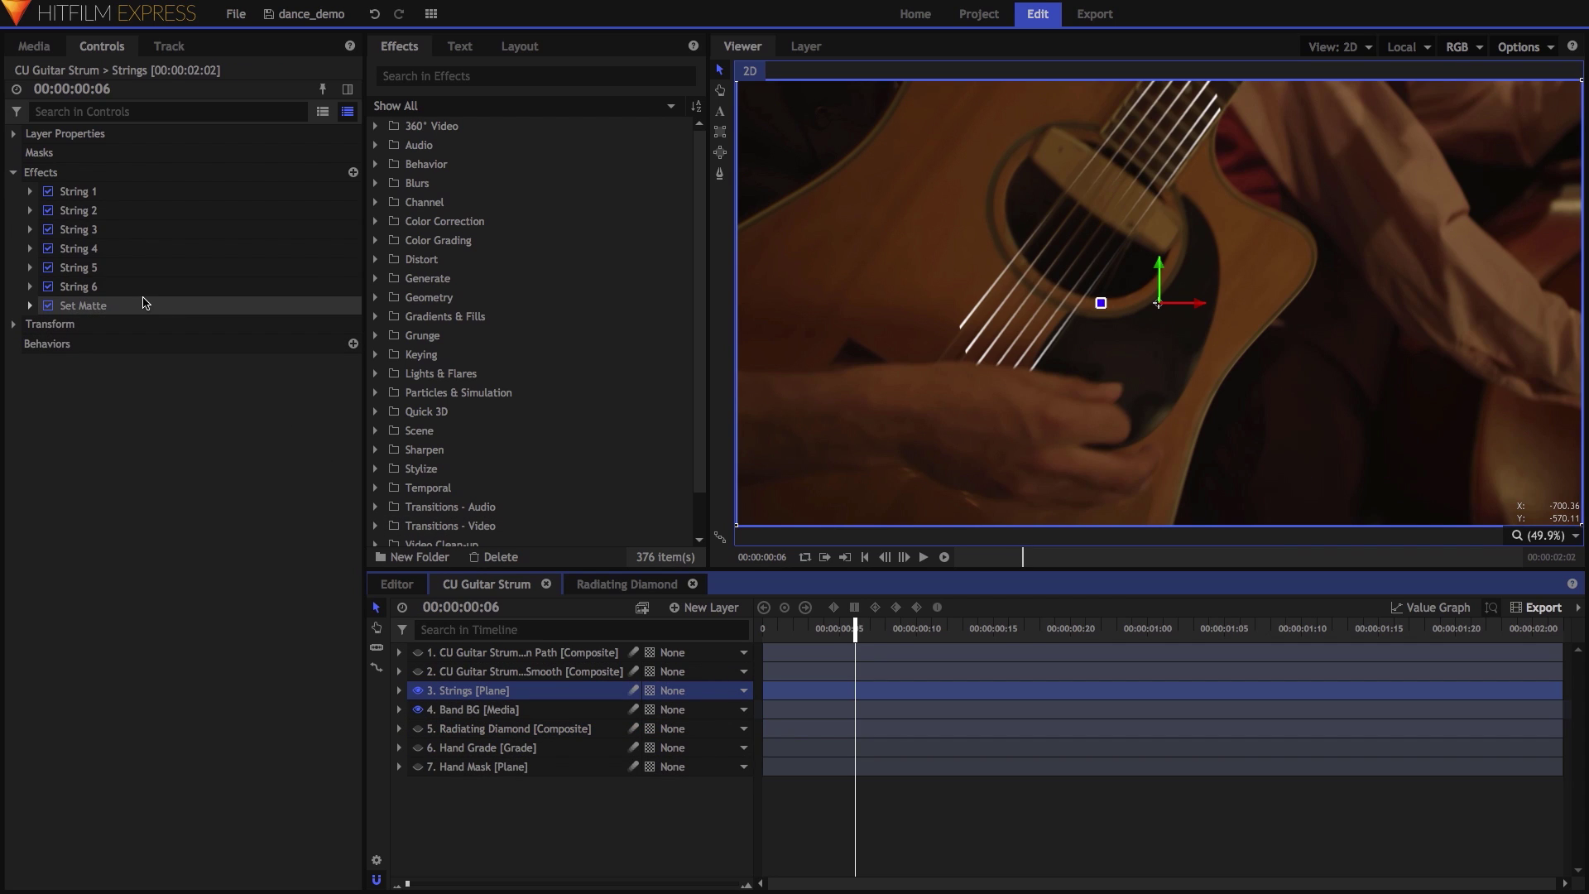
{"action": "left_click", "coordinate": [28, 306]}
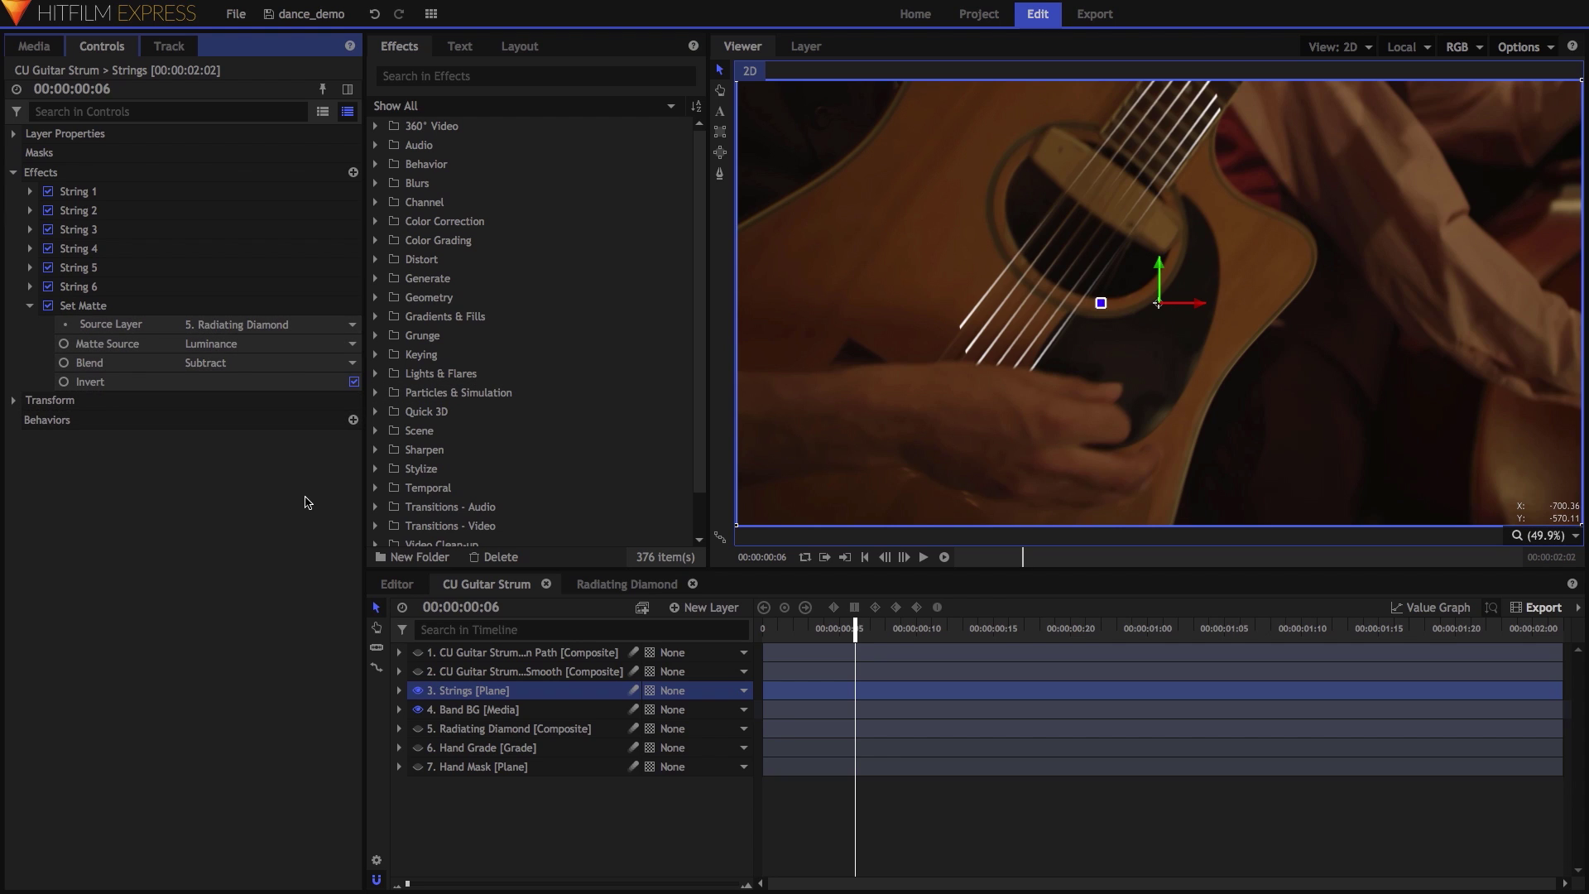
{"action": "left_click", "coordinate": [496, 731]}
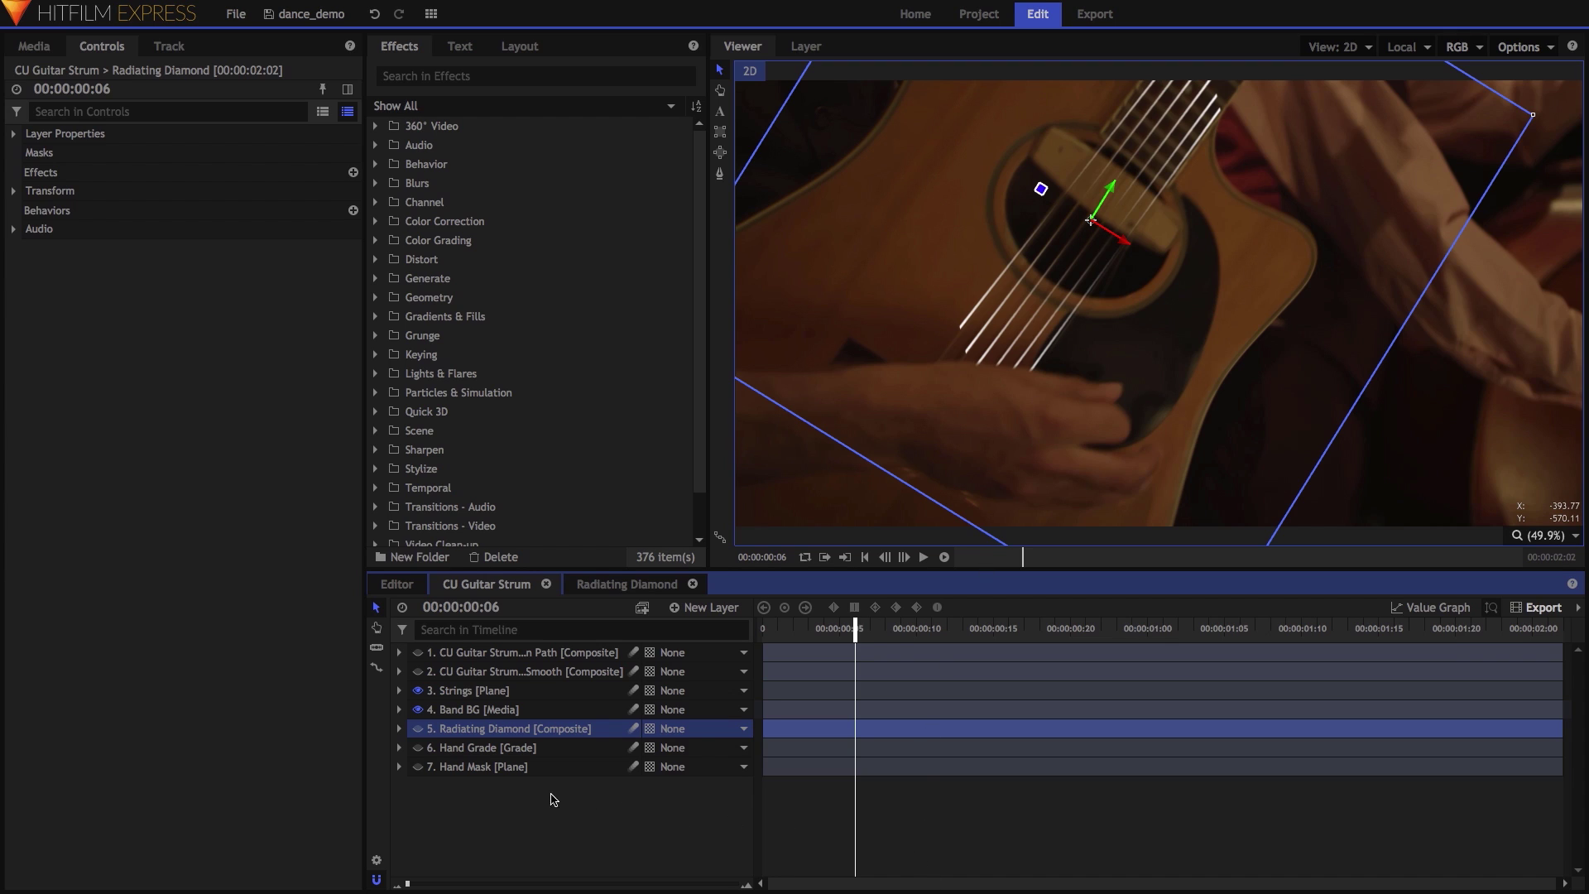
{"action": "left_click", "coordinate": [399, 728]}
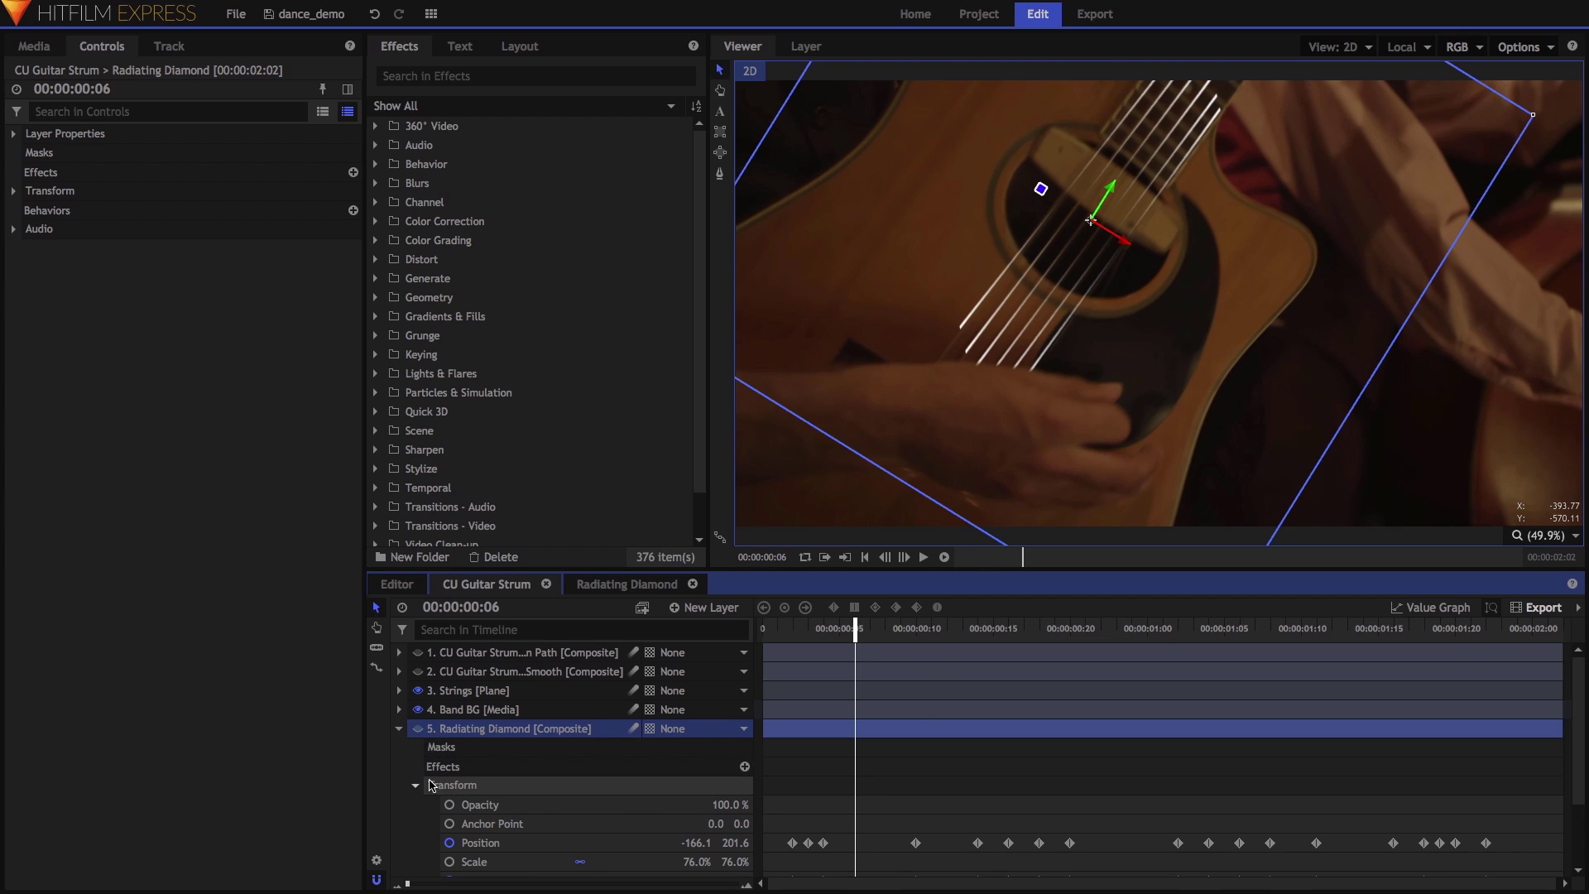
{"action": "scroll", "coordinate": [496, 776], "scroll_direction": "down", "scroll_amount": 2}
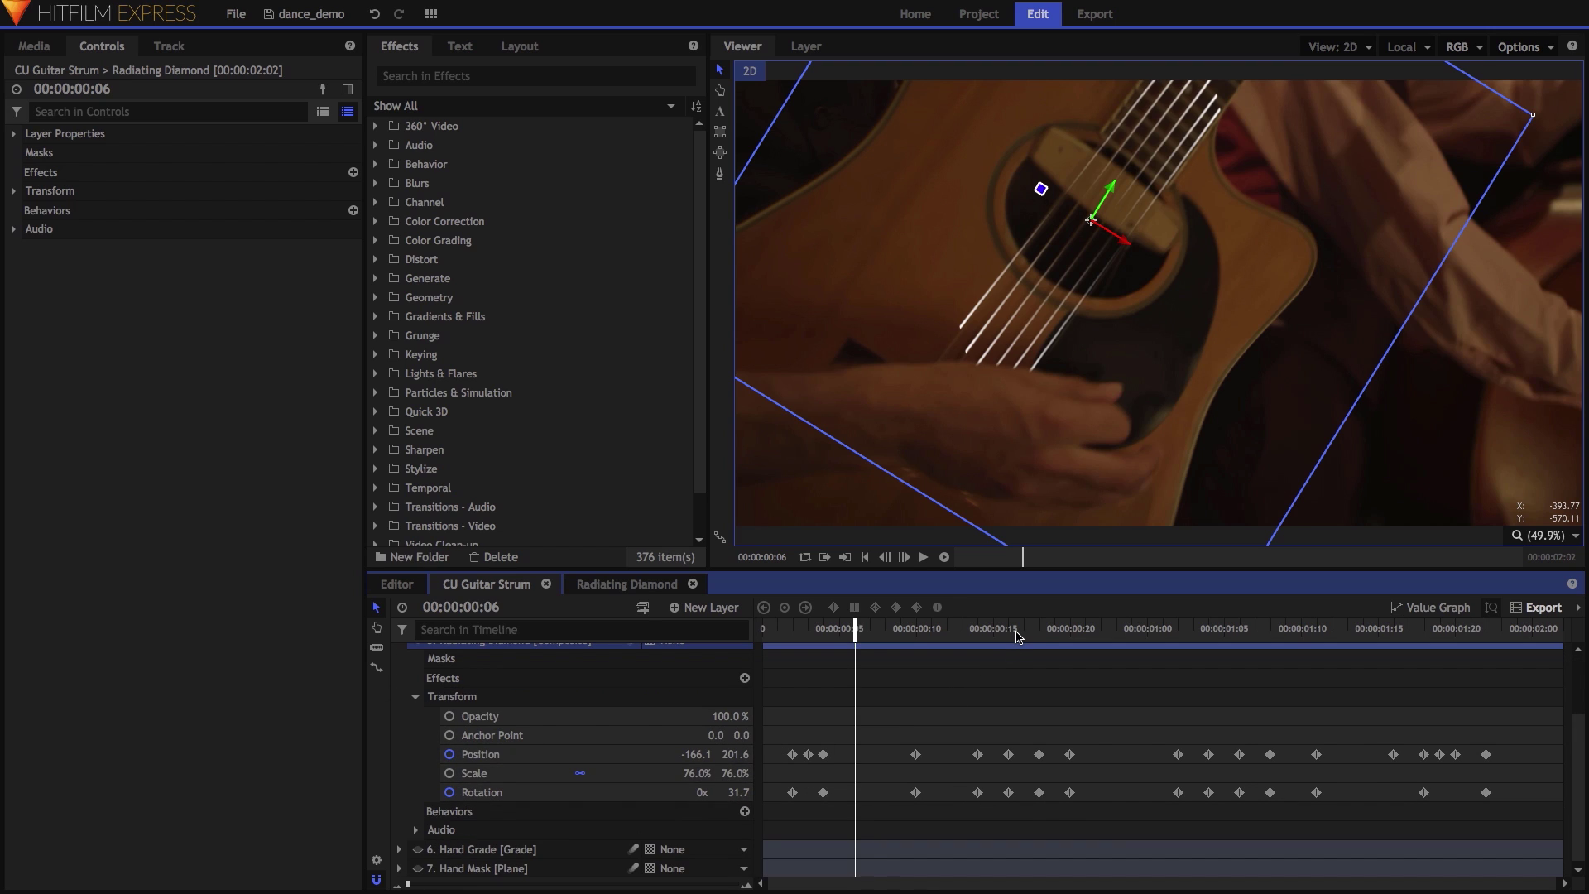
{"action": "left_click", "coordinate": [1016, 633]}
{"action": "left_click", "coordinate": [1208, 632]}
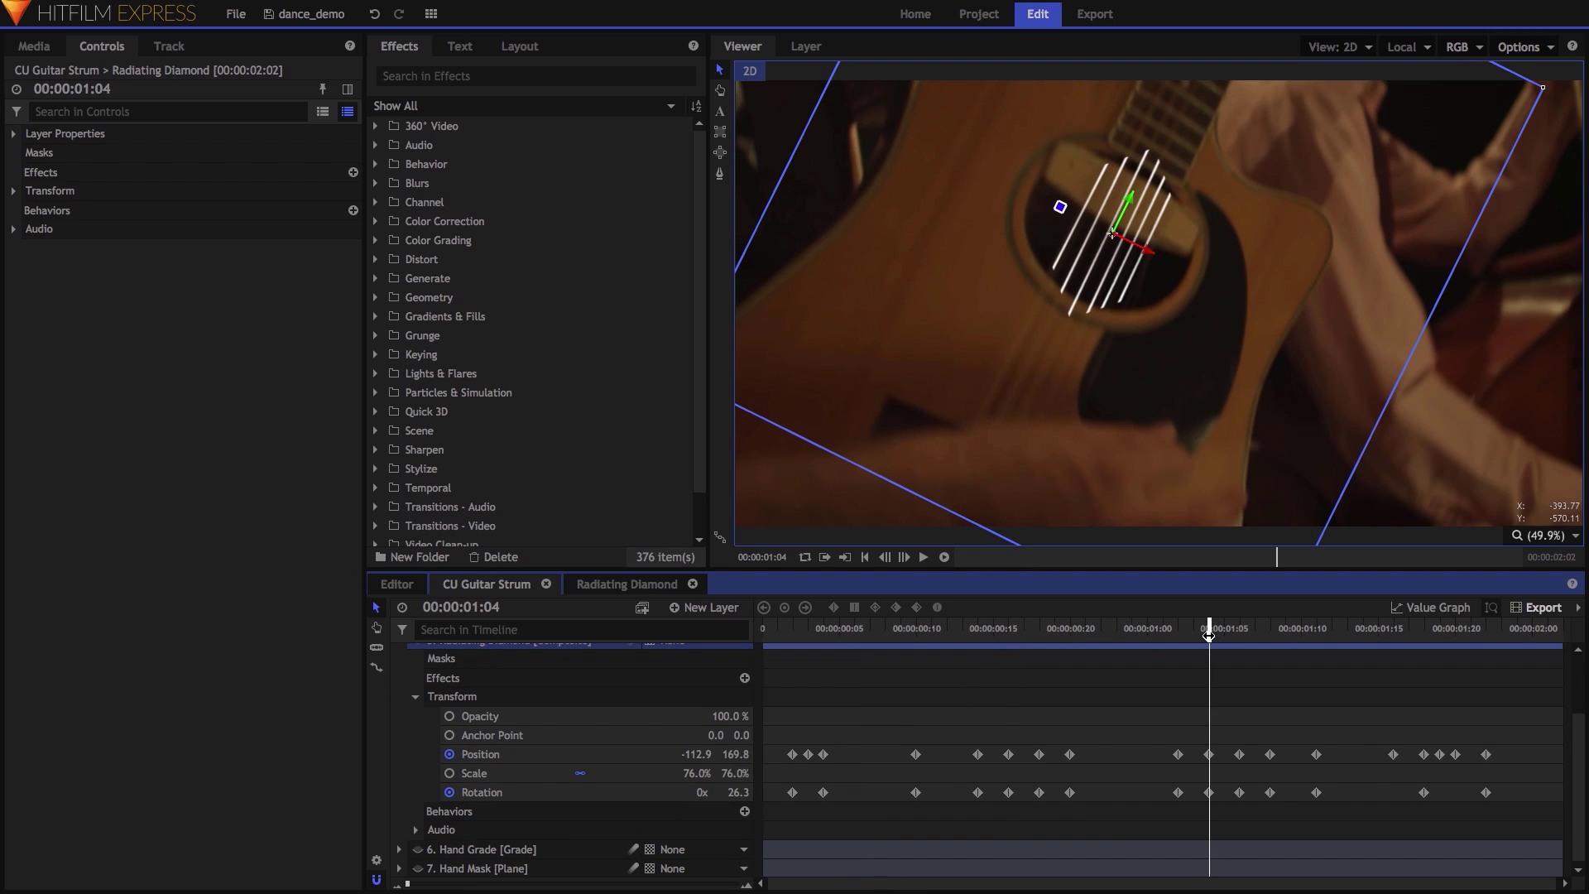
{"action": "left_click", "coordinate": [1450, 631]}
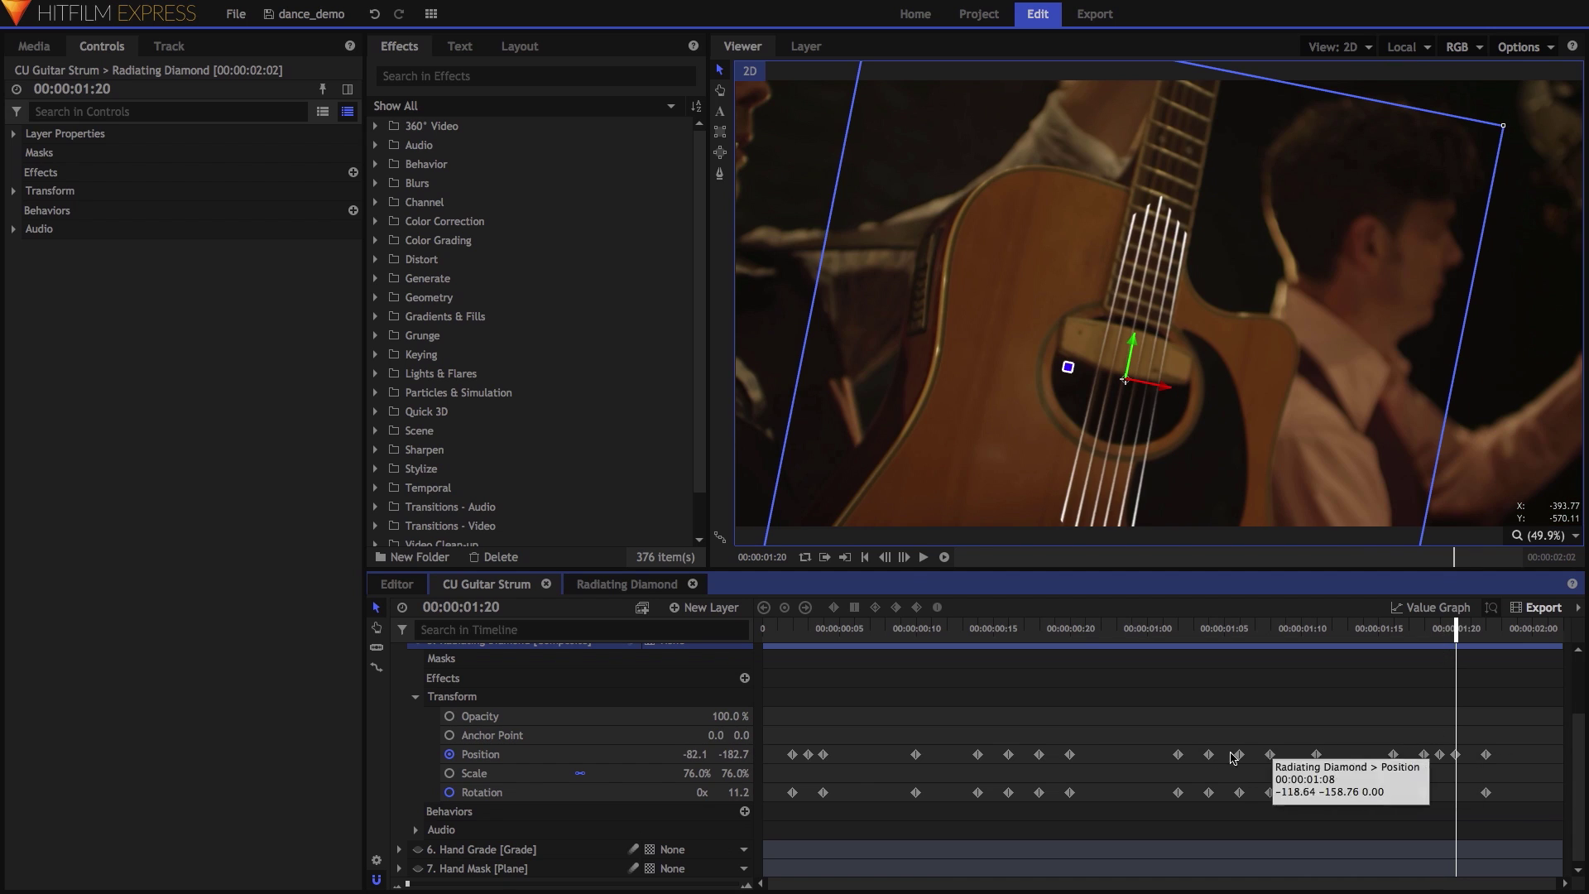
{"action": "scroll", "coordinate": [476, 726], "scroll_direction": "up", "scroll_amount": 3}
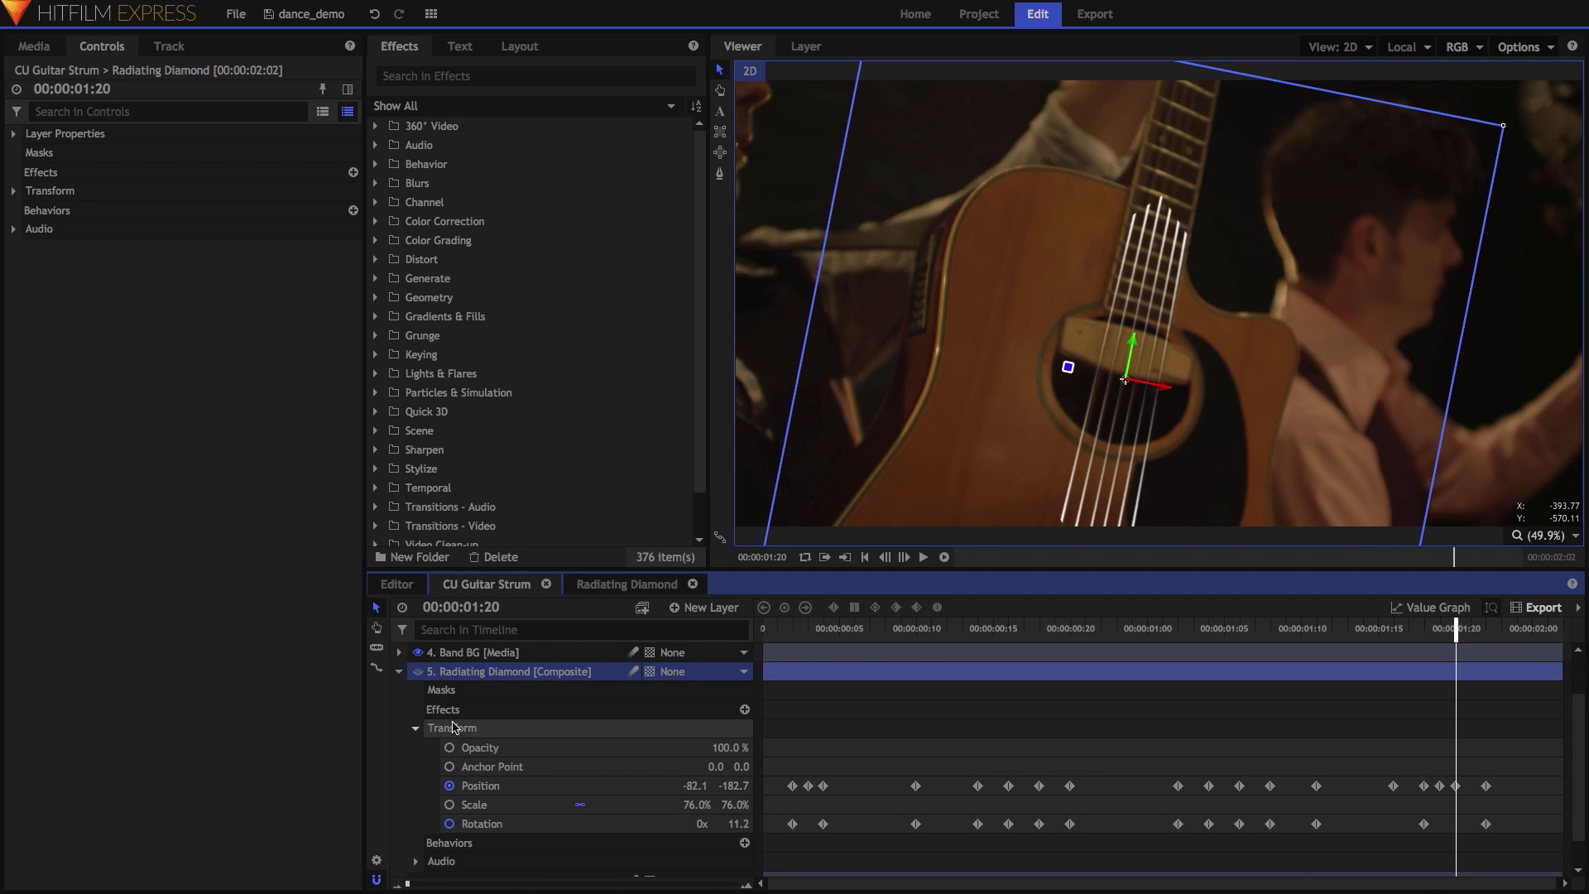
{"action": "left_click", "coordinate": [397, 690]}
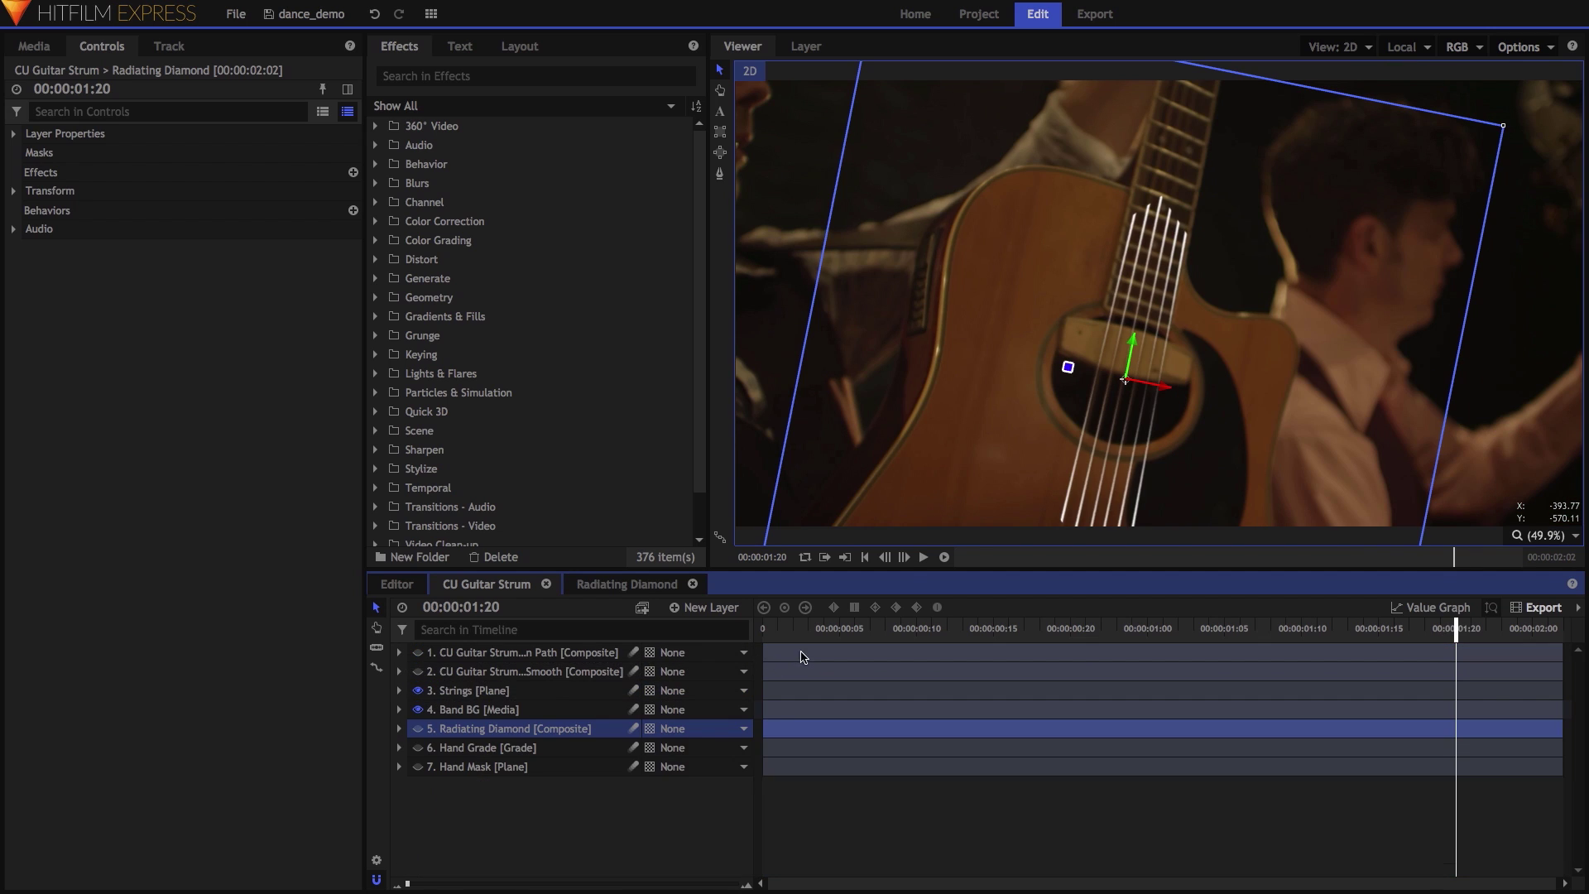
{"action": "left_click", "coordinate": [855, 630]}
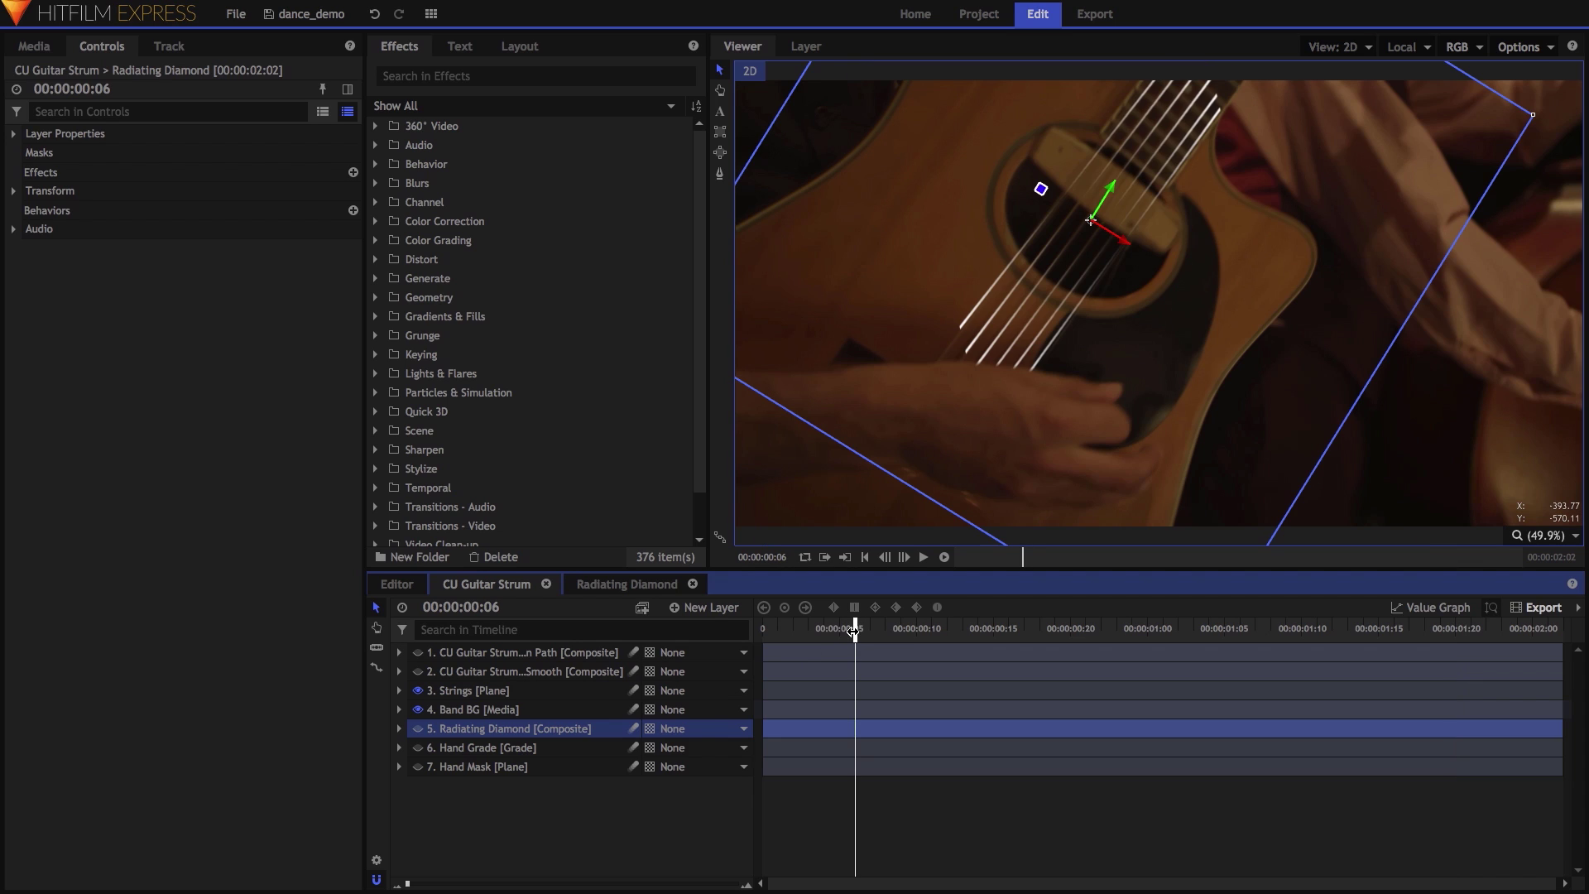
Expand the Hand Mask's mask shape to show its 10 px feather, toggling the mask mode to compare.
{"action": "left_click", "coordinate": [542, 768]}
{"action": "left_click", "coordinate": [398, 767]}
{"action": "left_click", "coordinate": [415, 785]}
{"action": "left_click", "coordinate": [500, 807]}
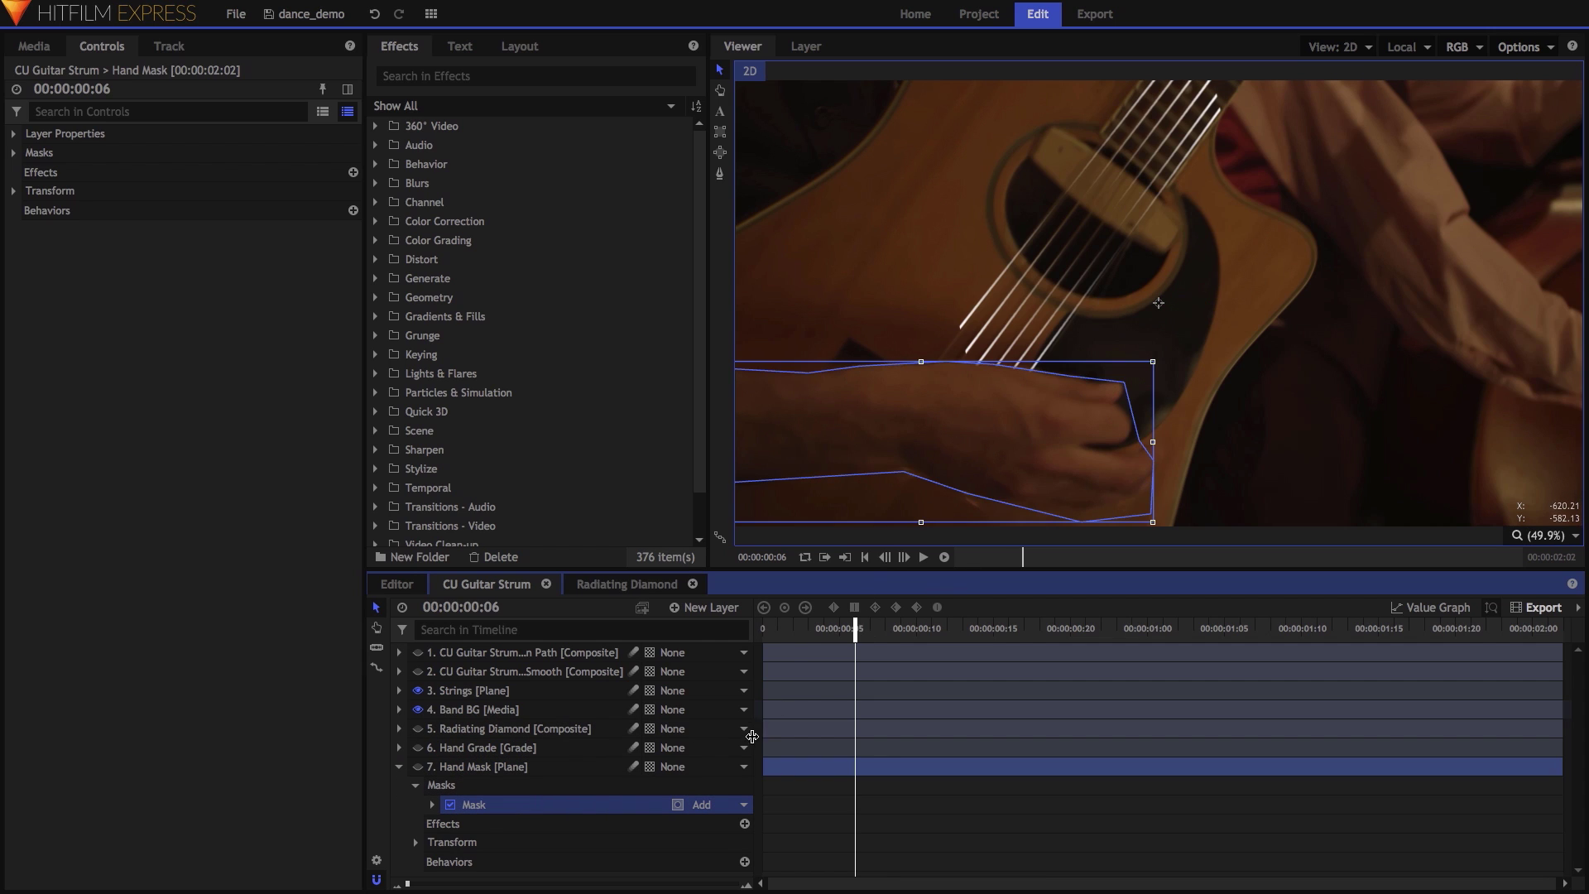
{"action": "left_click", "coordinate": [432, 805]}
{"action": "scroll", "coordinate": [434, 810], "scroll_direction": "down", "scroll_amount": 1}
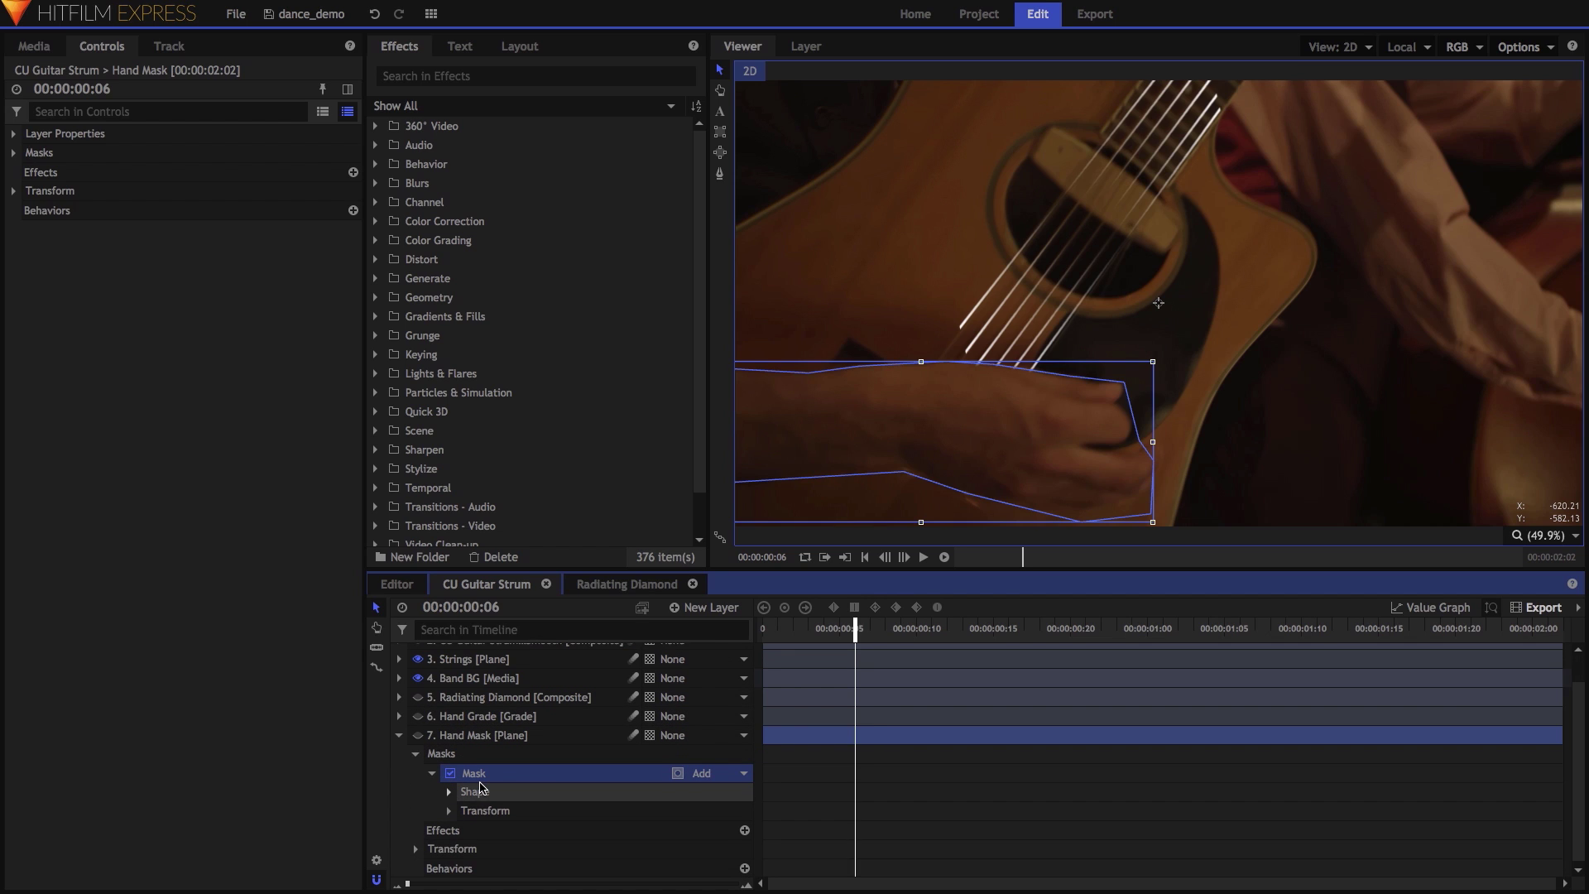
{"action": "left_click", "coordinate": [449, 790]}
{"action": "scroll", "coordinate": [452, 795], "scroll_direction": "down", "scroll_amount": 1}
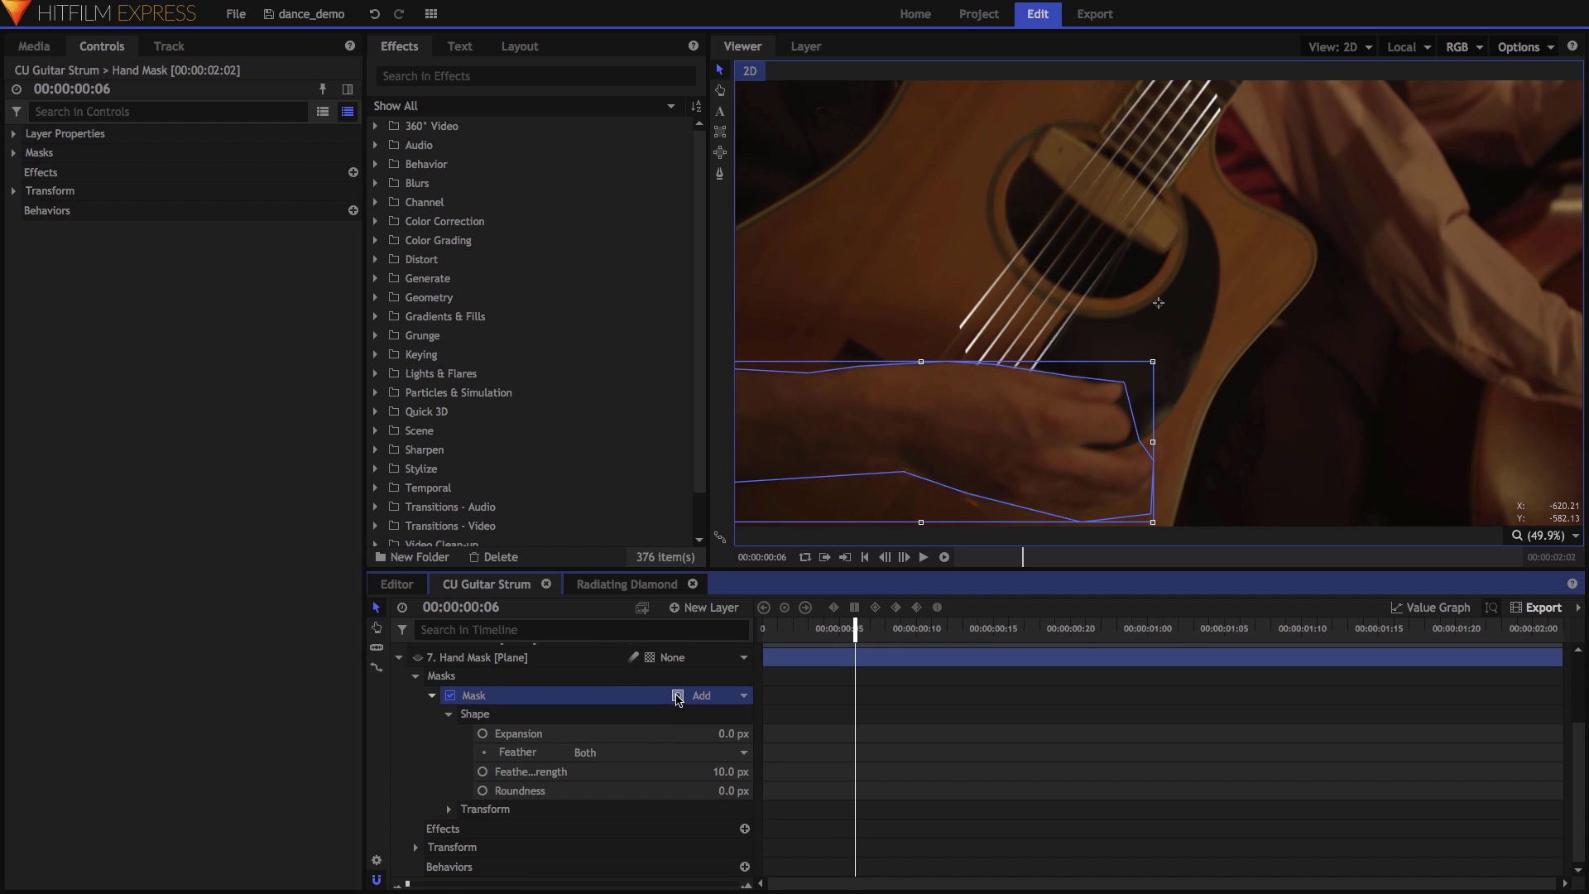
{"action": "left_click", "coordinate": [678, 696]}
{"action": "left_click", "coordinate": [677, 696]}
{"action": "scroll", "coordinate": [426, 695], "scroll_direction": "up", "scroll_amount": 5}
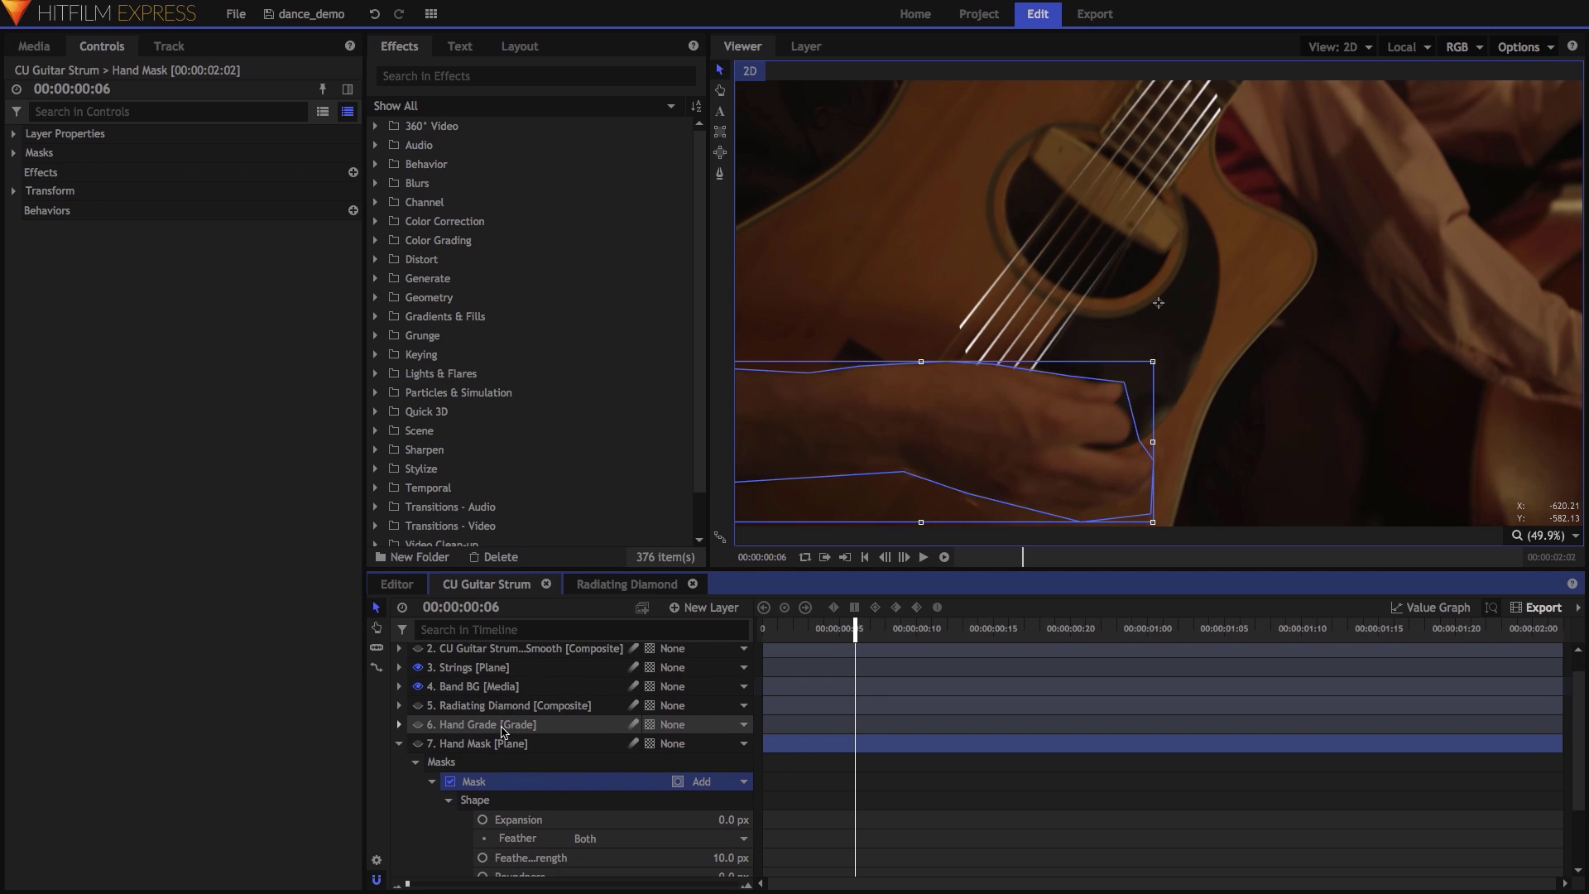
Select Strings, collapse Set Matte, expand String 1 and scrub to frame 17.
{"action": "left_click", "coordinate": [546, 724]}
{"action": "left_click", "coordinate": [539, 669]}
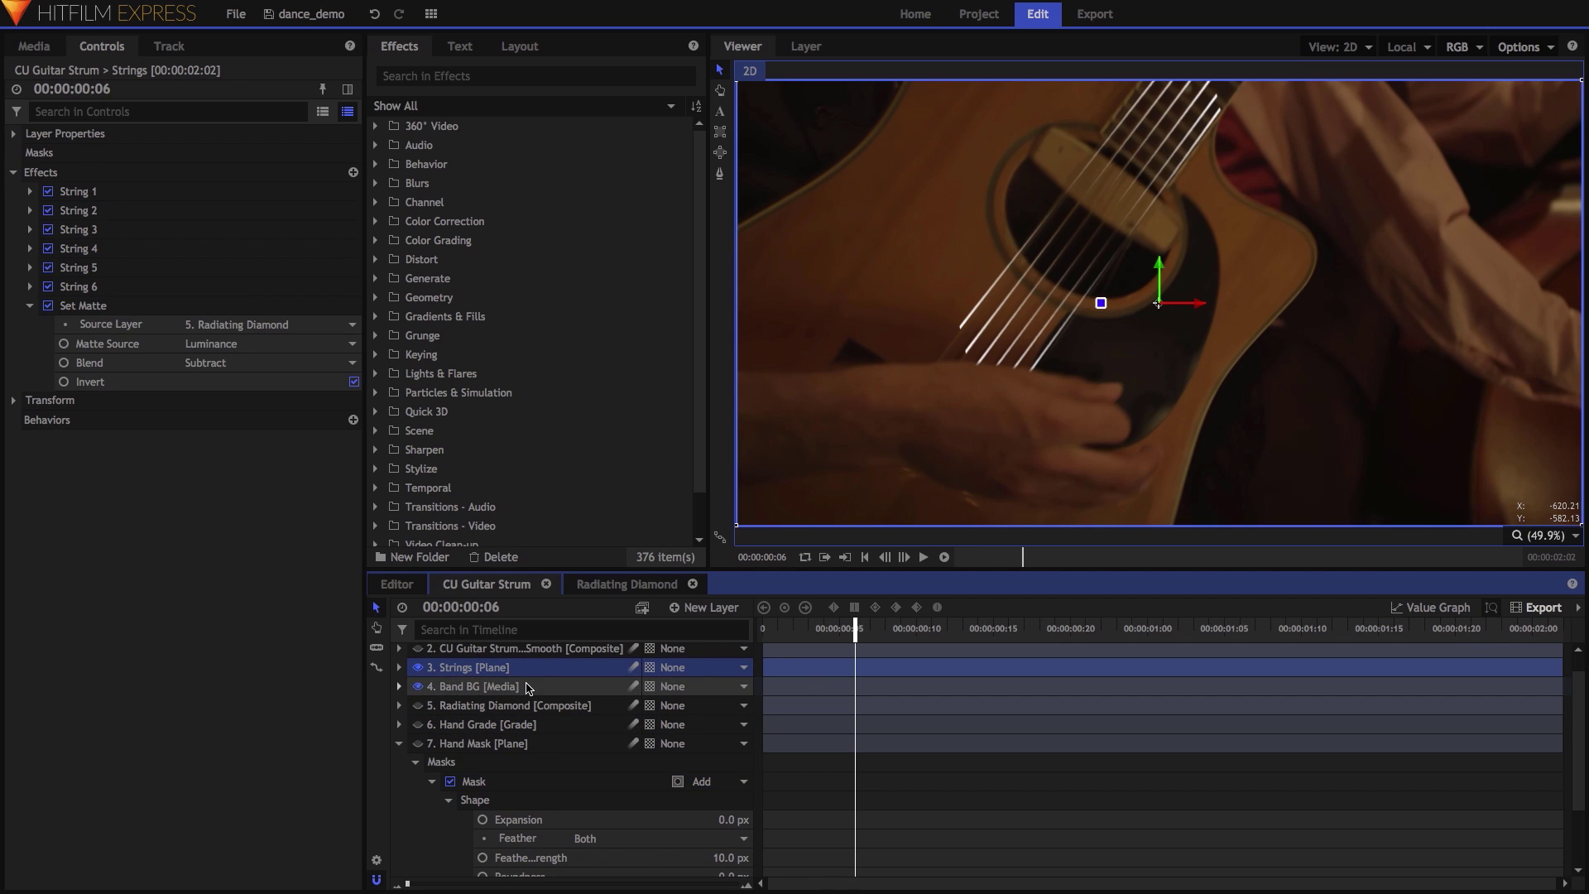
{"action": "left_click", "coordinate": [30, 305]}
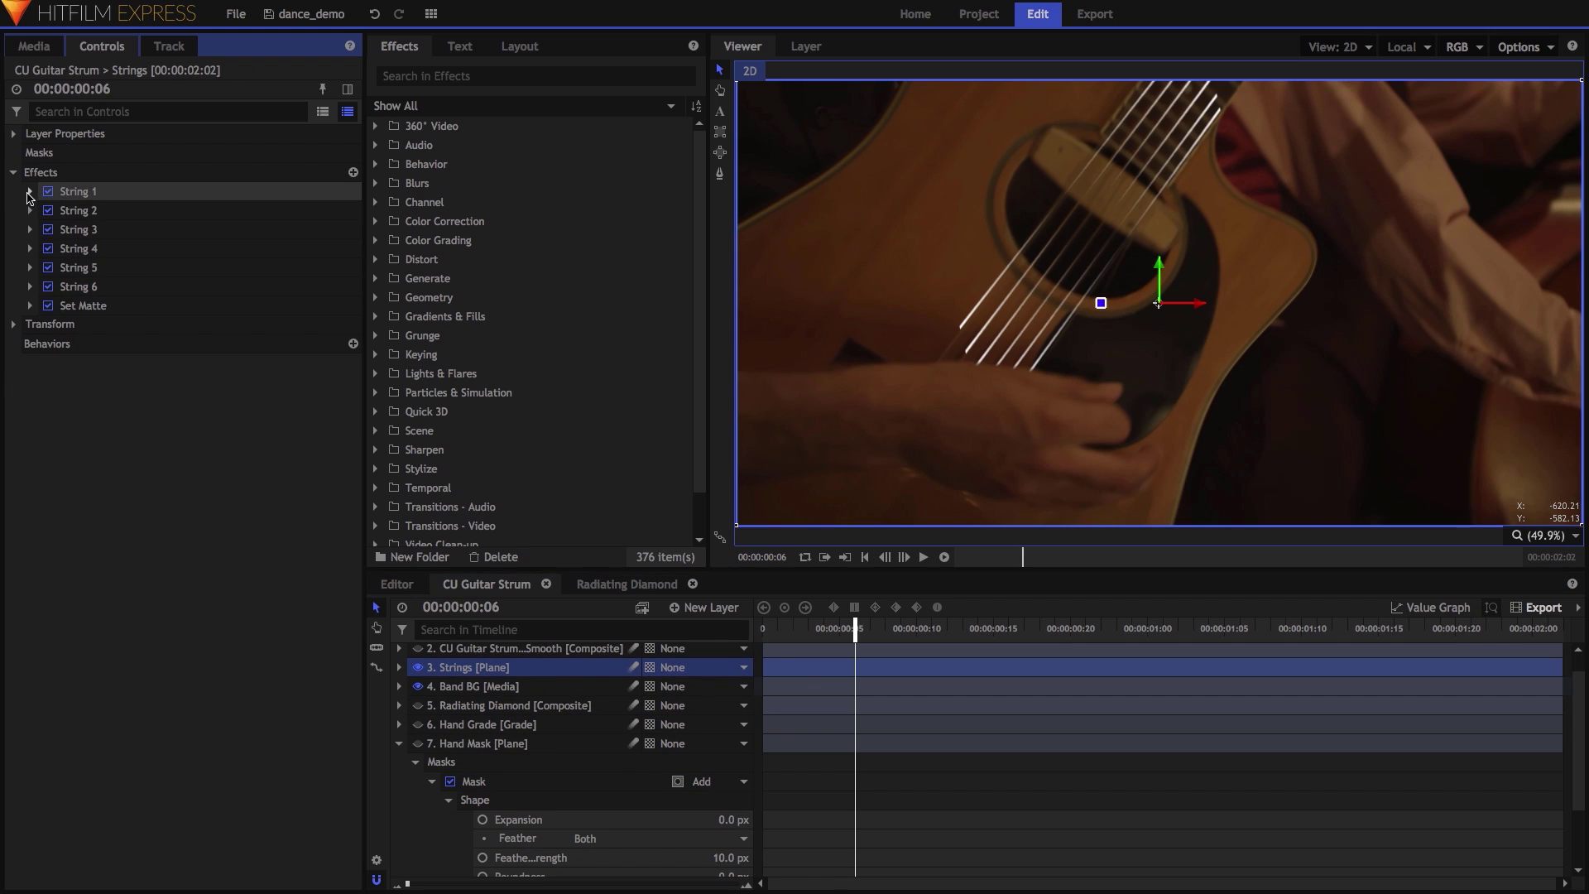
{"action": "left_click", "coordinate": [29, 192]}
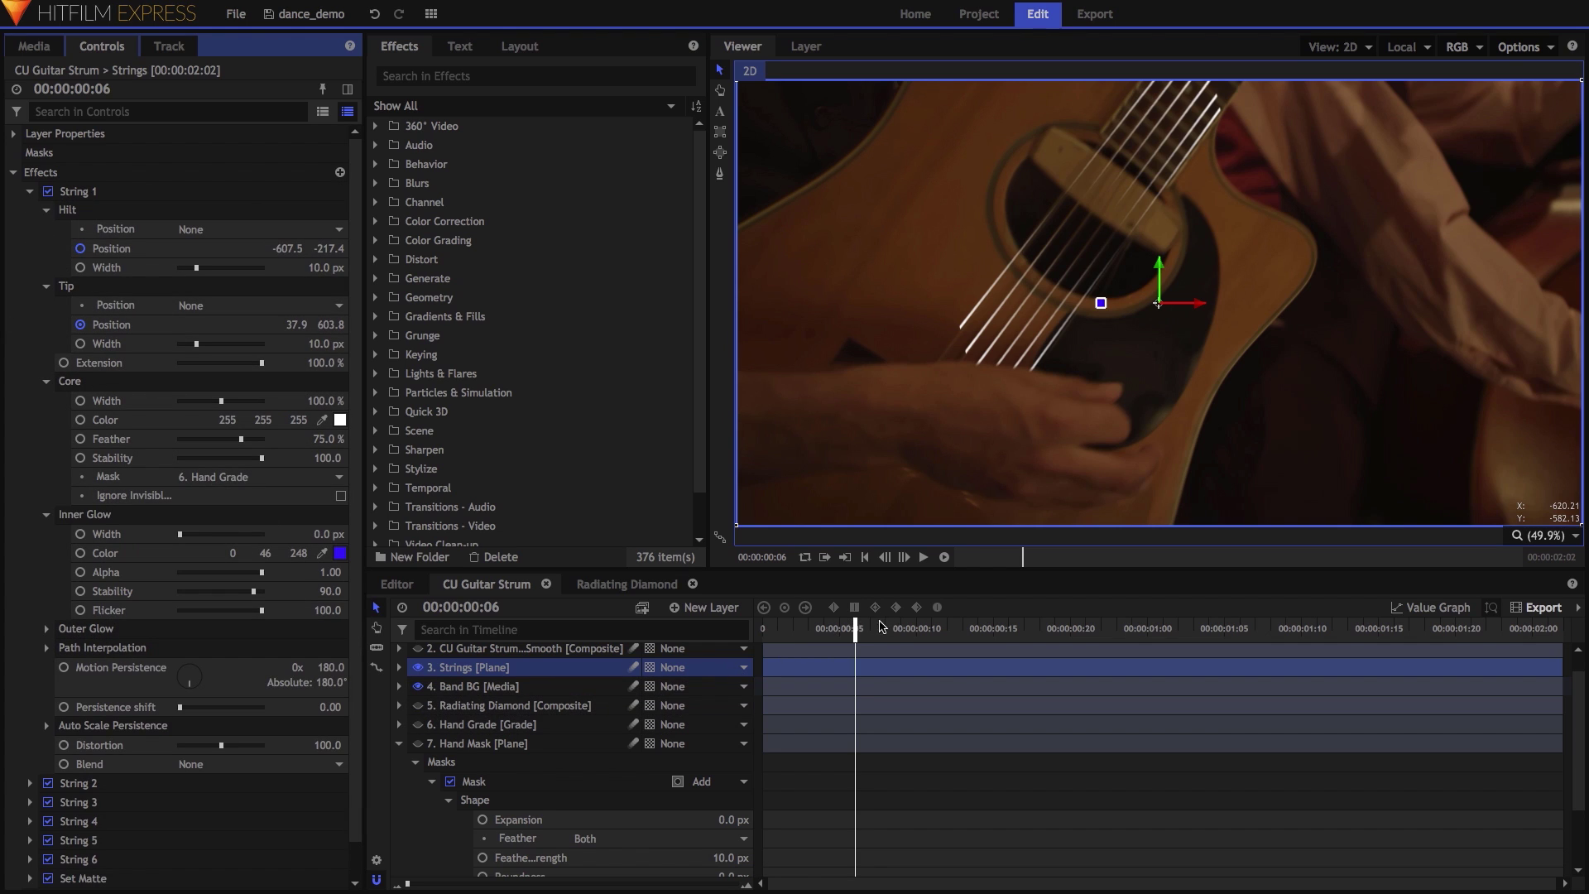
{"action": "left_click", "coordinate": [858, 629]}
{"action": "left_click_drag", "start_coordinate": [955, 629], "coordinate": [1046, 629]}
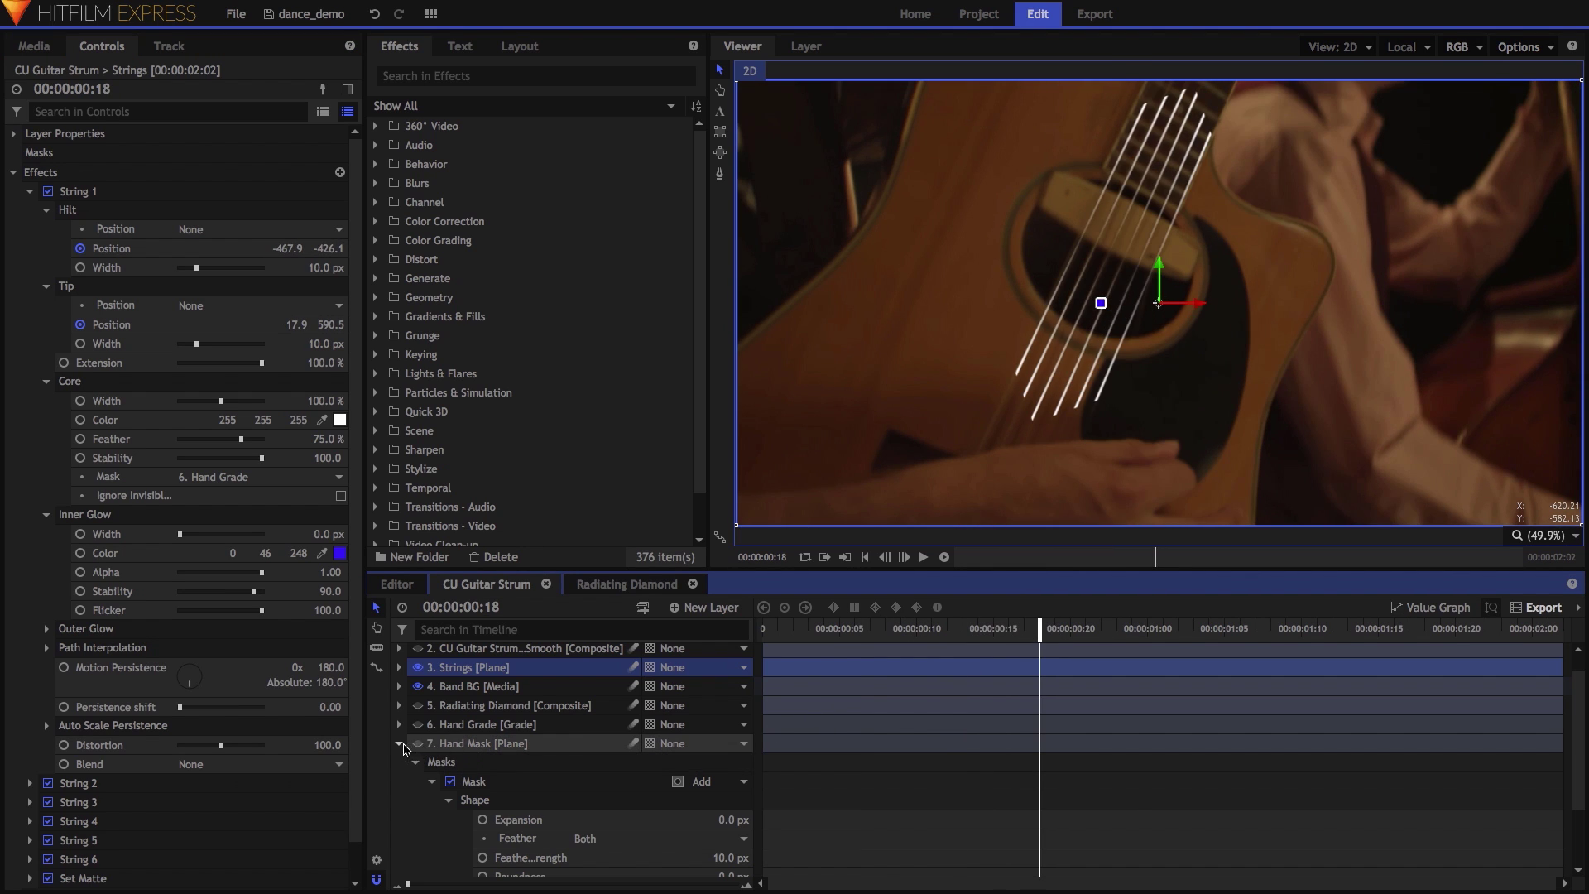
Expand the Hand Mask's mask to reveal its animated Path keyframes.
{"action": "left_click", "coordinate": [400, 744]}
{"action": "left_click", "coordinate": [399, 743]}
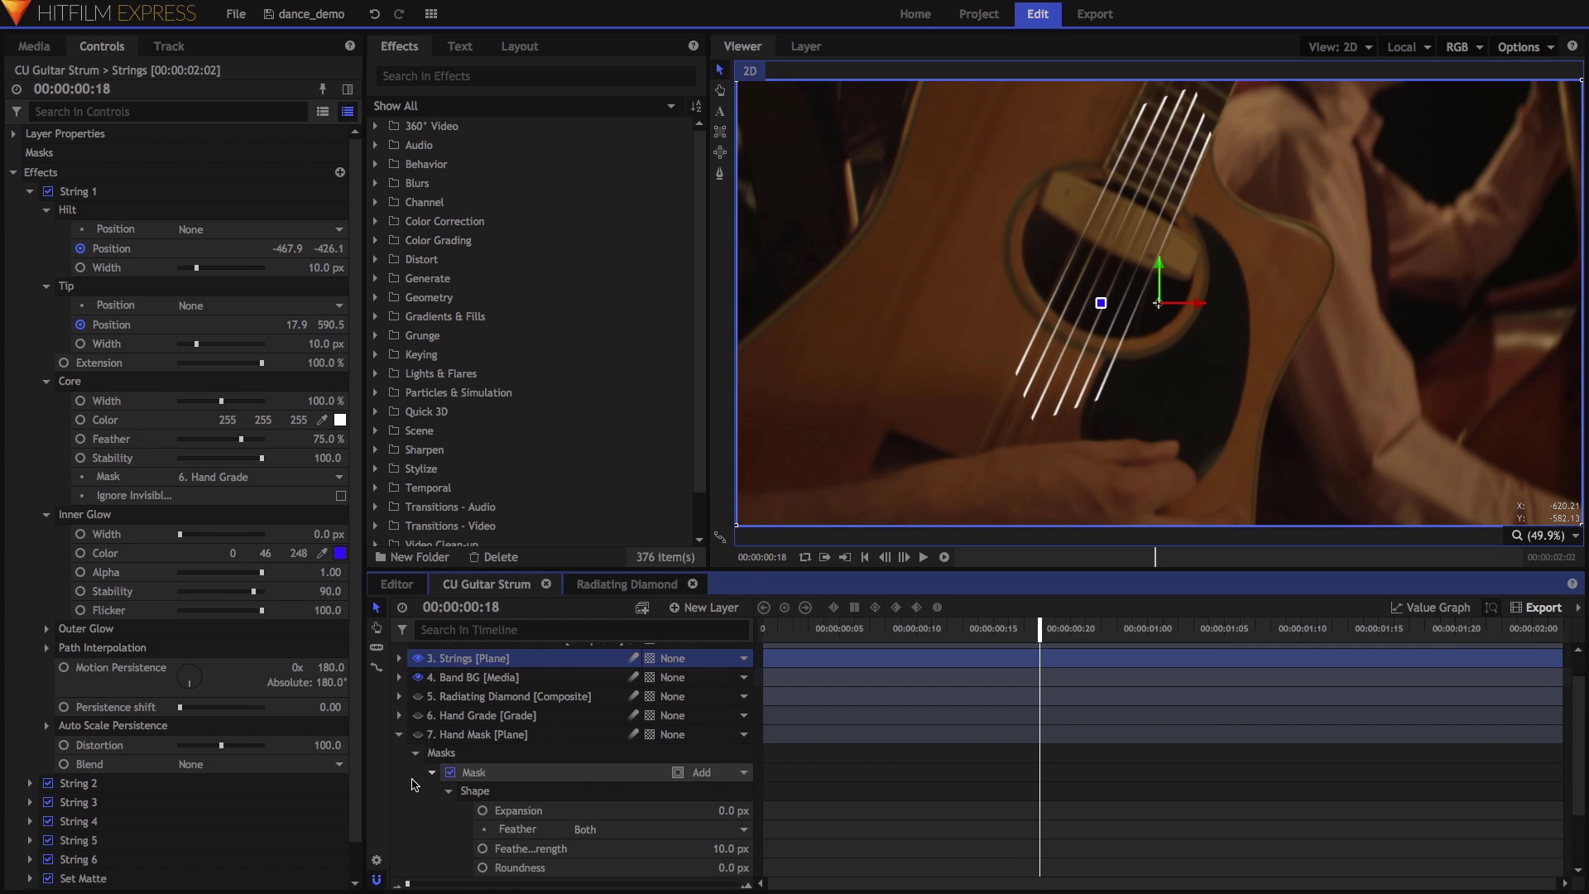
{"action": "scroll", "coordinate": [414, 784], "scroll_direction": "down", "scroll_amount": 1}
{"action": "left_click", "coordinate": [449, 840]}
{"action": "scroll", "coordinate": [451, 815], "scroll_direction": "down", "scroll_amount": 3}
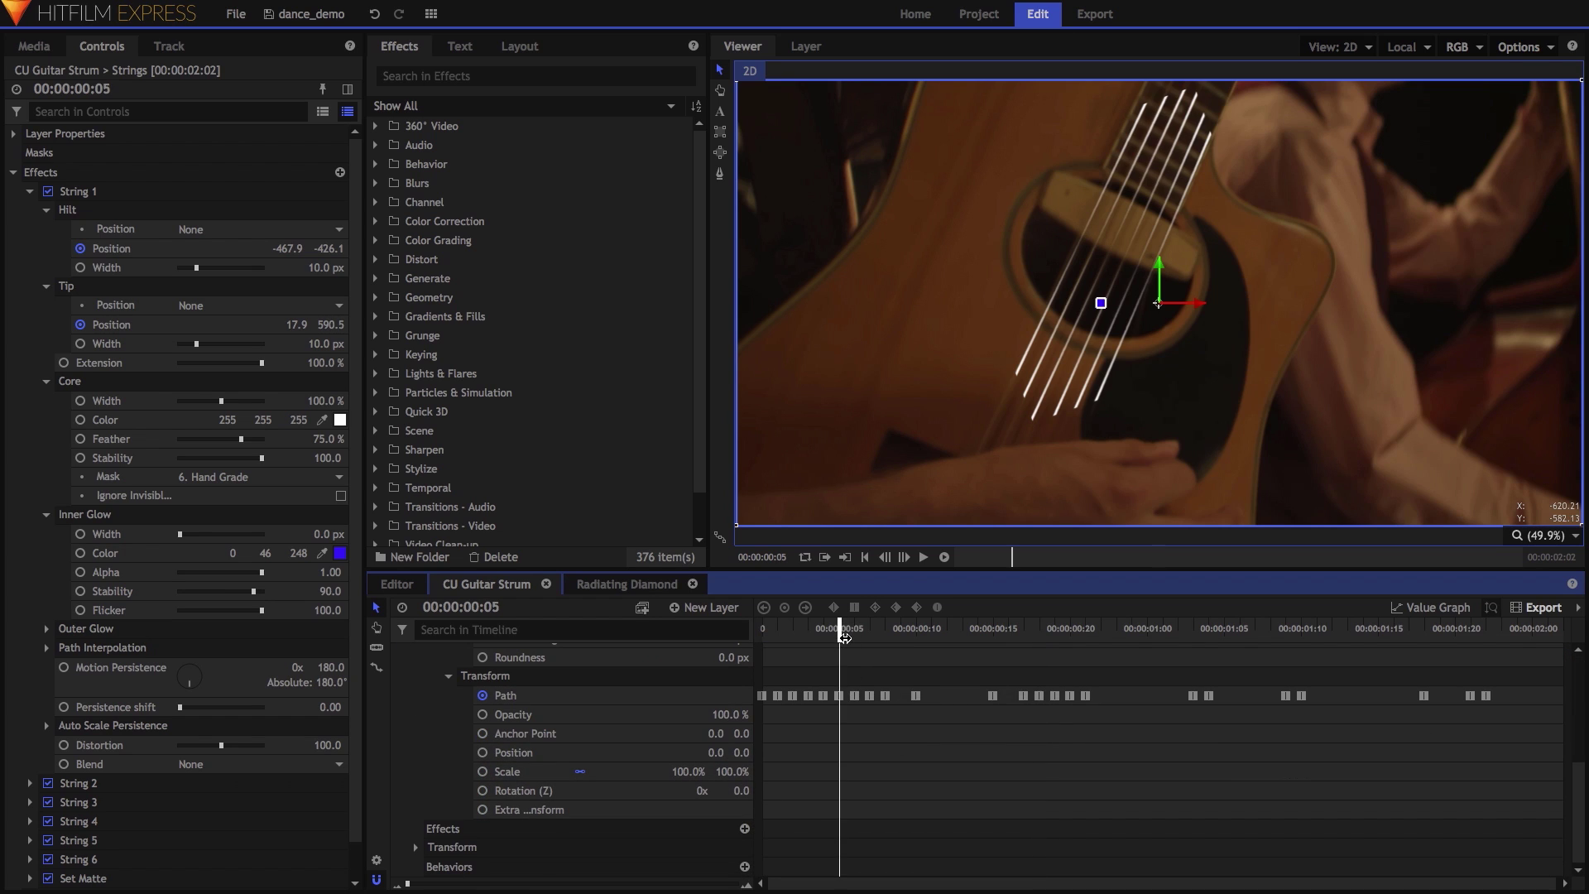